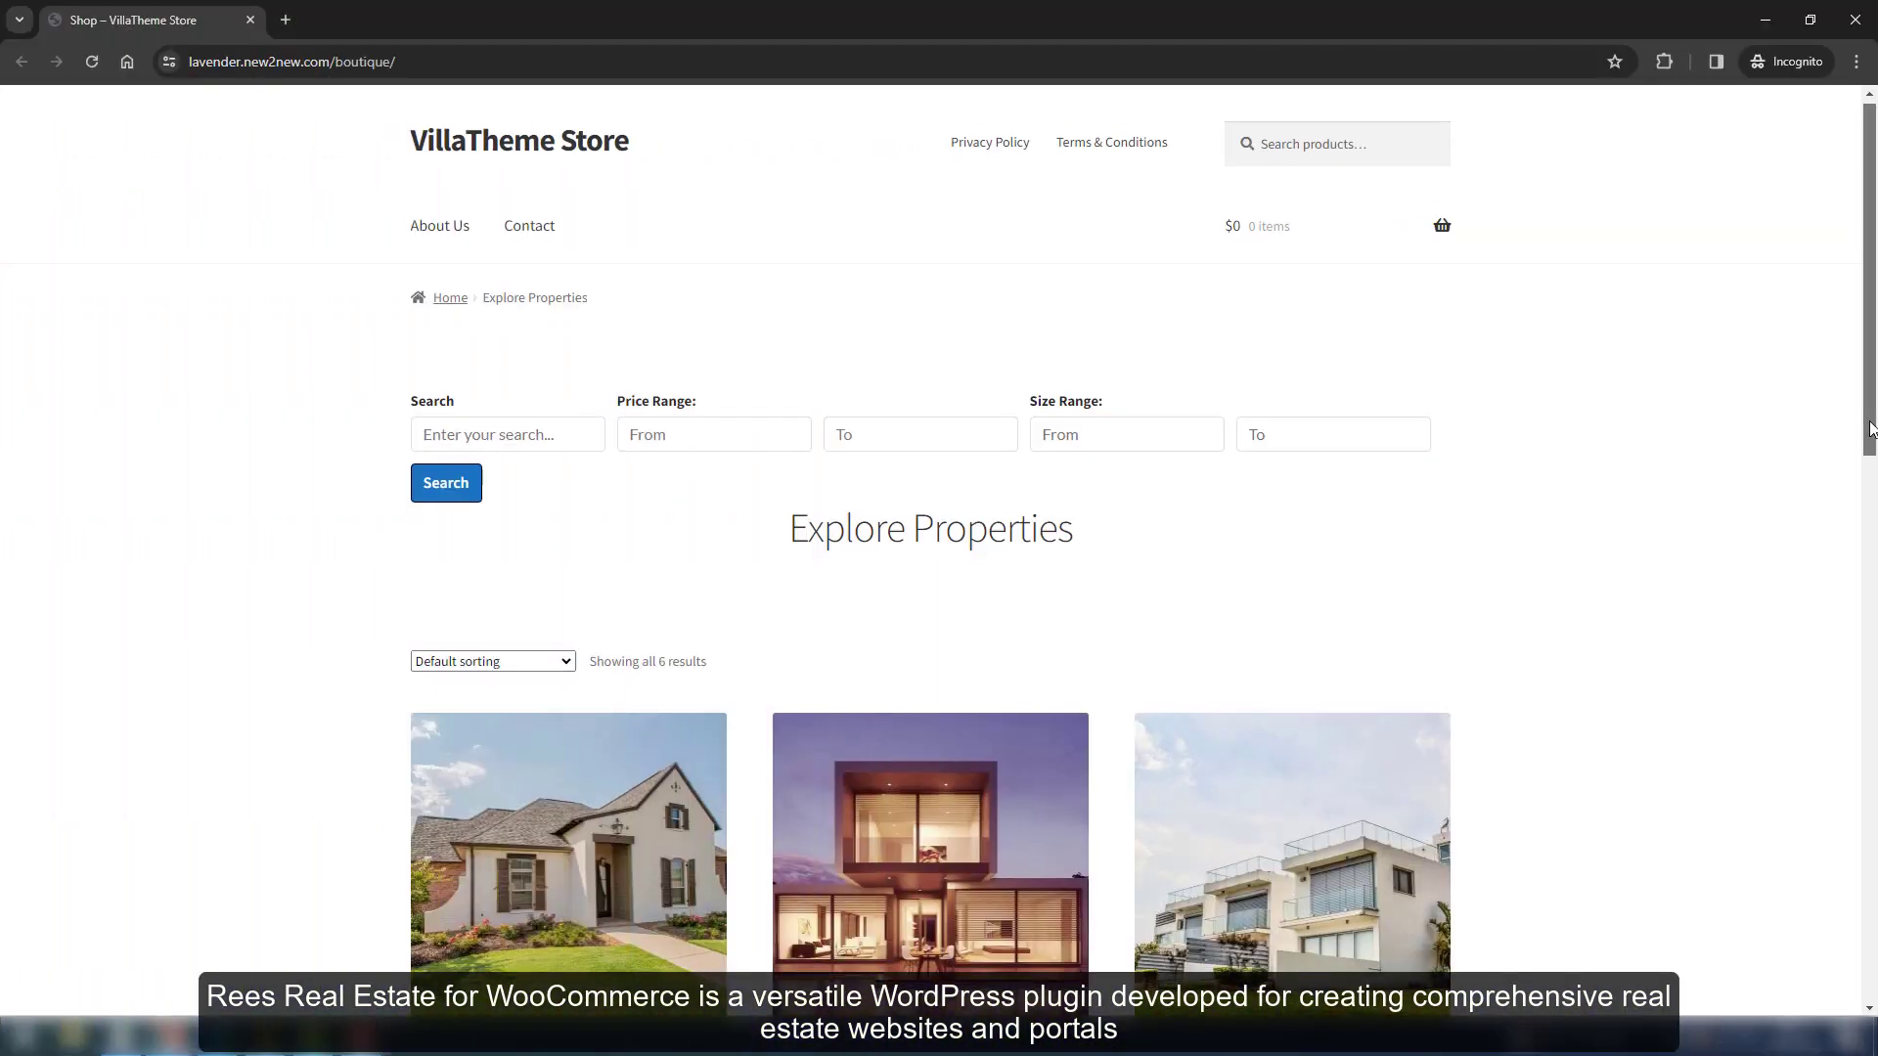
Enter the search keyword and start filling the price filter fields
scroll(1871, 545, down, 3)
drag(1871, 545, 1836, 743)
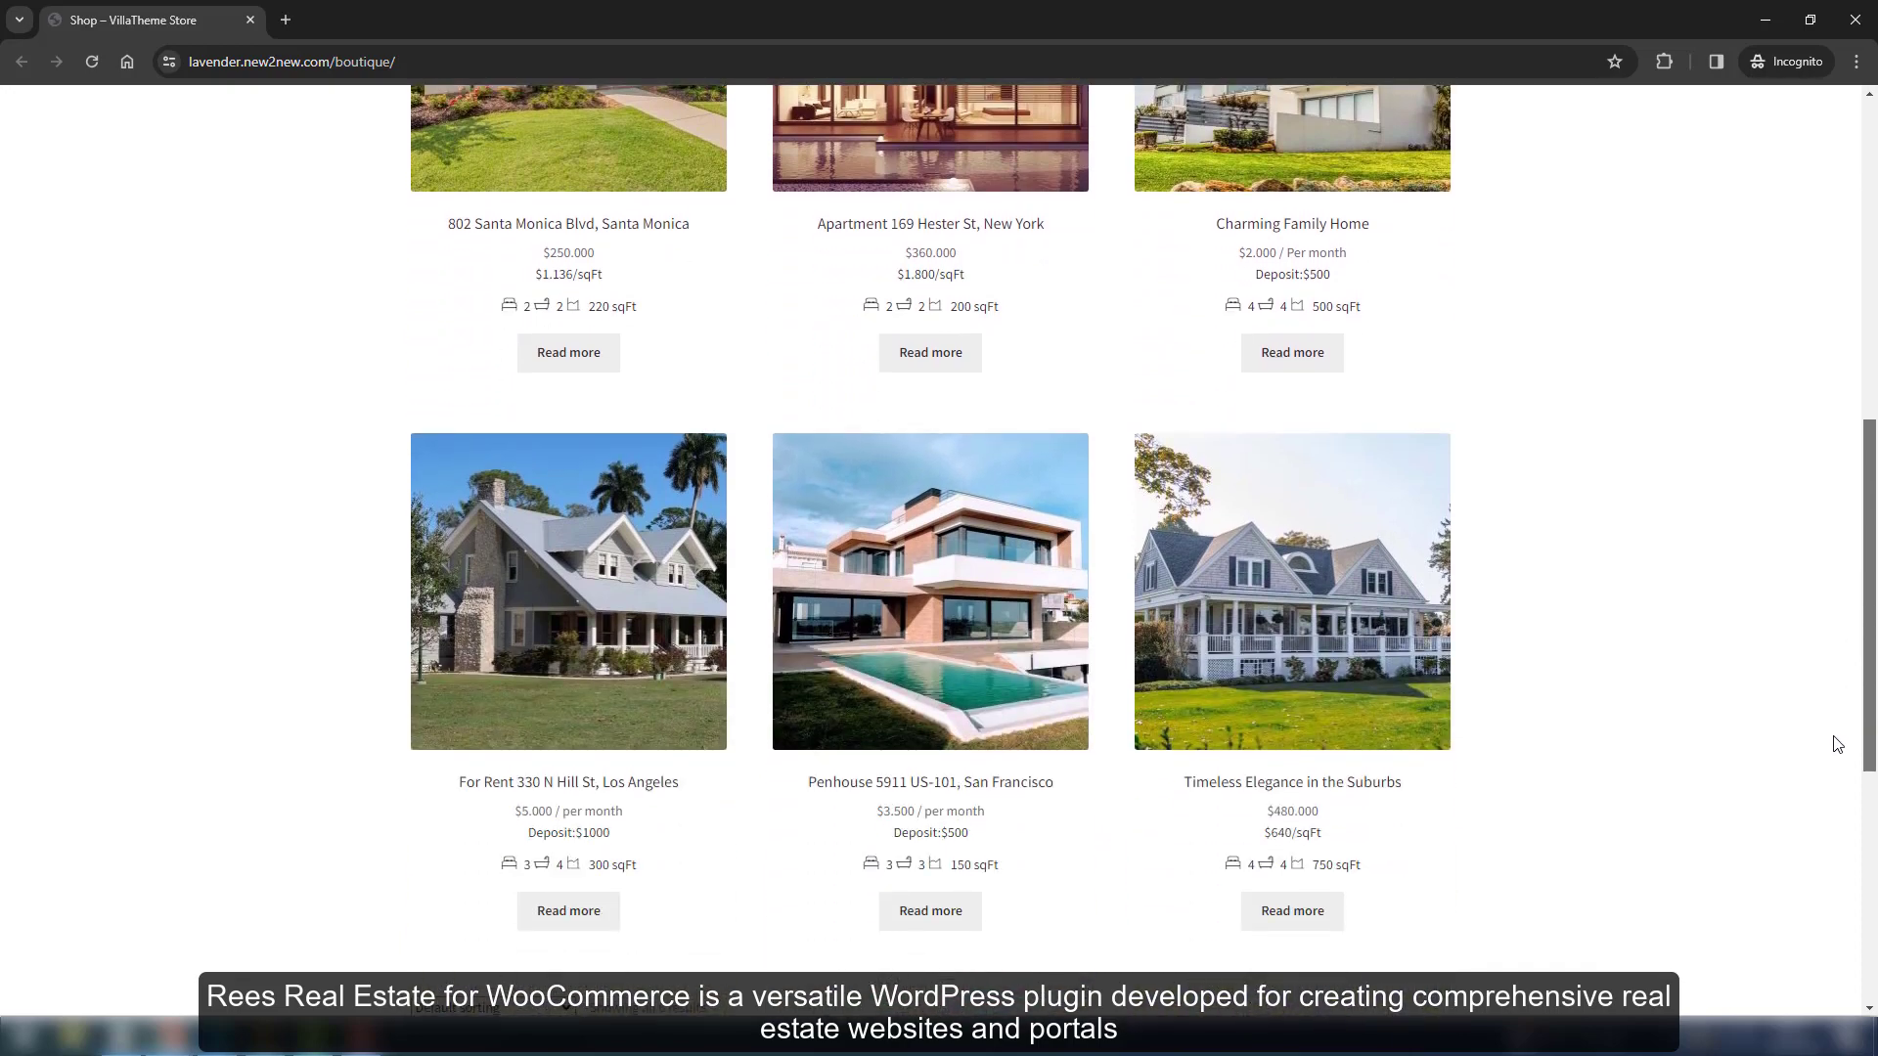
scroll(1835, 685, up, 8)
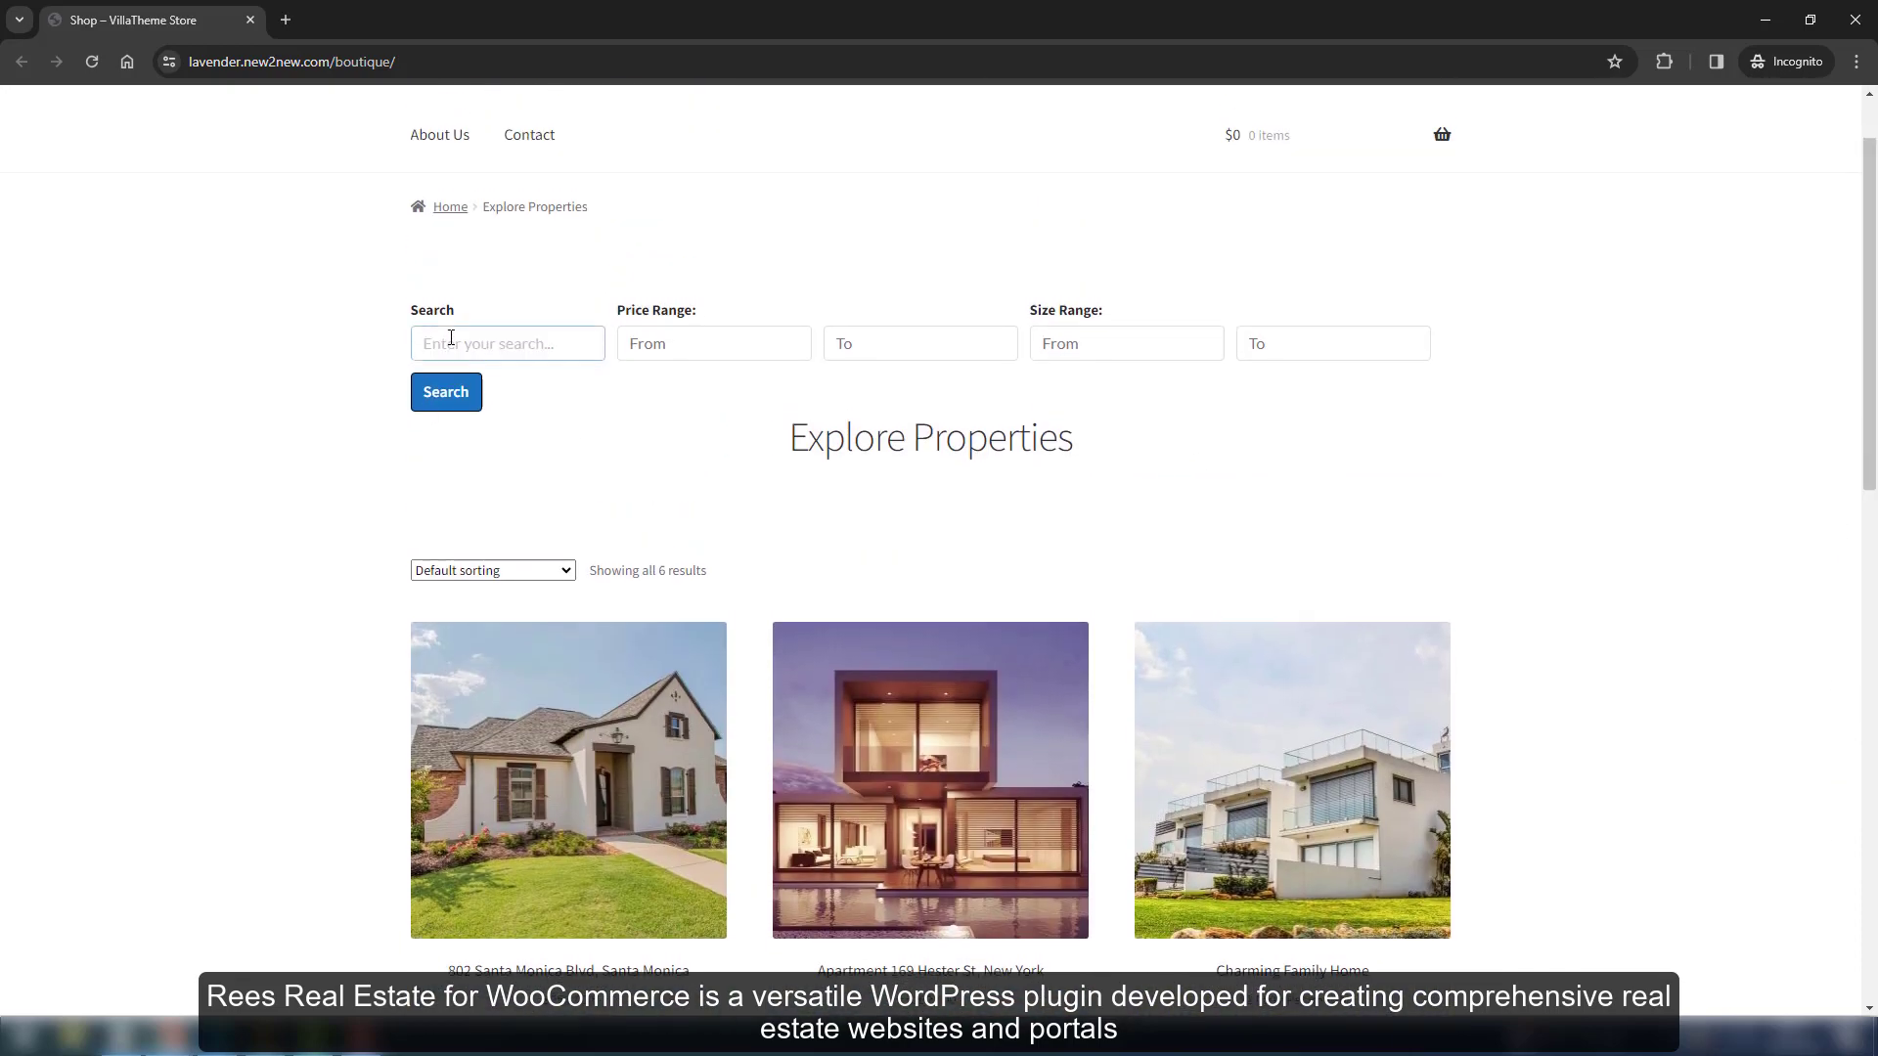
click(451, 339)
text(For rent)
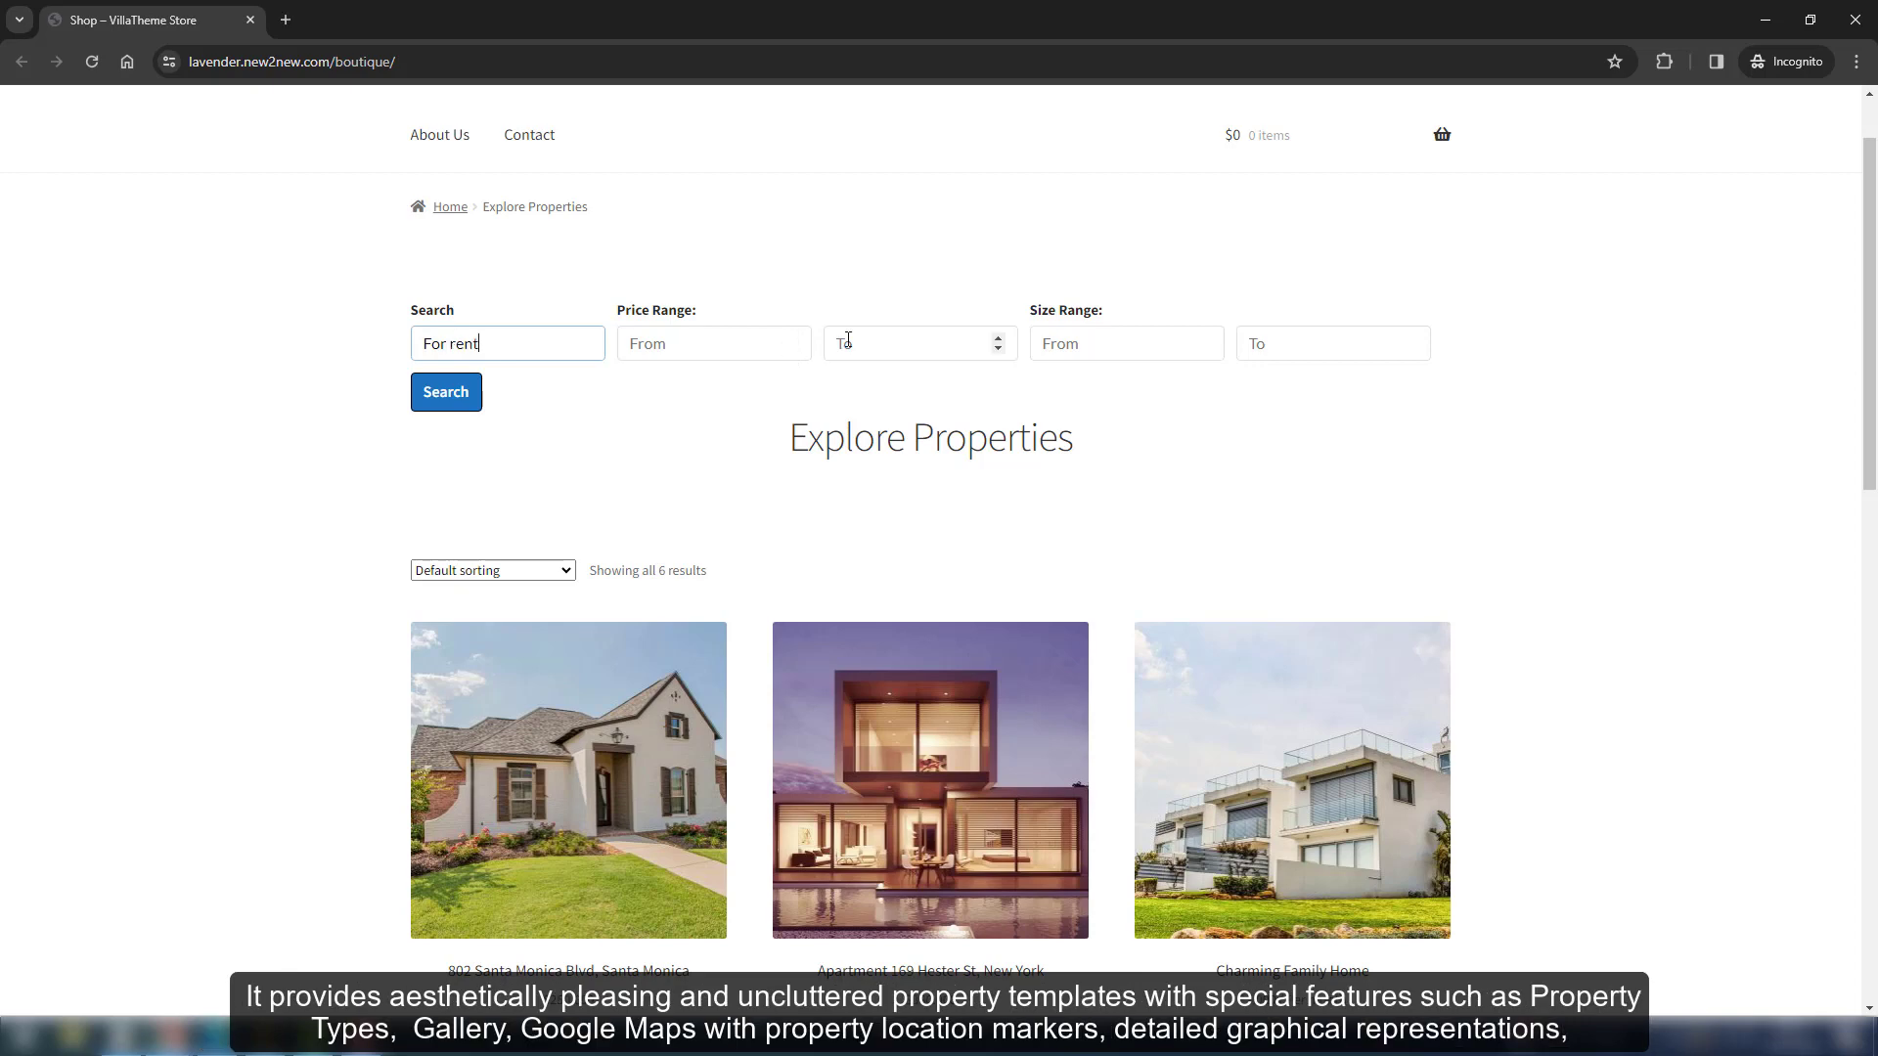
click(847, 339)
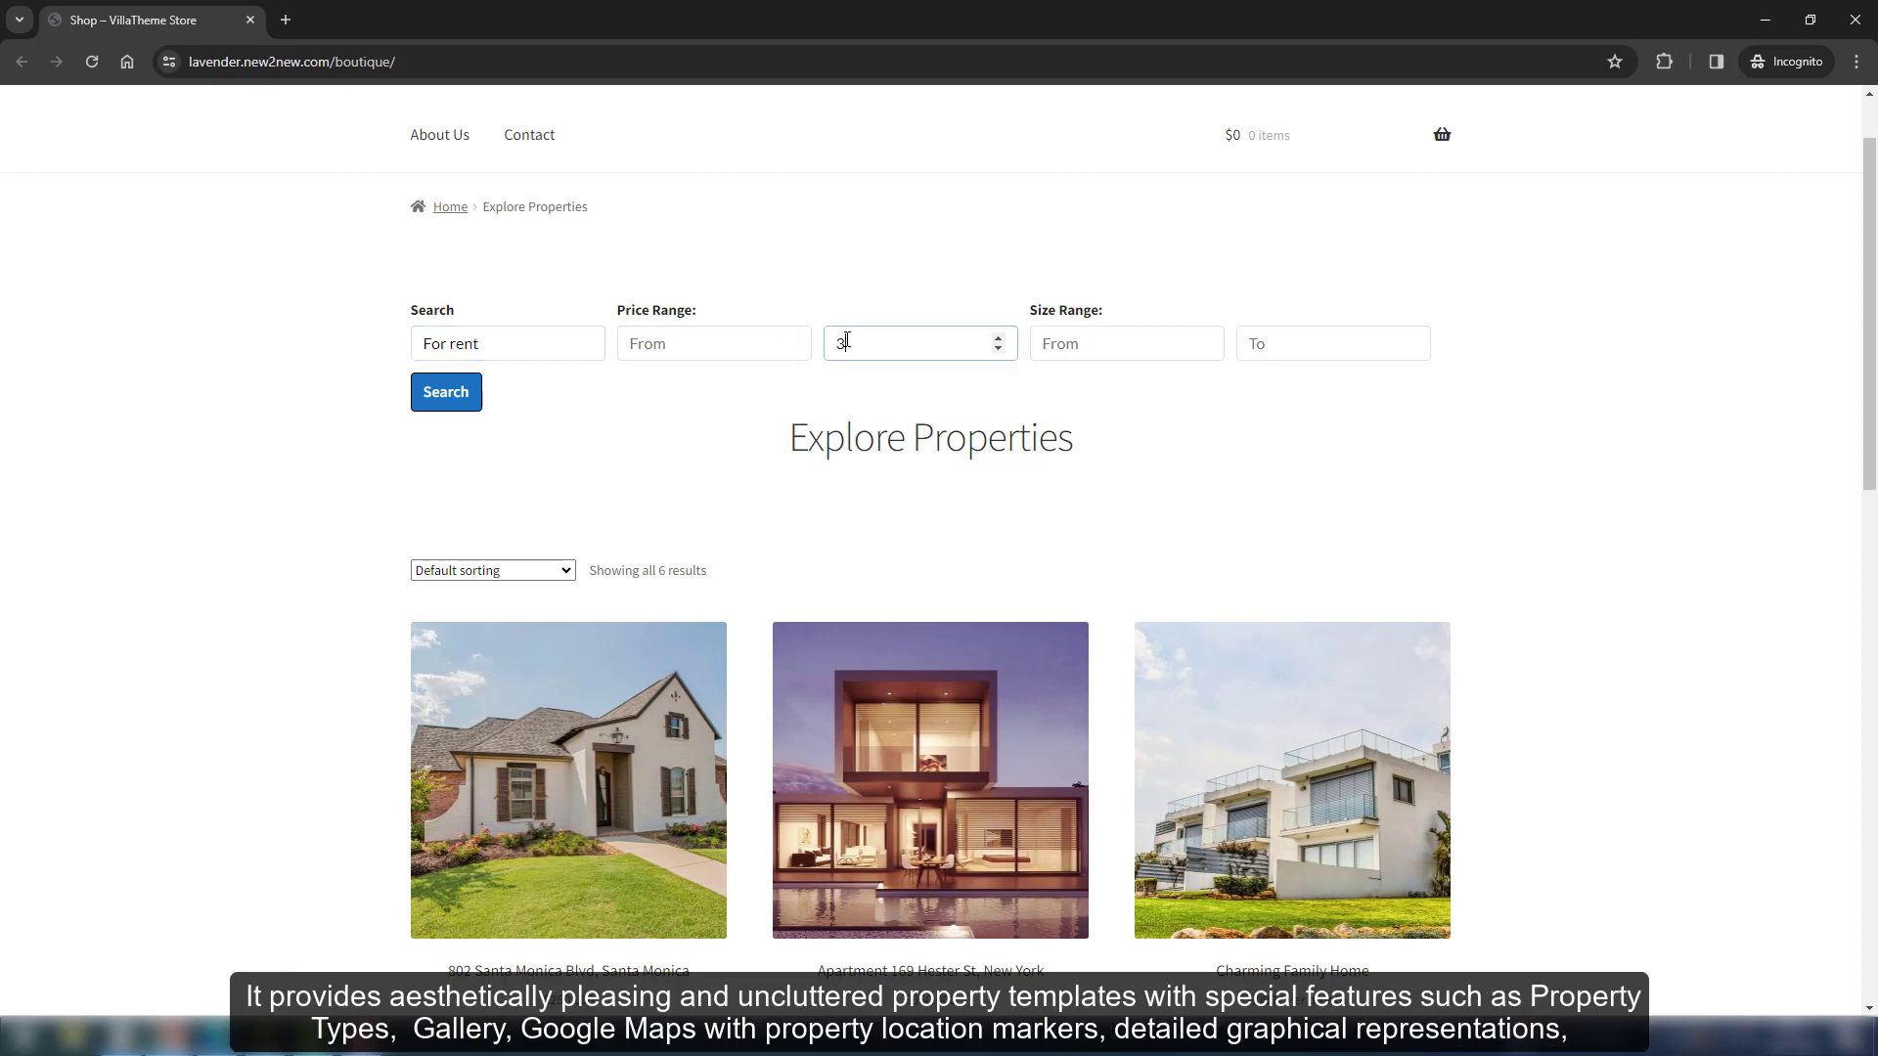
text(00)
click(435, 400)
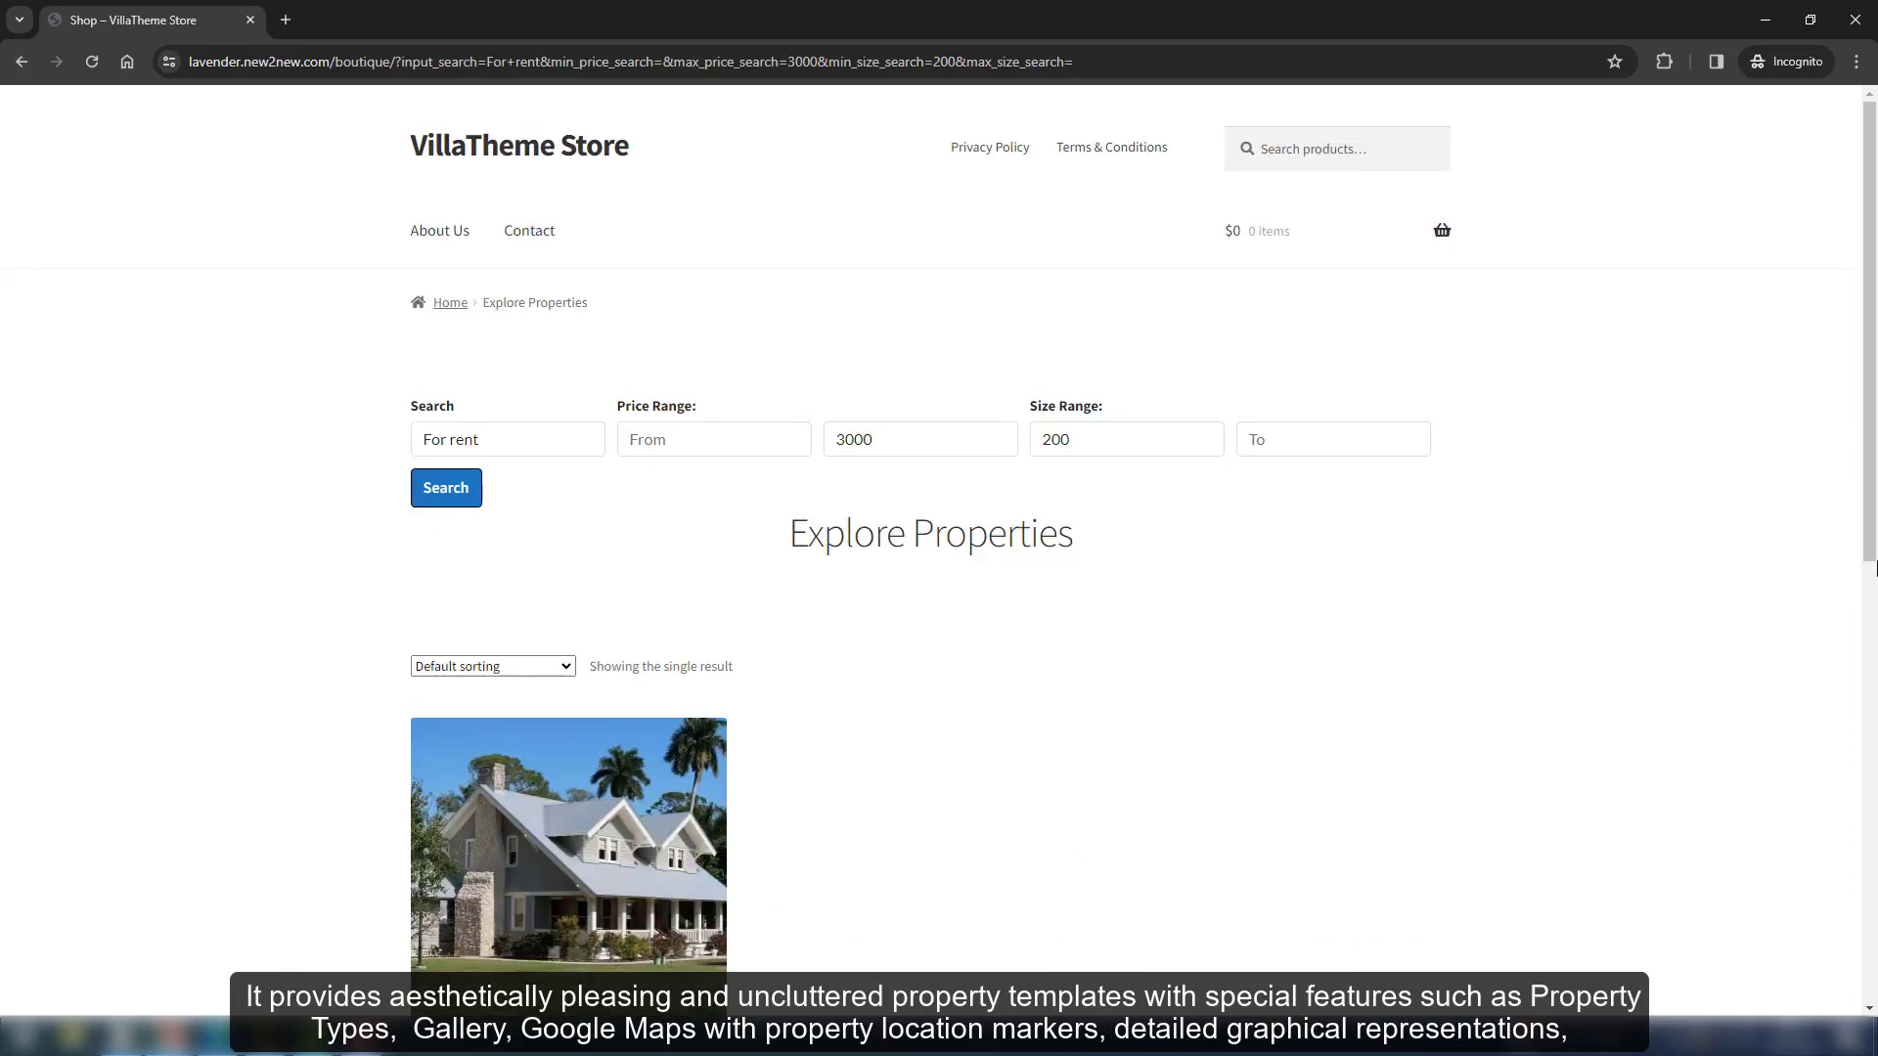
Set the minimum price to 100000, move through the size filters, and run the search
drag(1873, 567, 1873, 504)
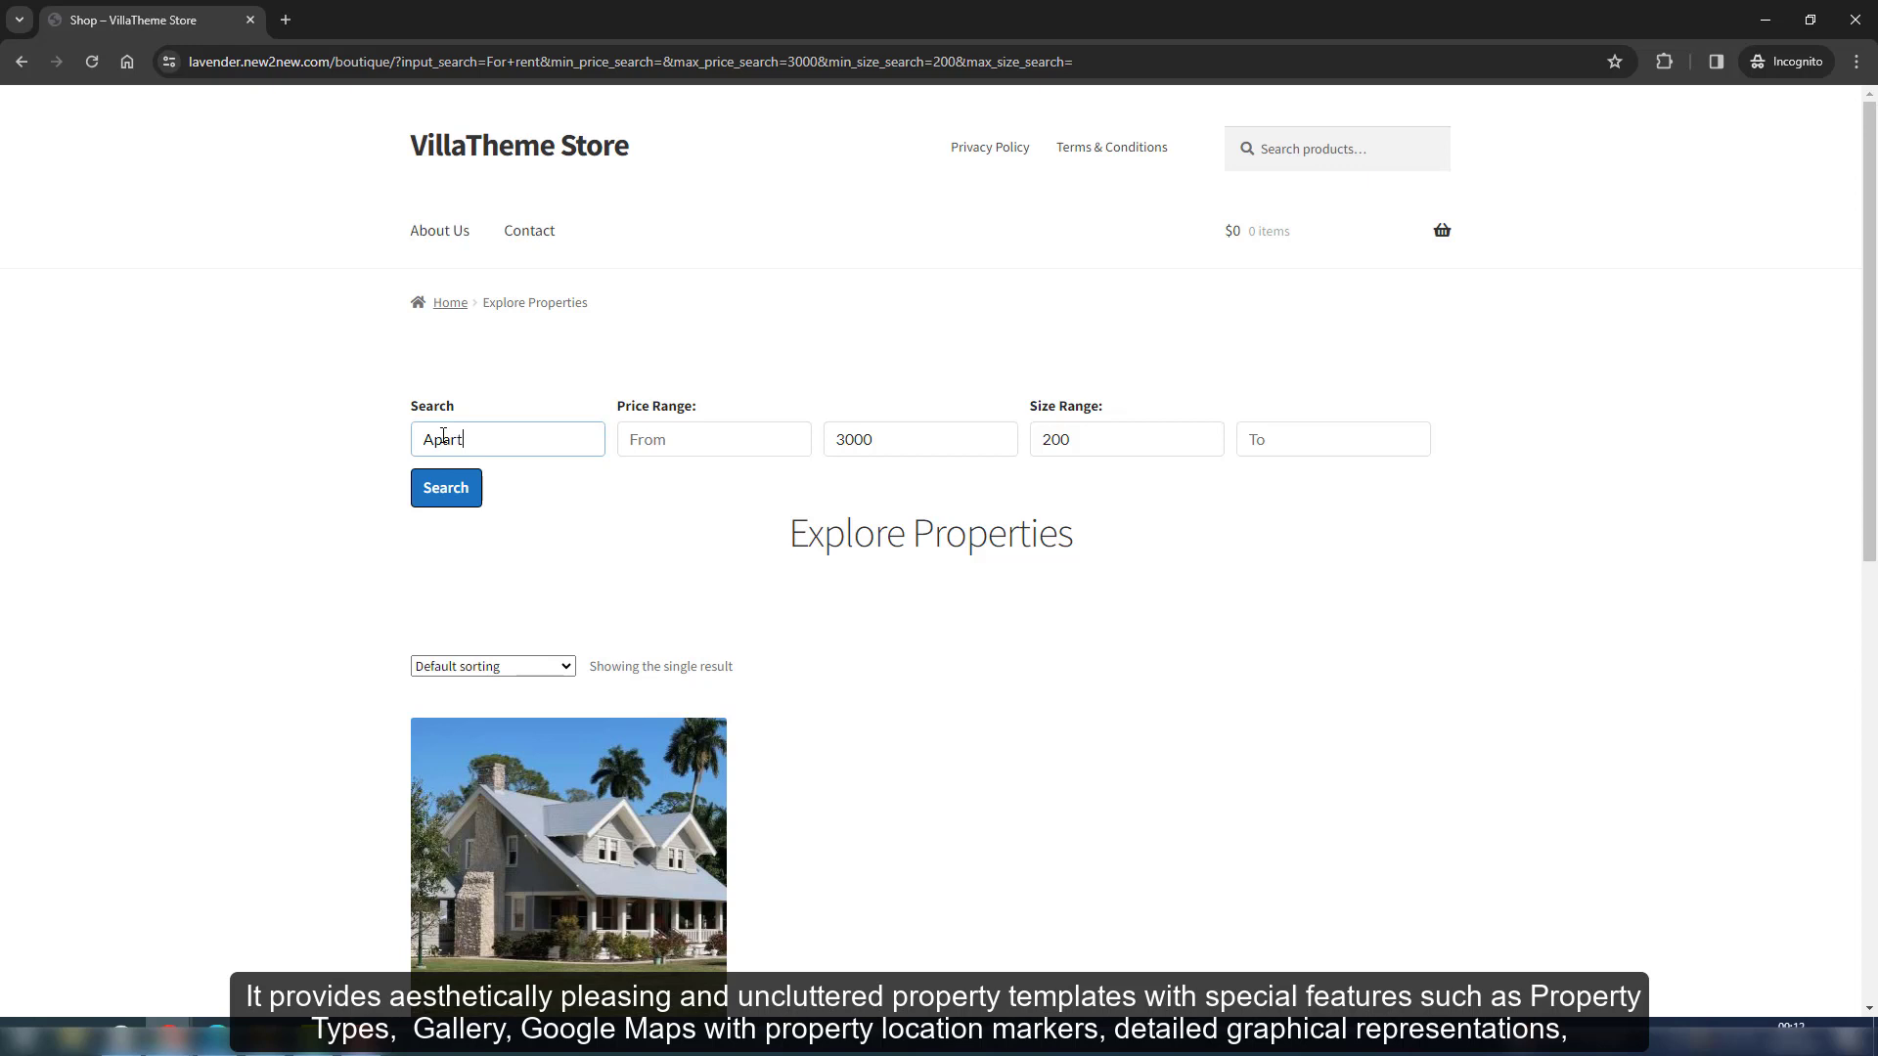
key(Tab)
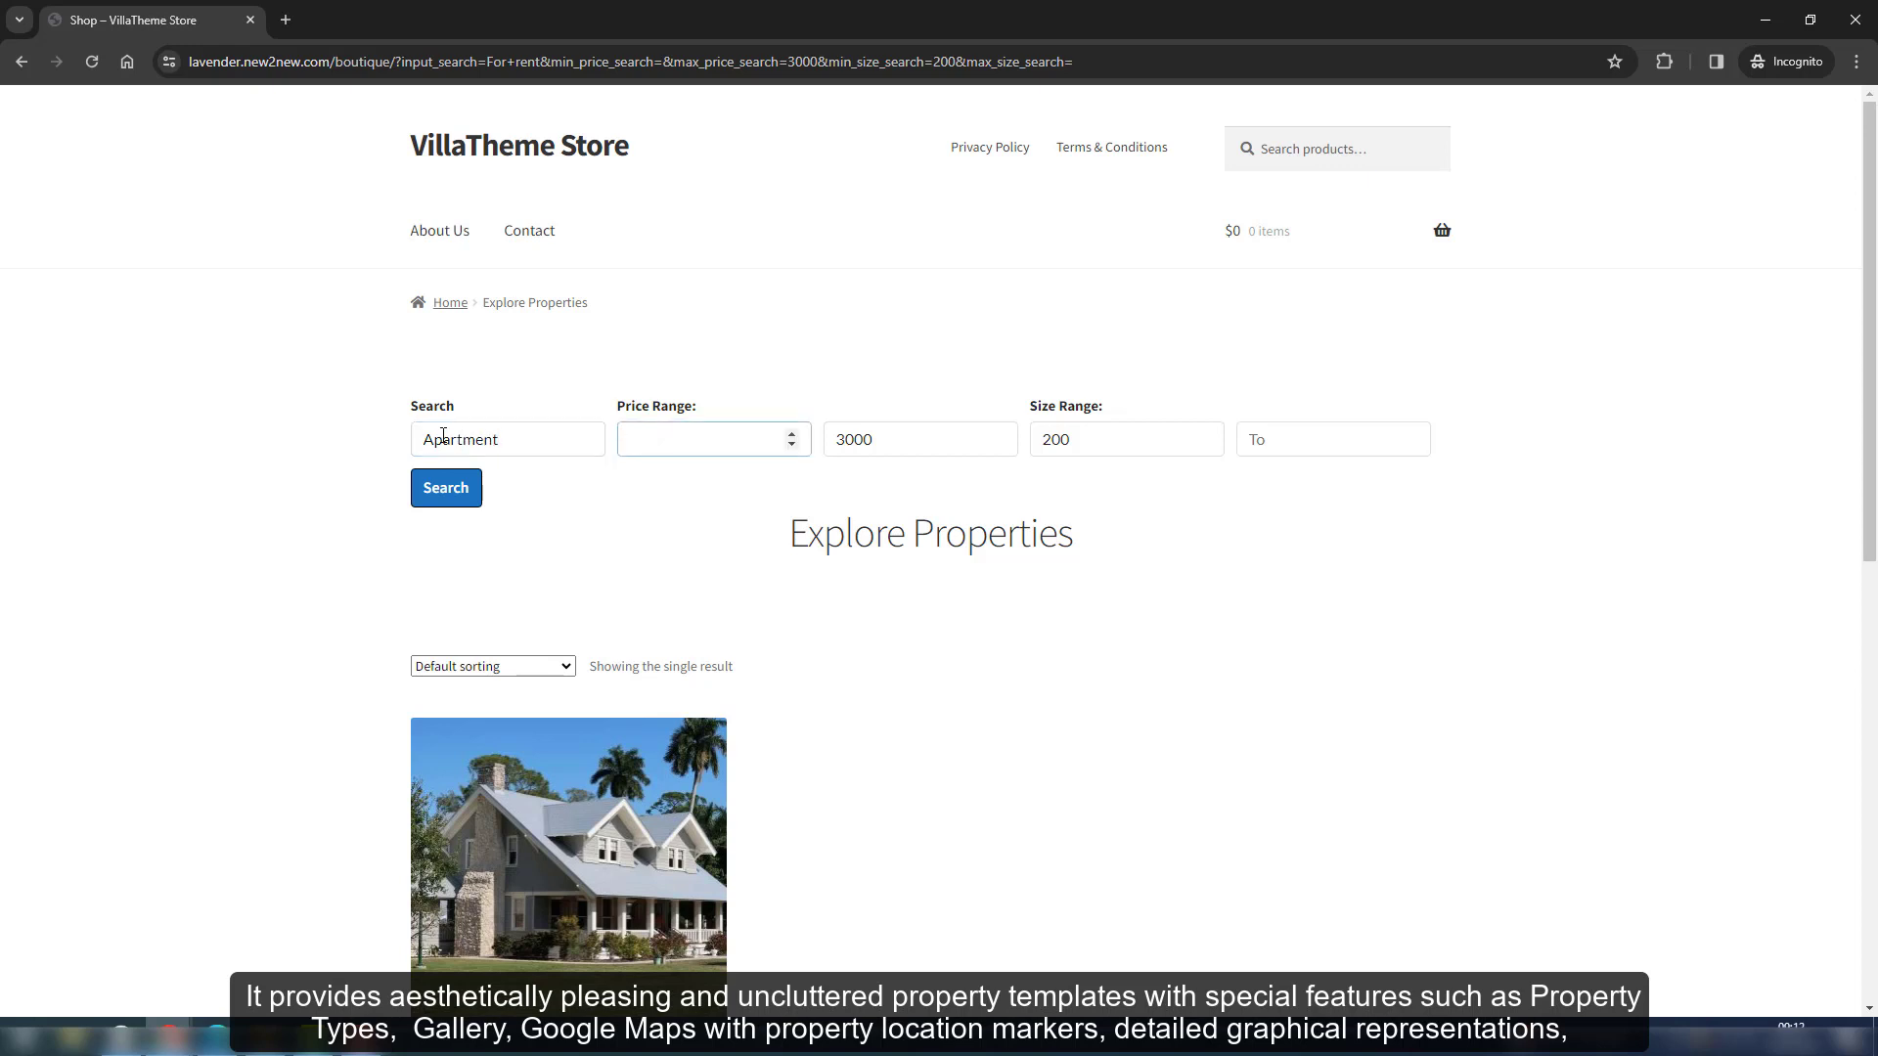
text(100000)
key(Tab)
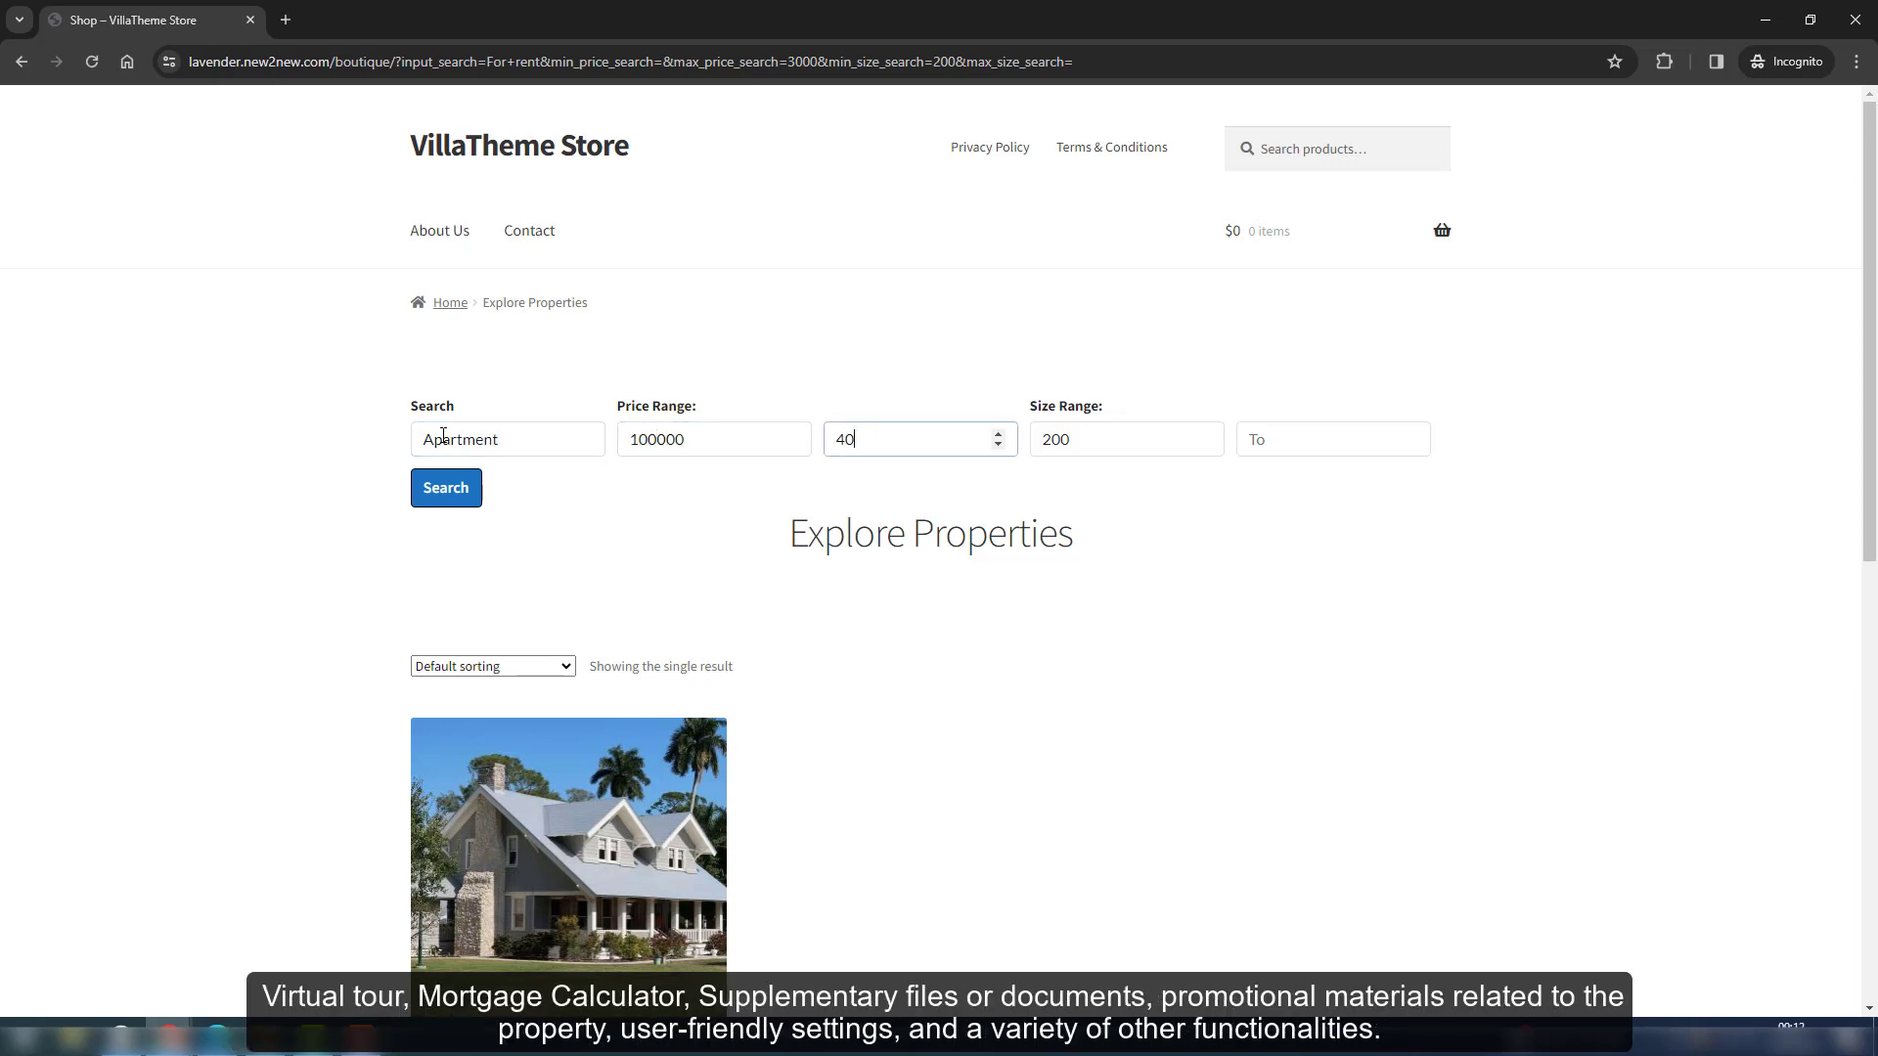
key(Tab)
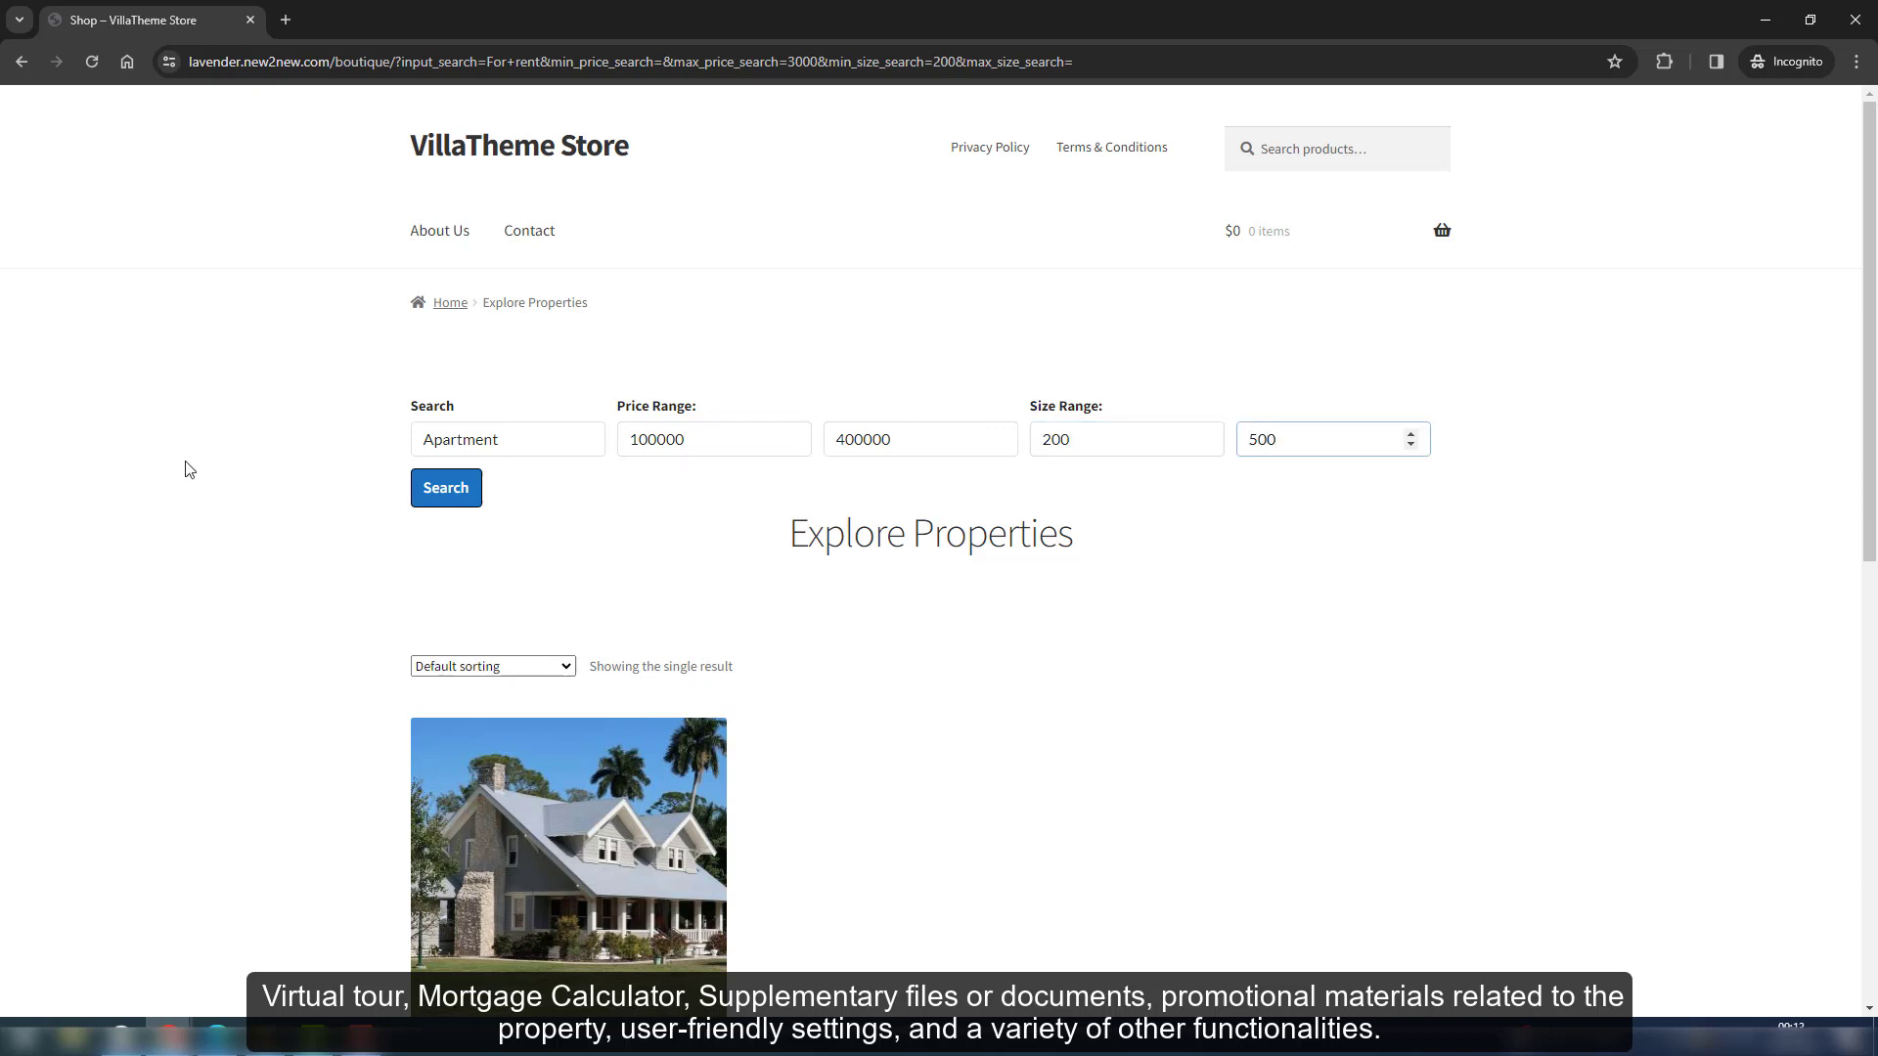
click(450, 497)
scroll(1014, 662, down, 4)
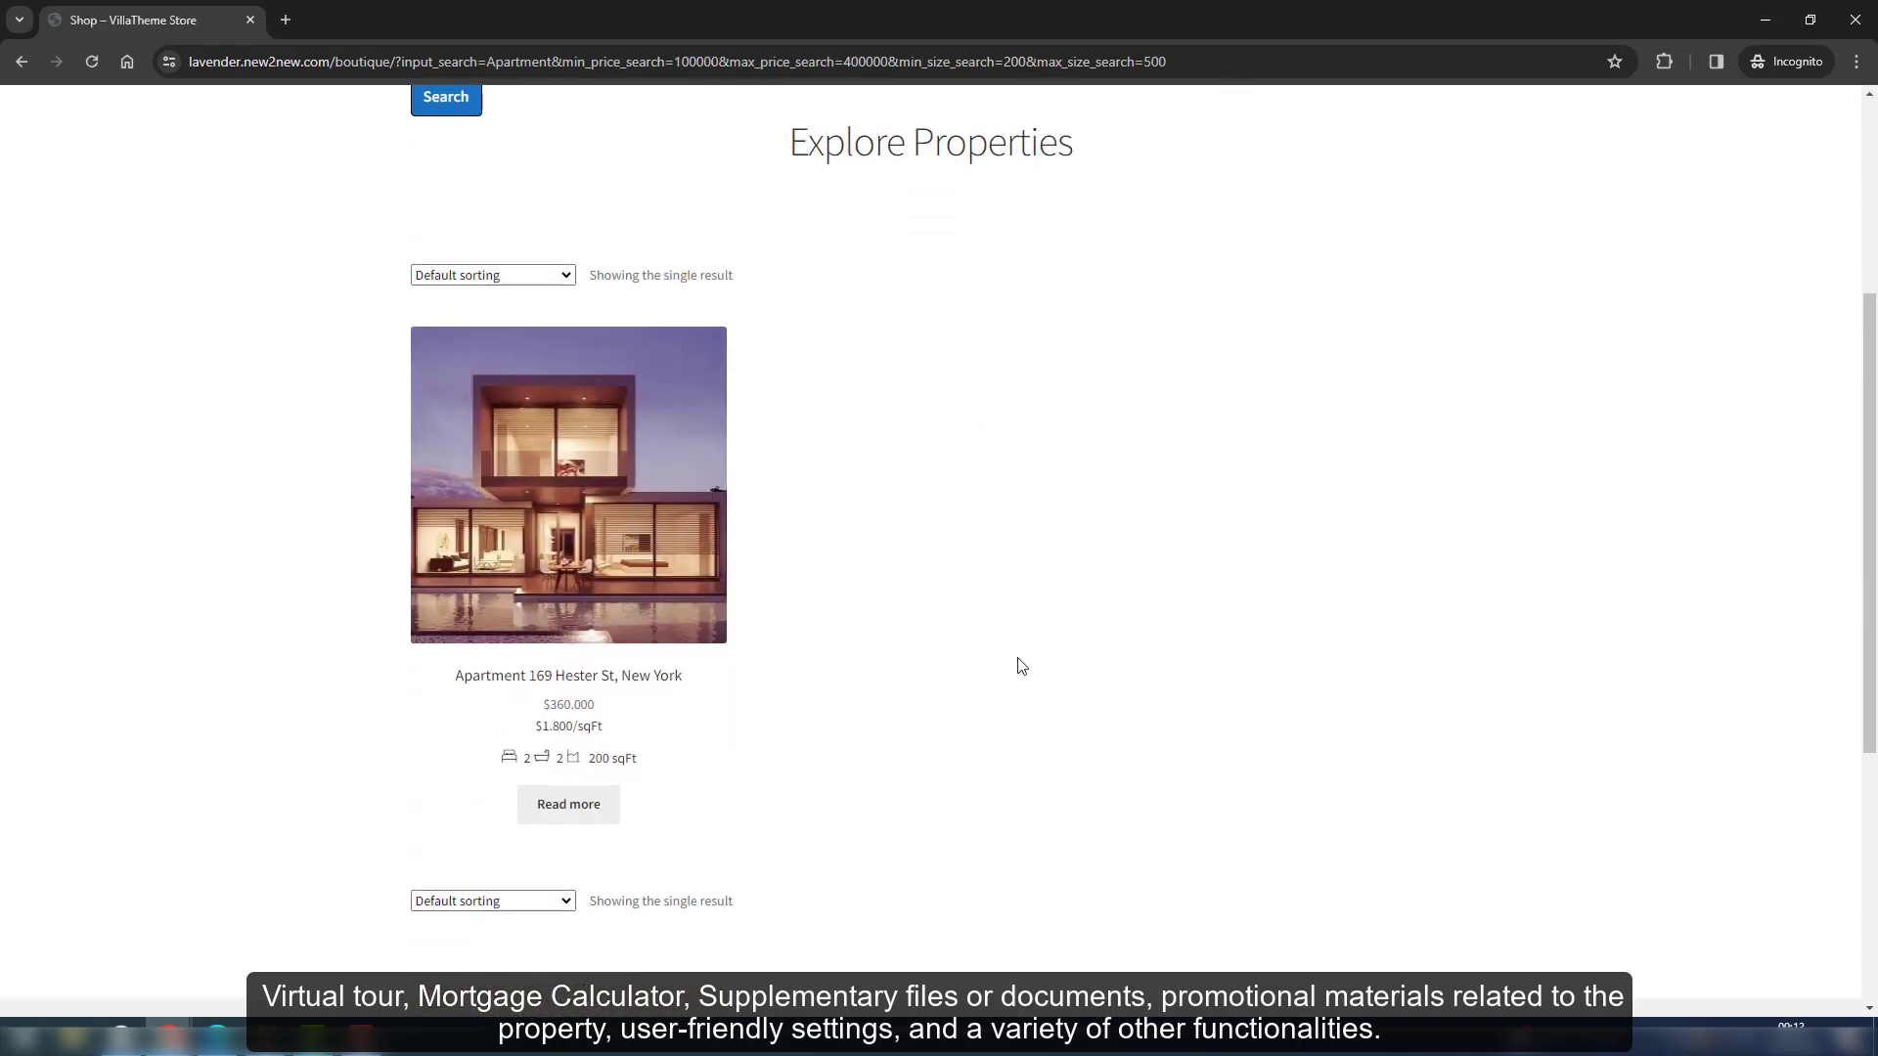
middle_click(698, 551)
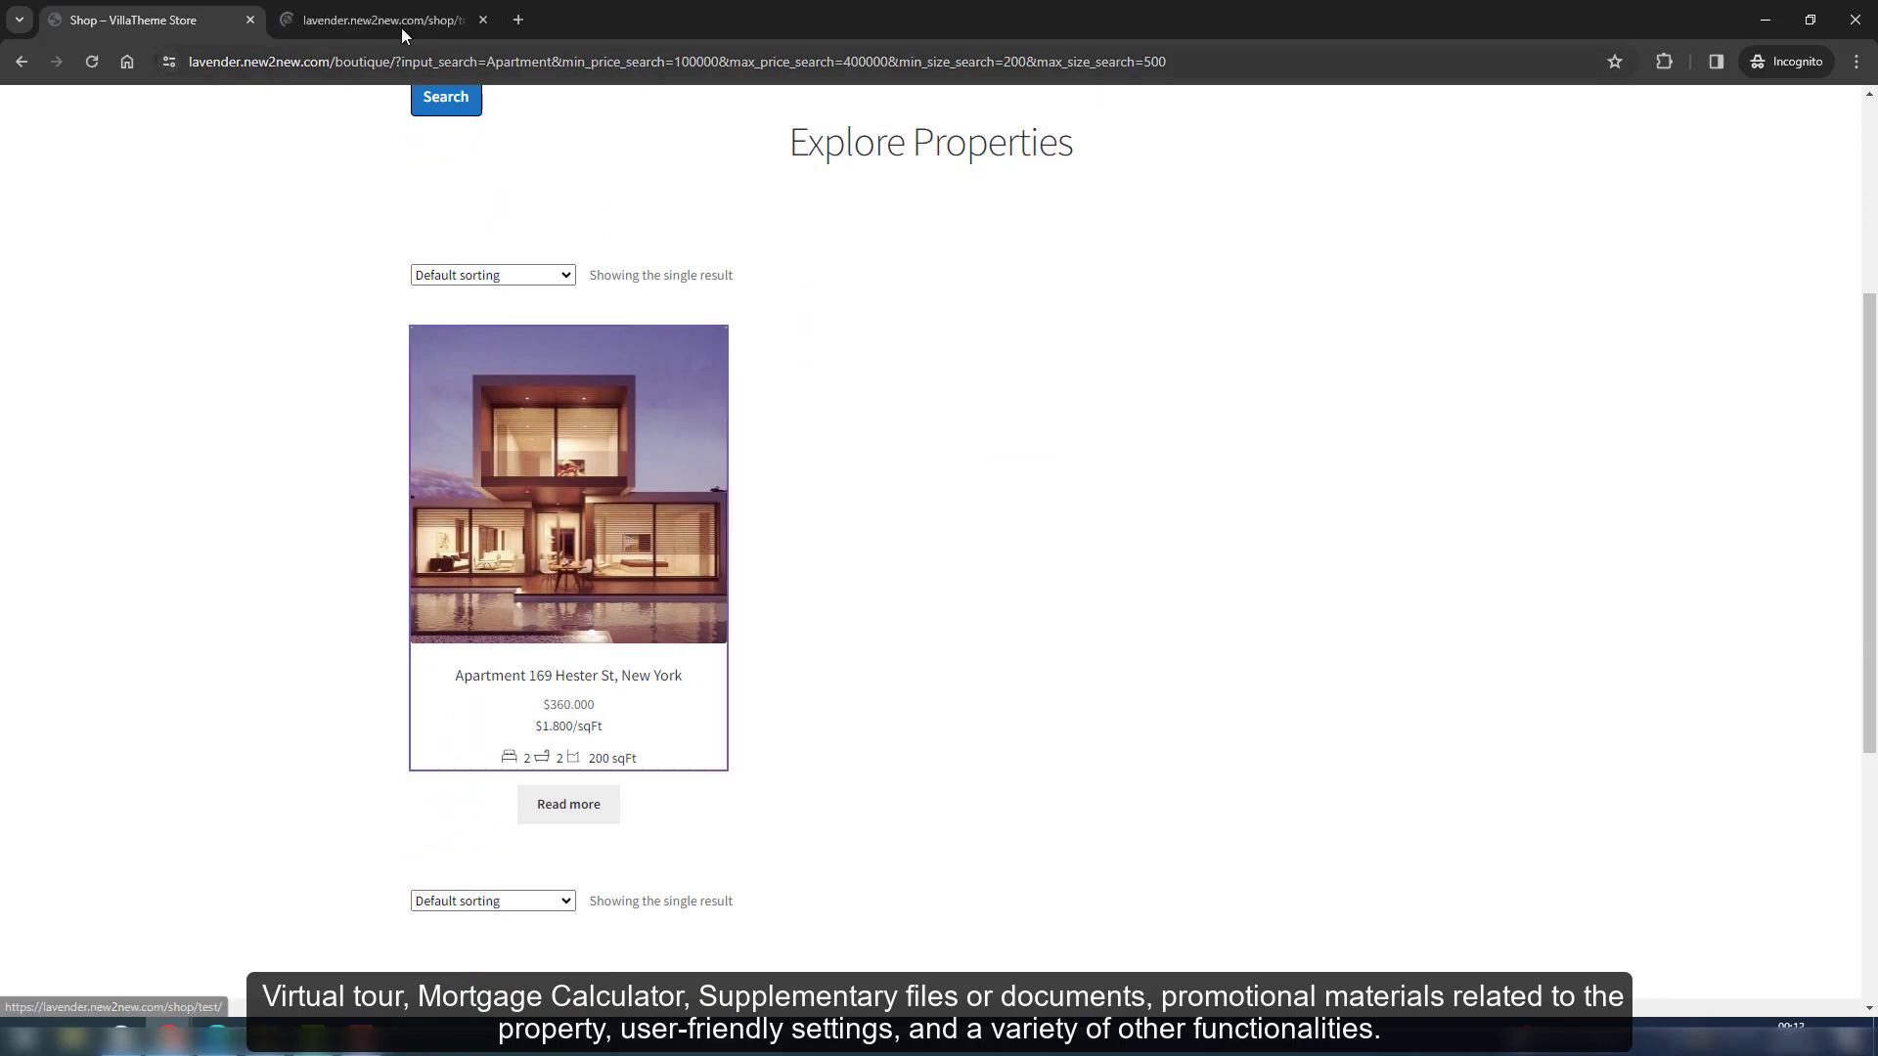
click(401, 23)
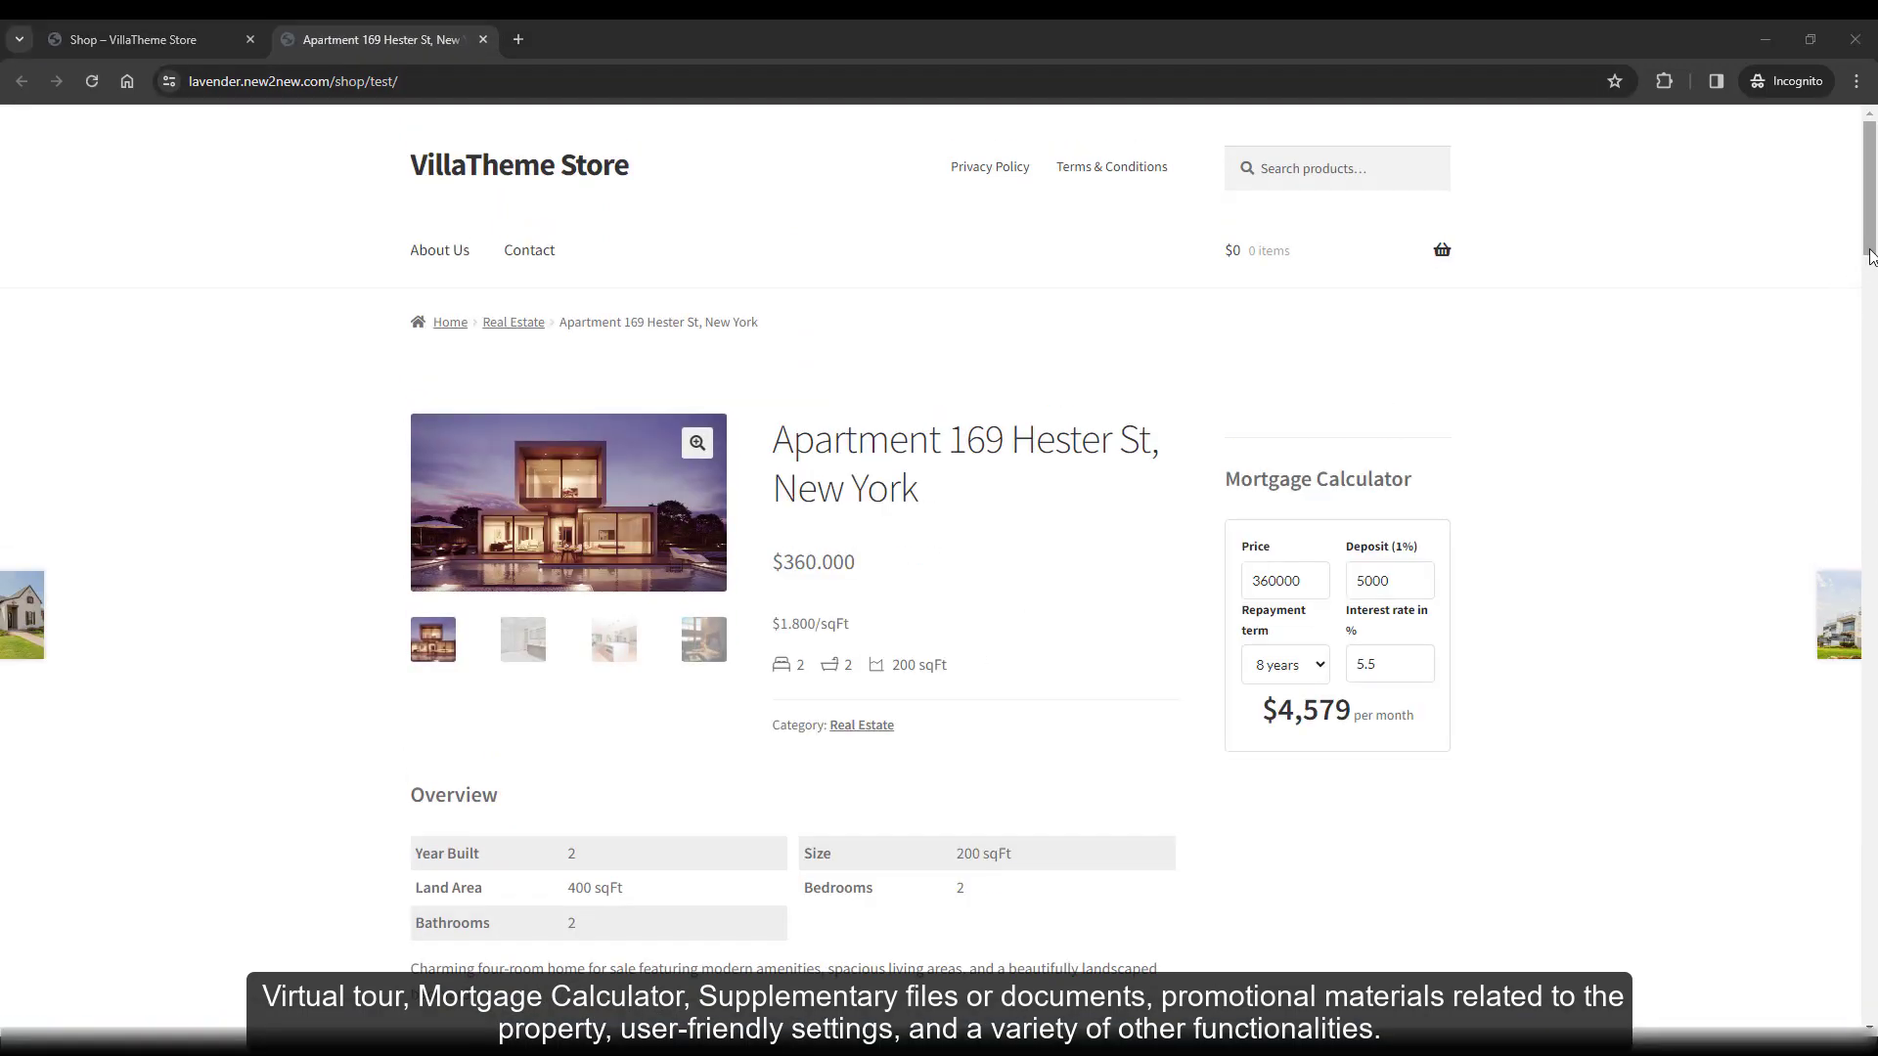
click(1868, 241)
drag(1872, 249, 1863, 333)
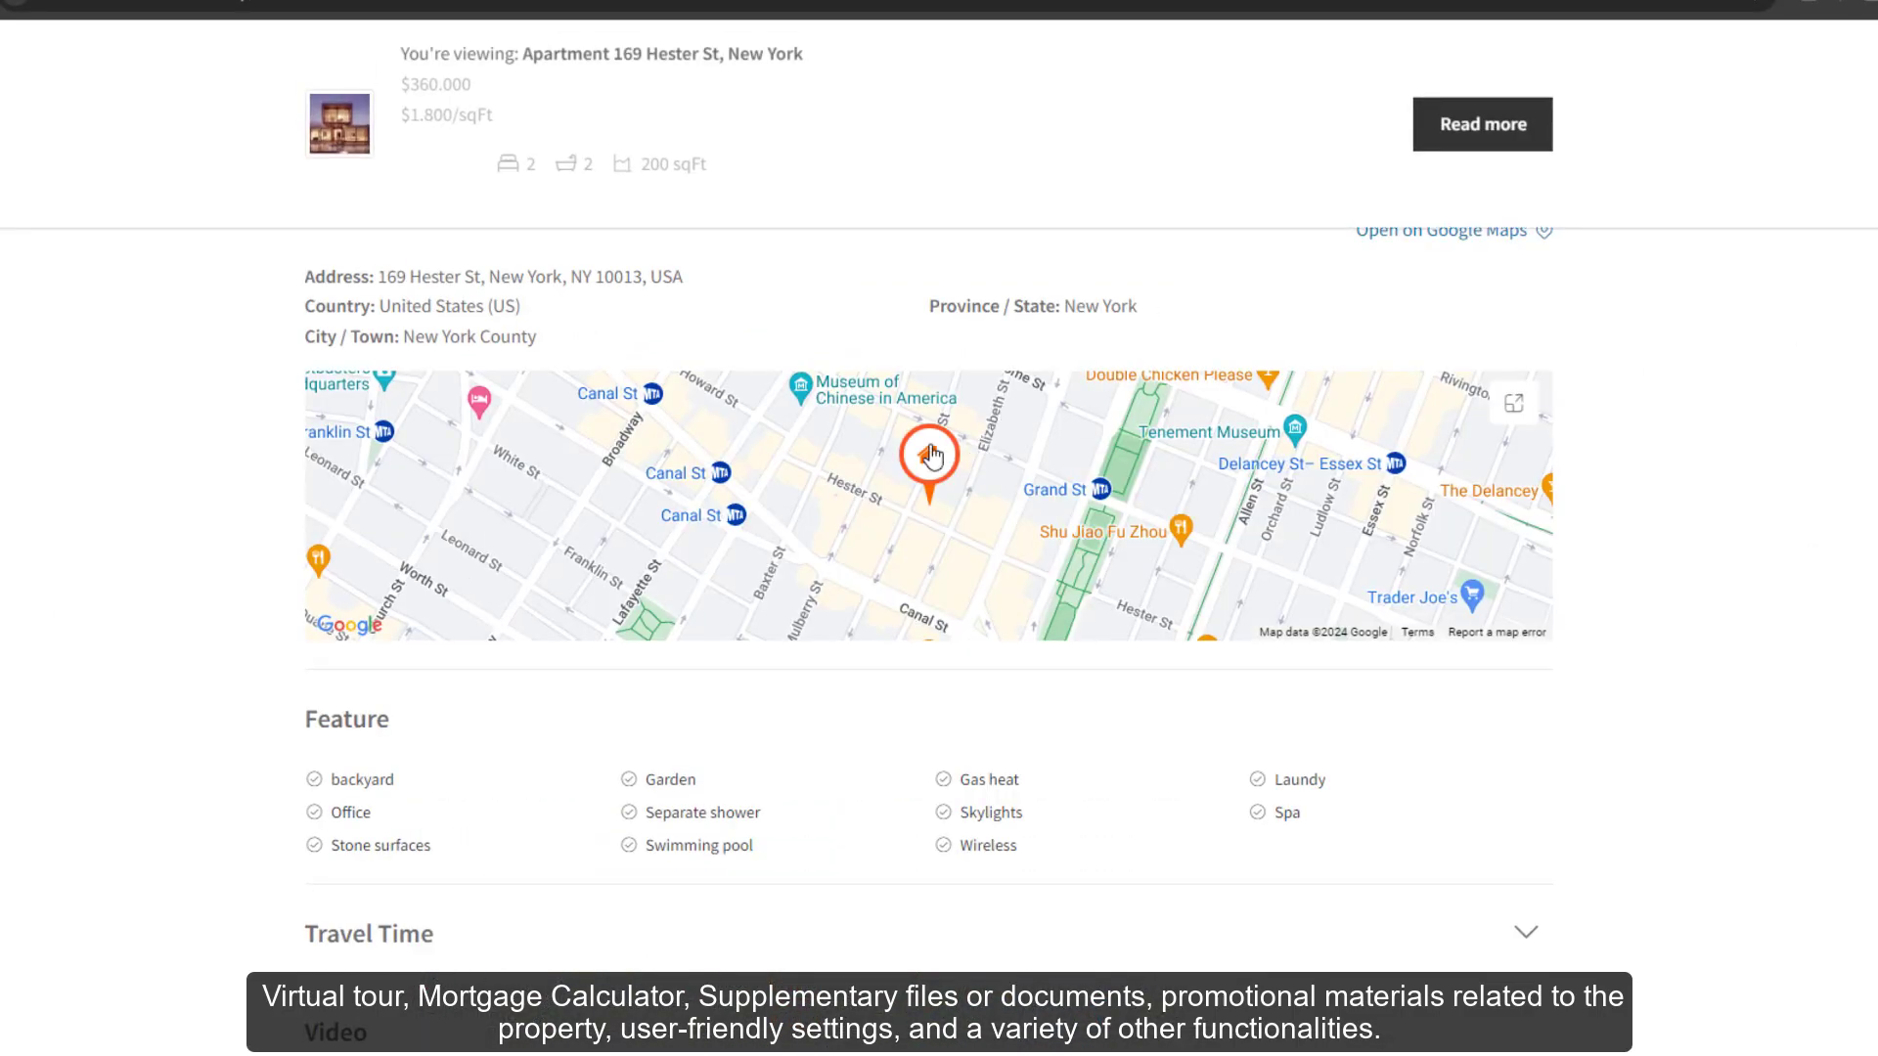
click(931, 455)
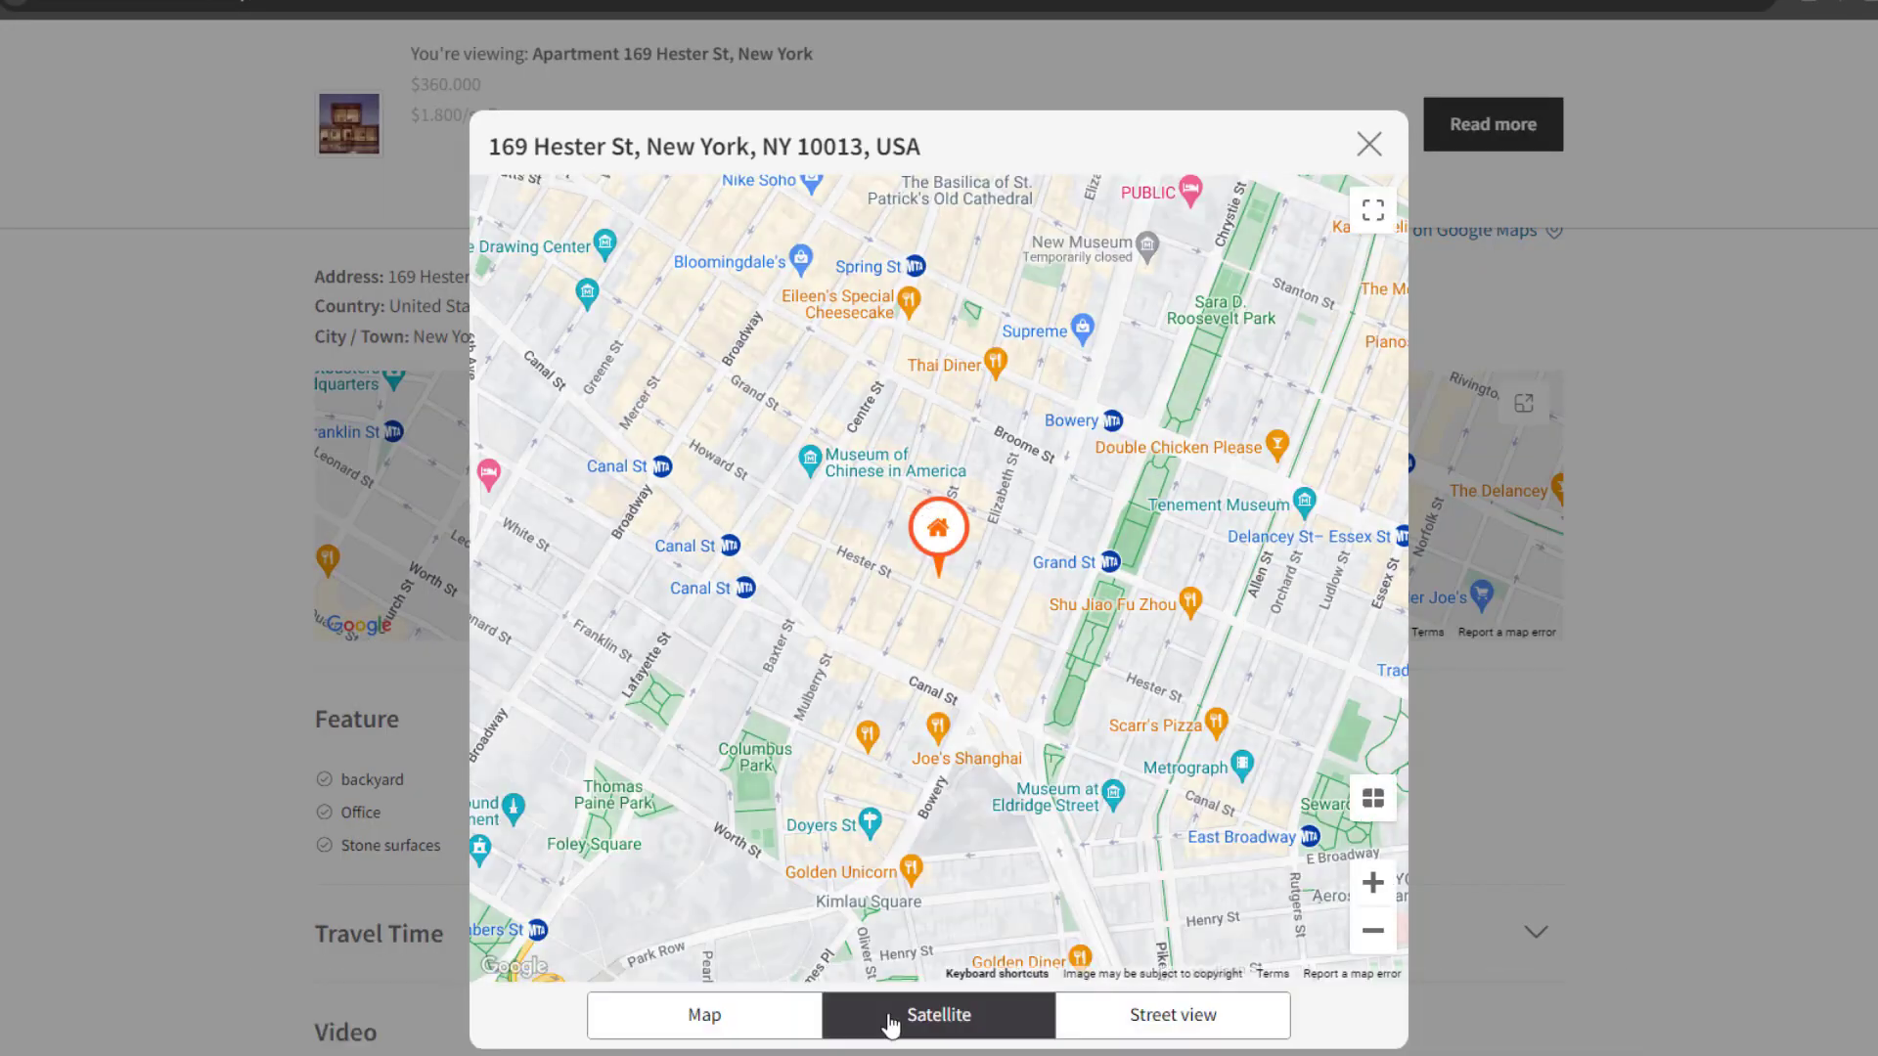
click(890, 1017)
mouse_move(1015, 758)
mouse_down()
mouse_move(1128, 843)
mouse_move(1015, 927)
mouse_move(607, 822)
mouse_move(926, 734)
mouse_up()
click(1761, 758)
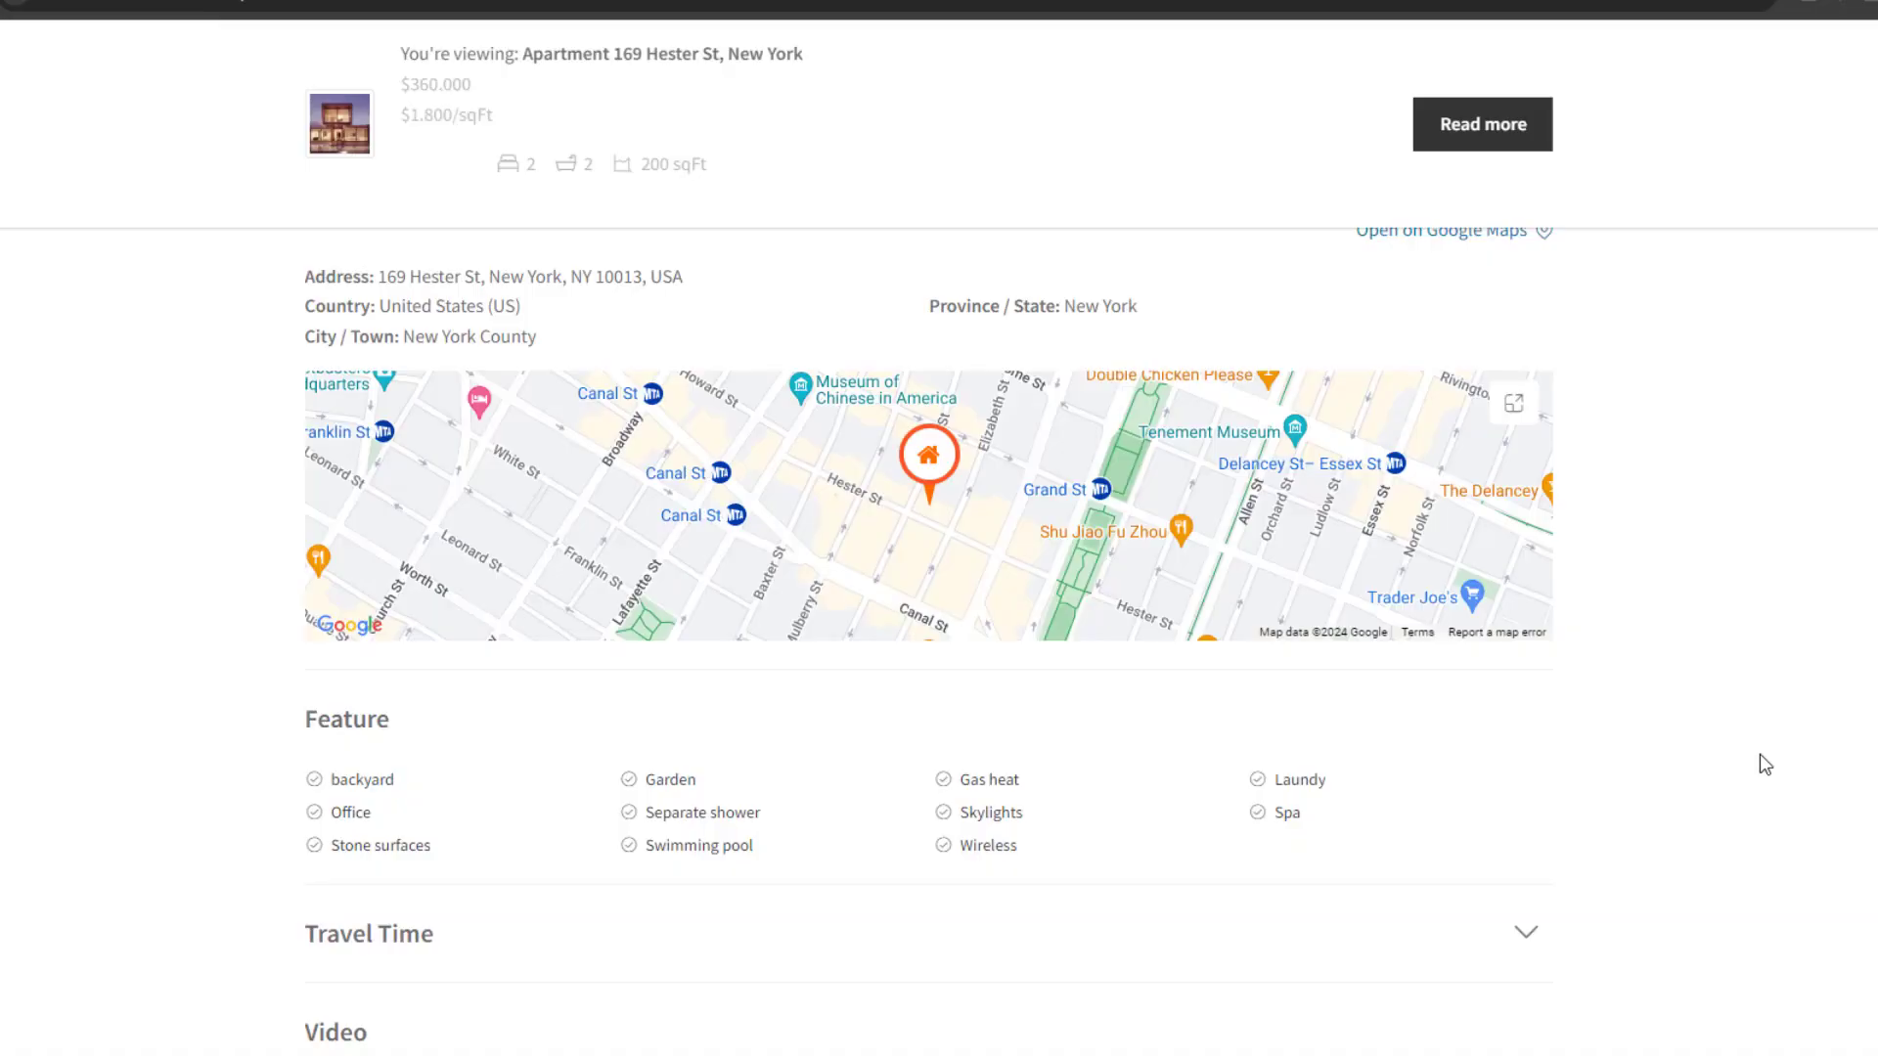
scroll(1765, 765, down, 3)
click(1526, 582)
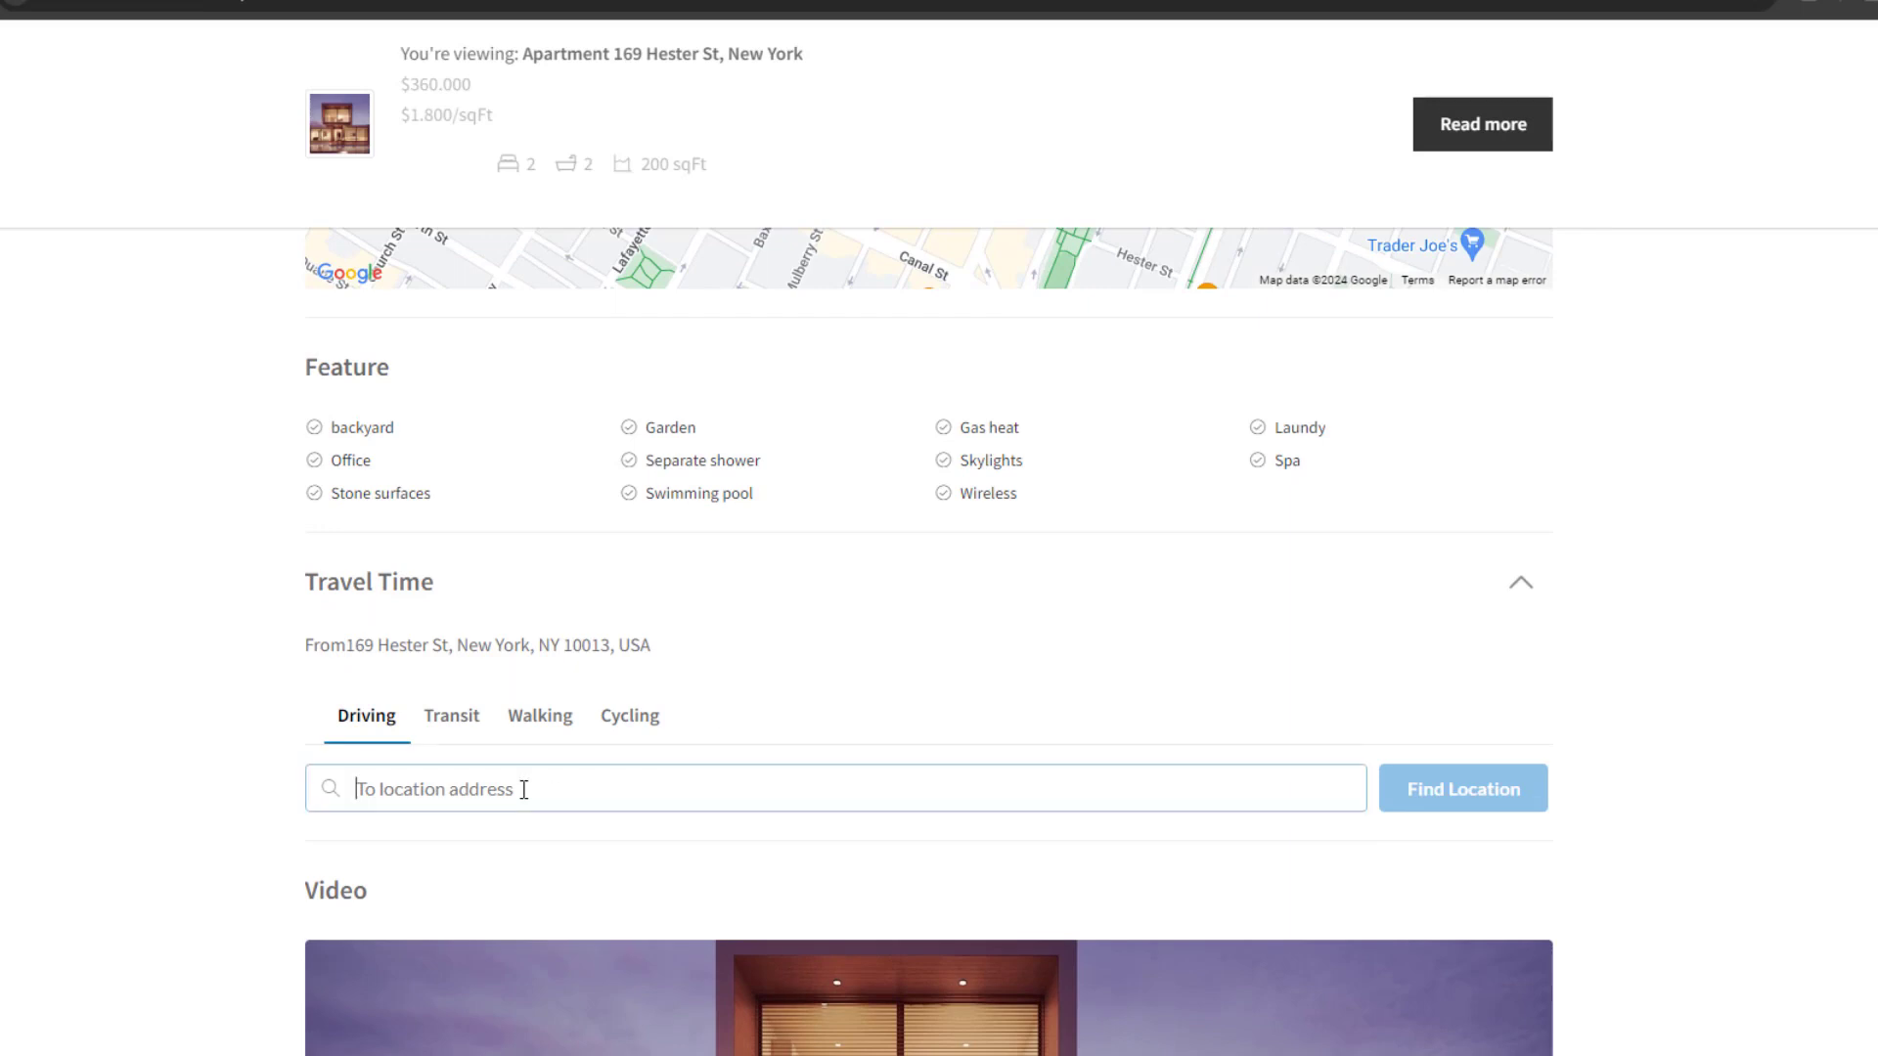
text(350 west)
click(453, 833)
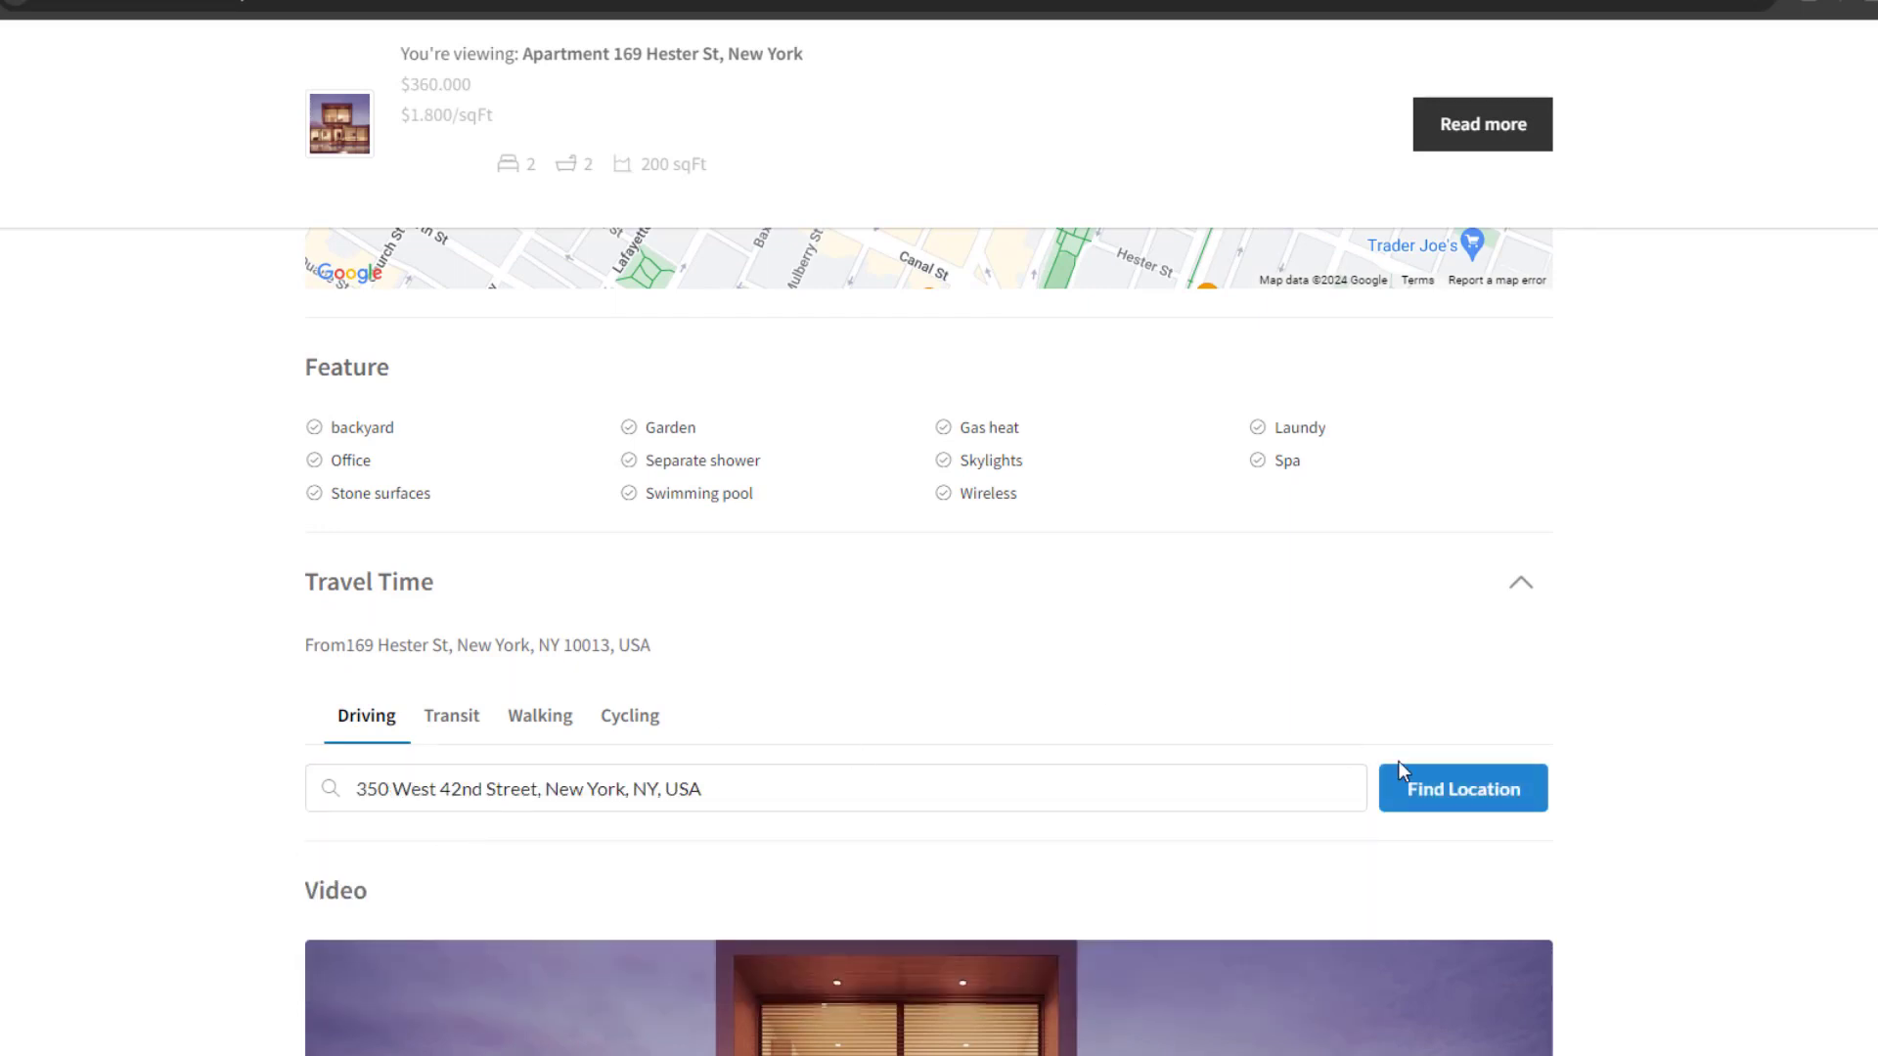
click(1405, 774)
click(451, 719)
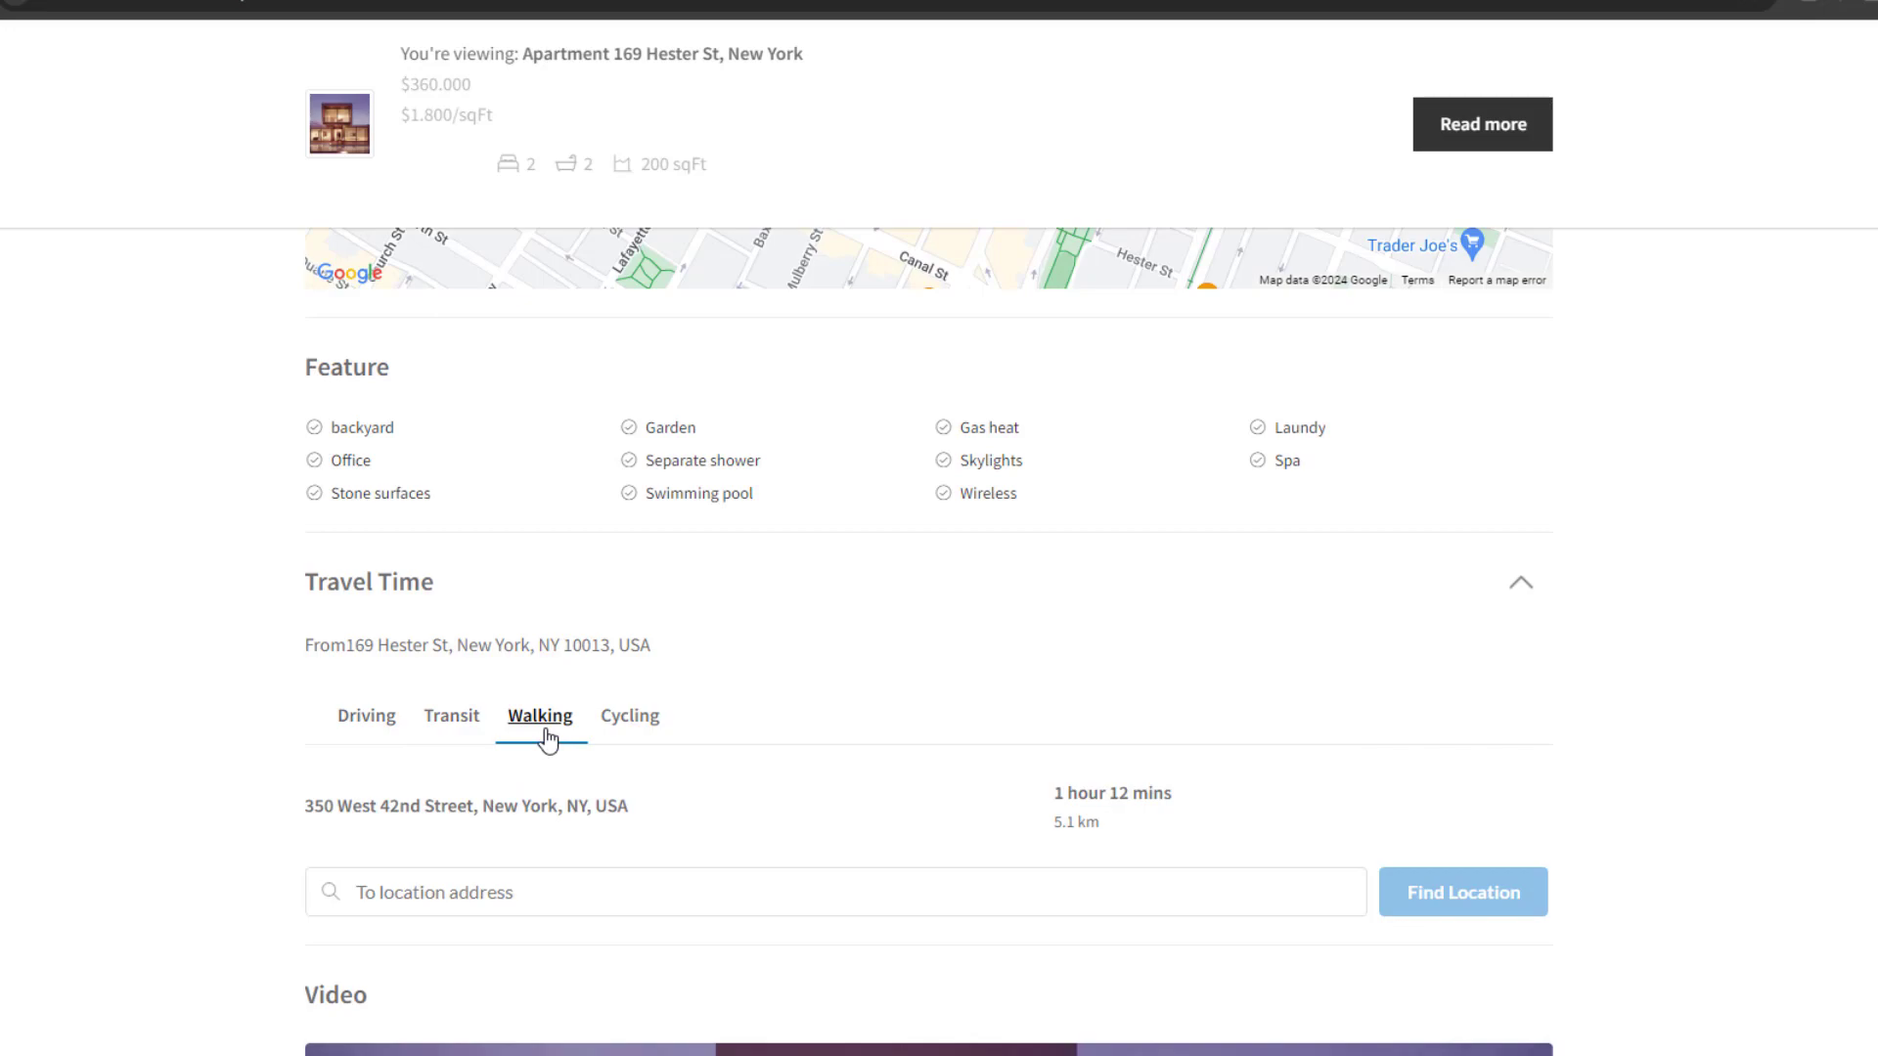
Move the virtual tour through the Bedroom and bathroom hotspots
scroll(1748, 754, down, 6)
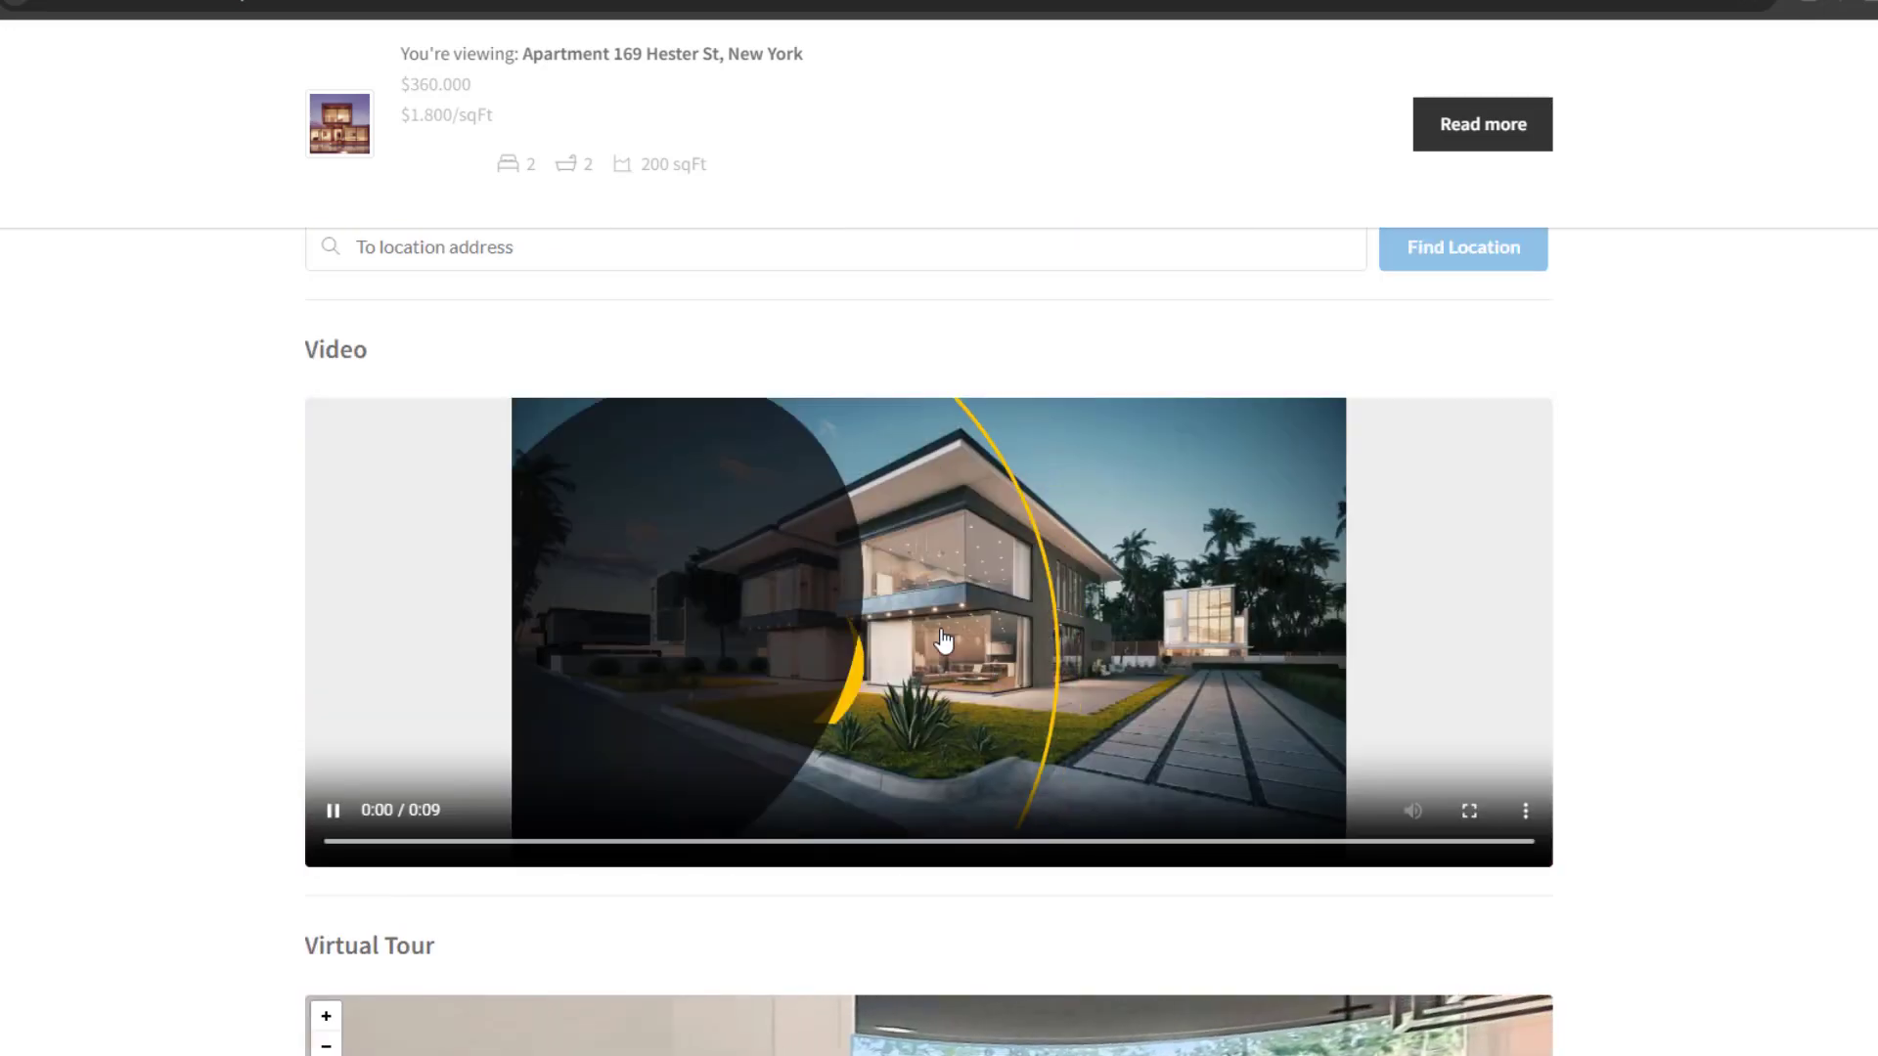
scroll(1748, 754, down, 3)
scroll(1618, 821, down, 3)
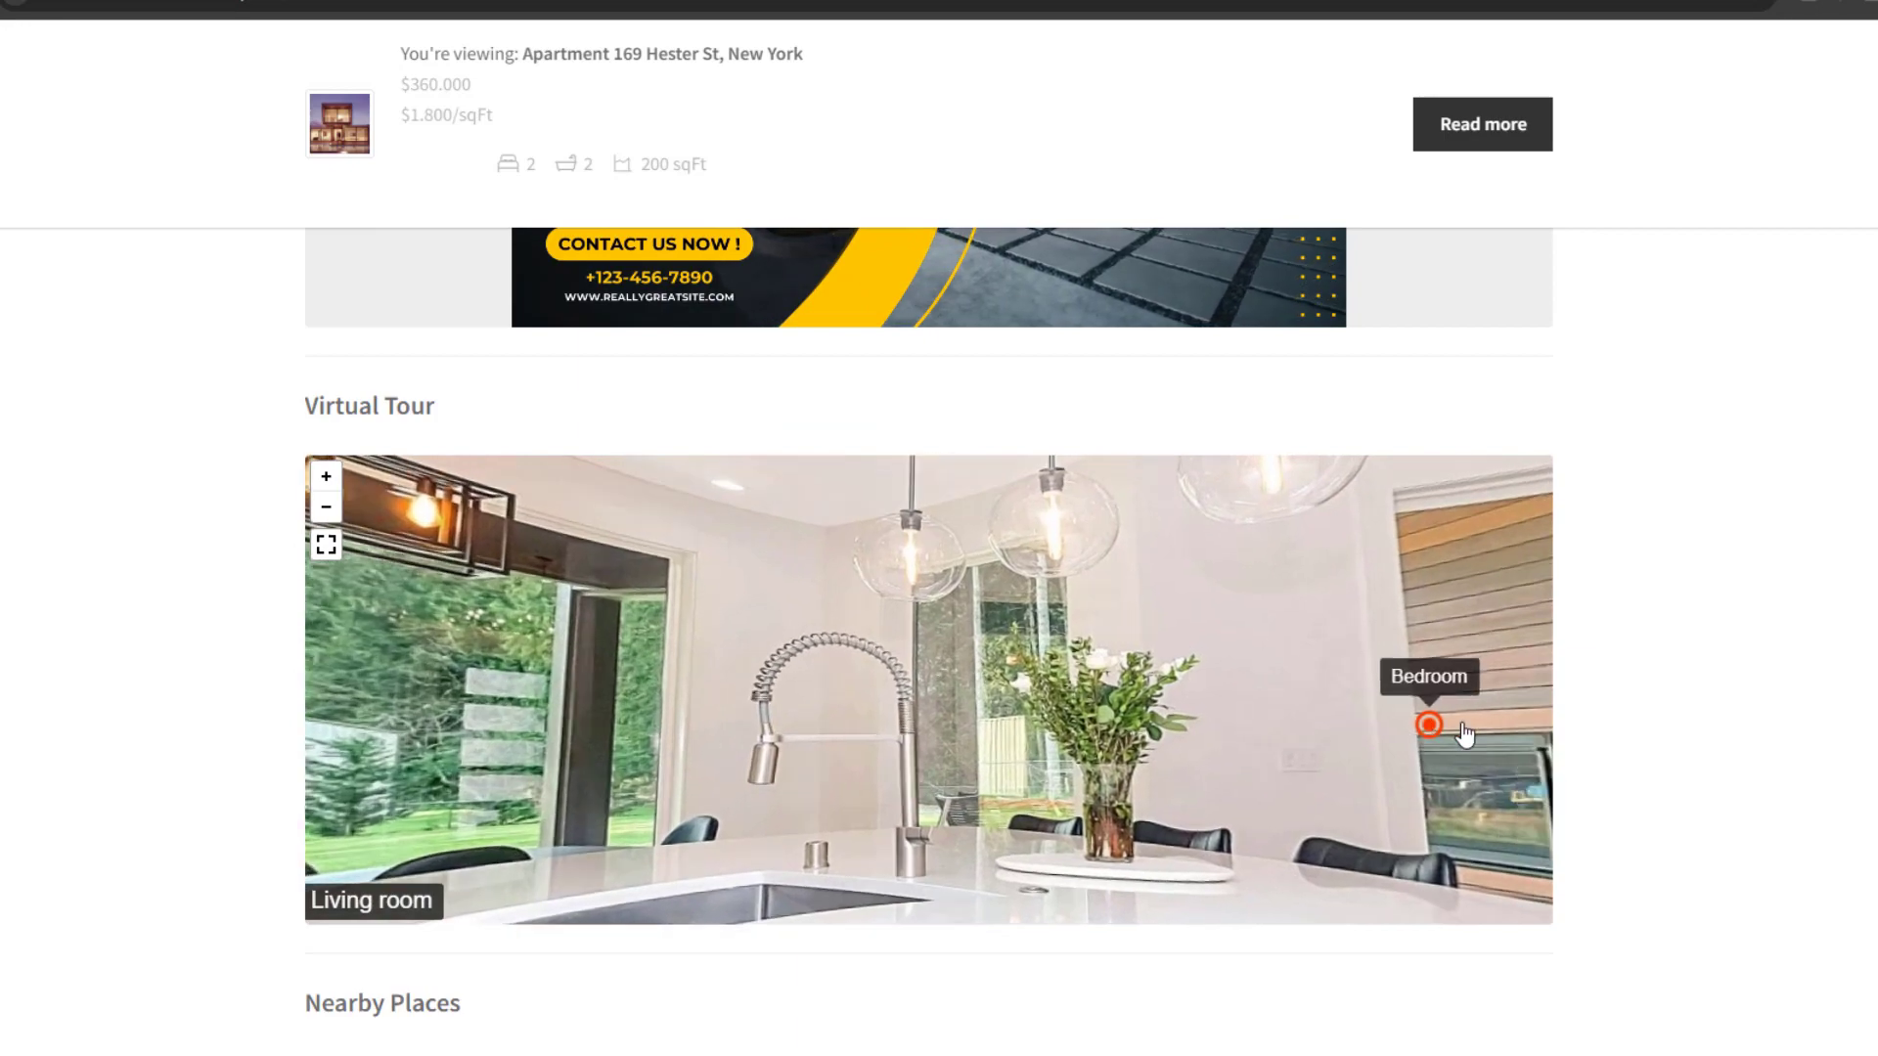
click(1434, 721)
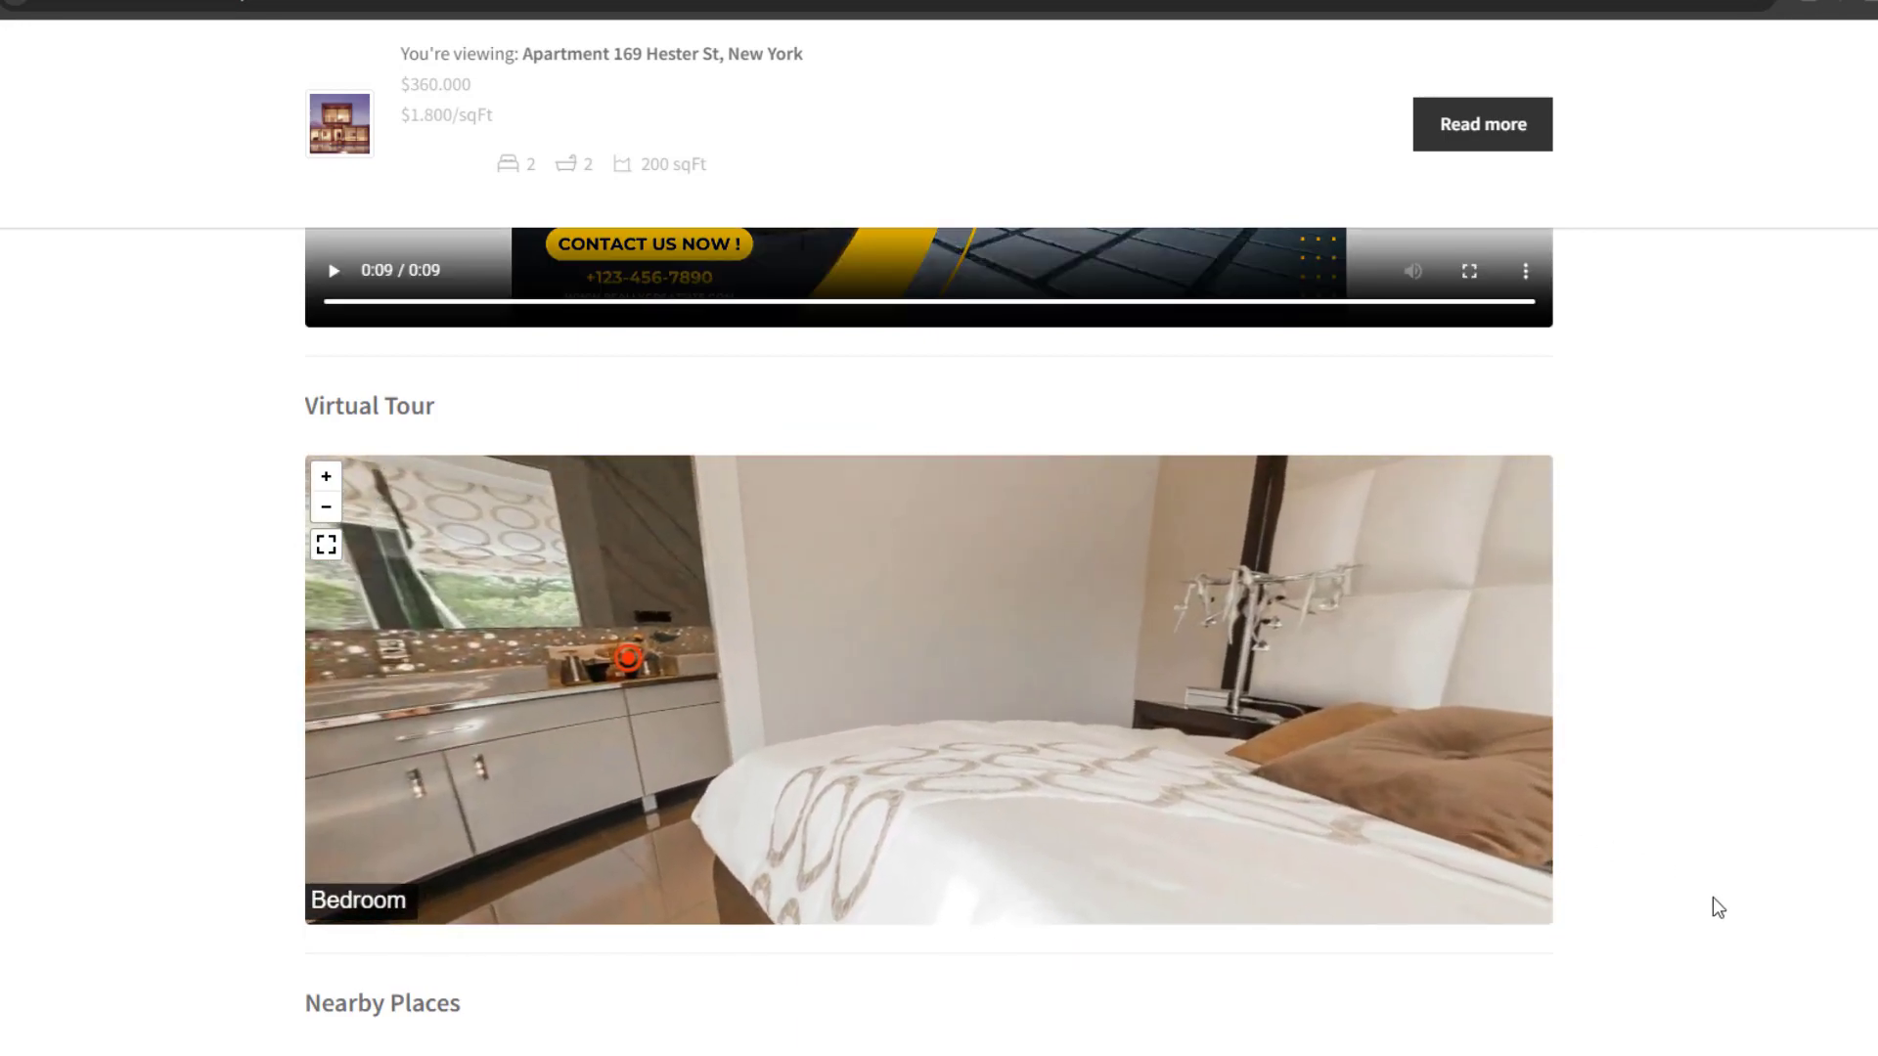
click(1027, 709)
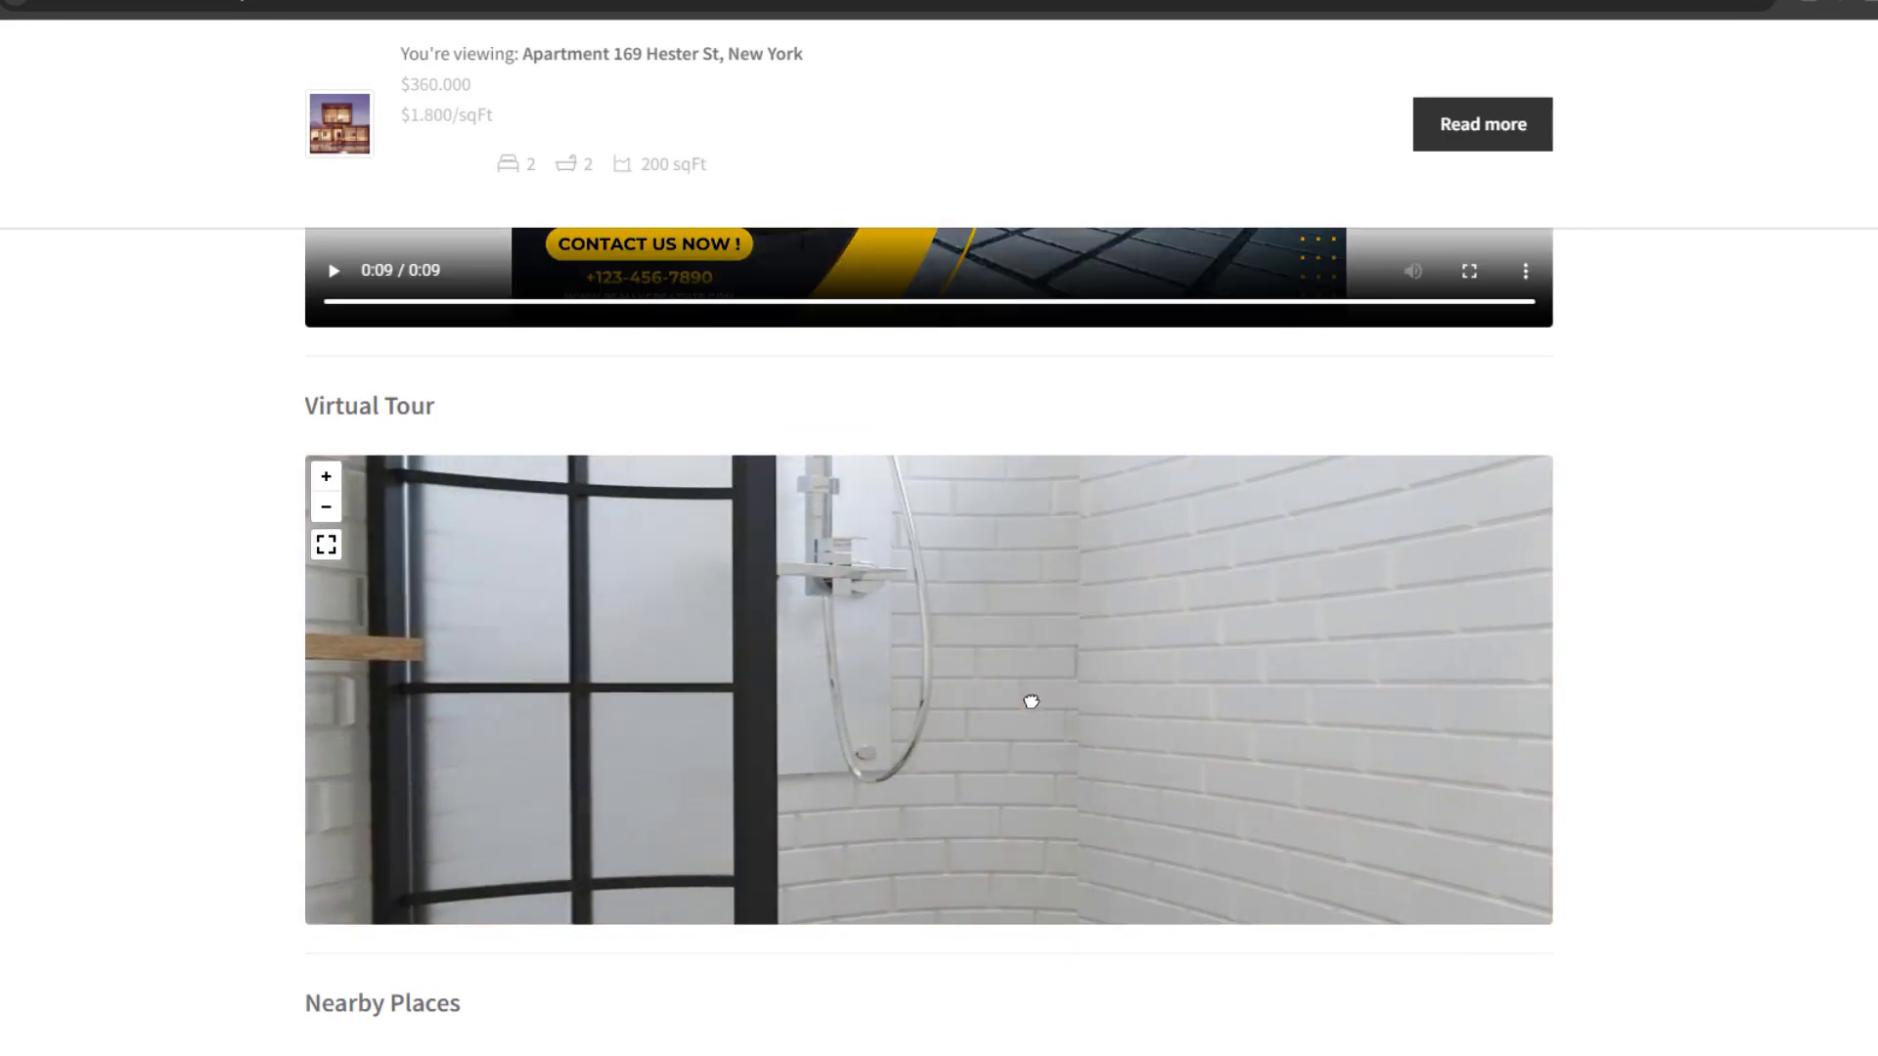
scroll(838, 566, down, 8)
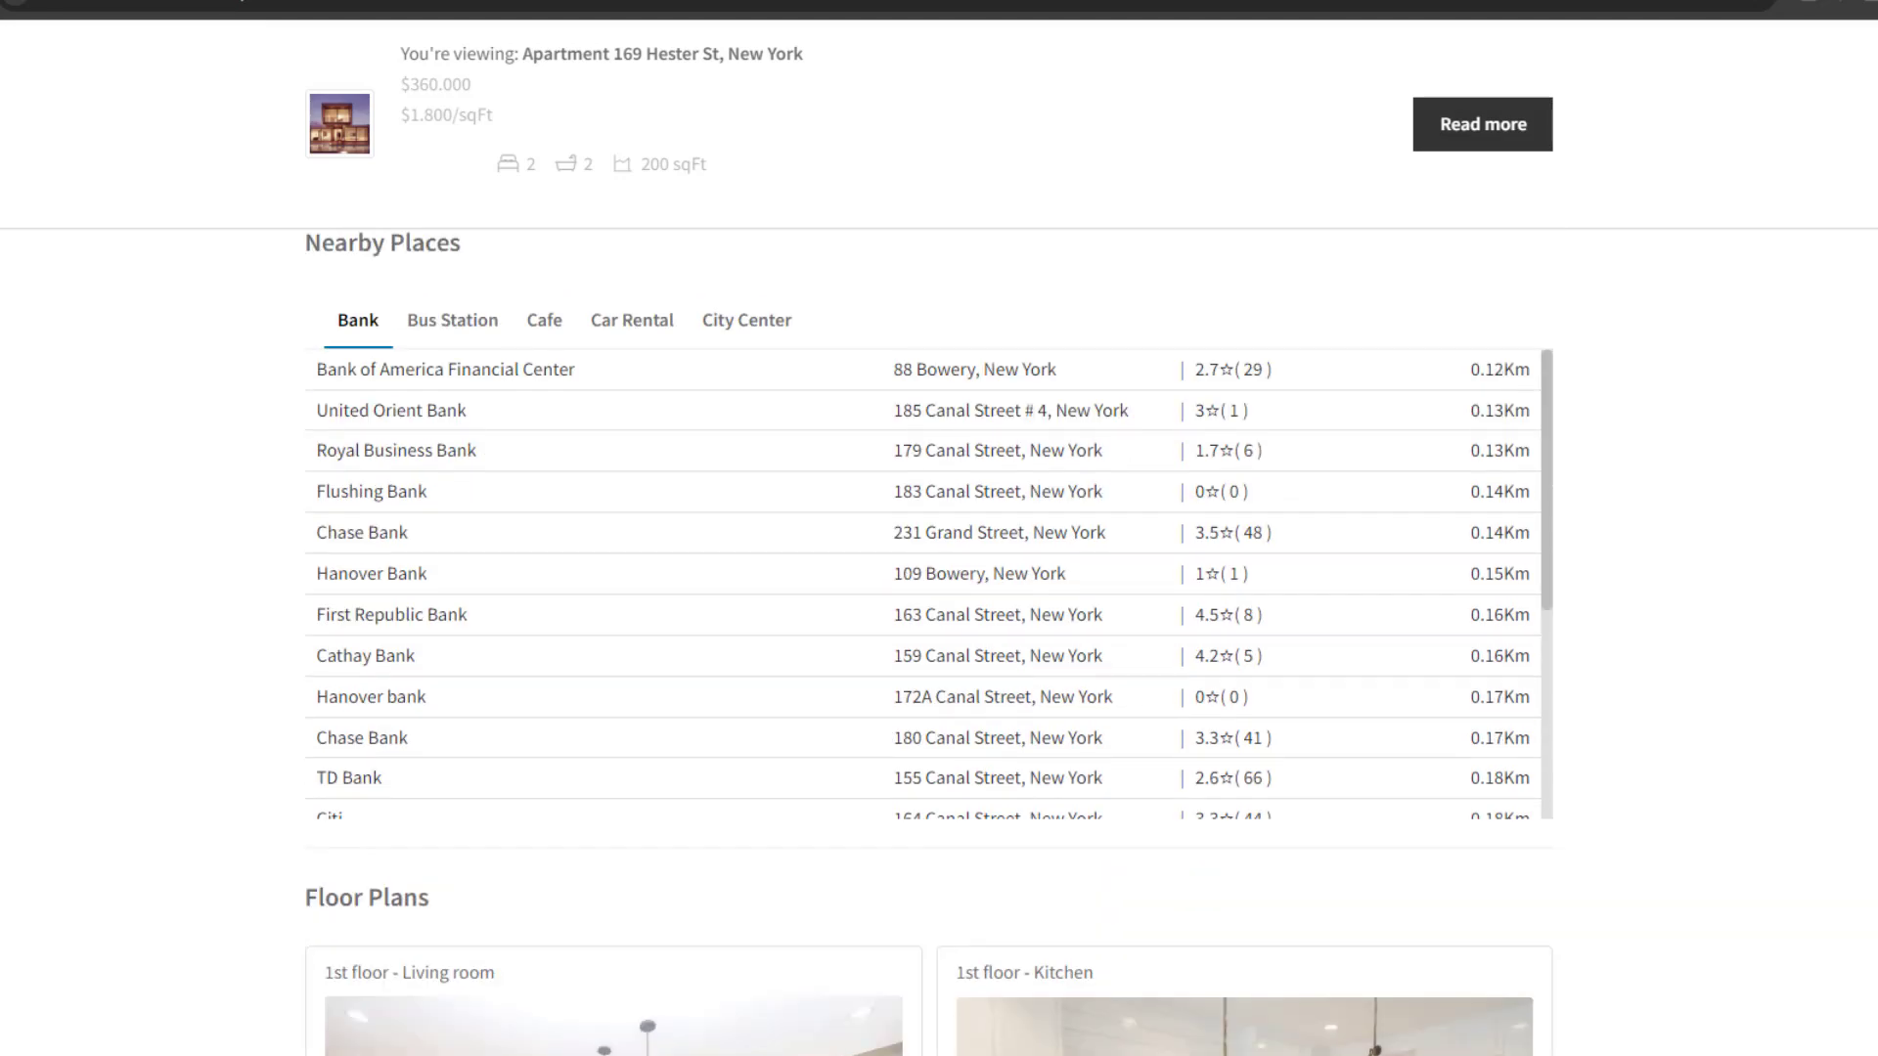
scroll(838, 566, up, 1)
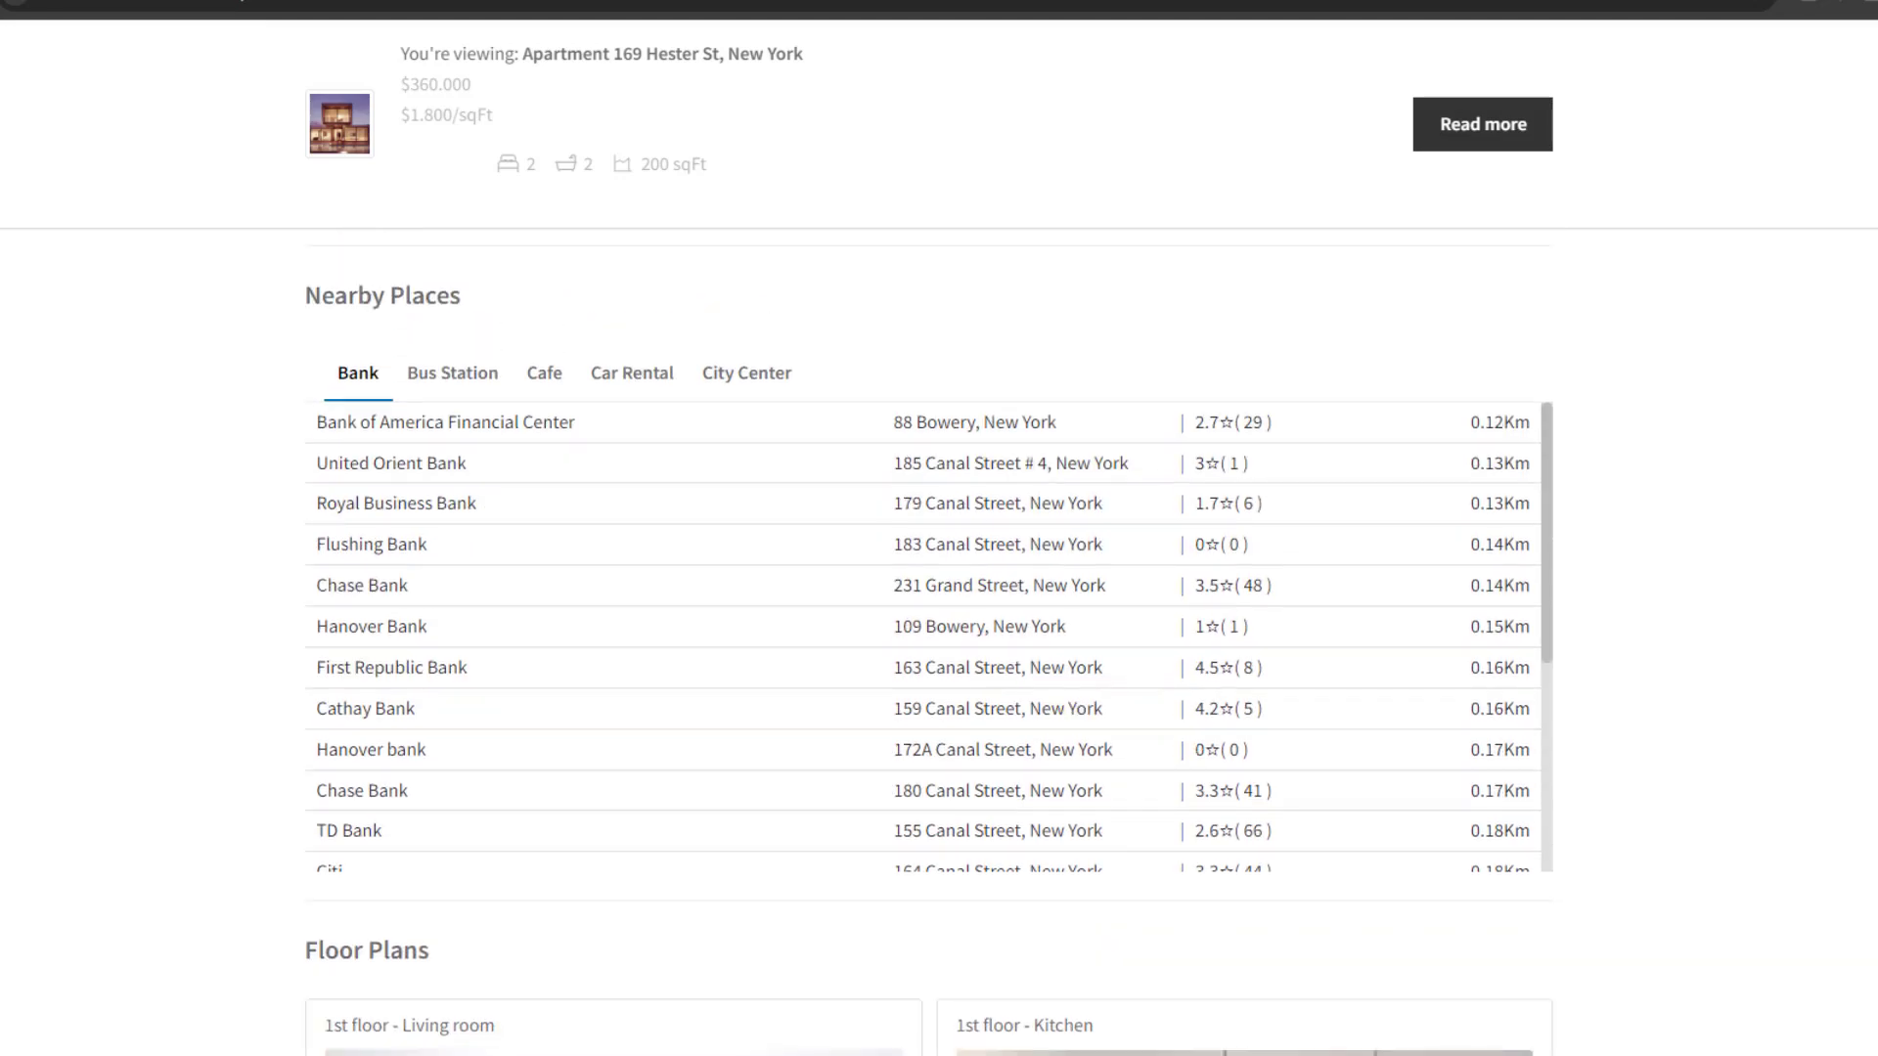
List nearby cafes and briefly view the Sweet Moment cafe's website
click(544, 375)
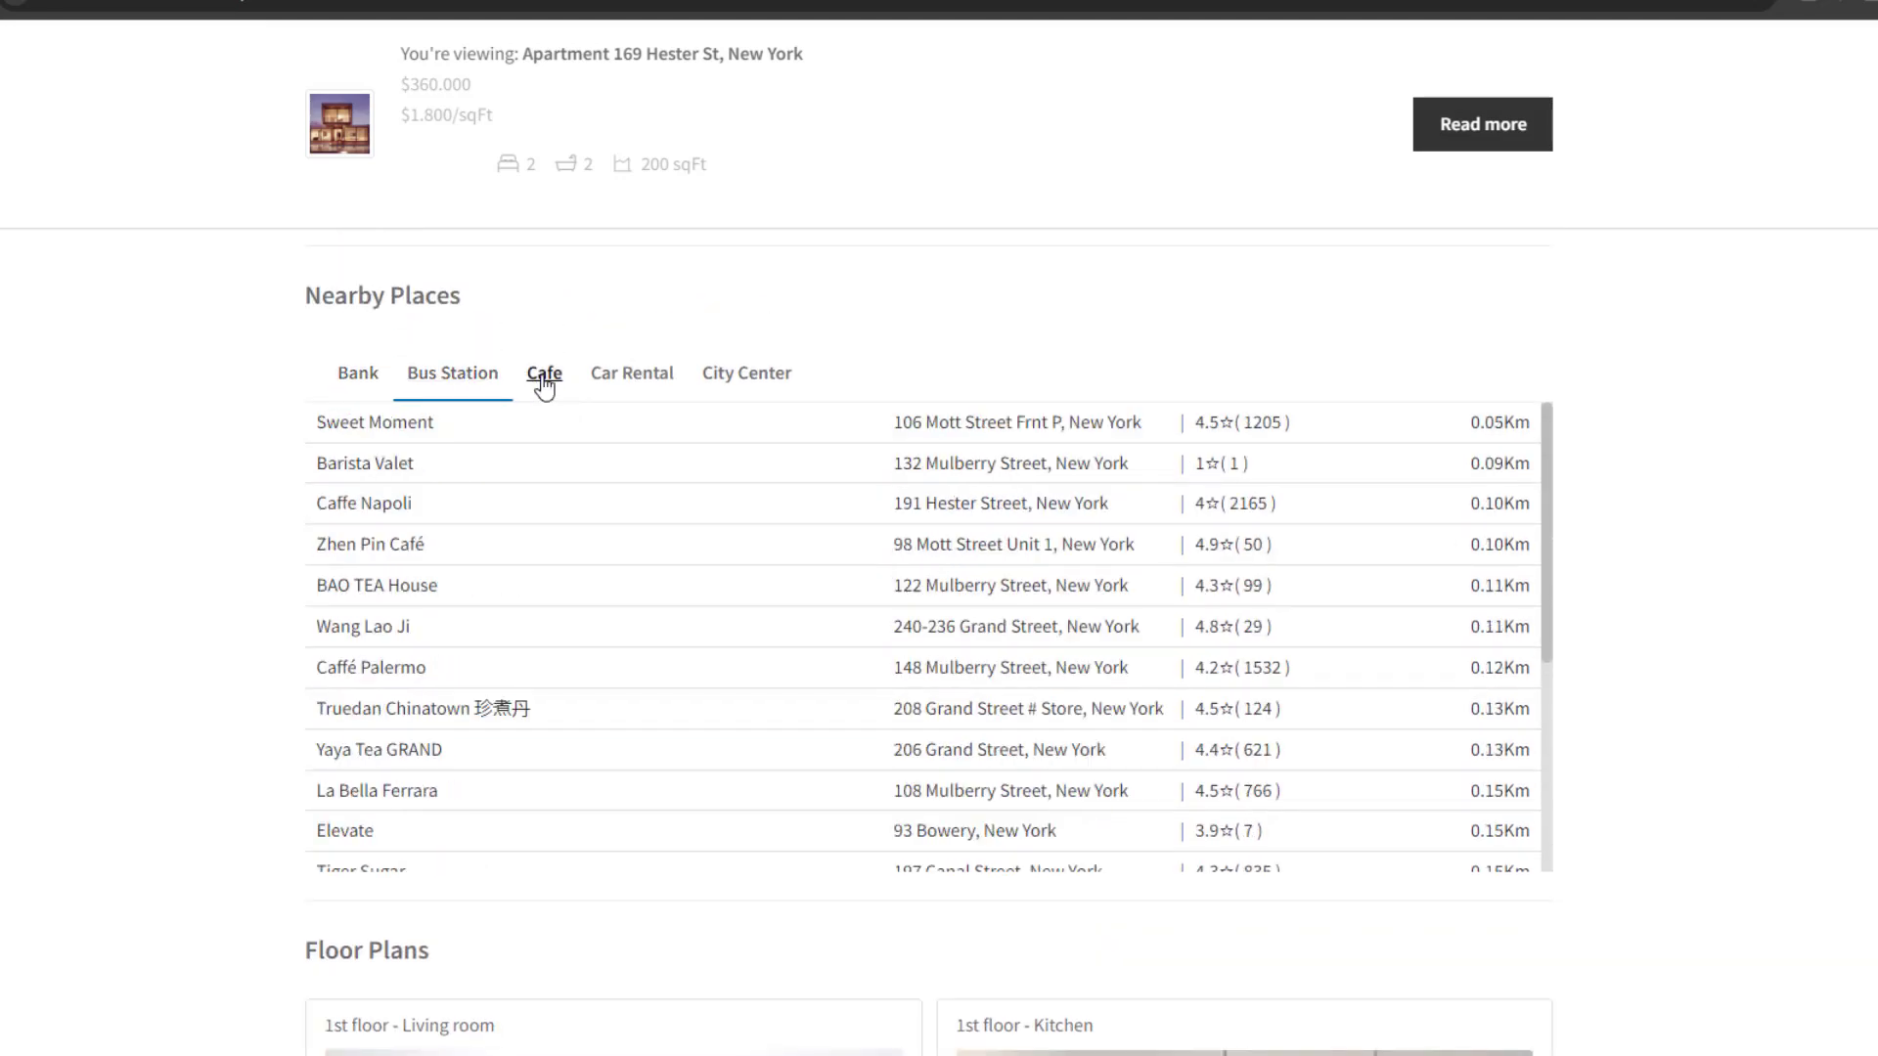
click(433, 423)
key(ctrl+w)
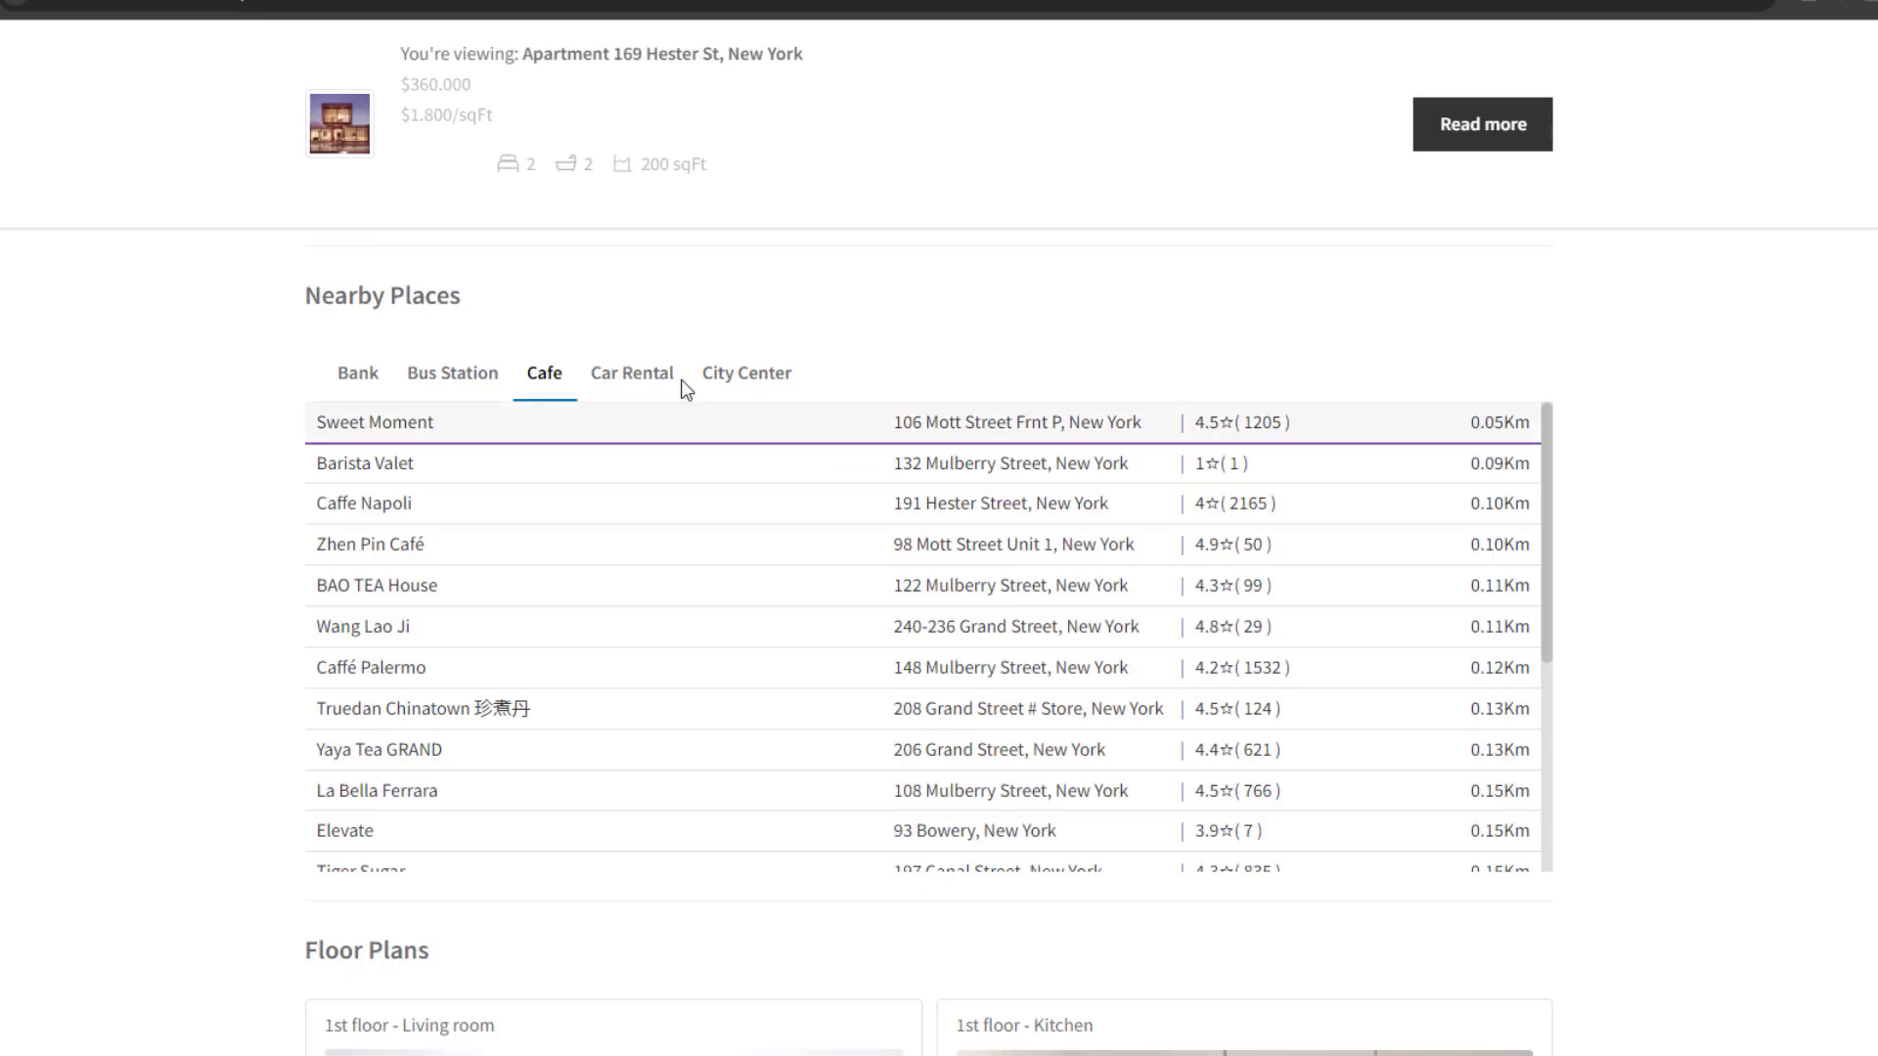
View the 1st floor - Kitchen plan, then open the 2nd floor - Bathroom details
scroll(1134, 658, down, 7)
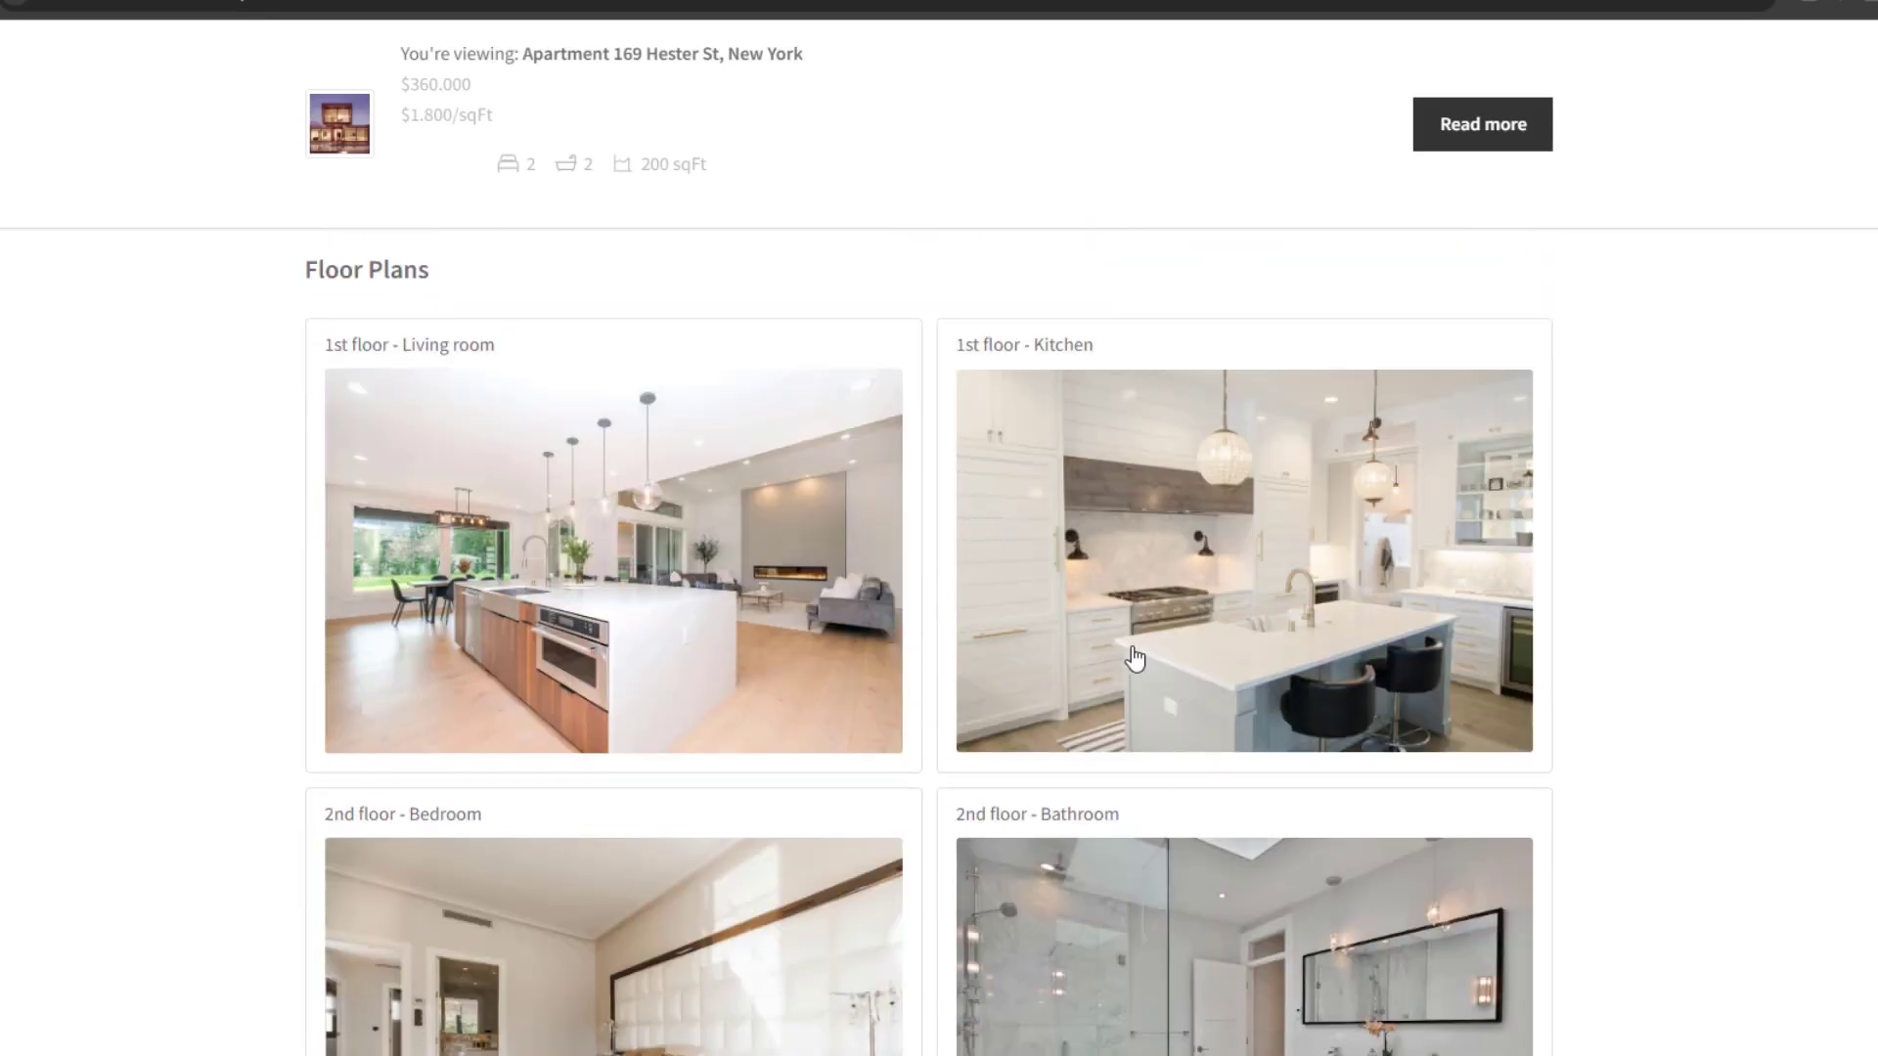
click(1134, 658)
click(1486, 282)
scroll(1489, 579, down, 3)
click(1372, 687)
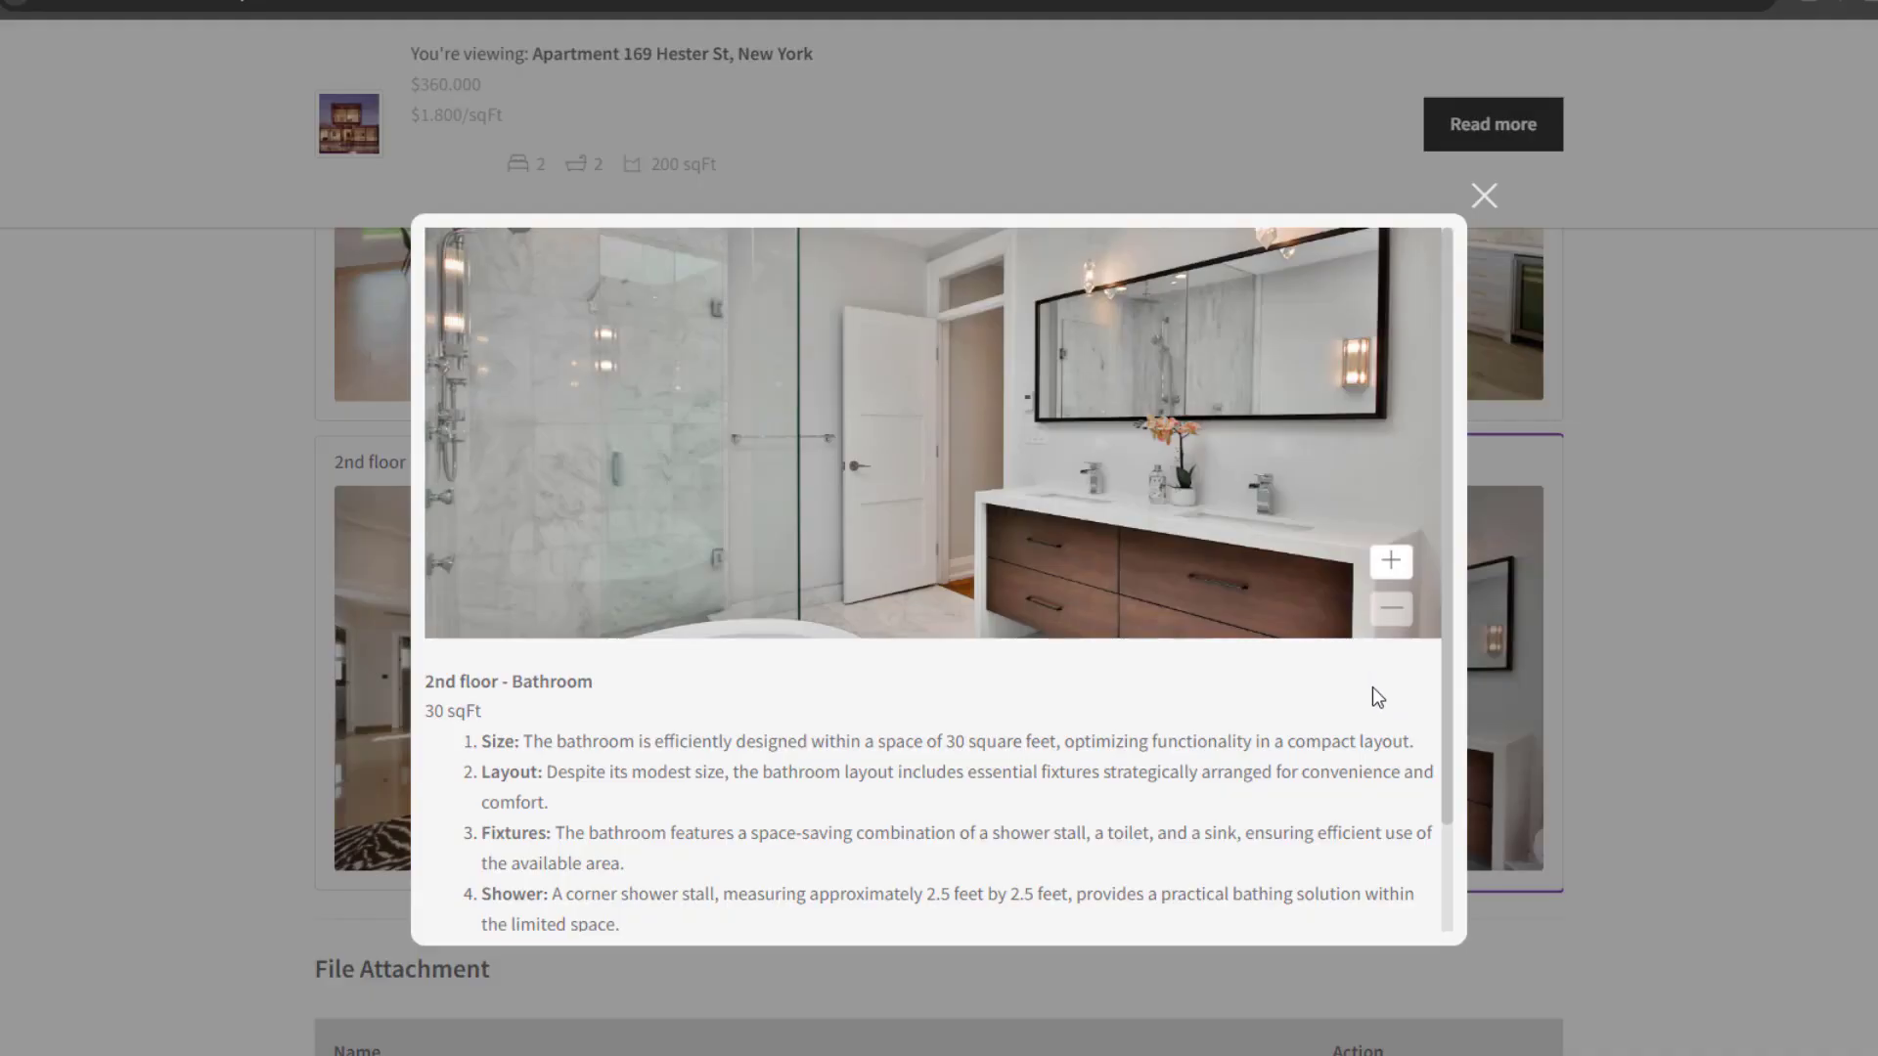
Close the bathroom plan and view the first attached brochure PDF
scroll(1377, 722, down, 1)
click(1747, 845)
scroll(1747, 845, down, 4)
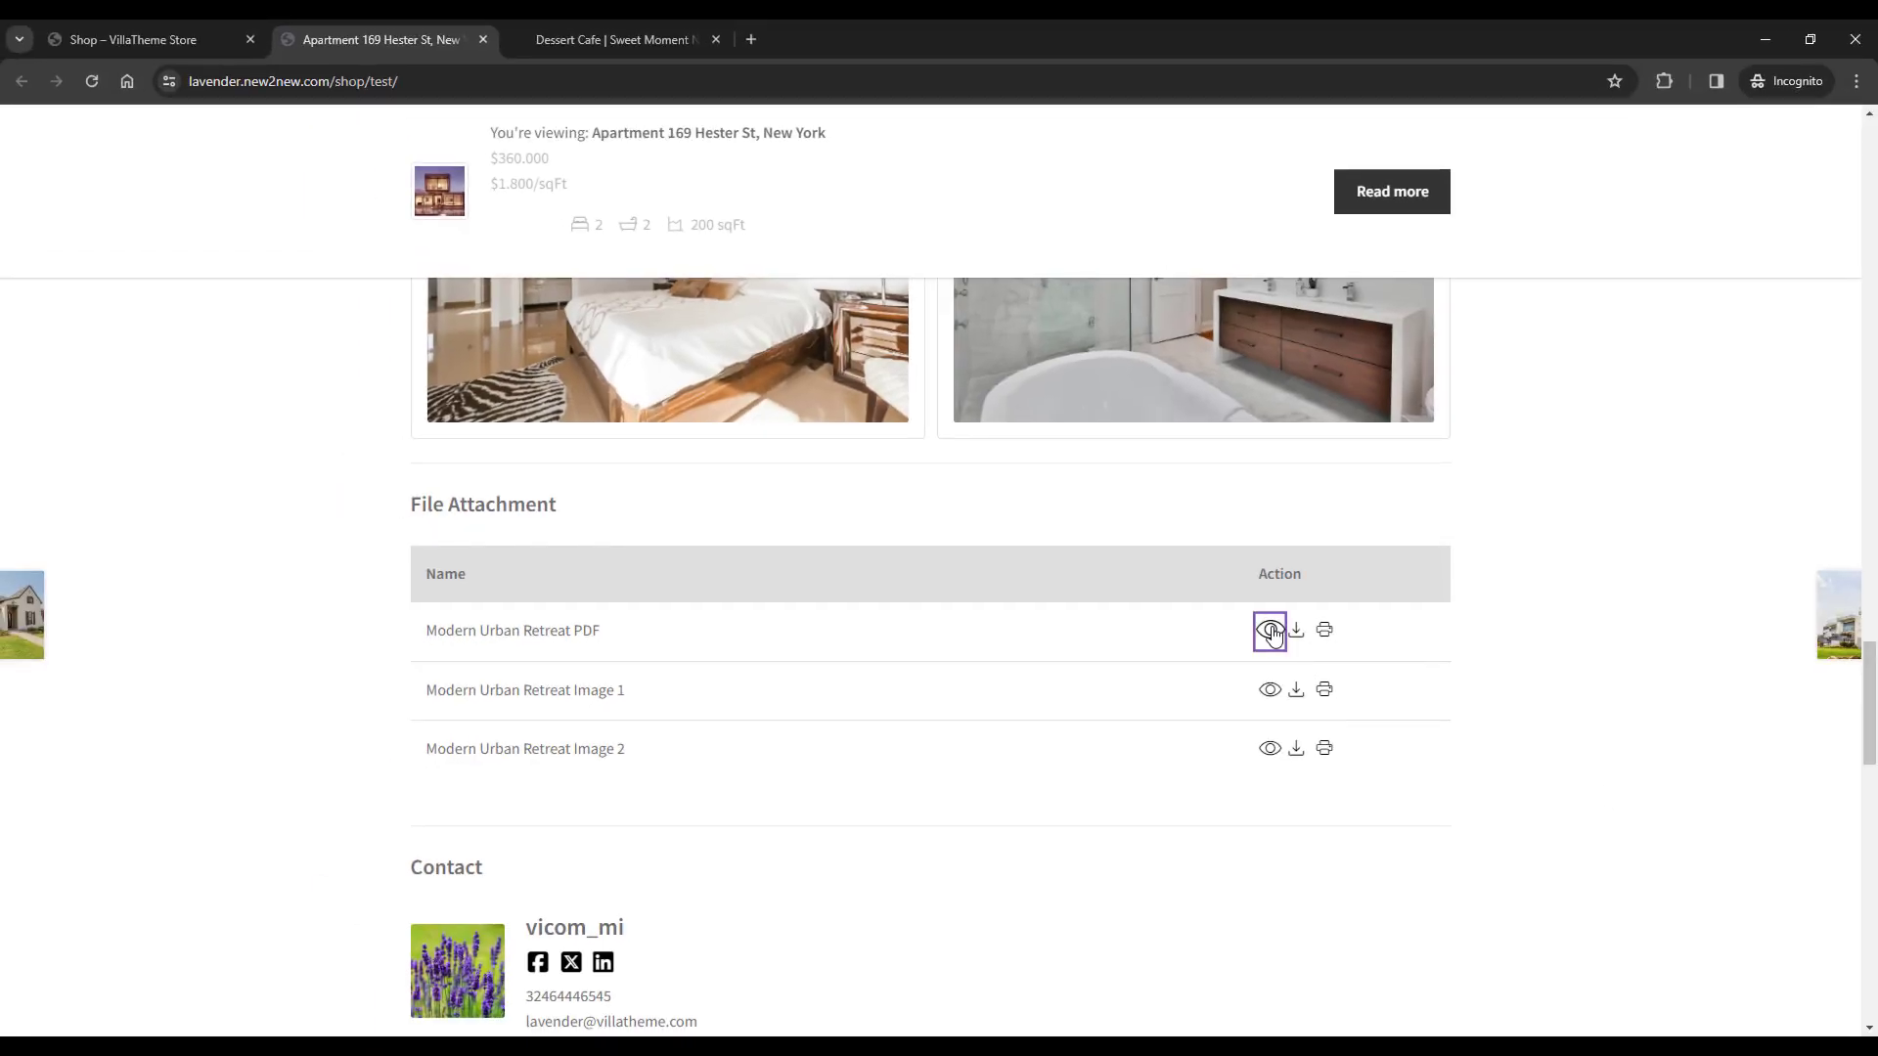
click(1316, 637)
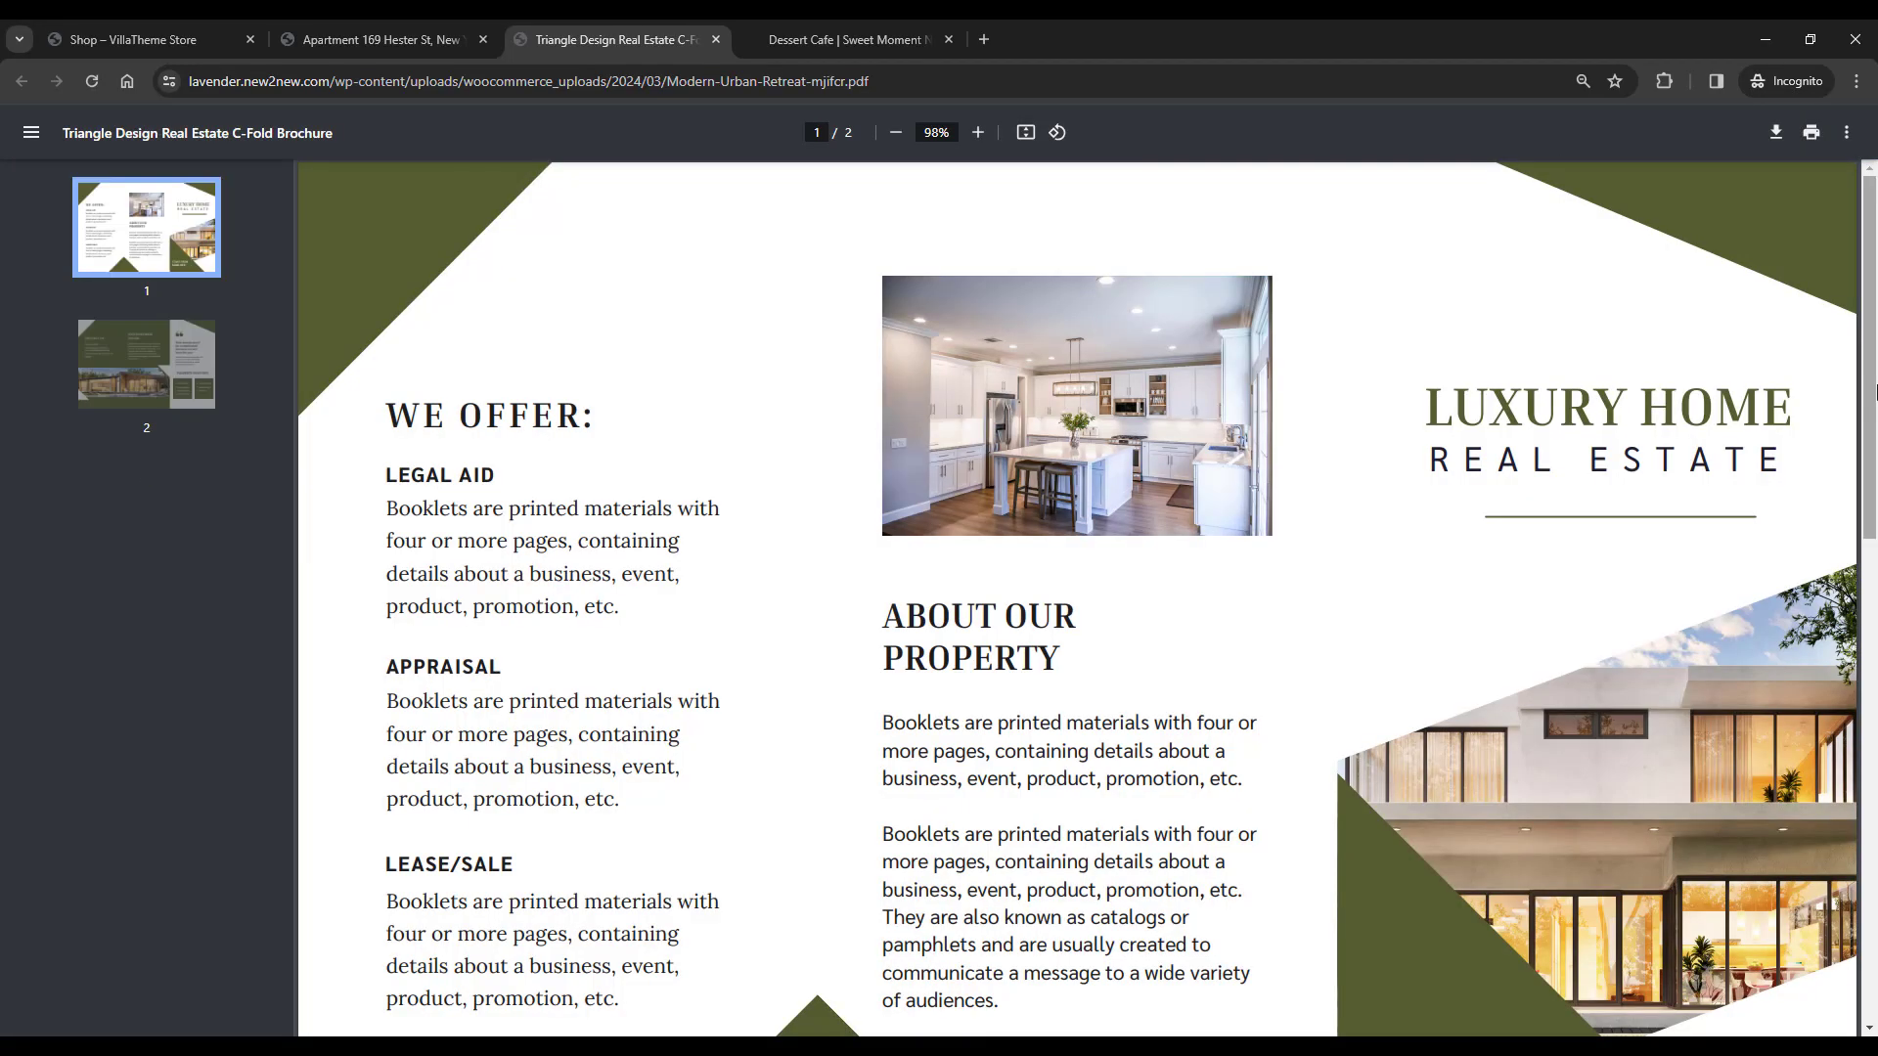
scroll(1875, 391, down, 10)
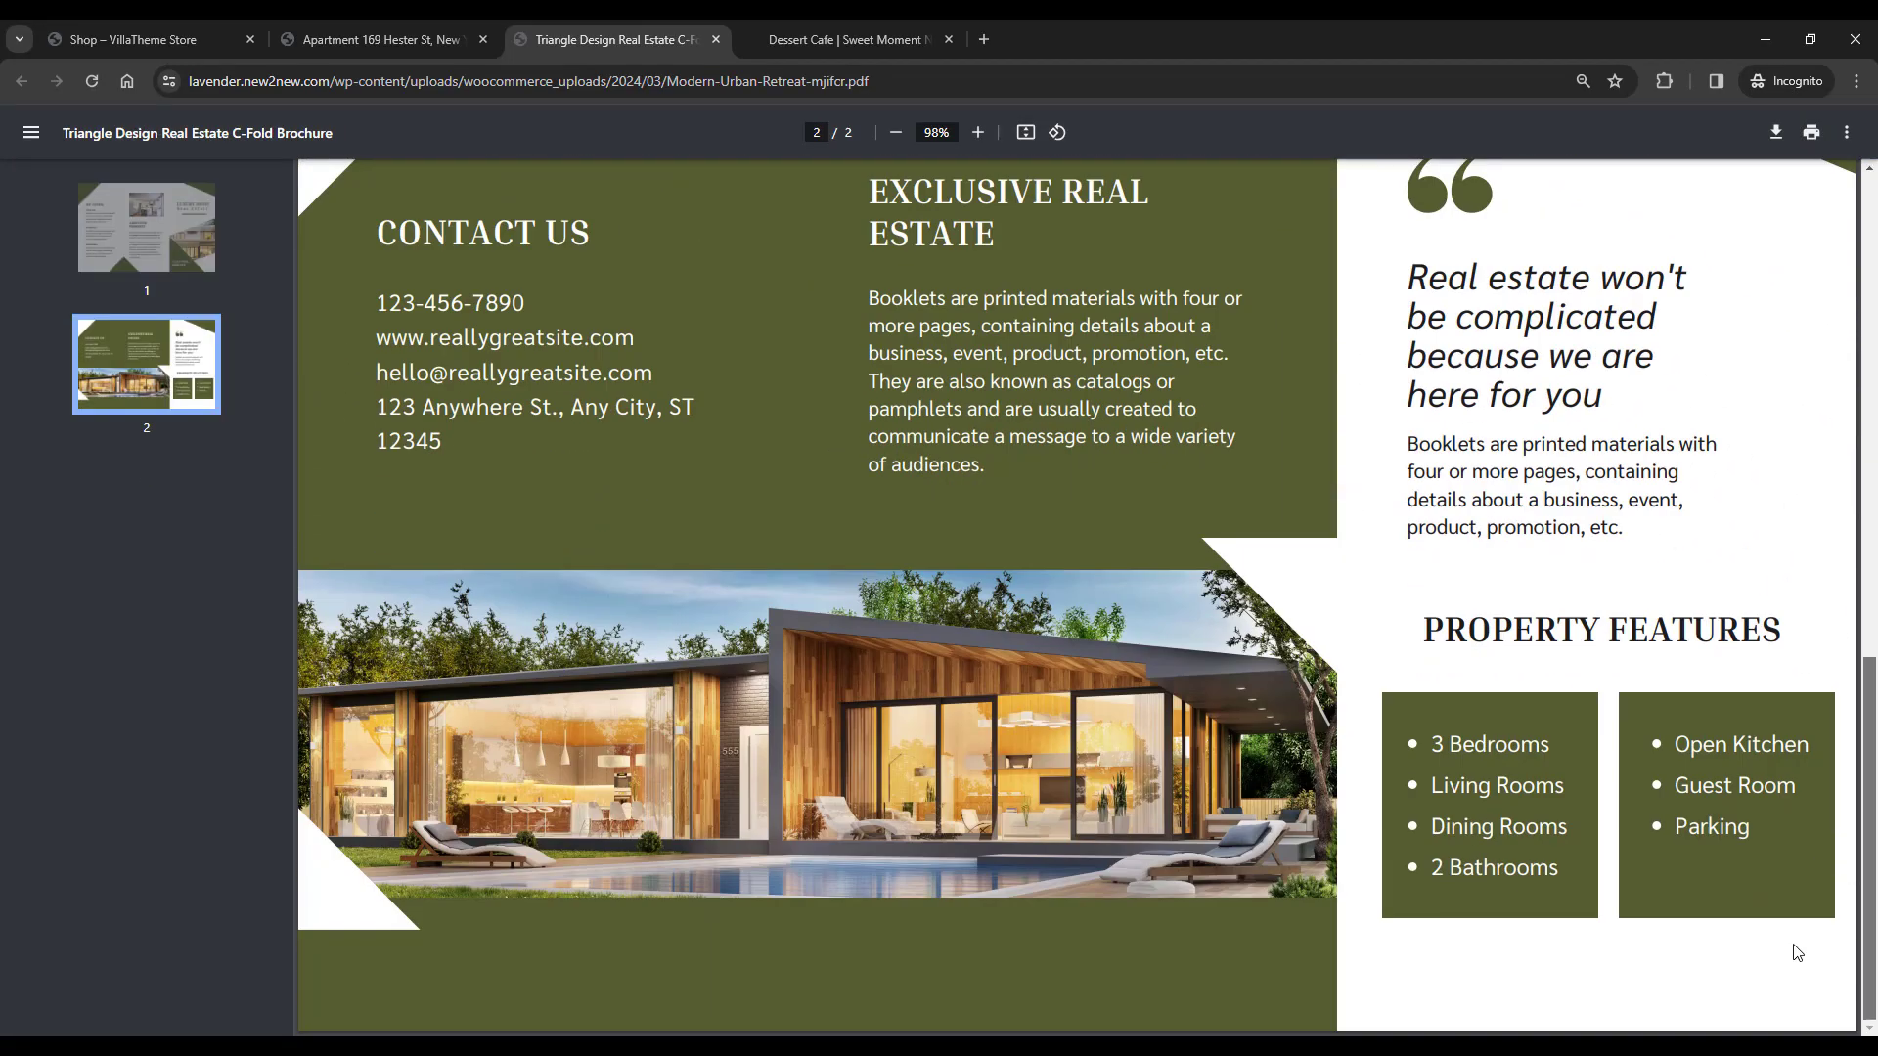
click(391, 39)
Send the agent an enquiry with the enquirer's full name, phone and e-mail, passing reCAPTCHA
scroll(831, 621, down, 1)
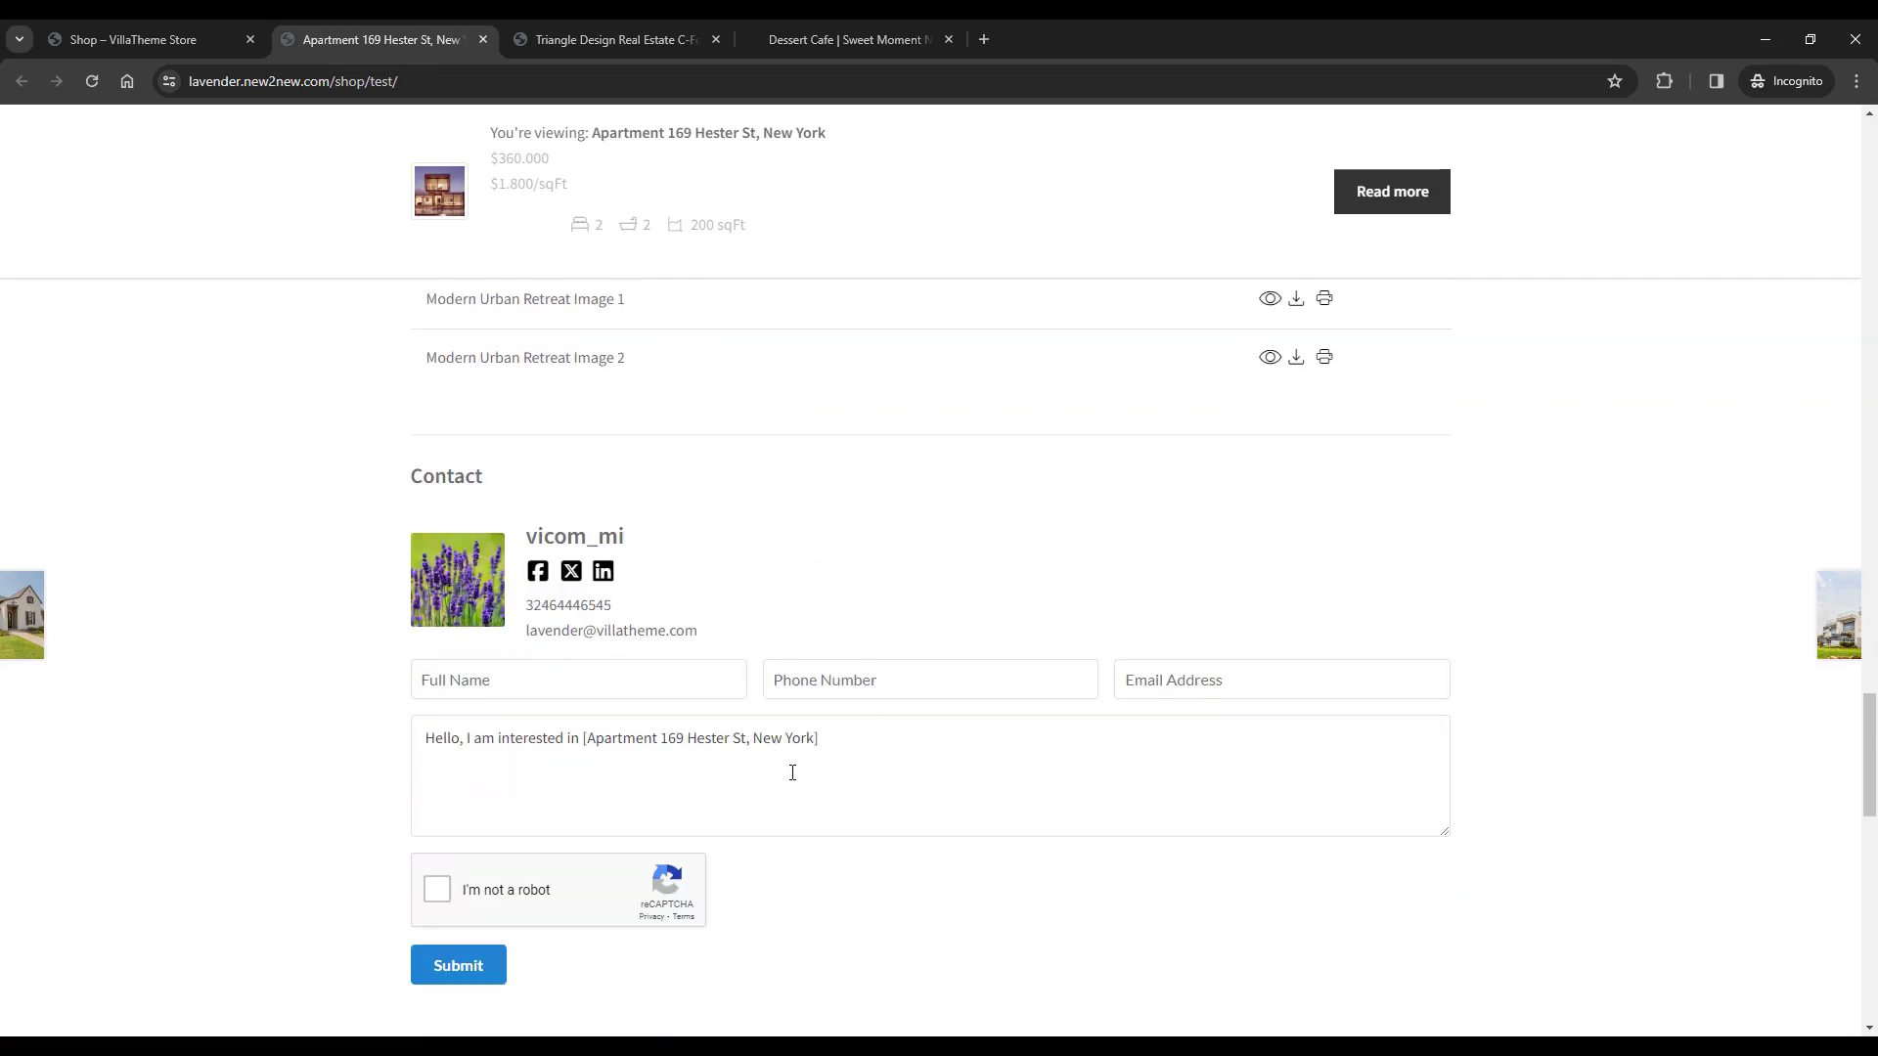
click(544, 690)
text(Linda)
key(Tab)
key(Tab)
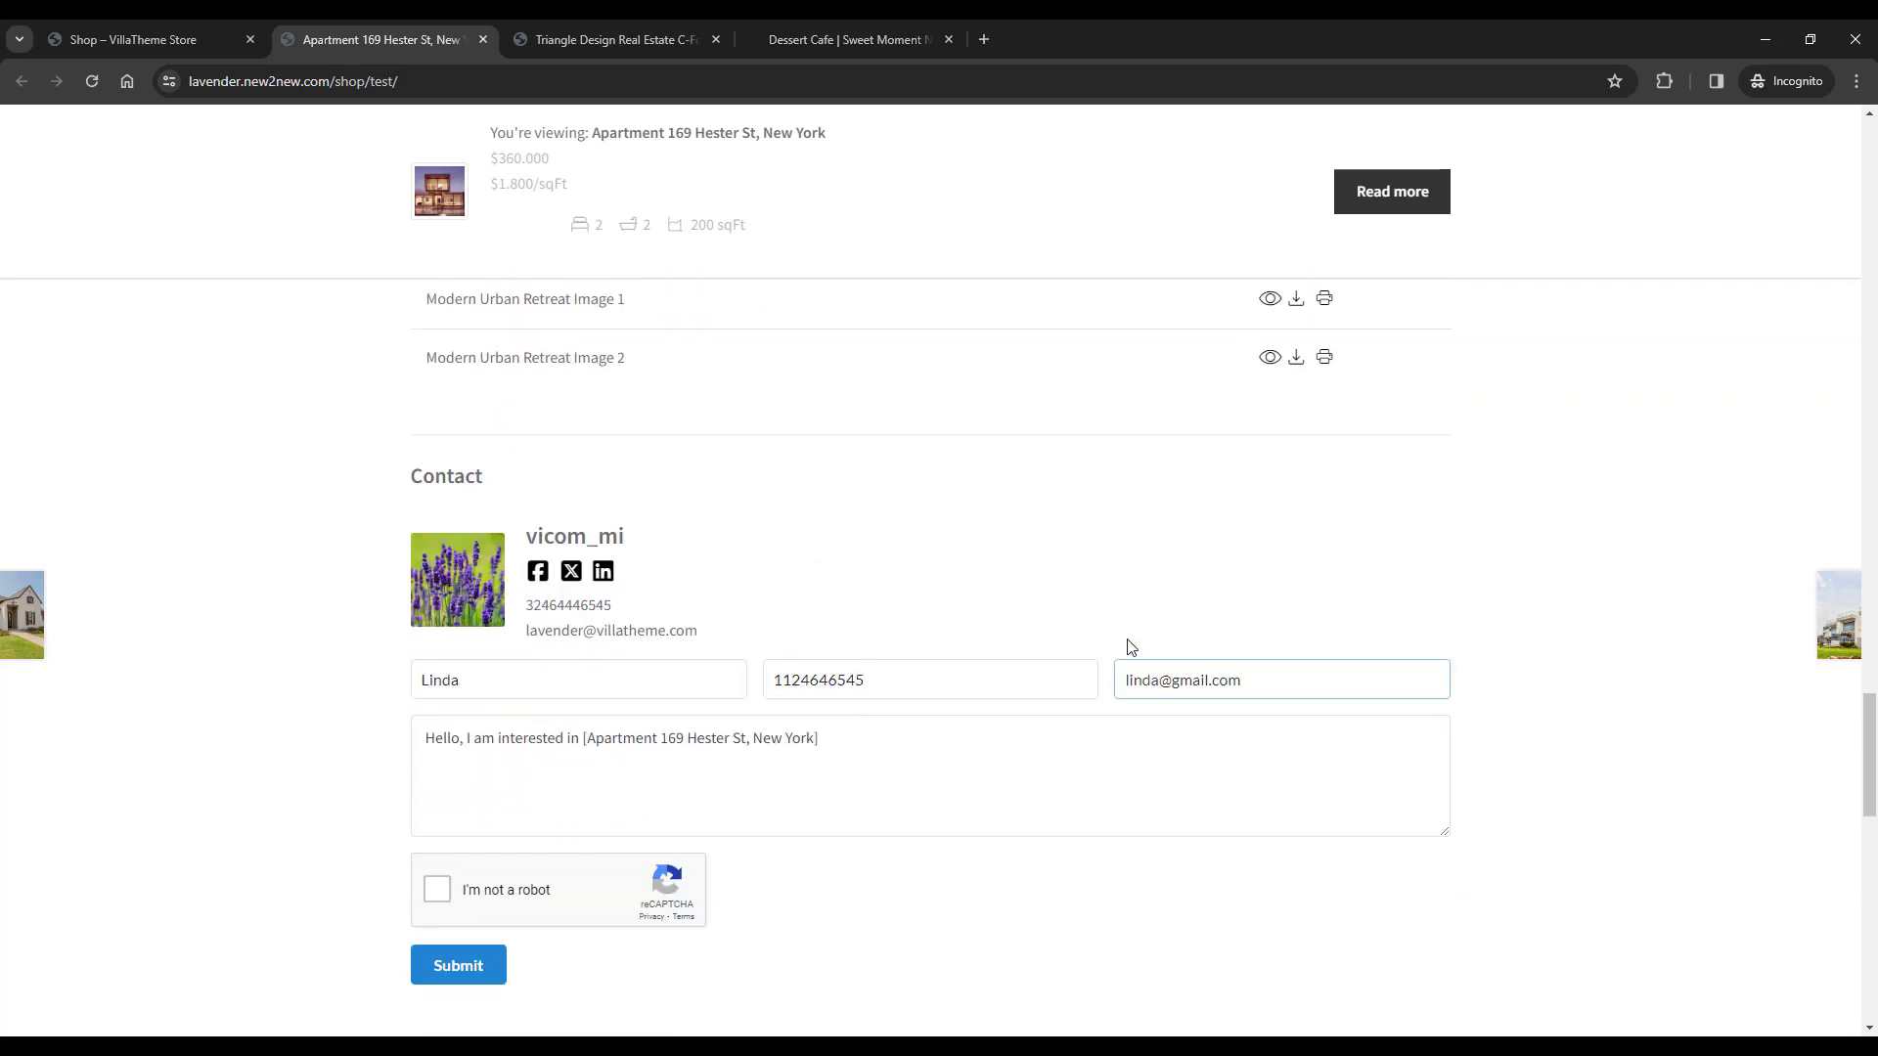
click(839, 769)
click(437, 889)
scroll(477, 932, down, 1)
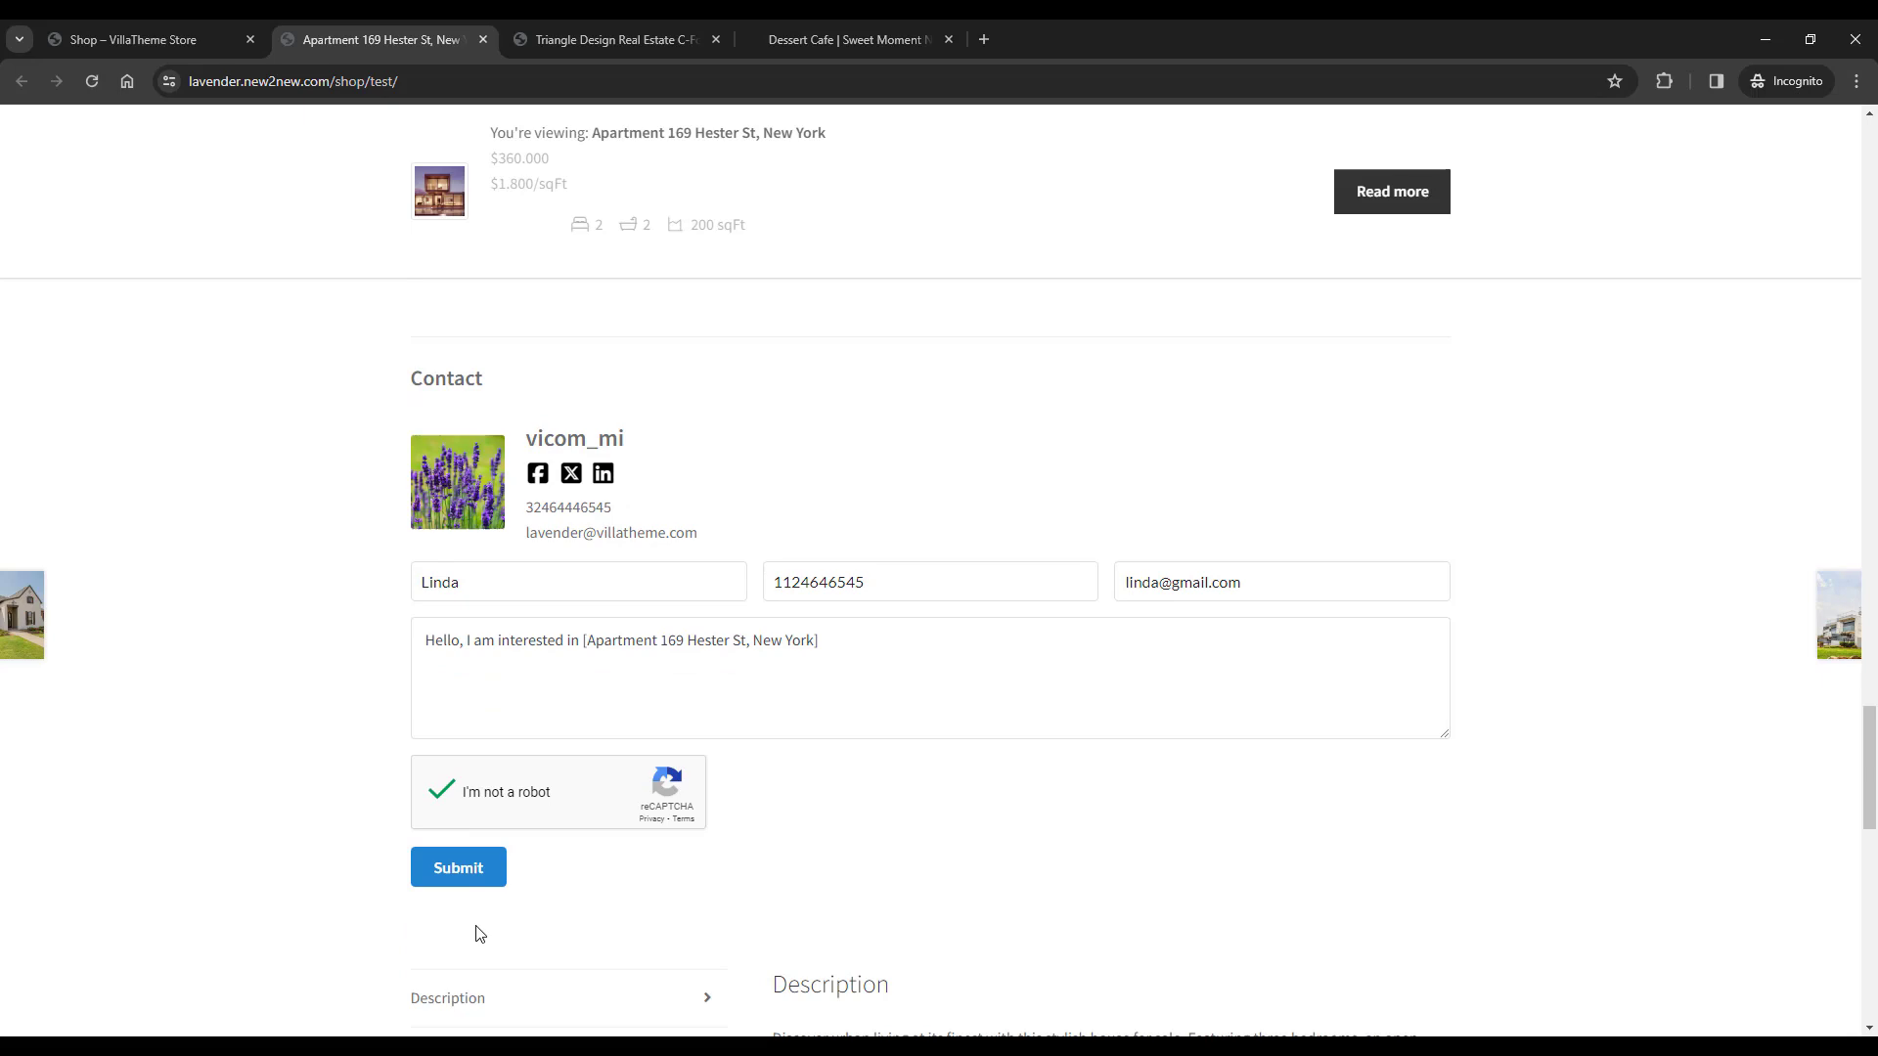
click(469, 868)
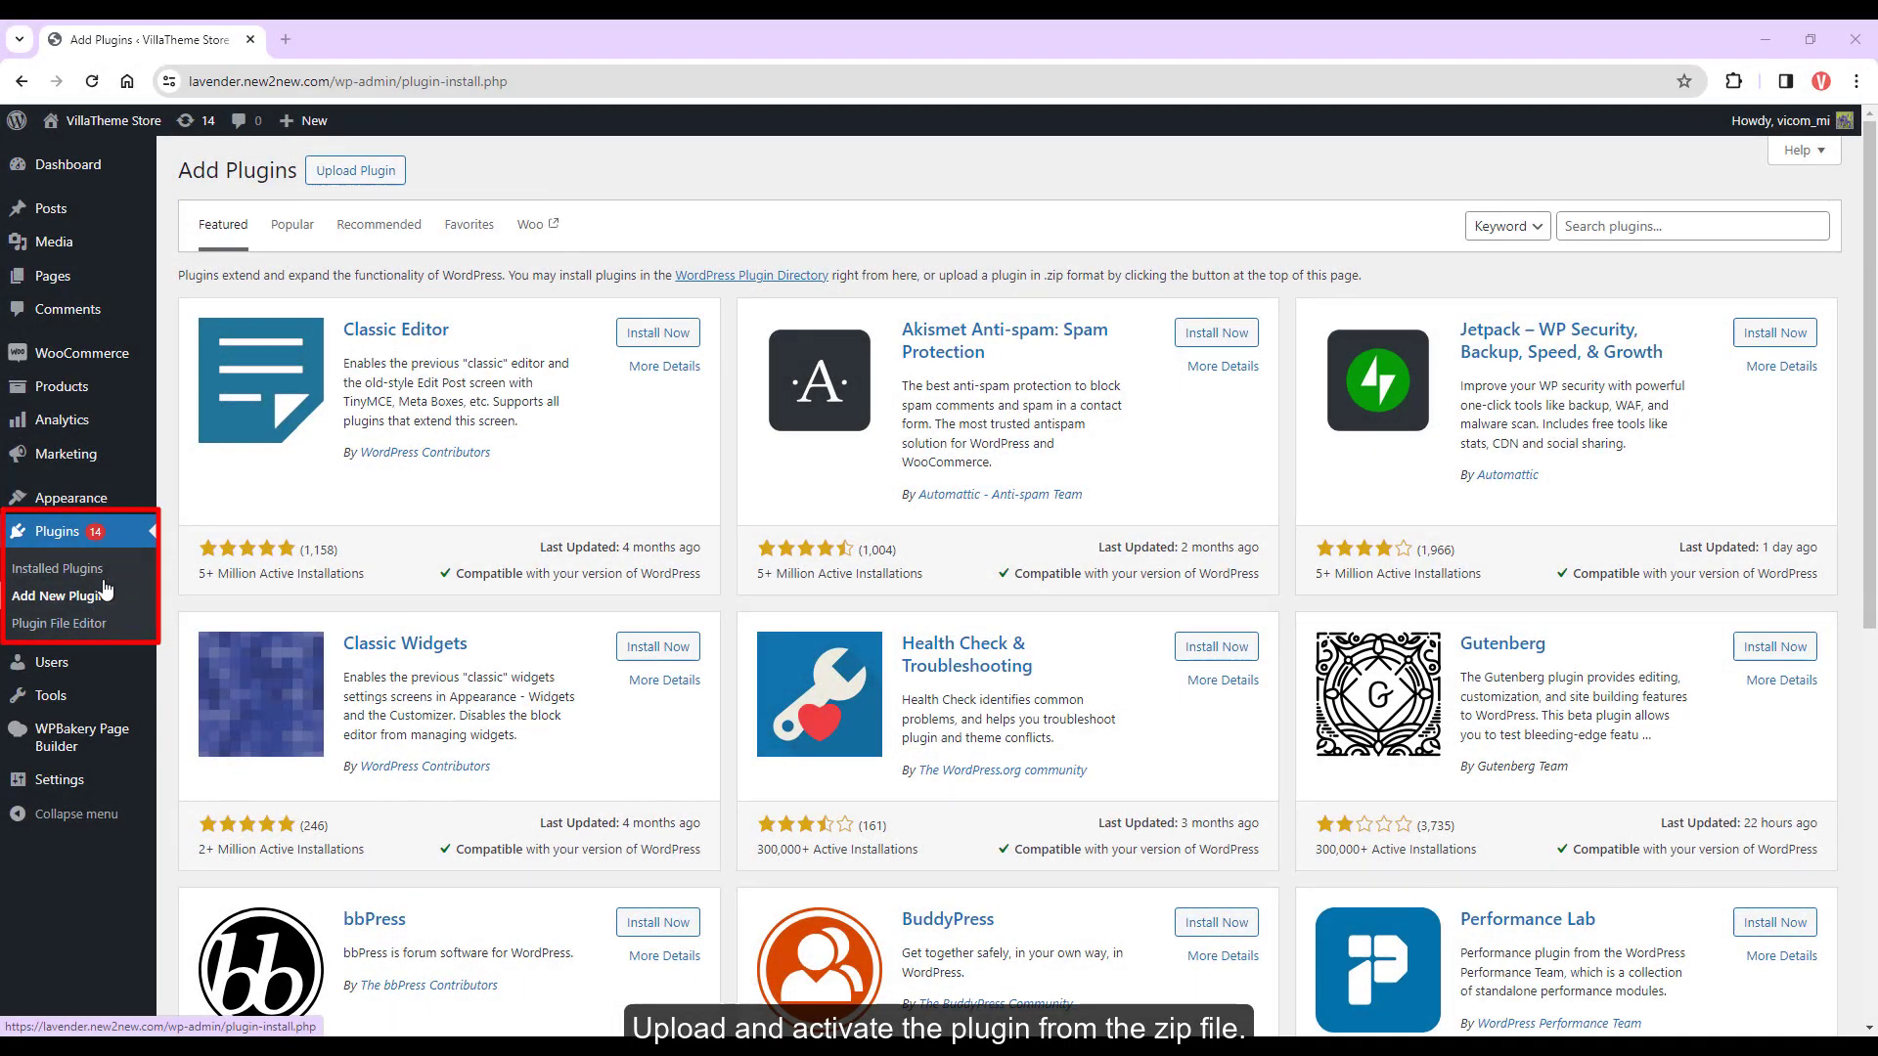
Upload rees-real-estate-for-woo.zip through Upload Plugin and install it
click(355, 171)
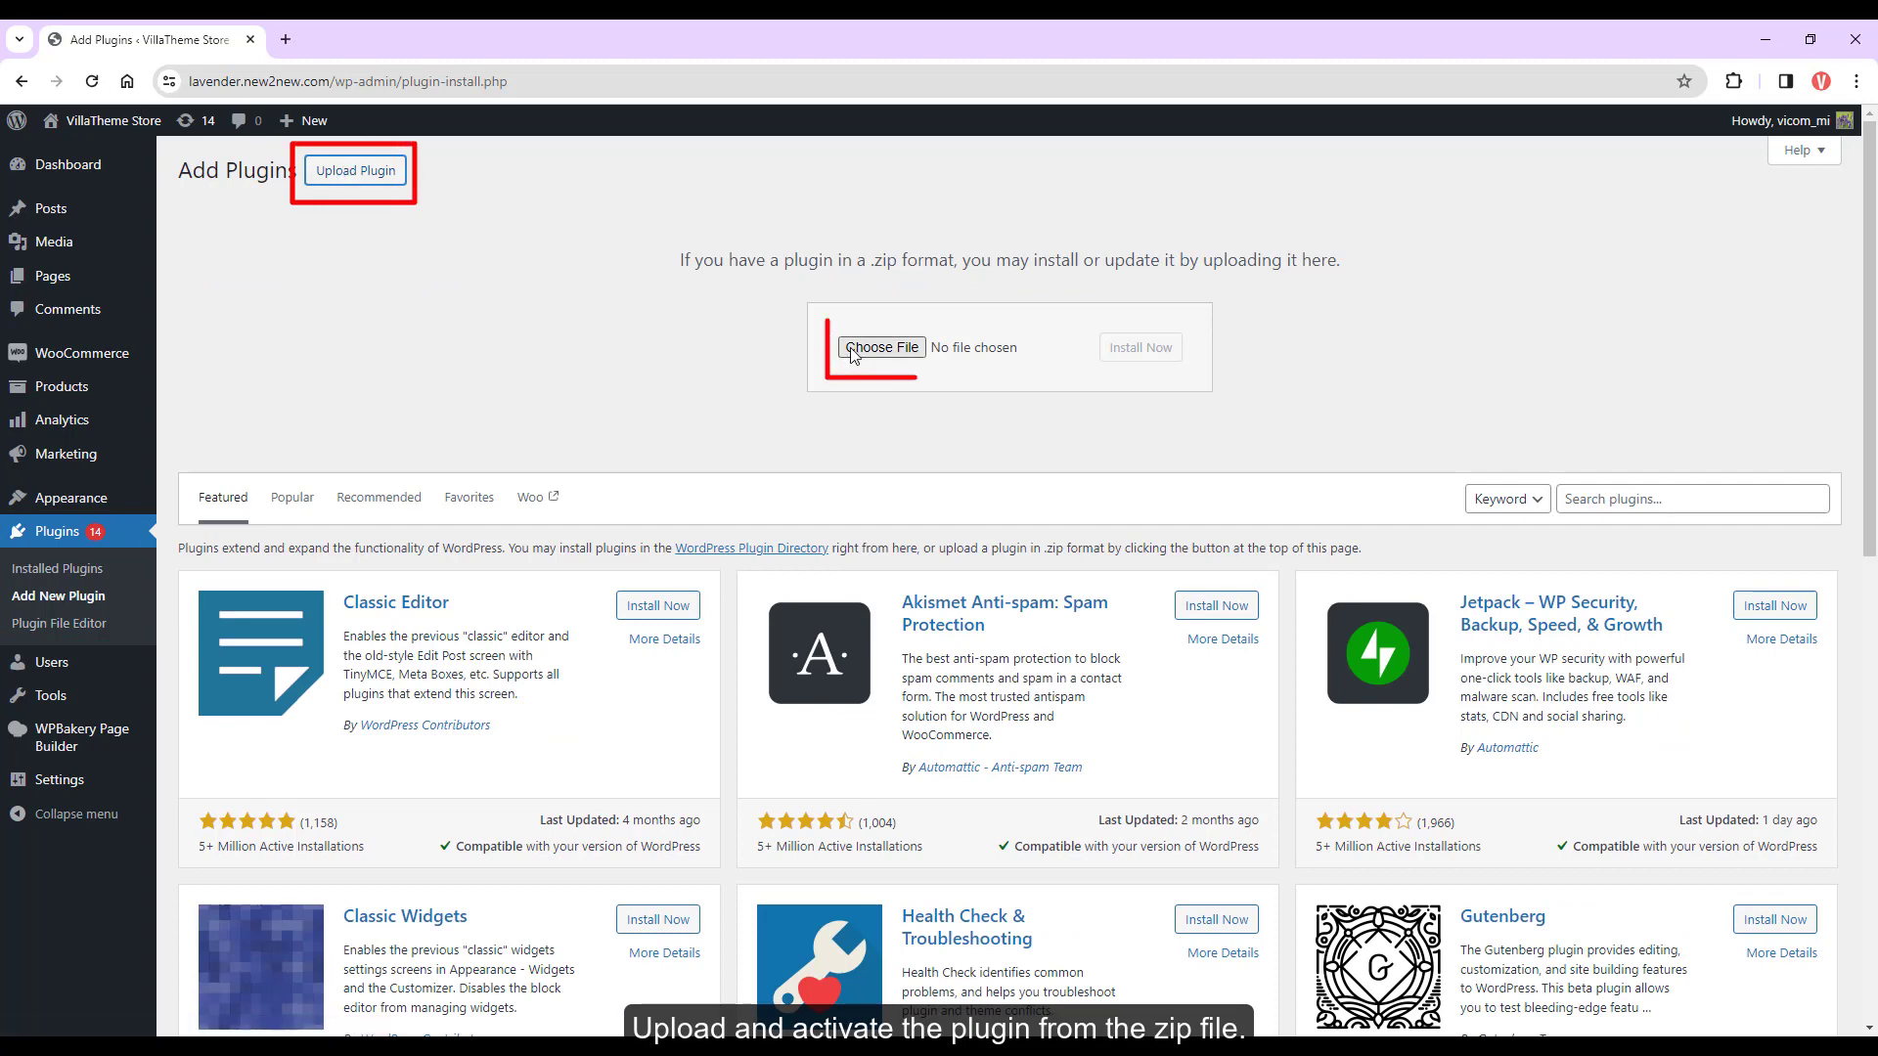
click(853, 348)
click(315, 157)
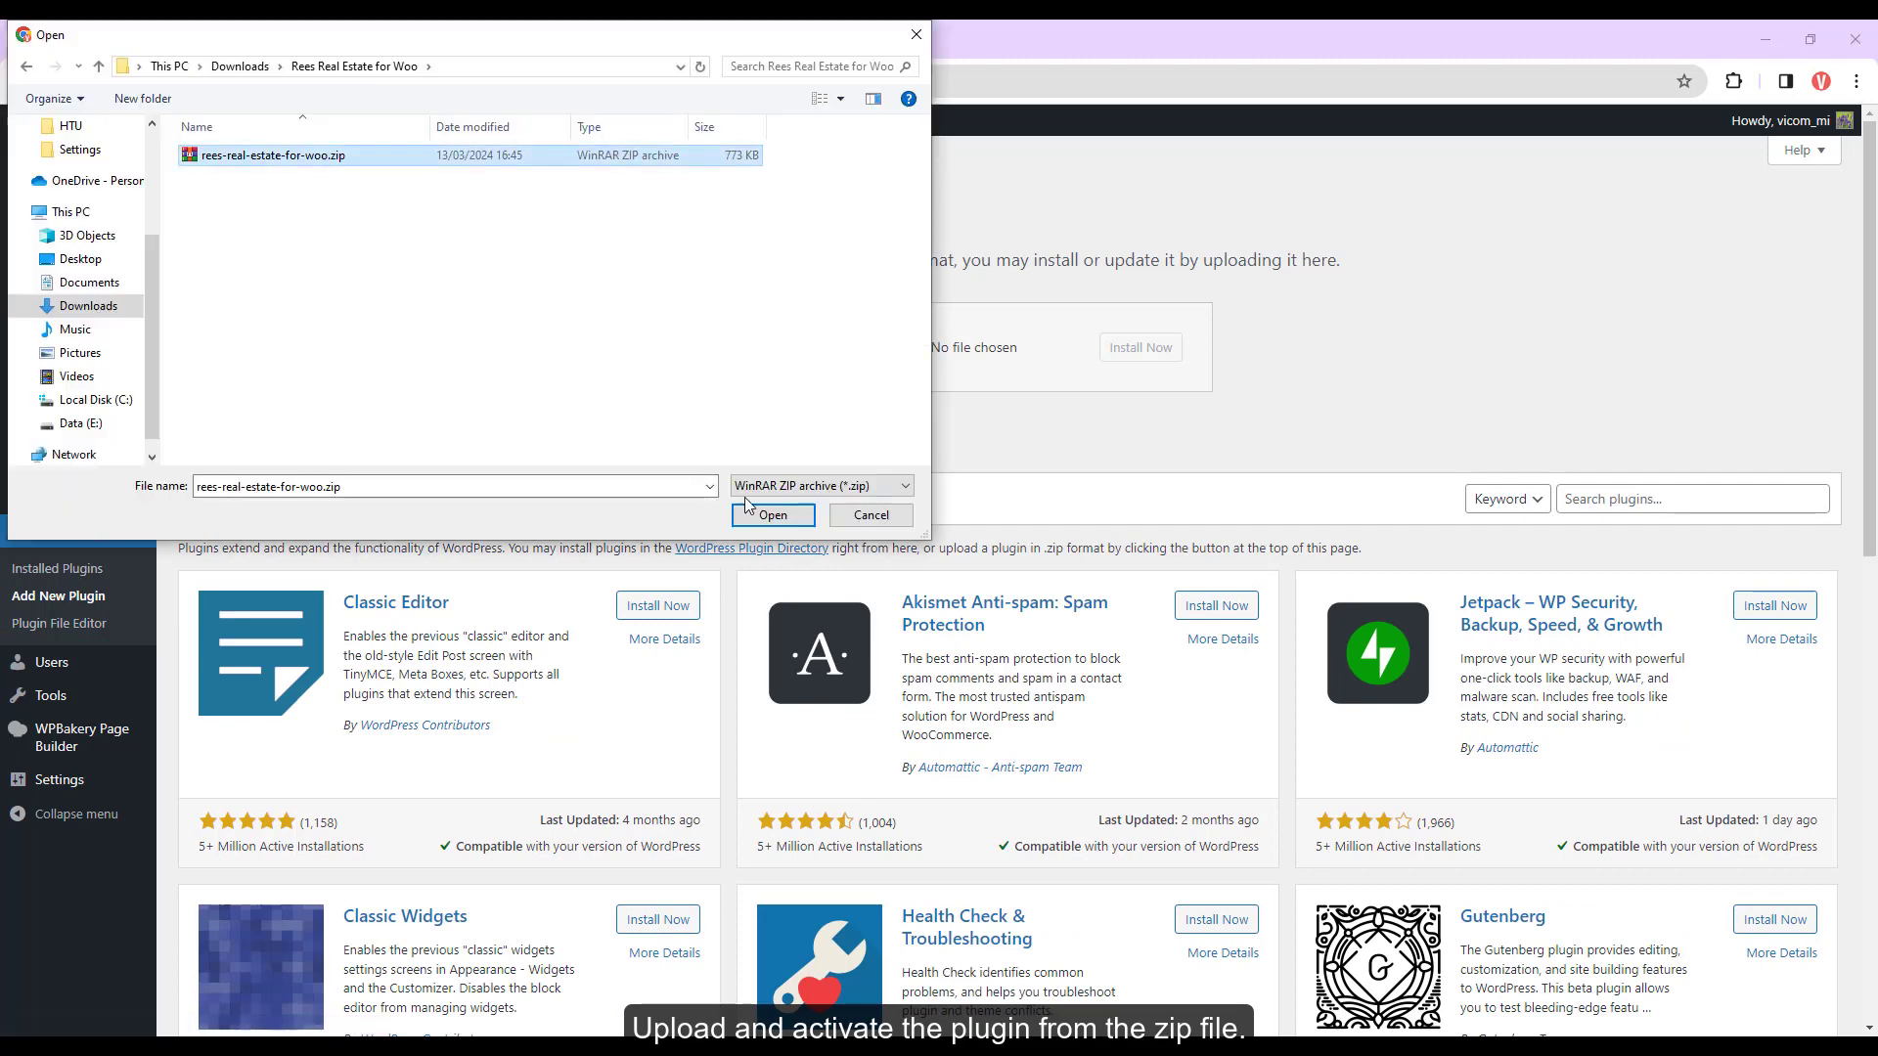
click(771, 515)
click(1116, 369)
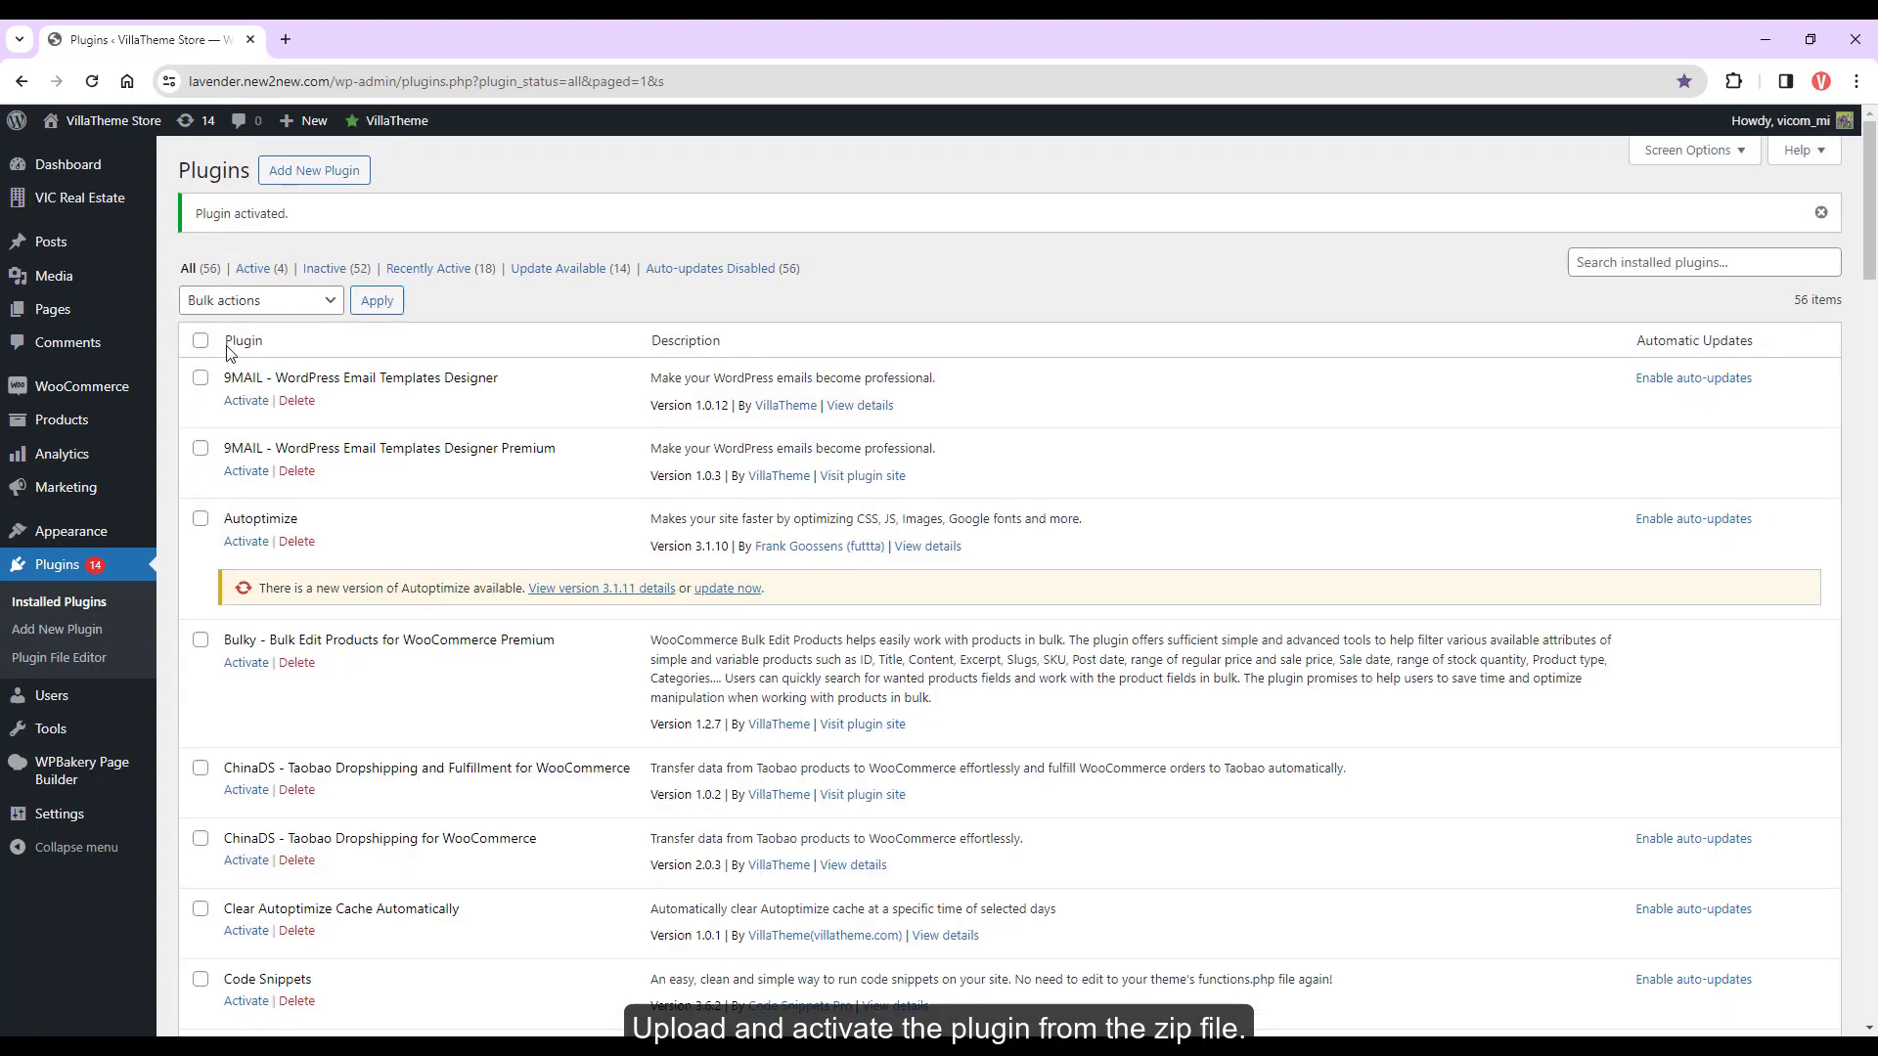
mouse_move(147, 208)
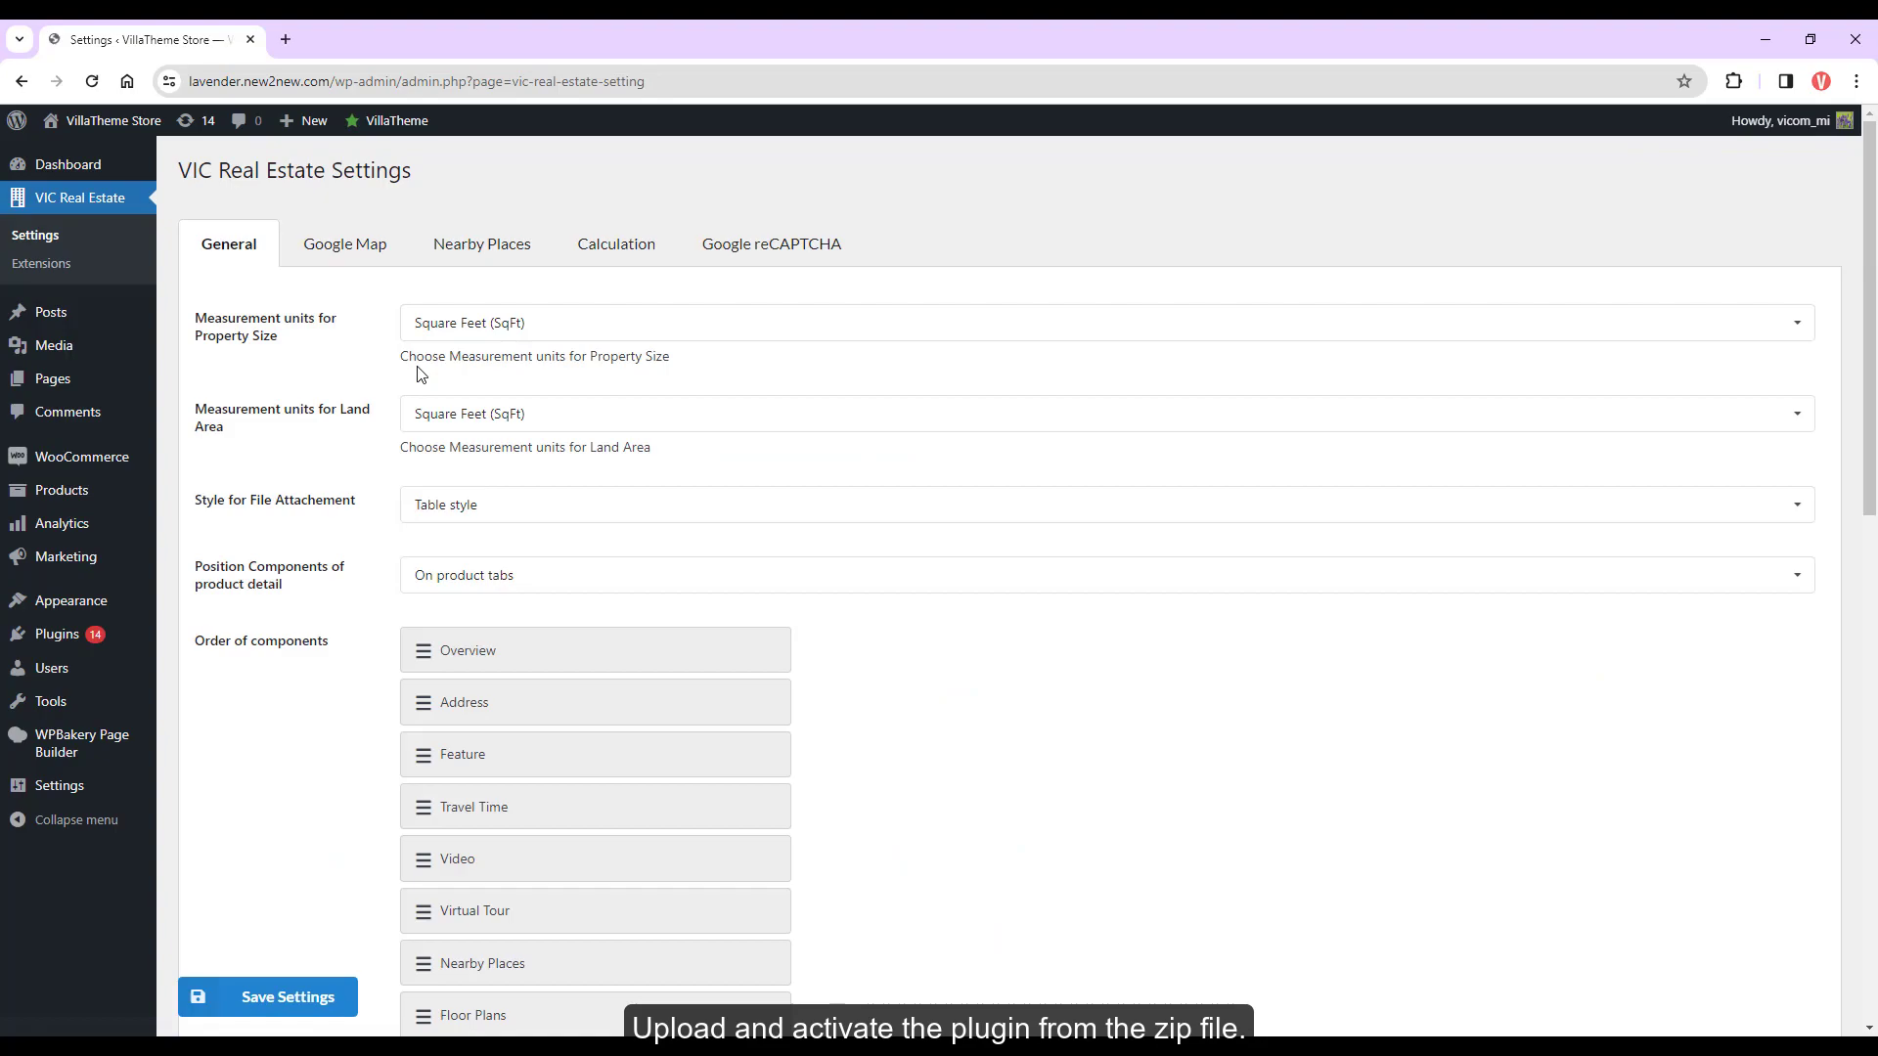
scroll(446, 612, down, 3)
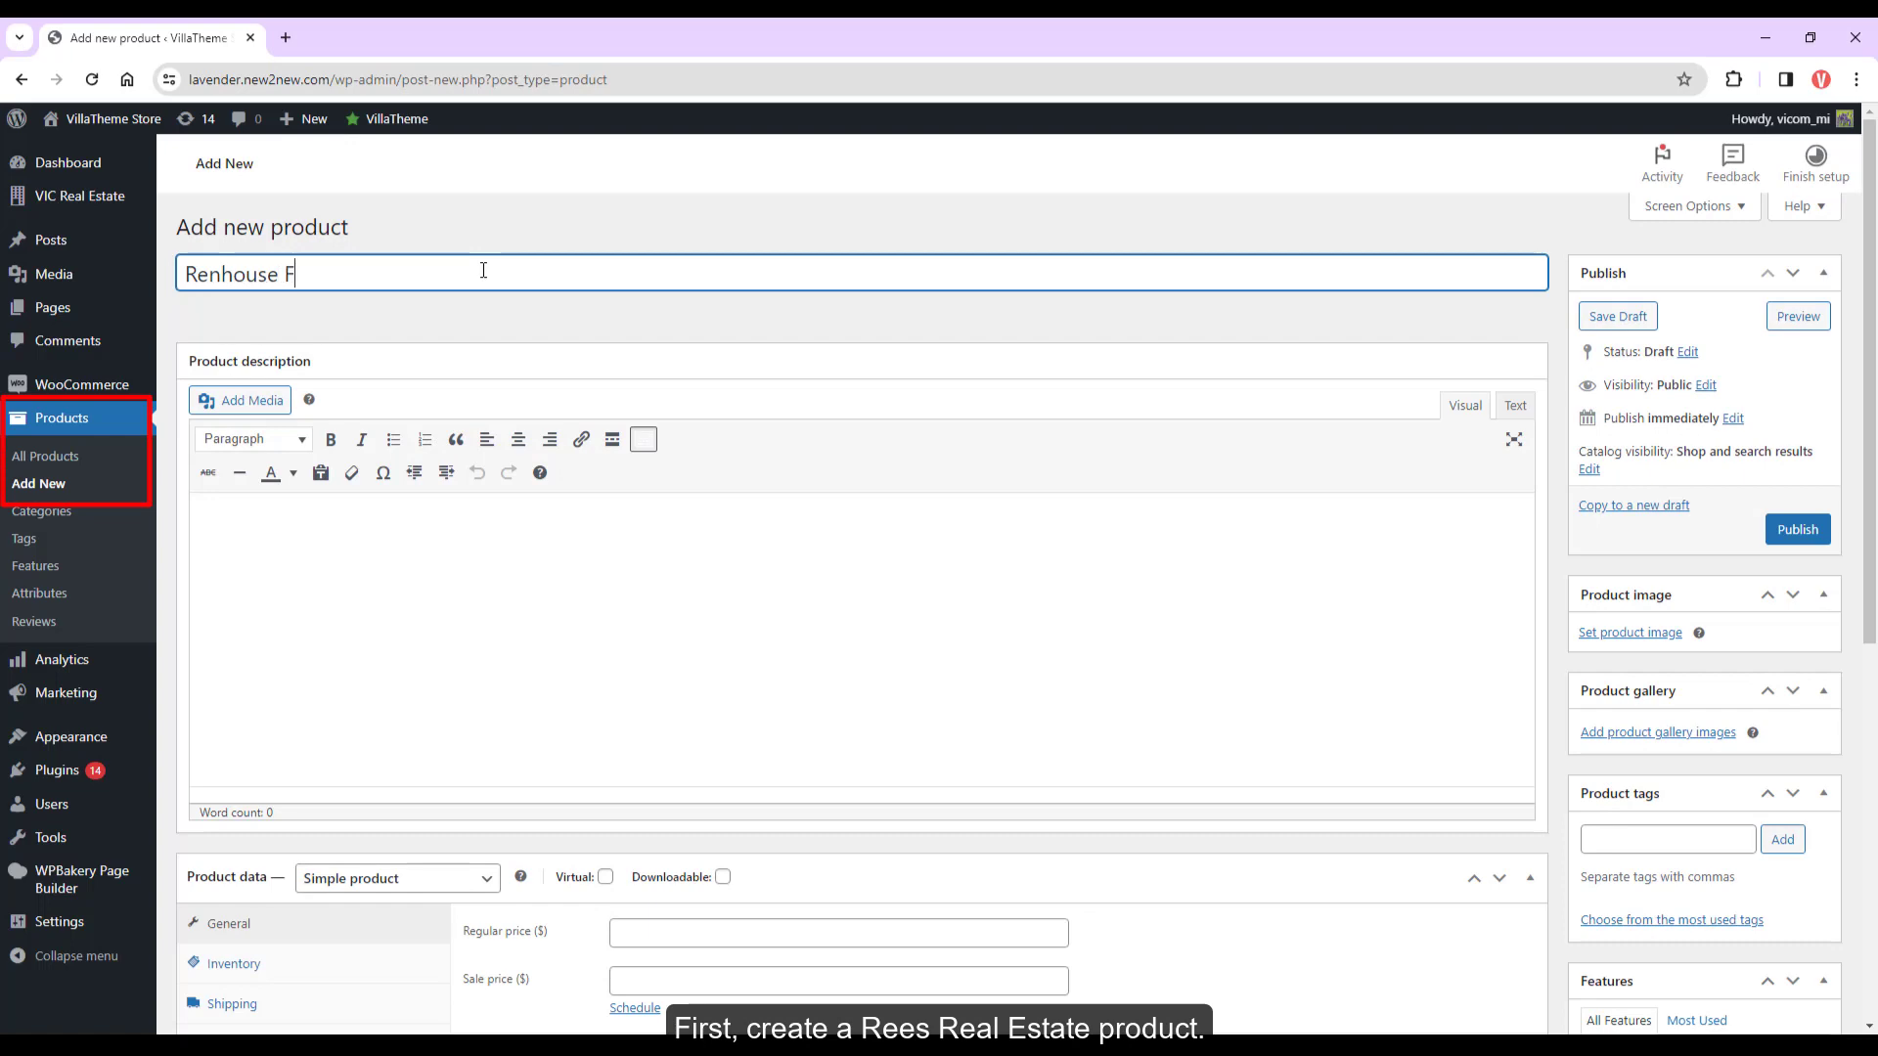
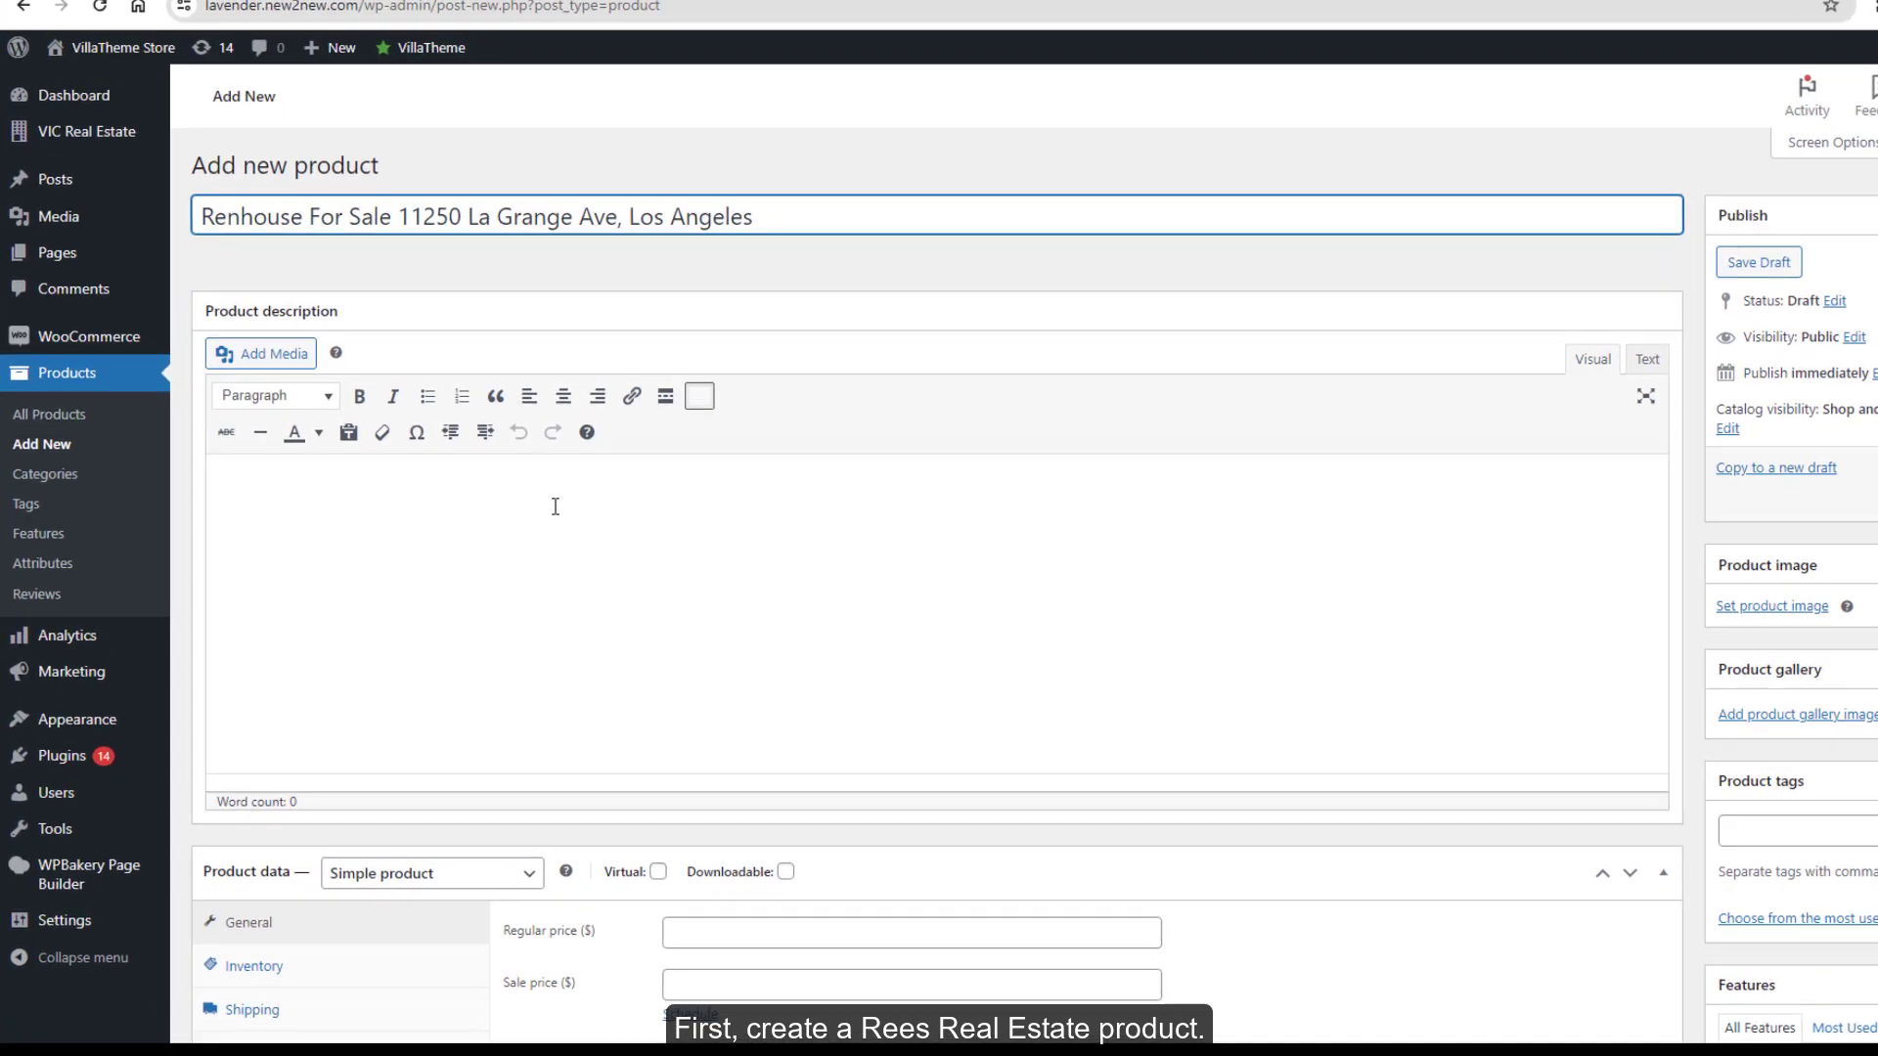
scroll(499, 621, down, 4)
click(457, 594)
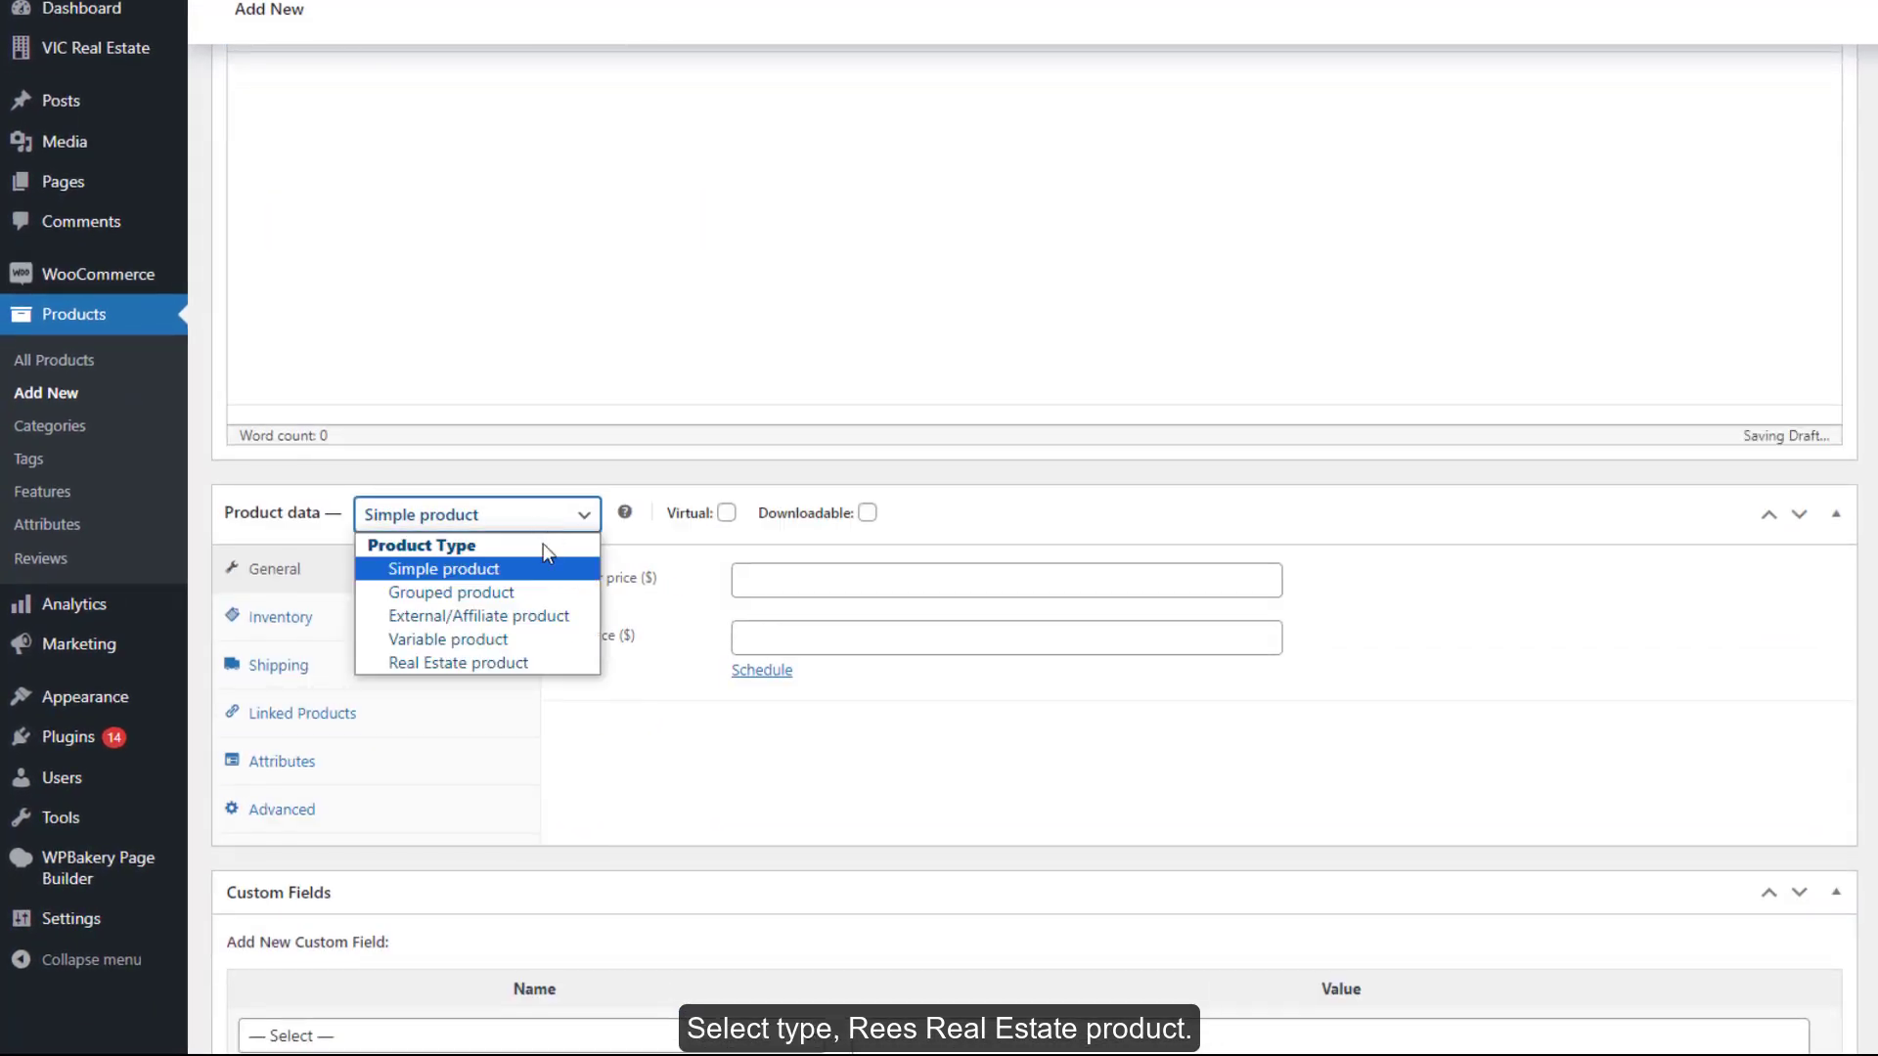
click(518, 663)
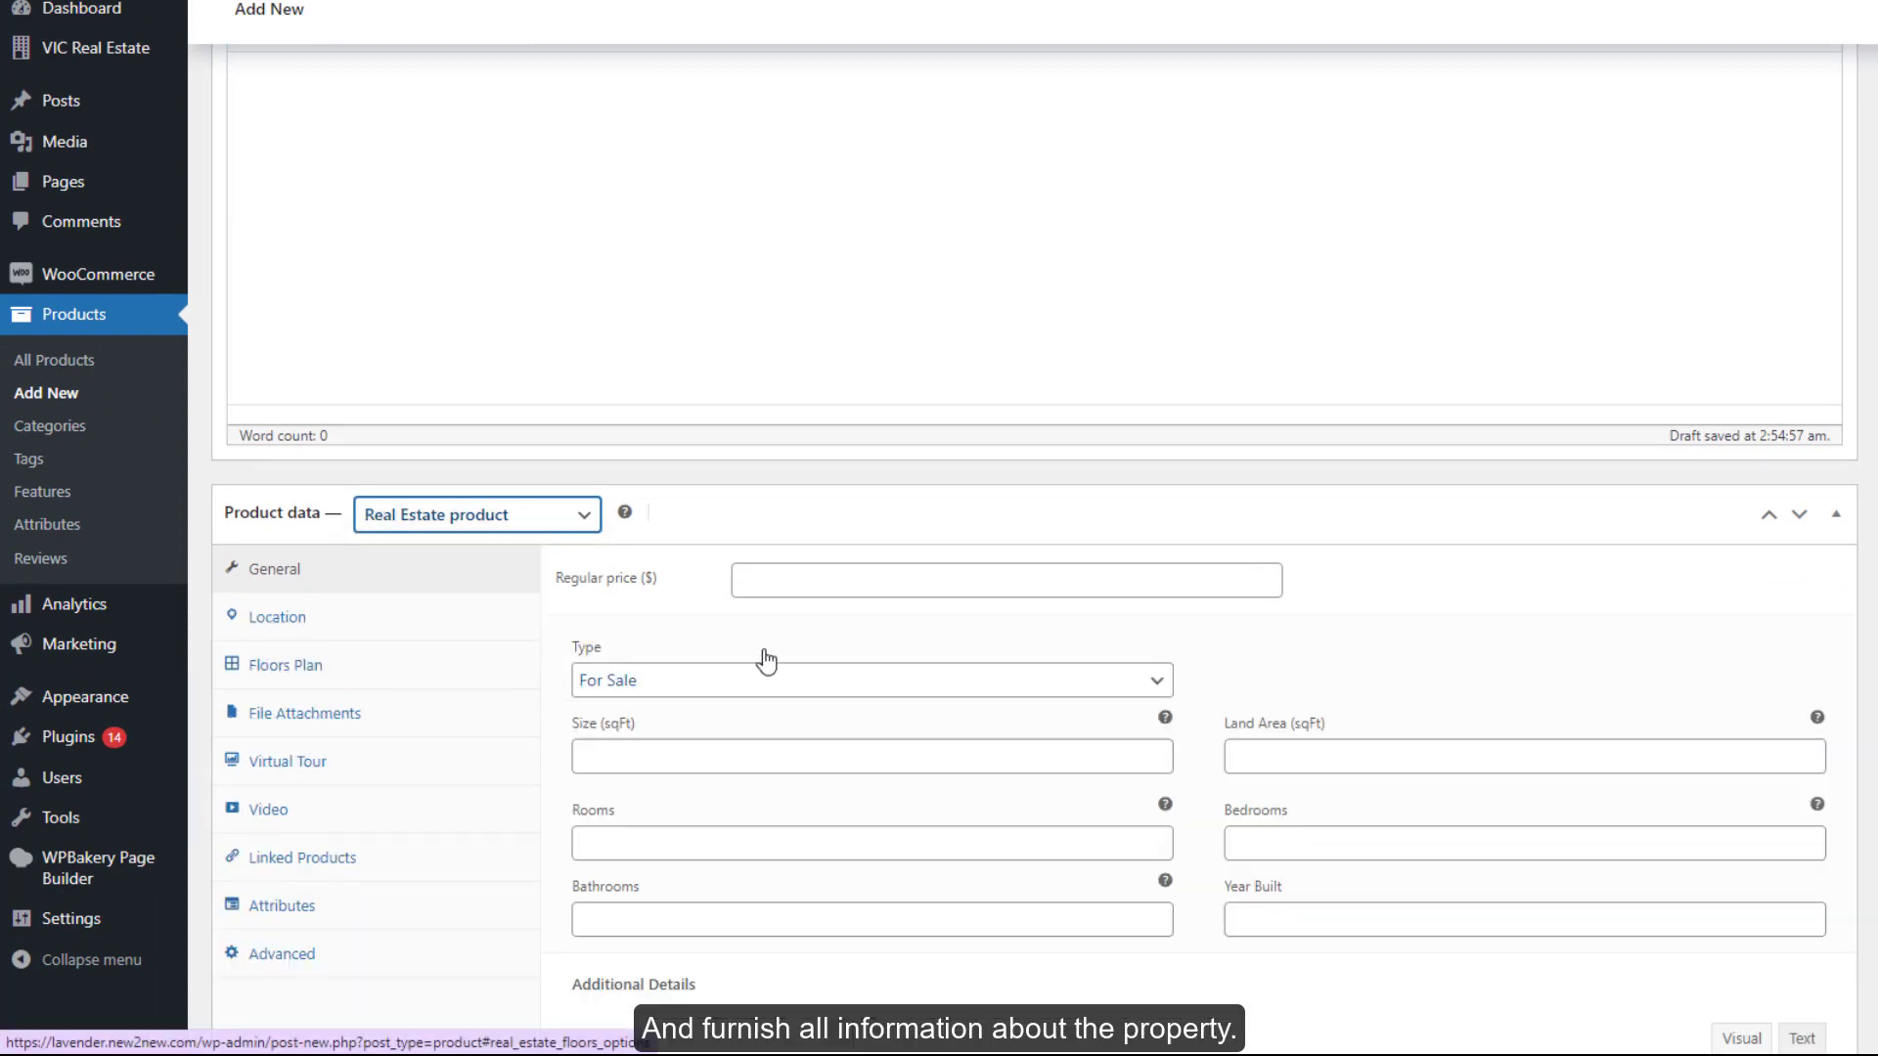
scroll(1036, 619, down, 4)
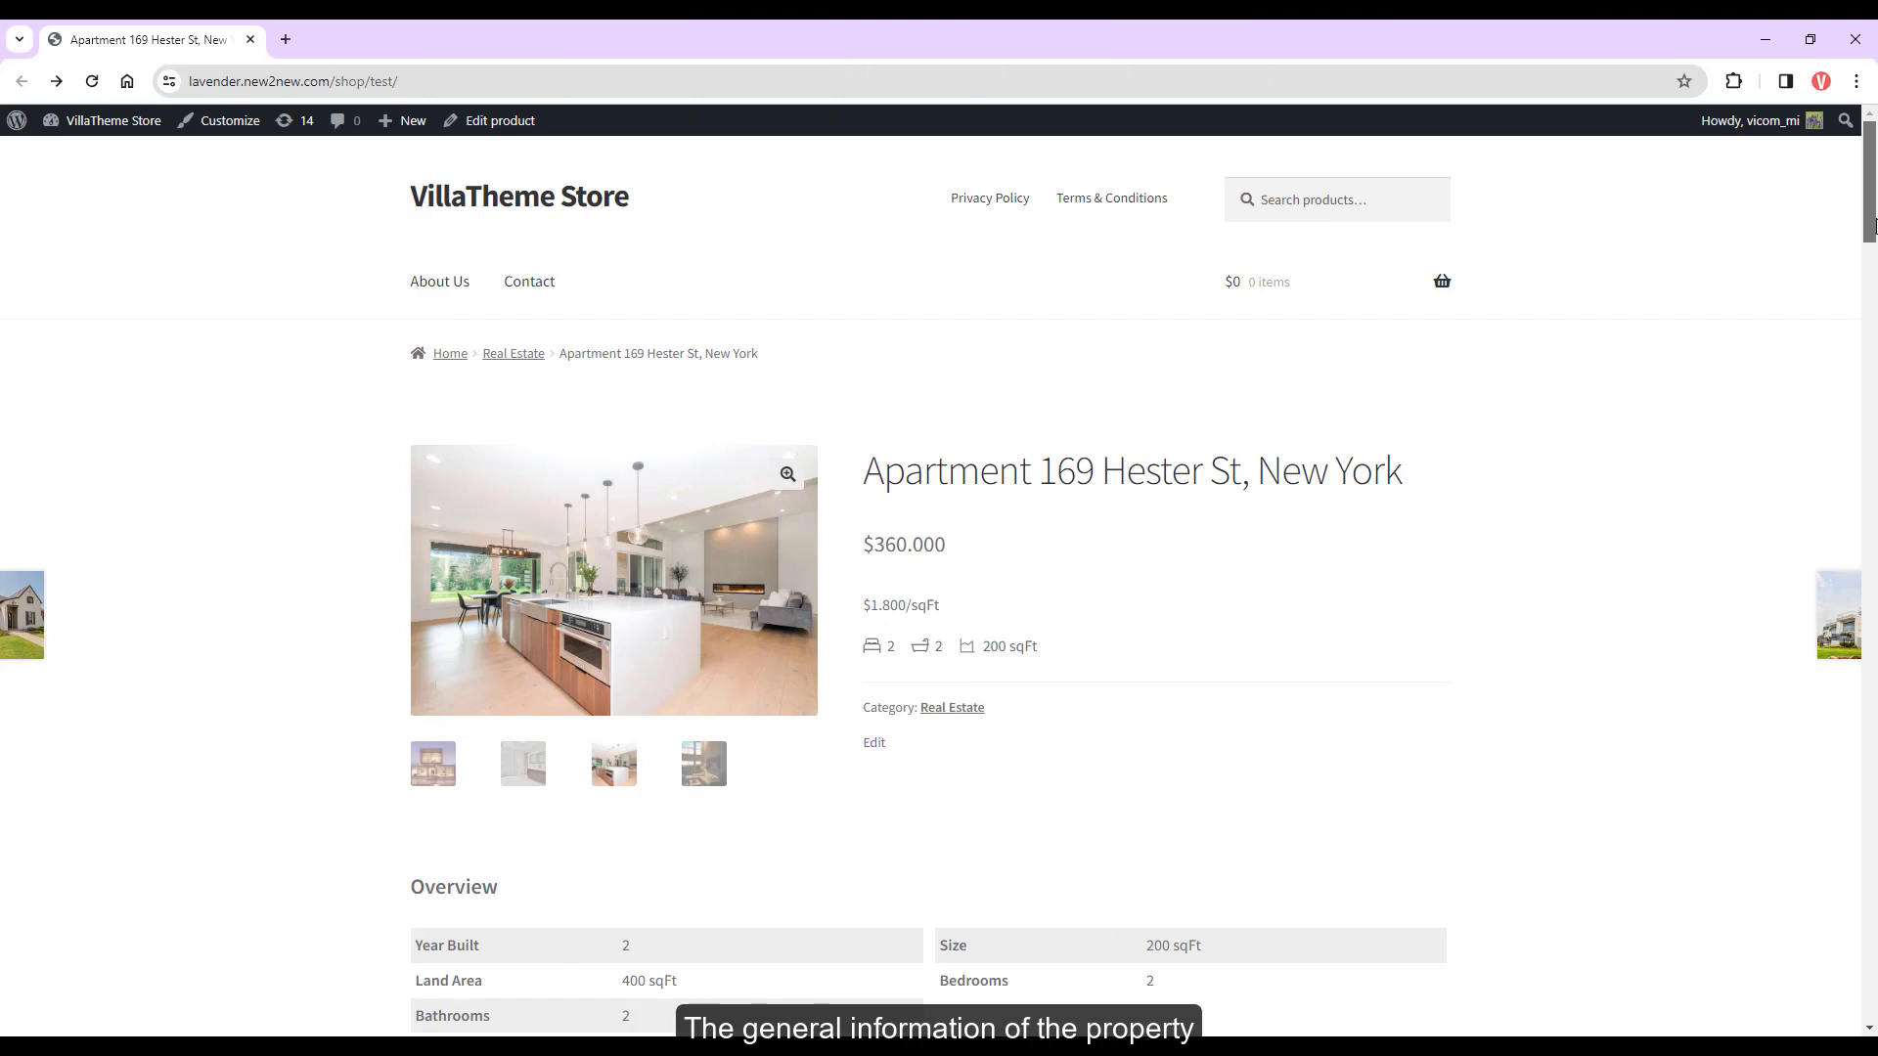
Switch Type to For Rent and back to For Sale, then review Land Area, Rooms and Bedrooms
drag(1873, 225, 1873, 240)
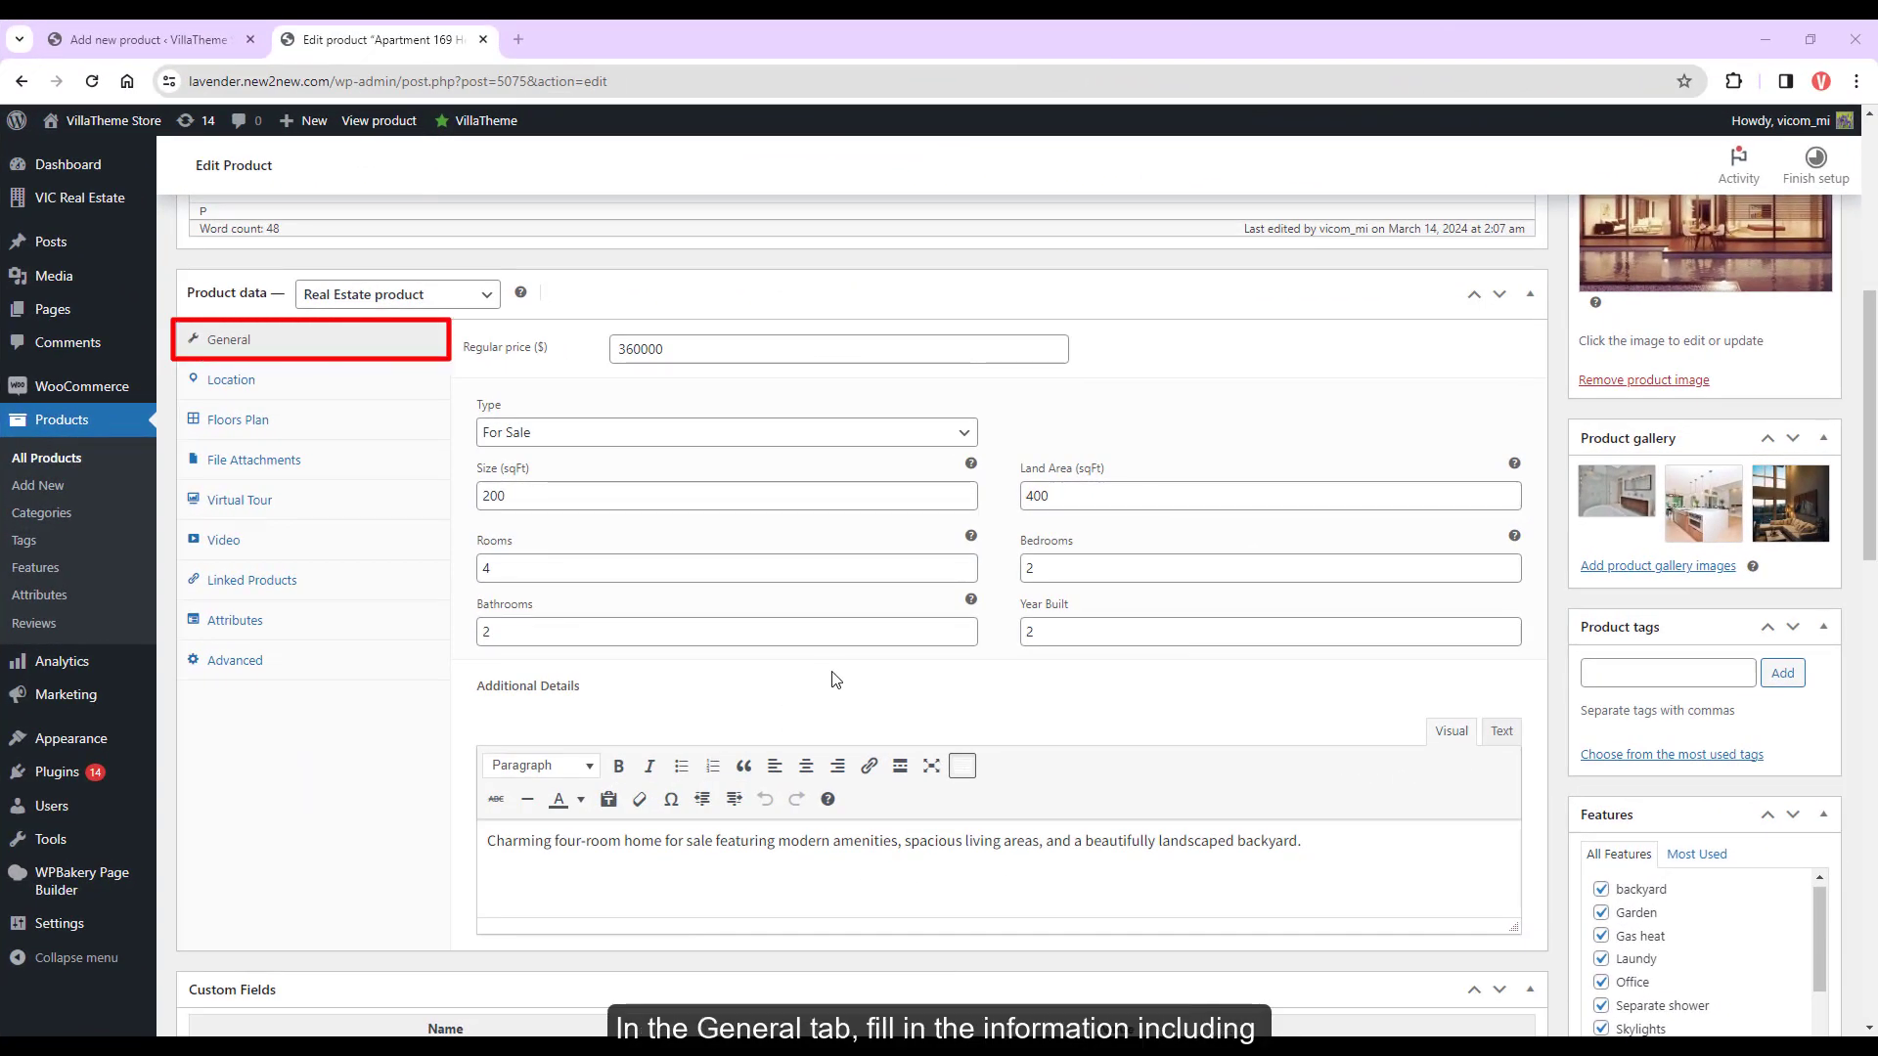
click(811, 351)
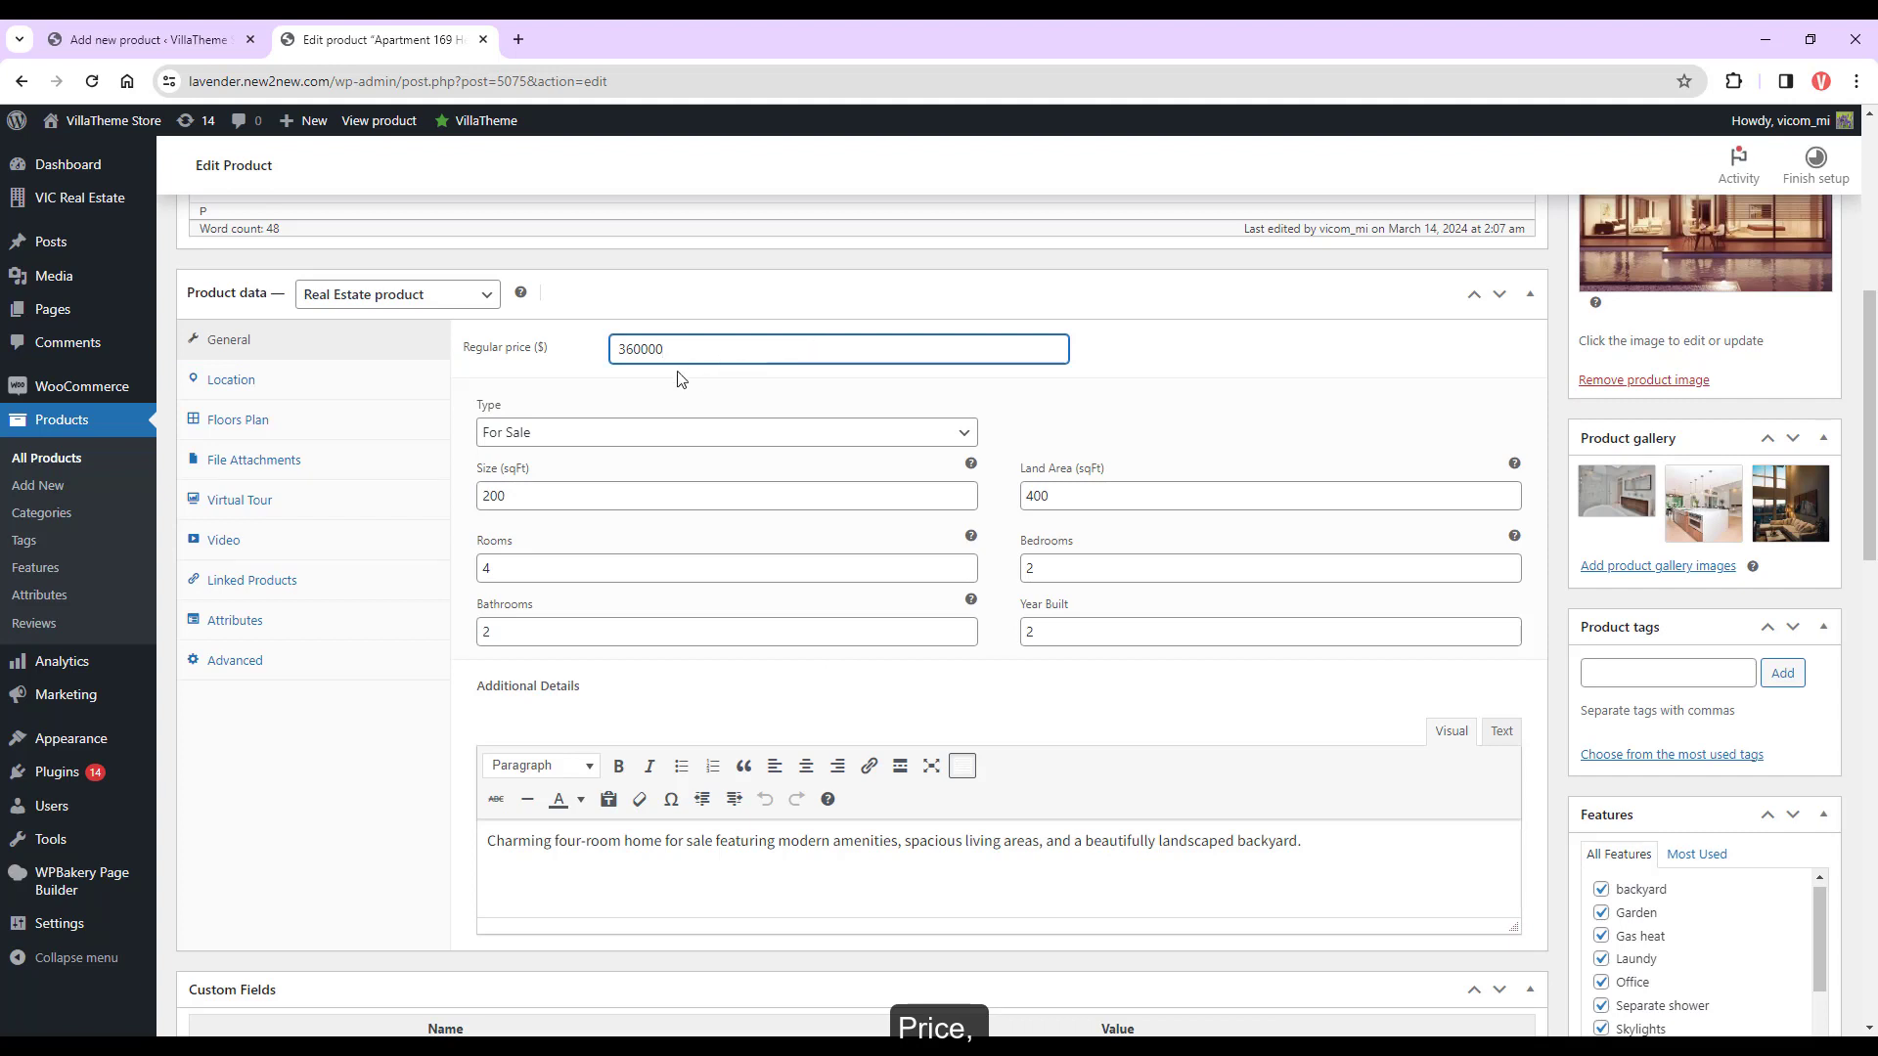
click(522, 435)
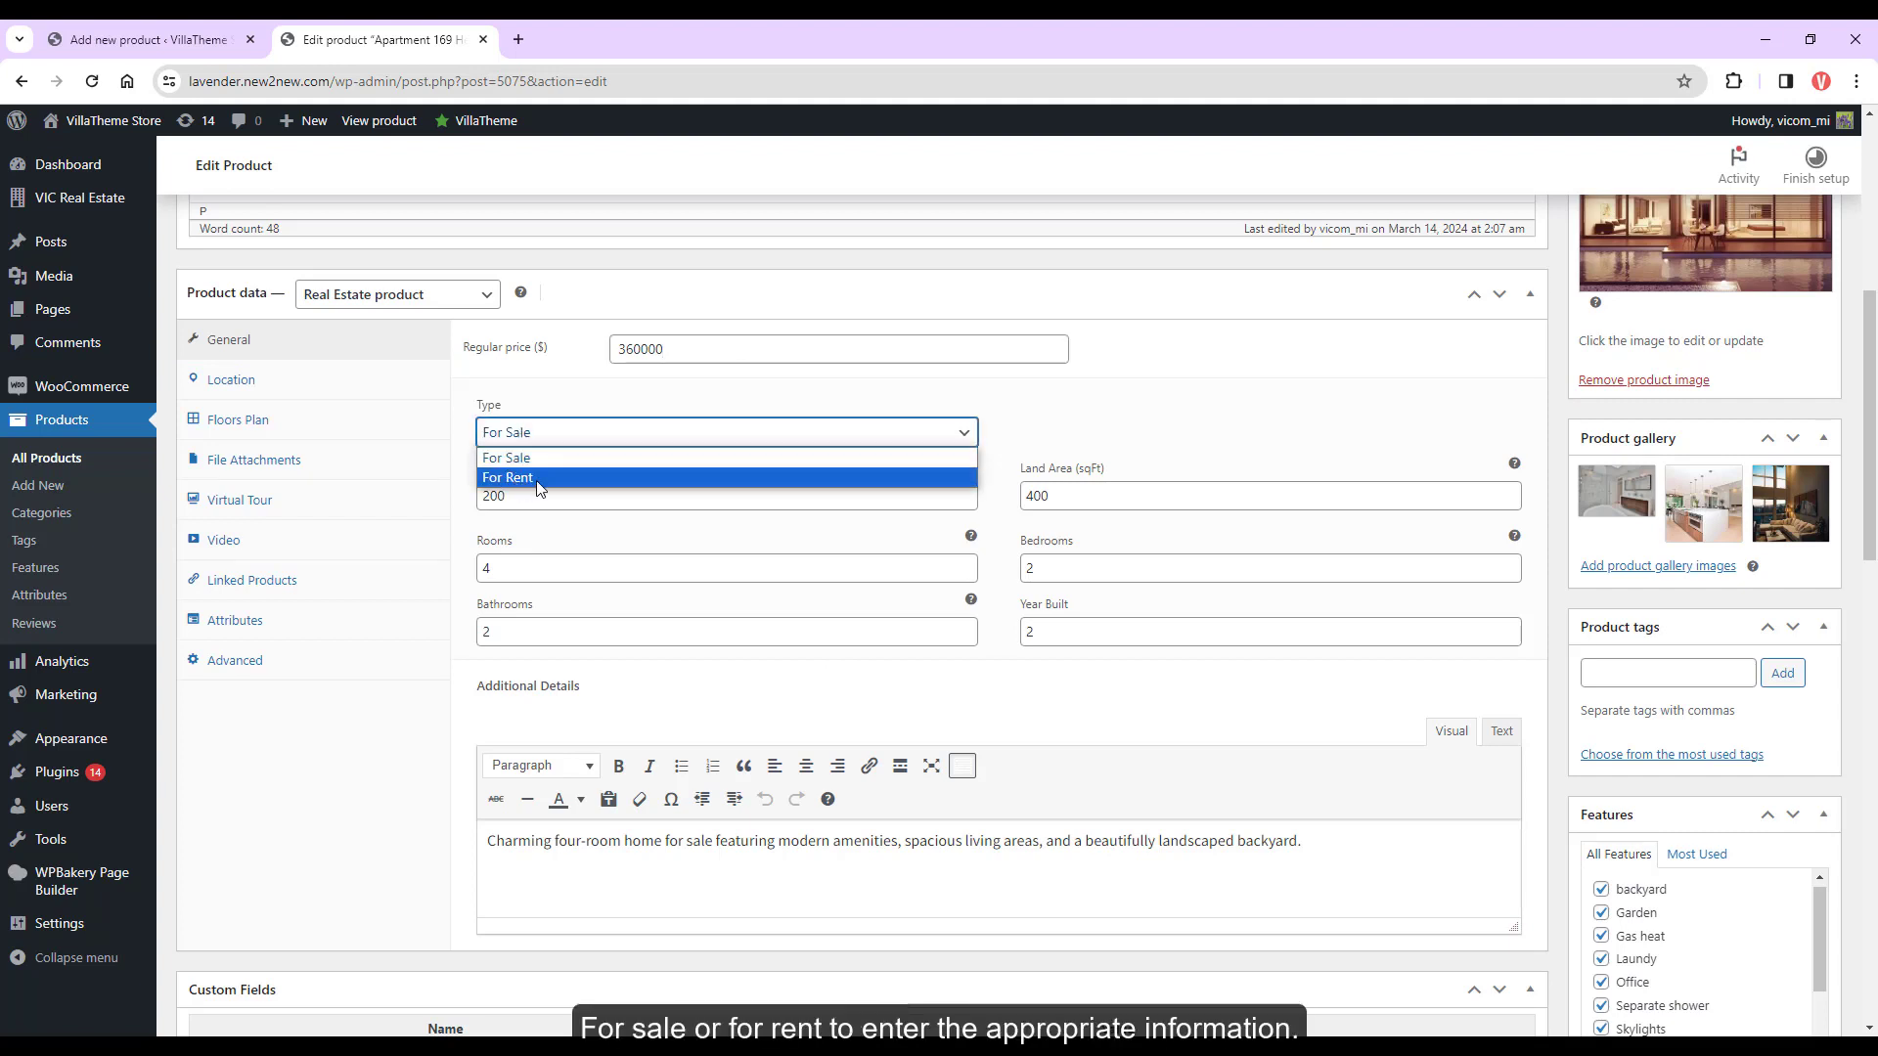
click(563, 475)
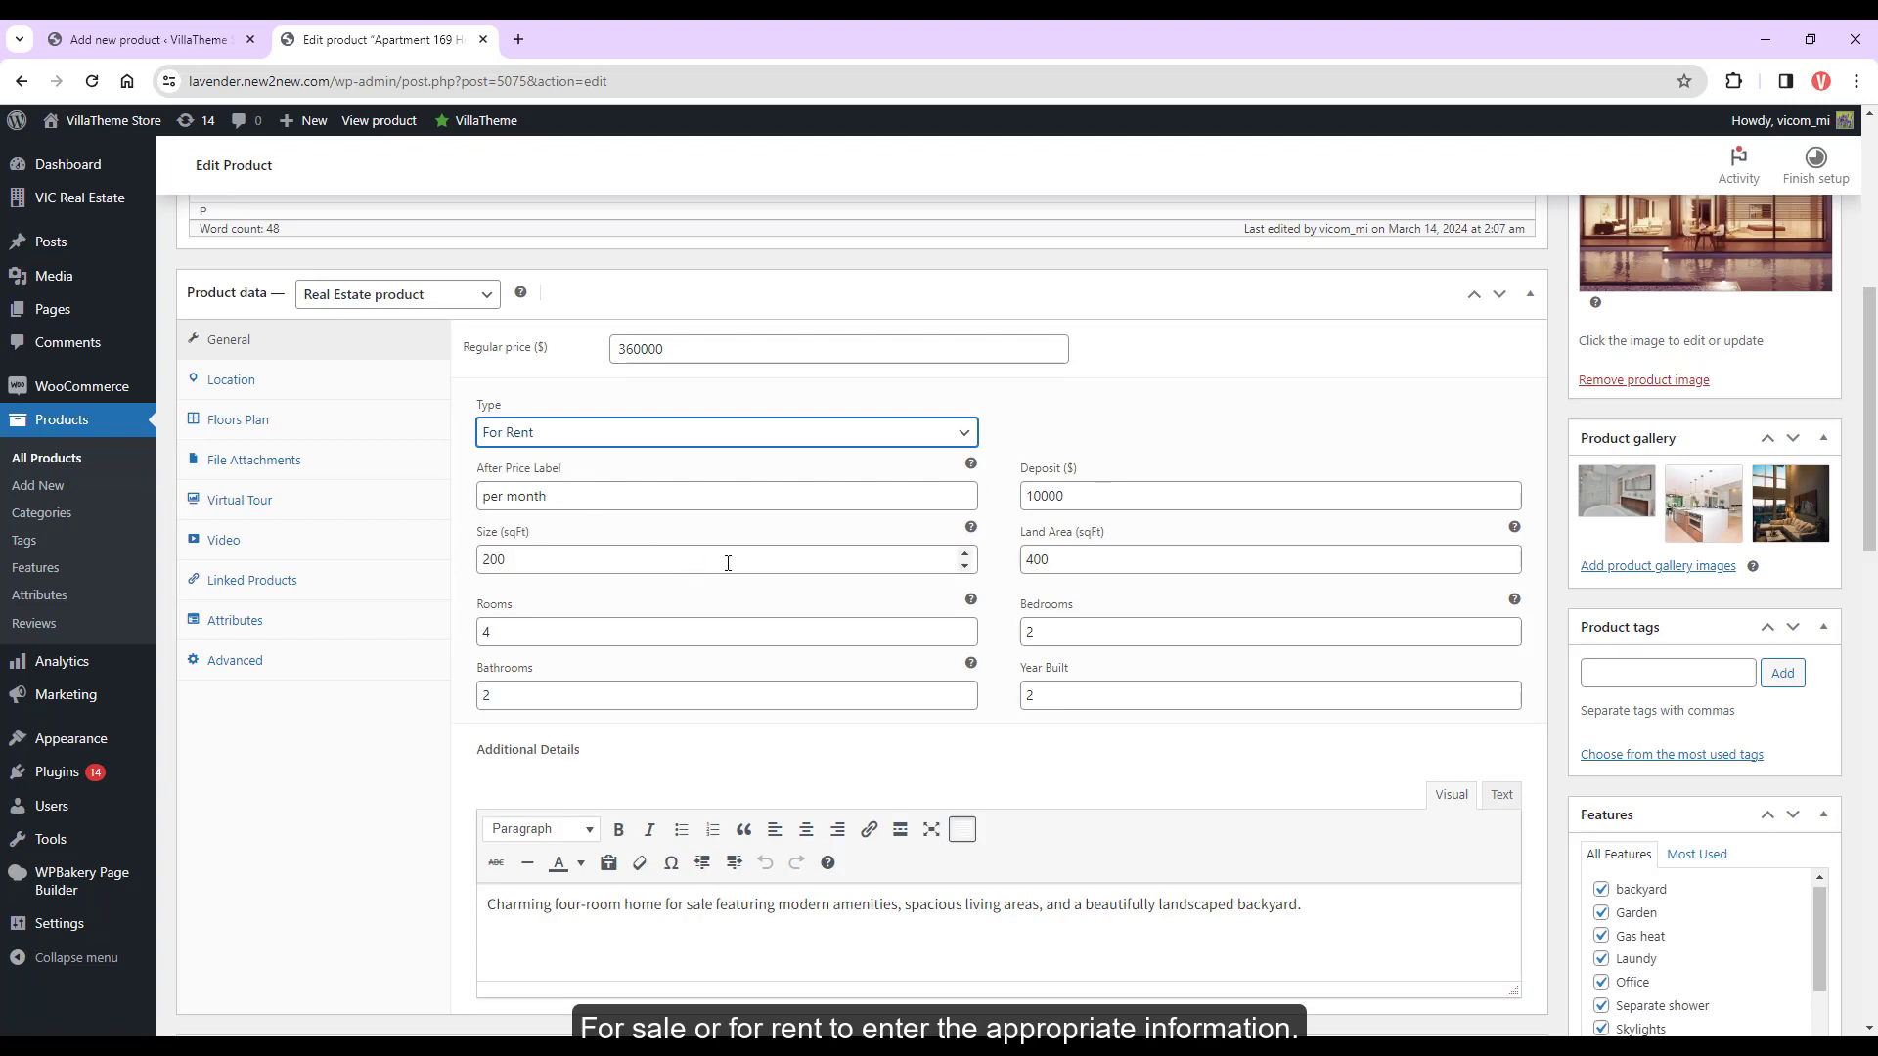
click(731, 435)
click(636, 454)
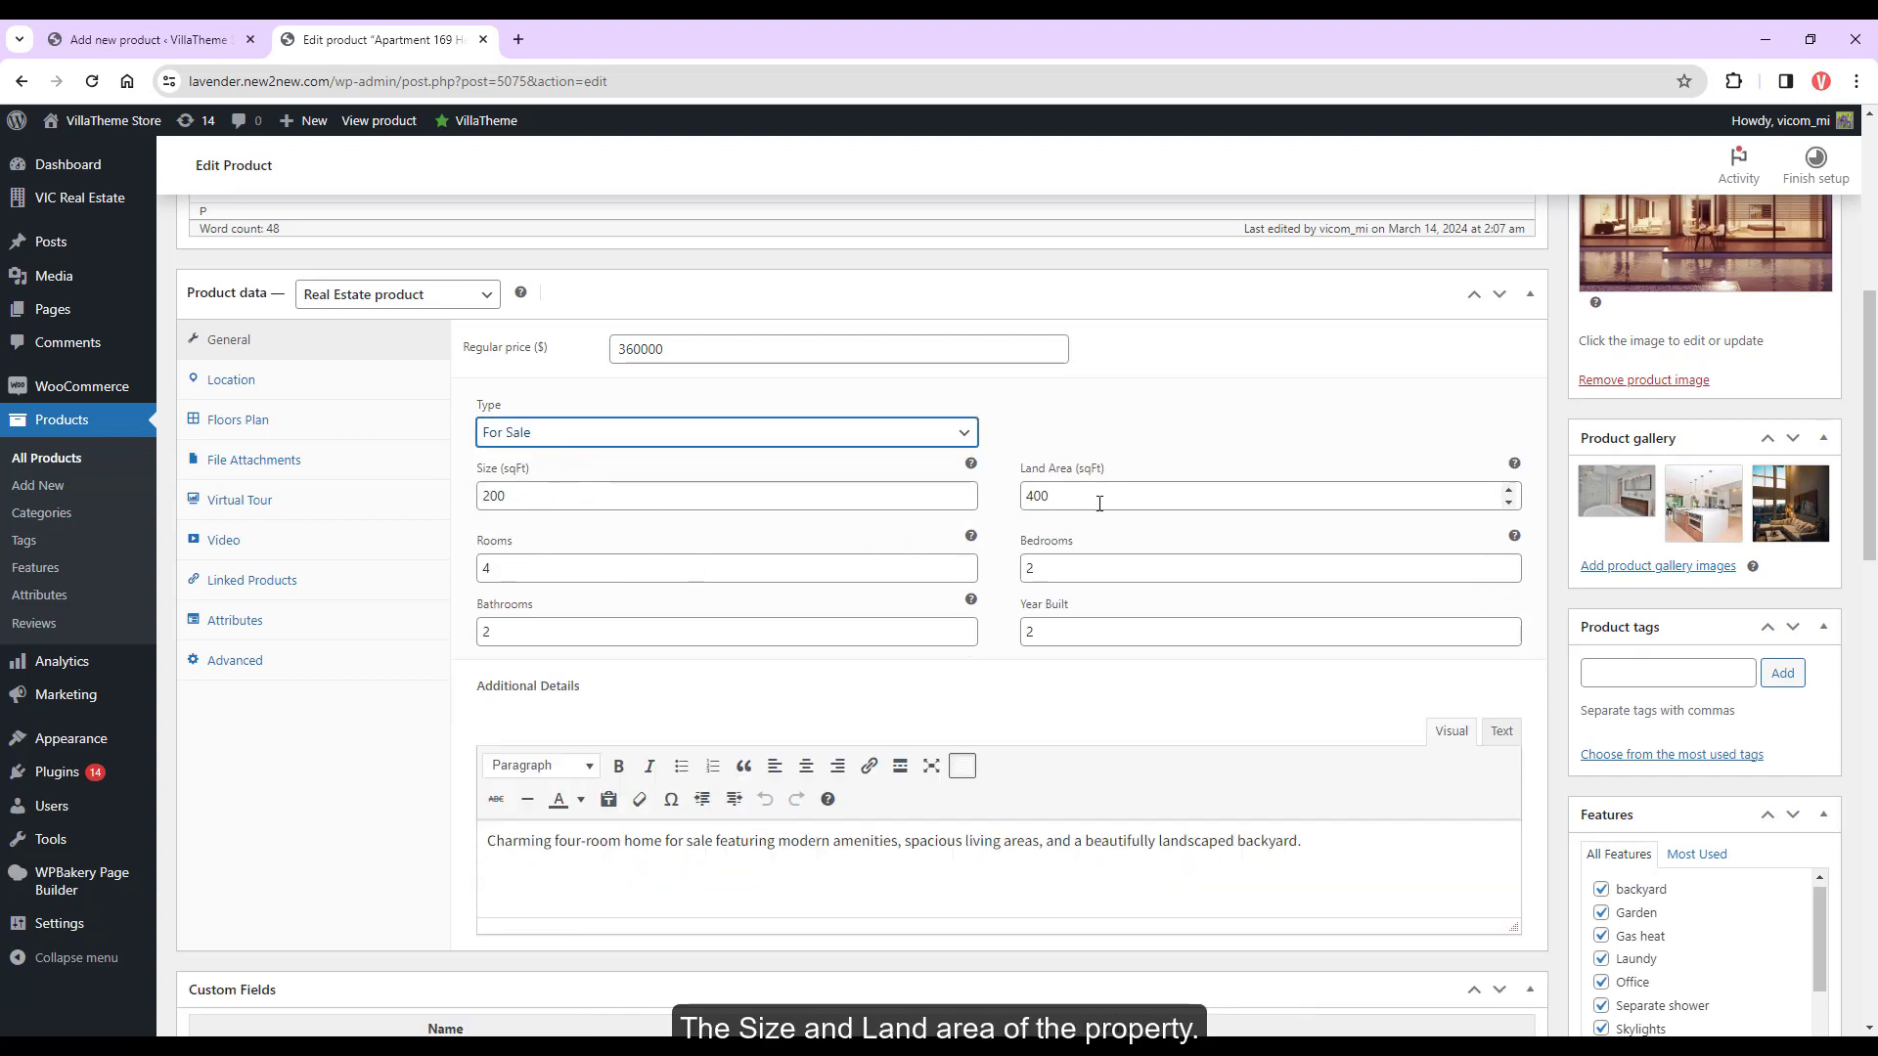
click(1066, 494)
click(756, 564)
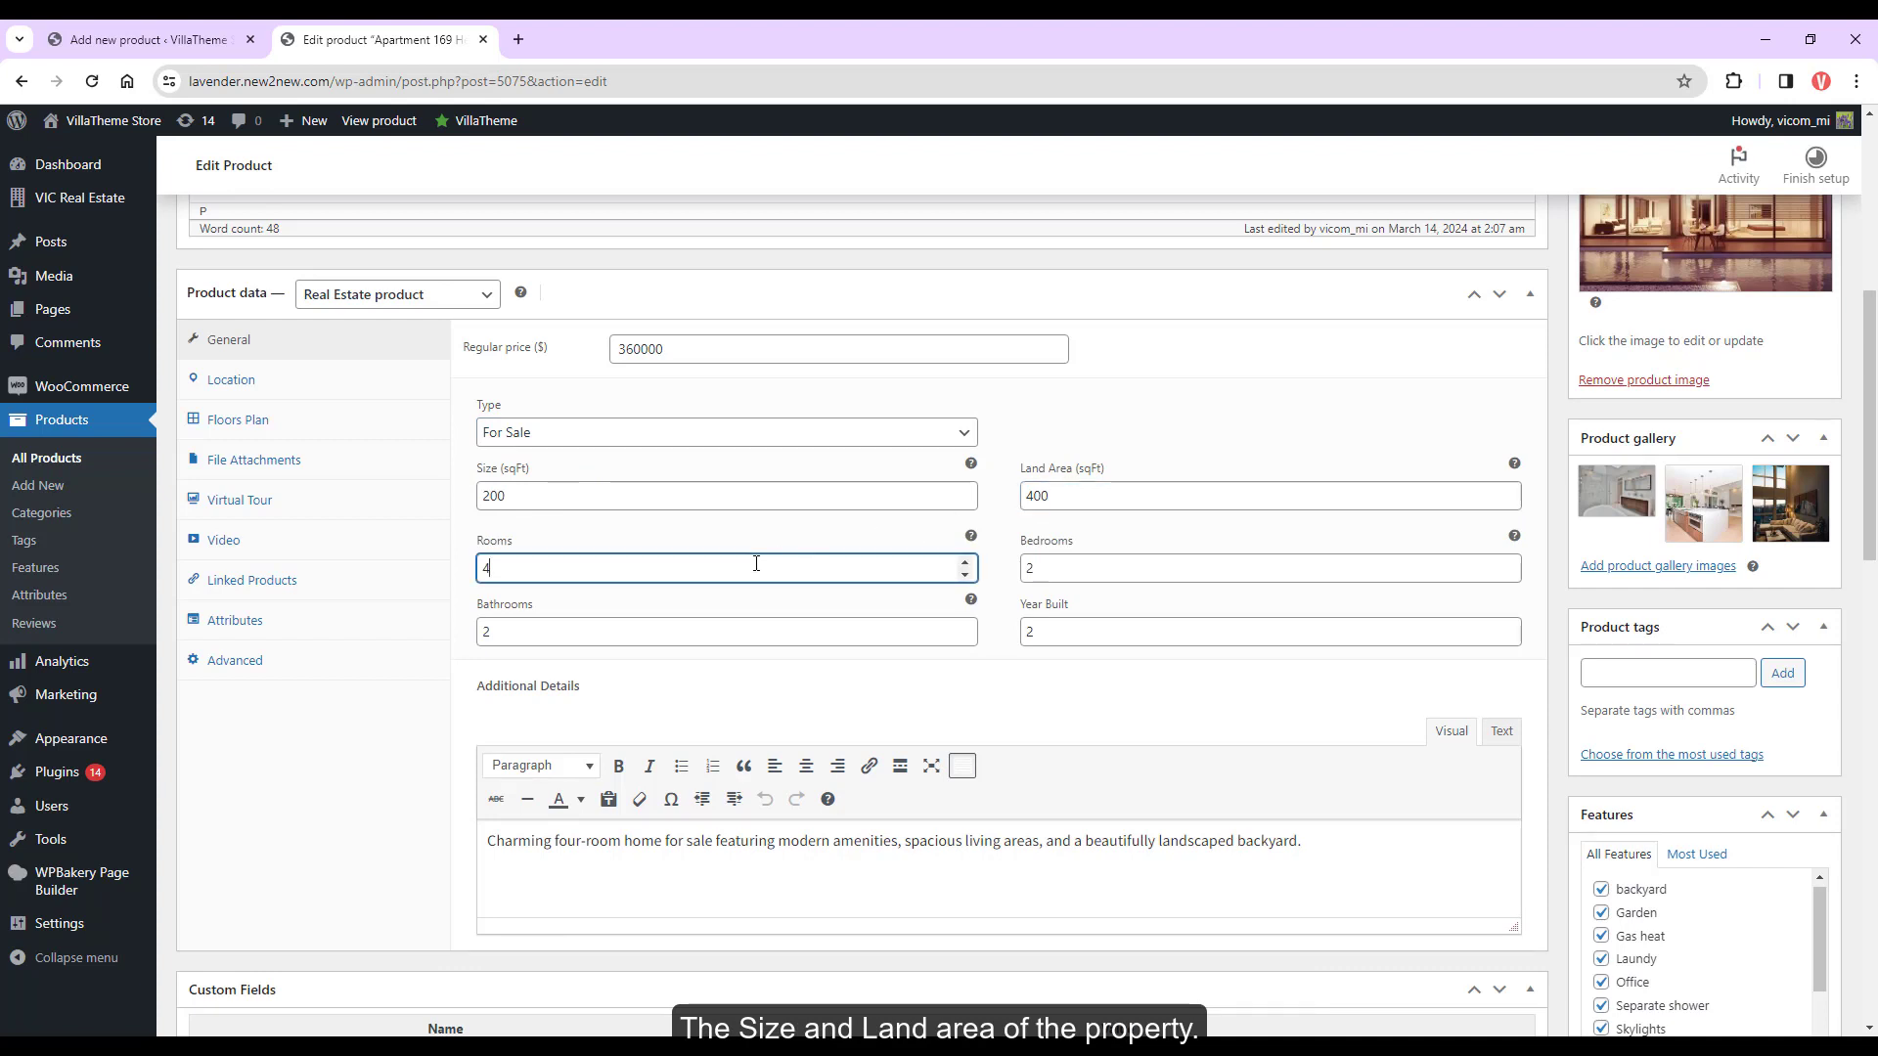
click(1109, 575)
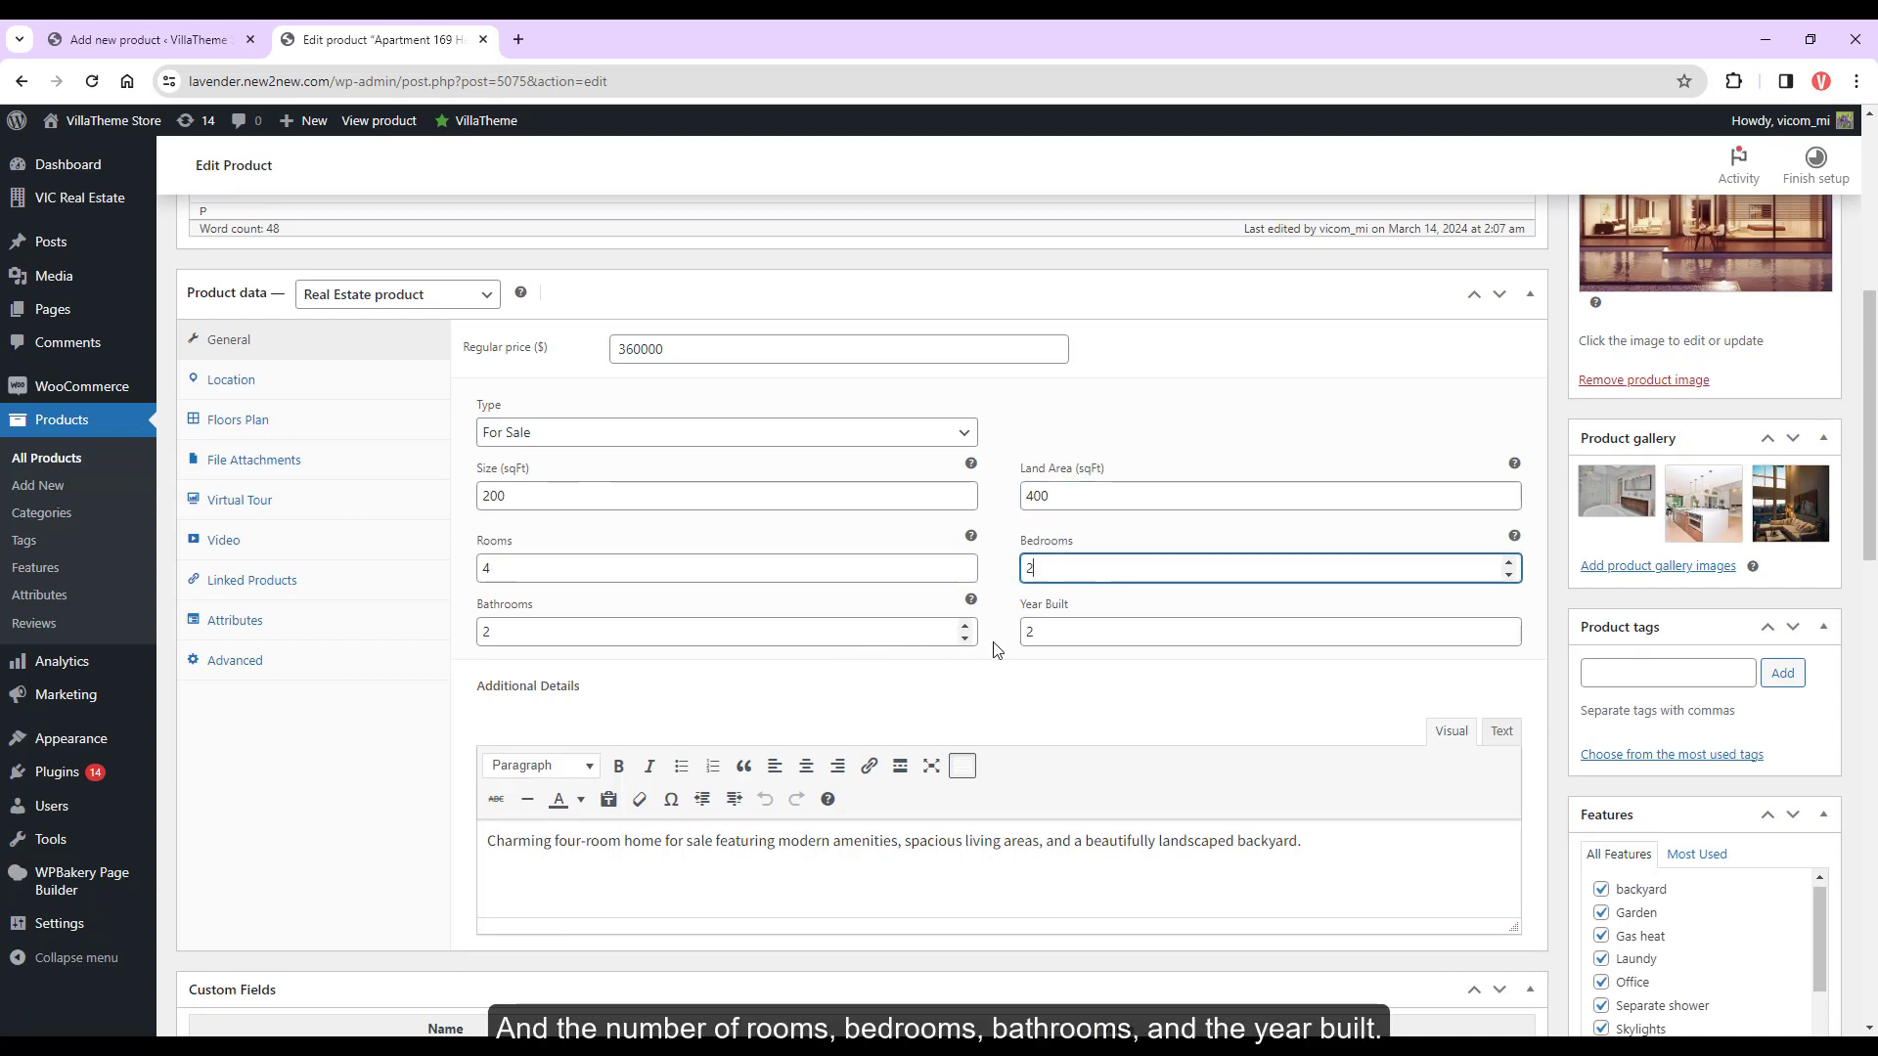
Add a new Wet bar entry to the listing's Features box
scroll(934, 788, down, 1)
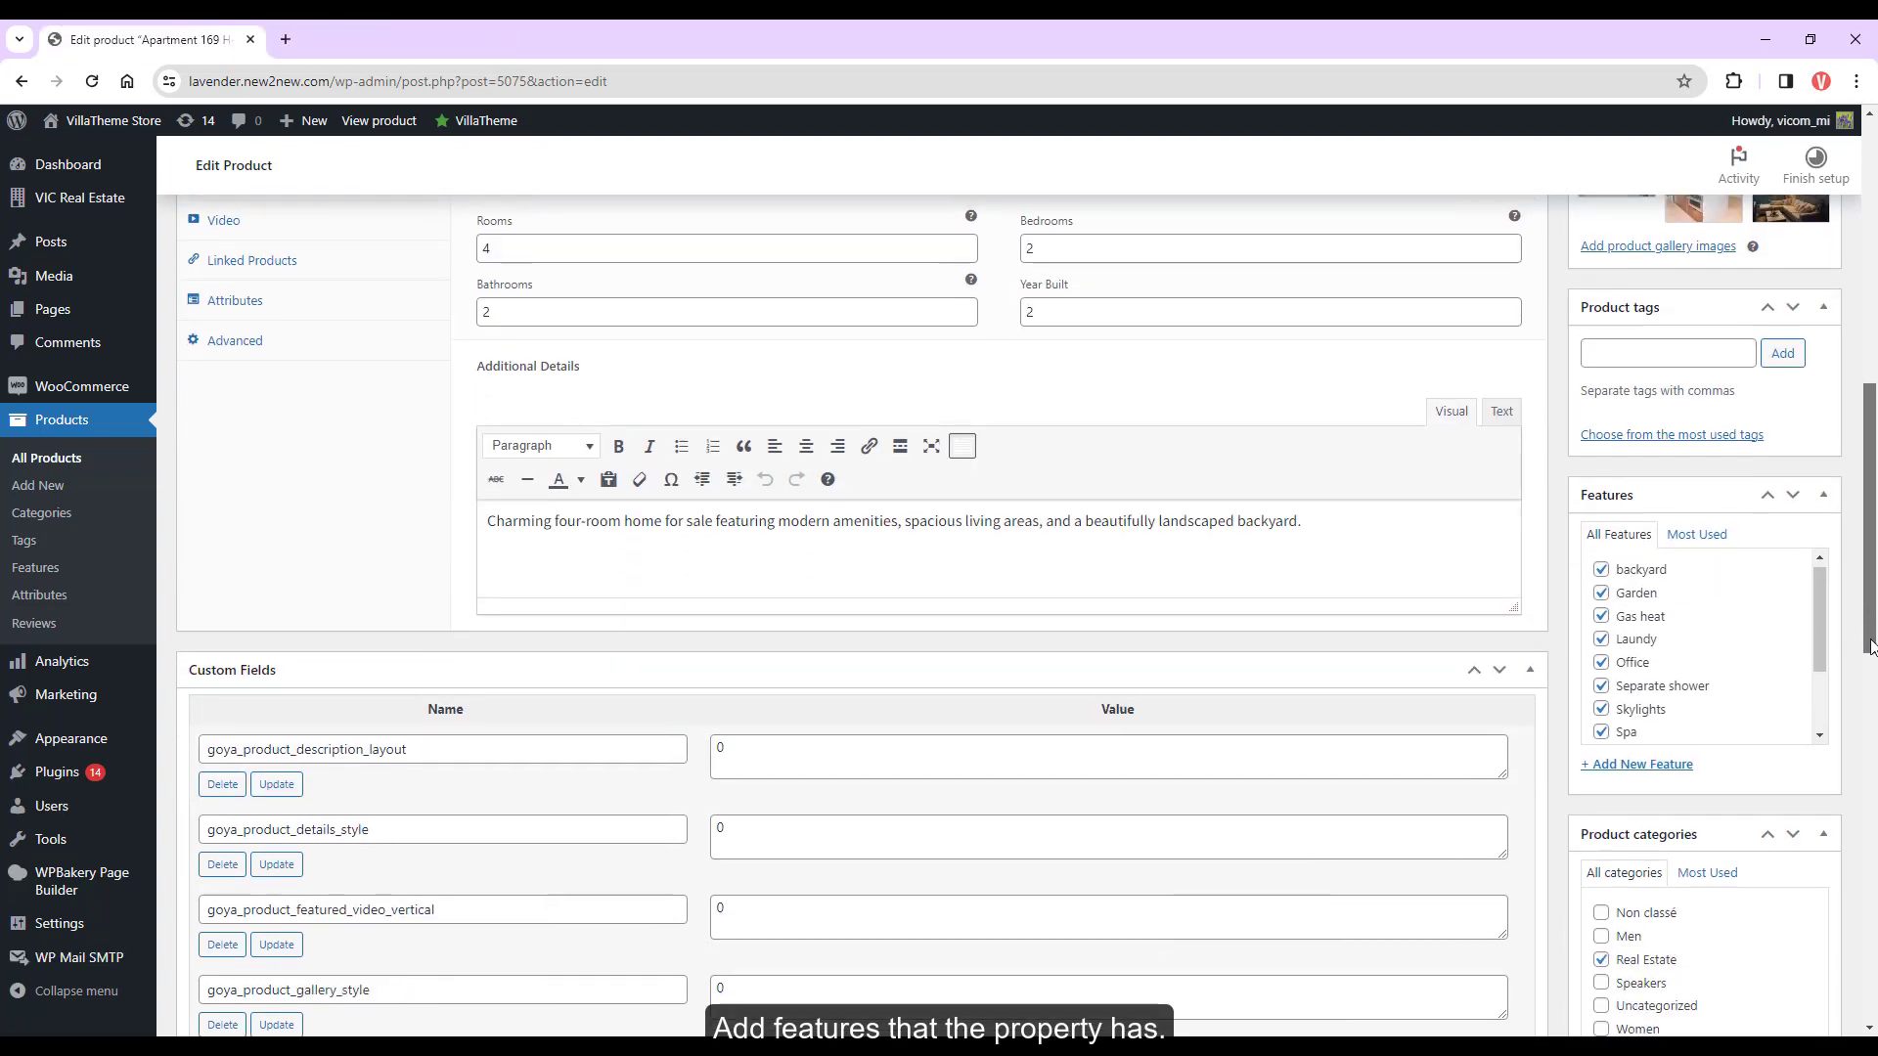
scroll(1693, 673, down, 2)
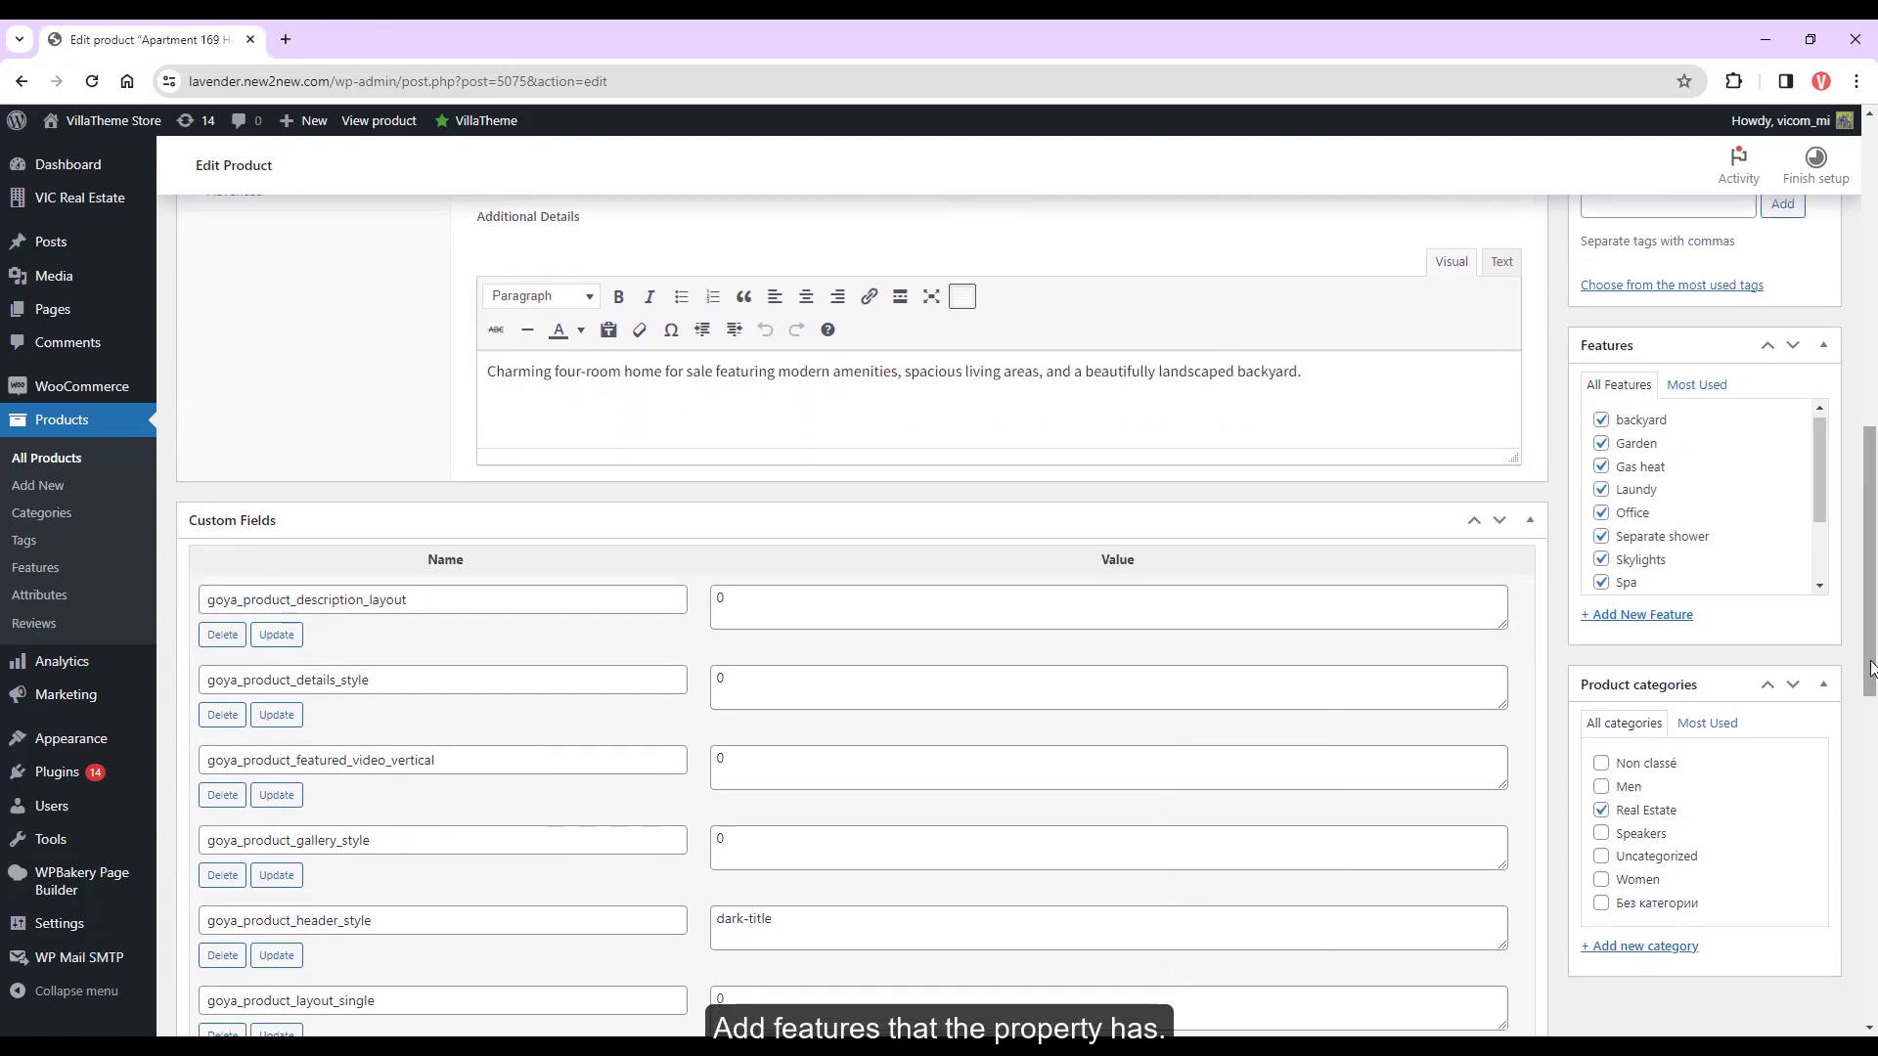
click(1677, 616)
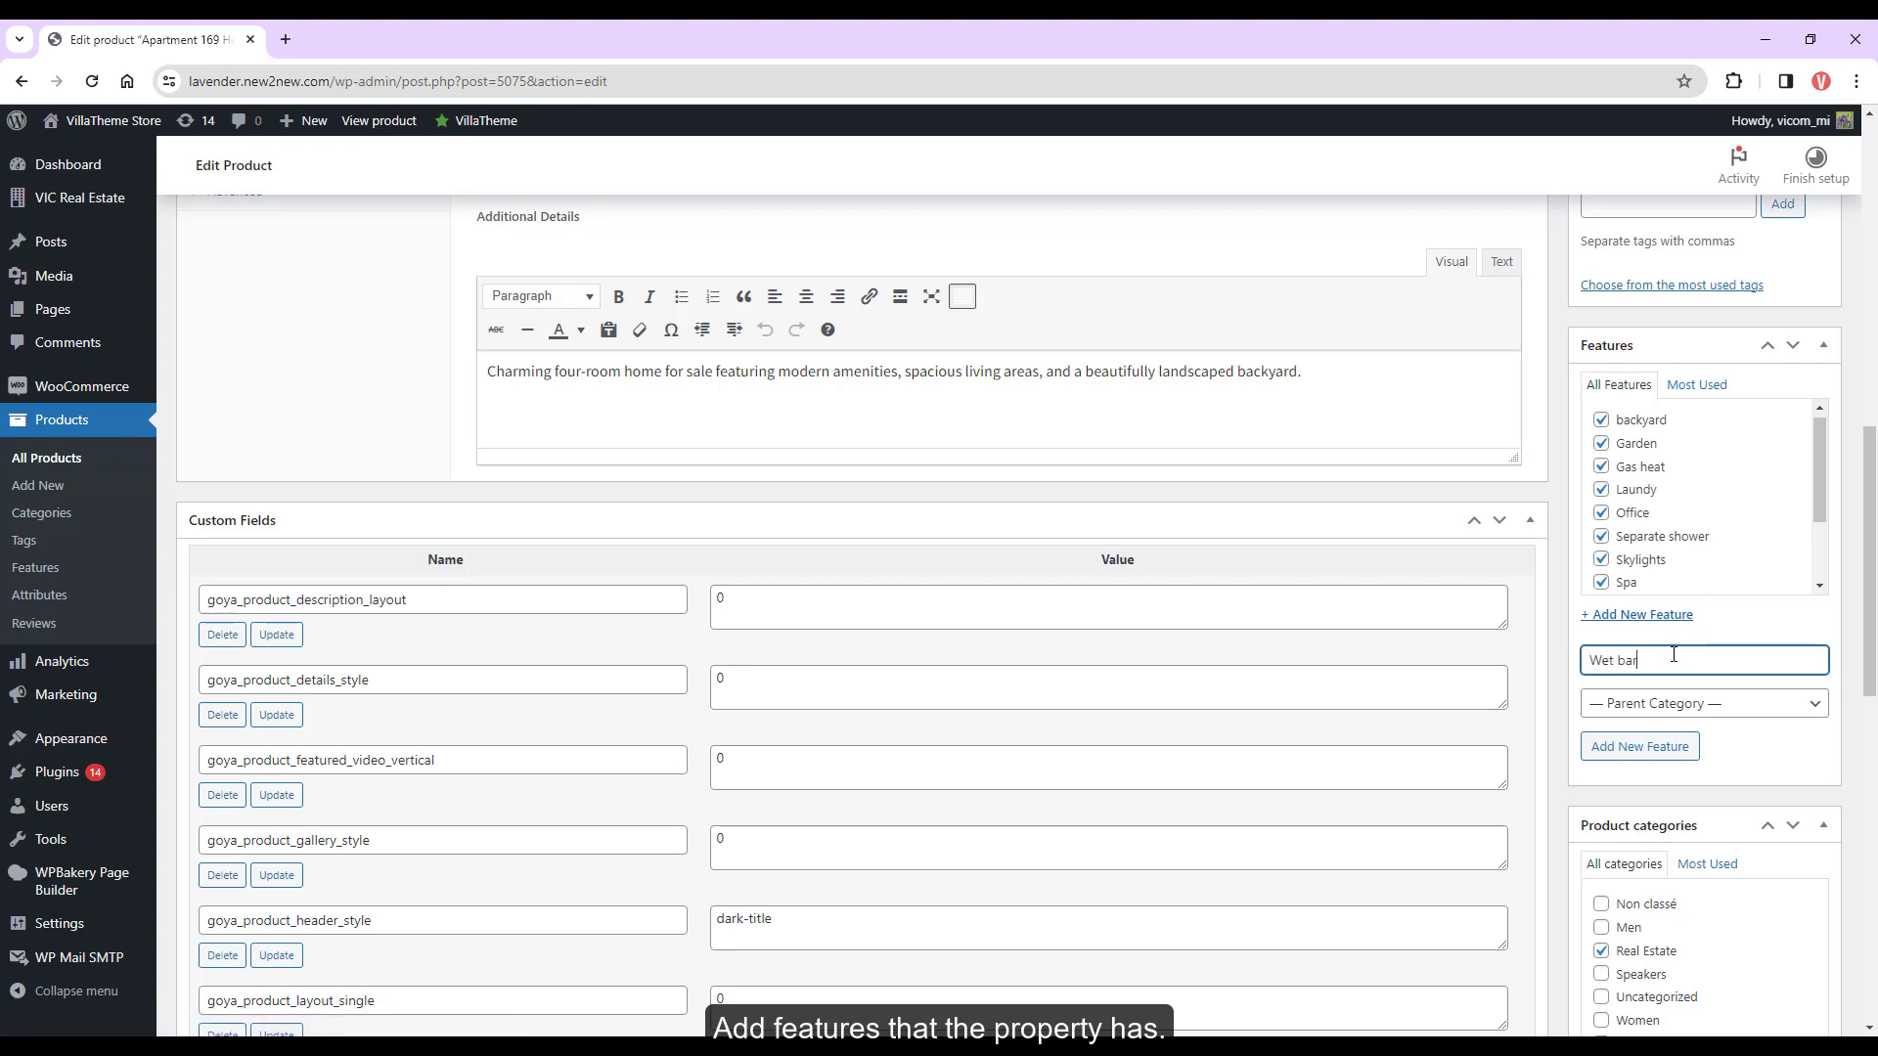
click(1626, 748)
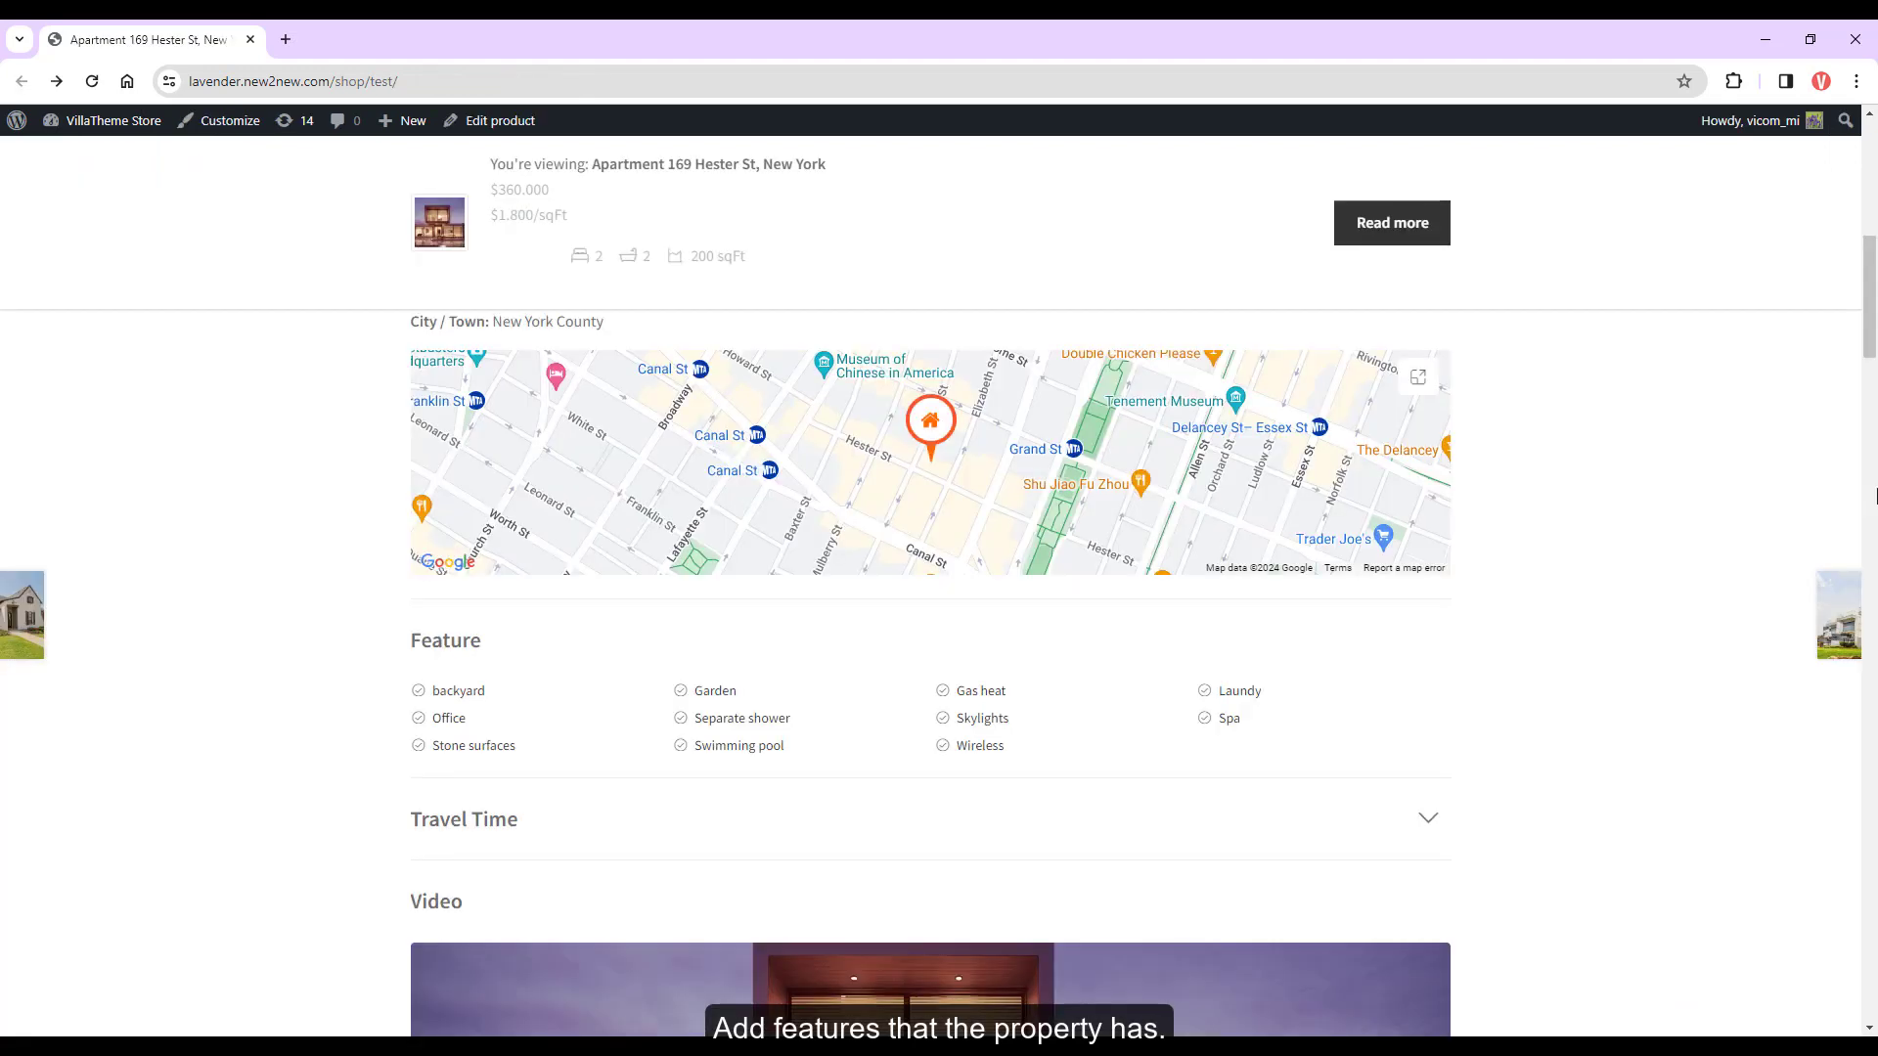
Open the Swimming pool feature's listings in a new tab and view them
scroll(1266, 600, down, 2)
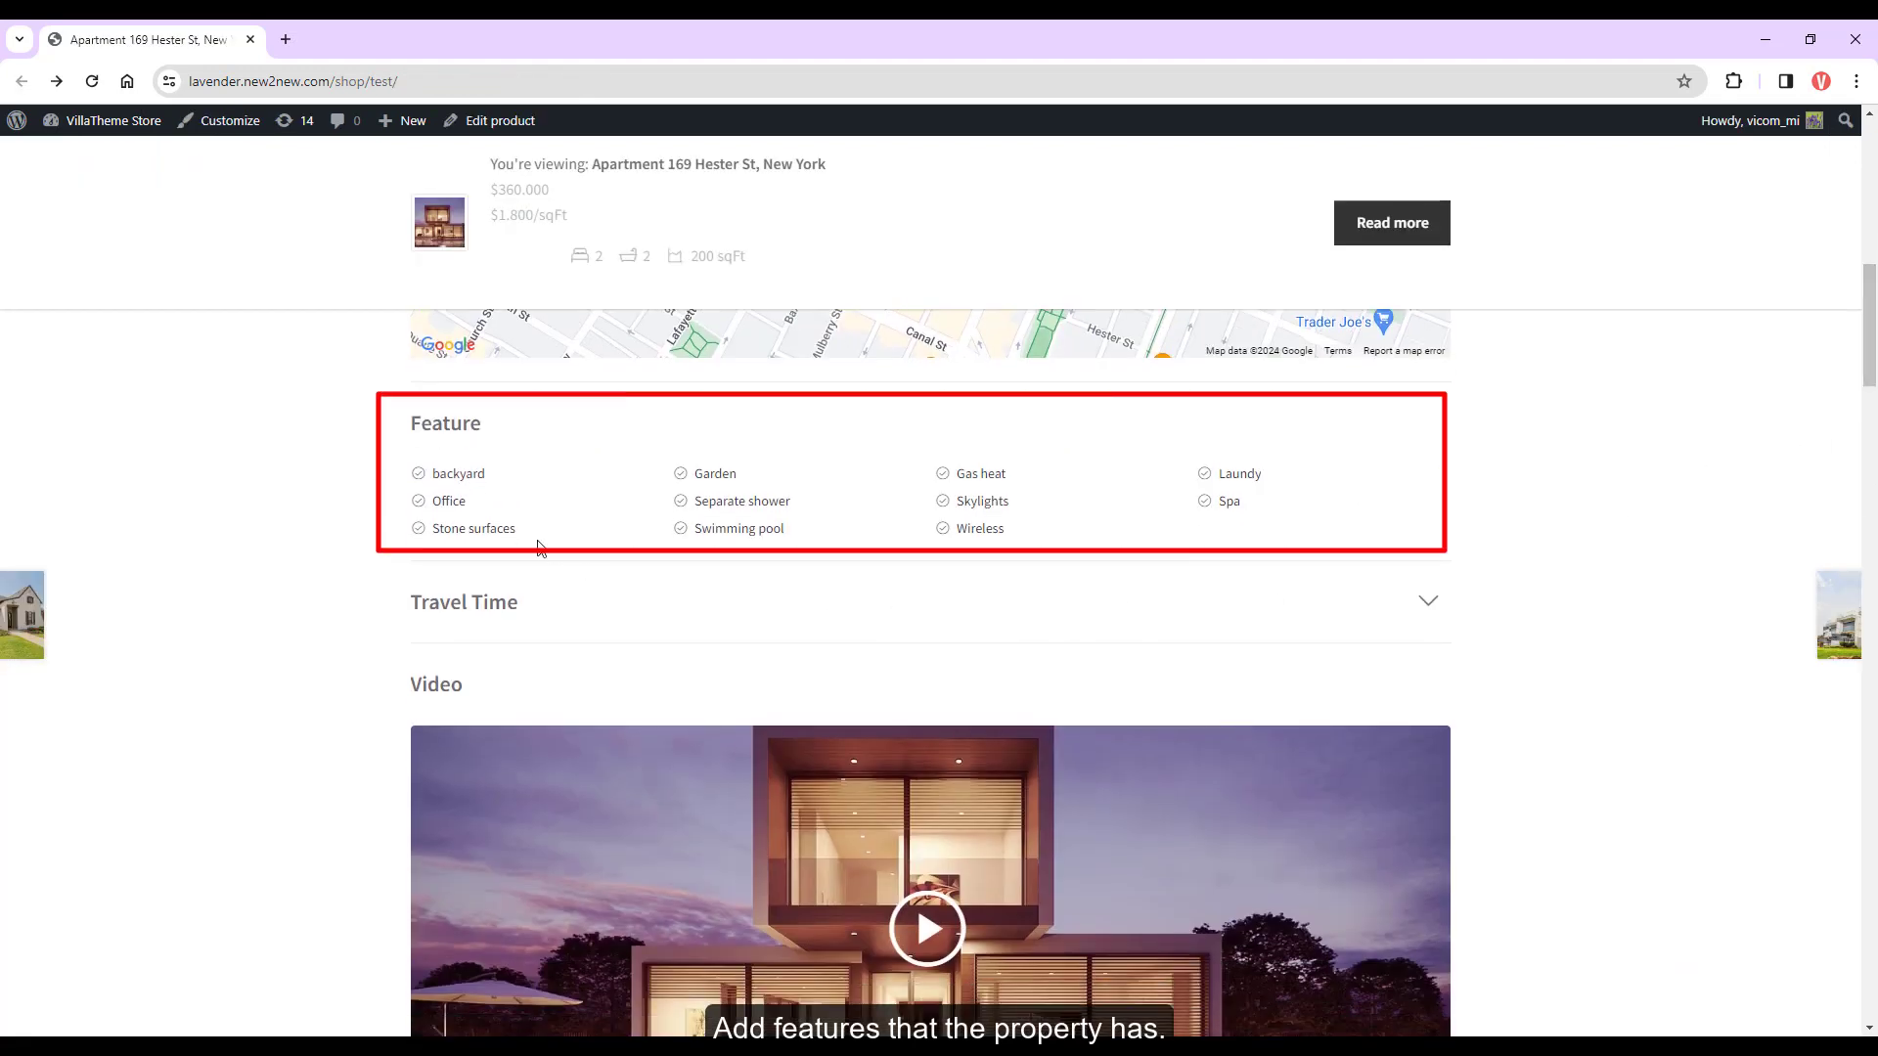
ctrl+click(738, 528)
click(391, 42)
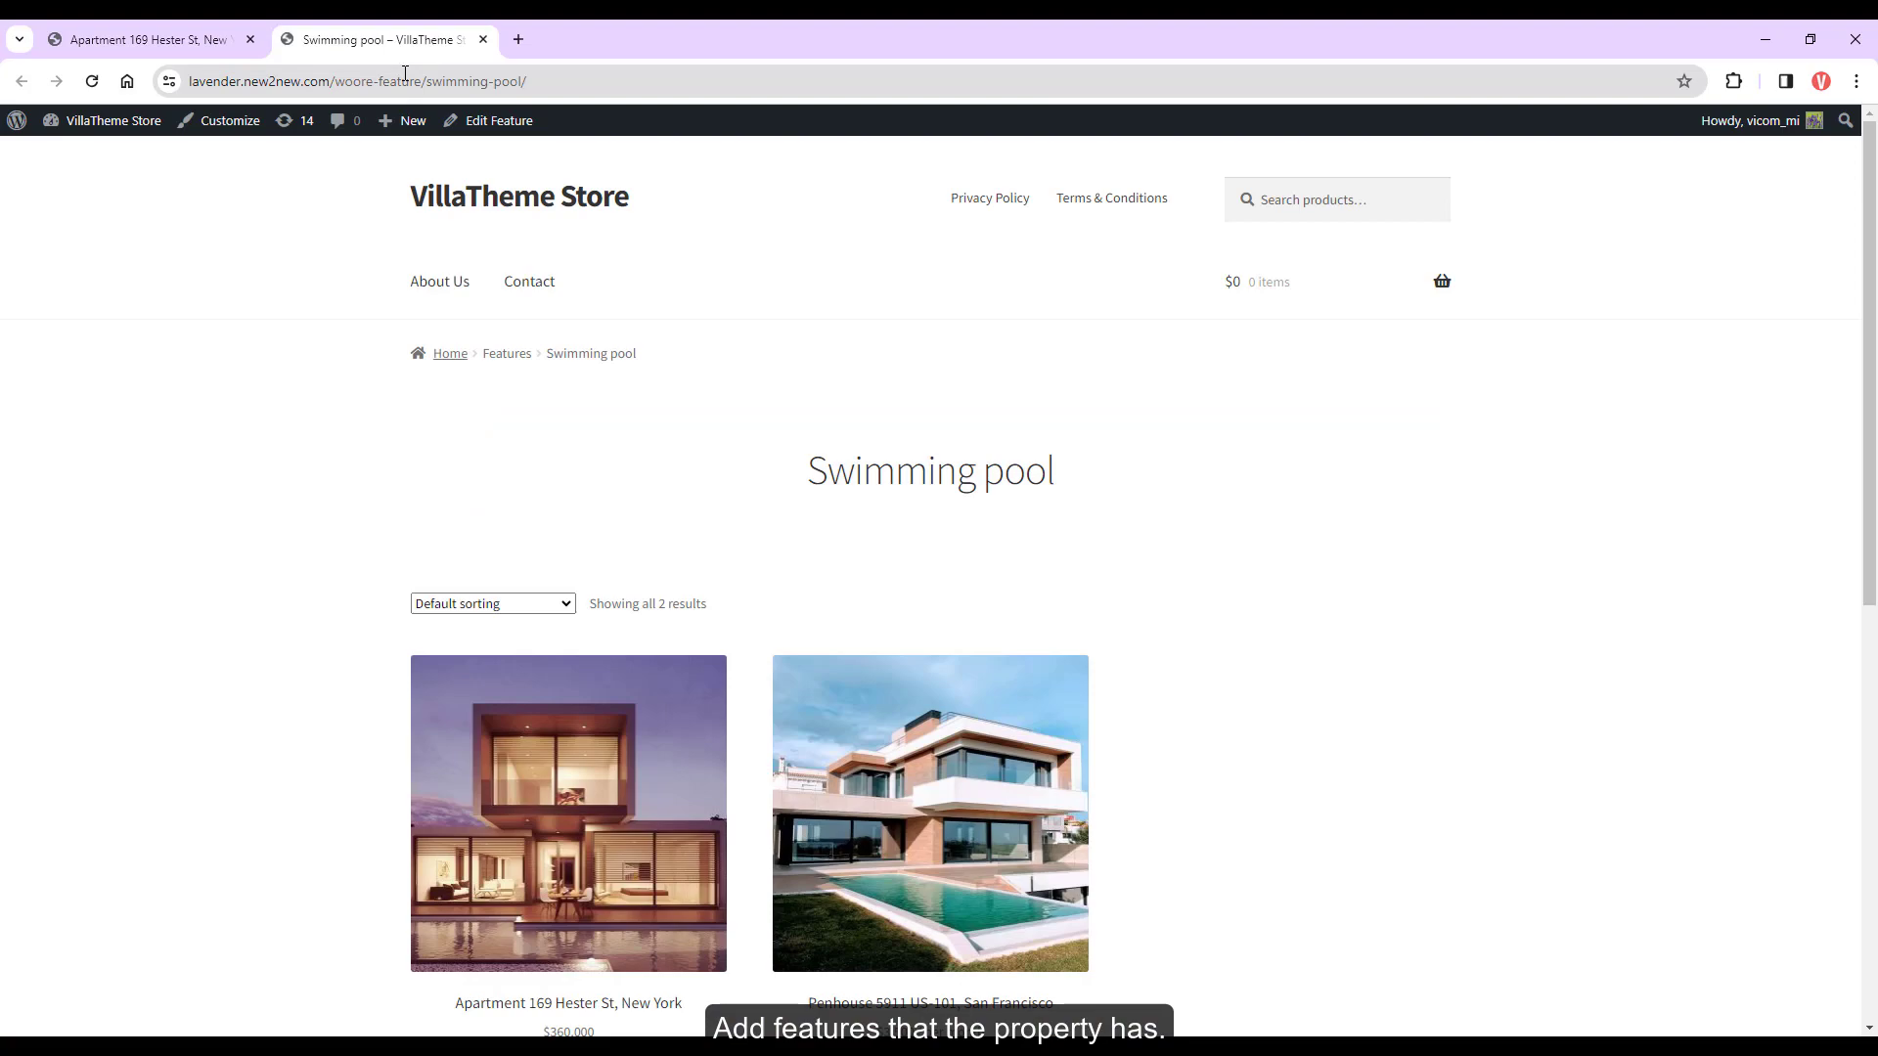
scroll(784, 738, down, 3)
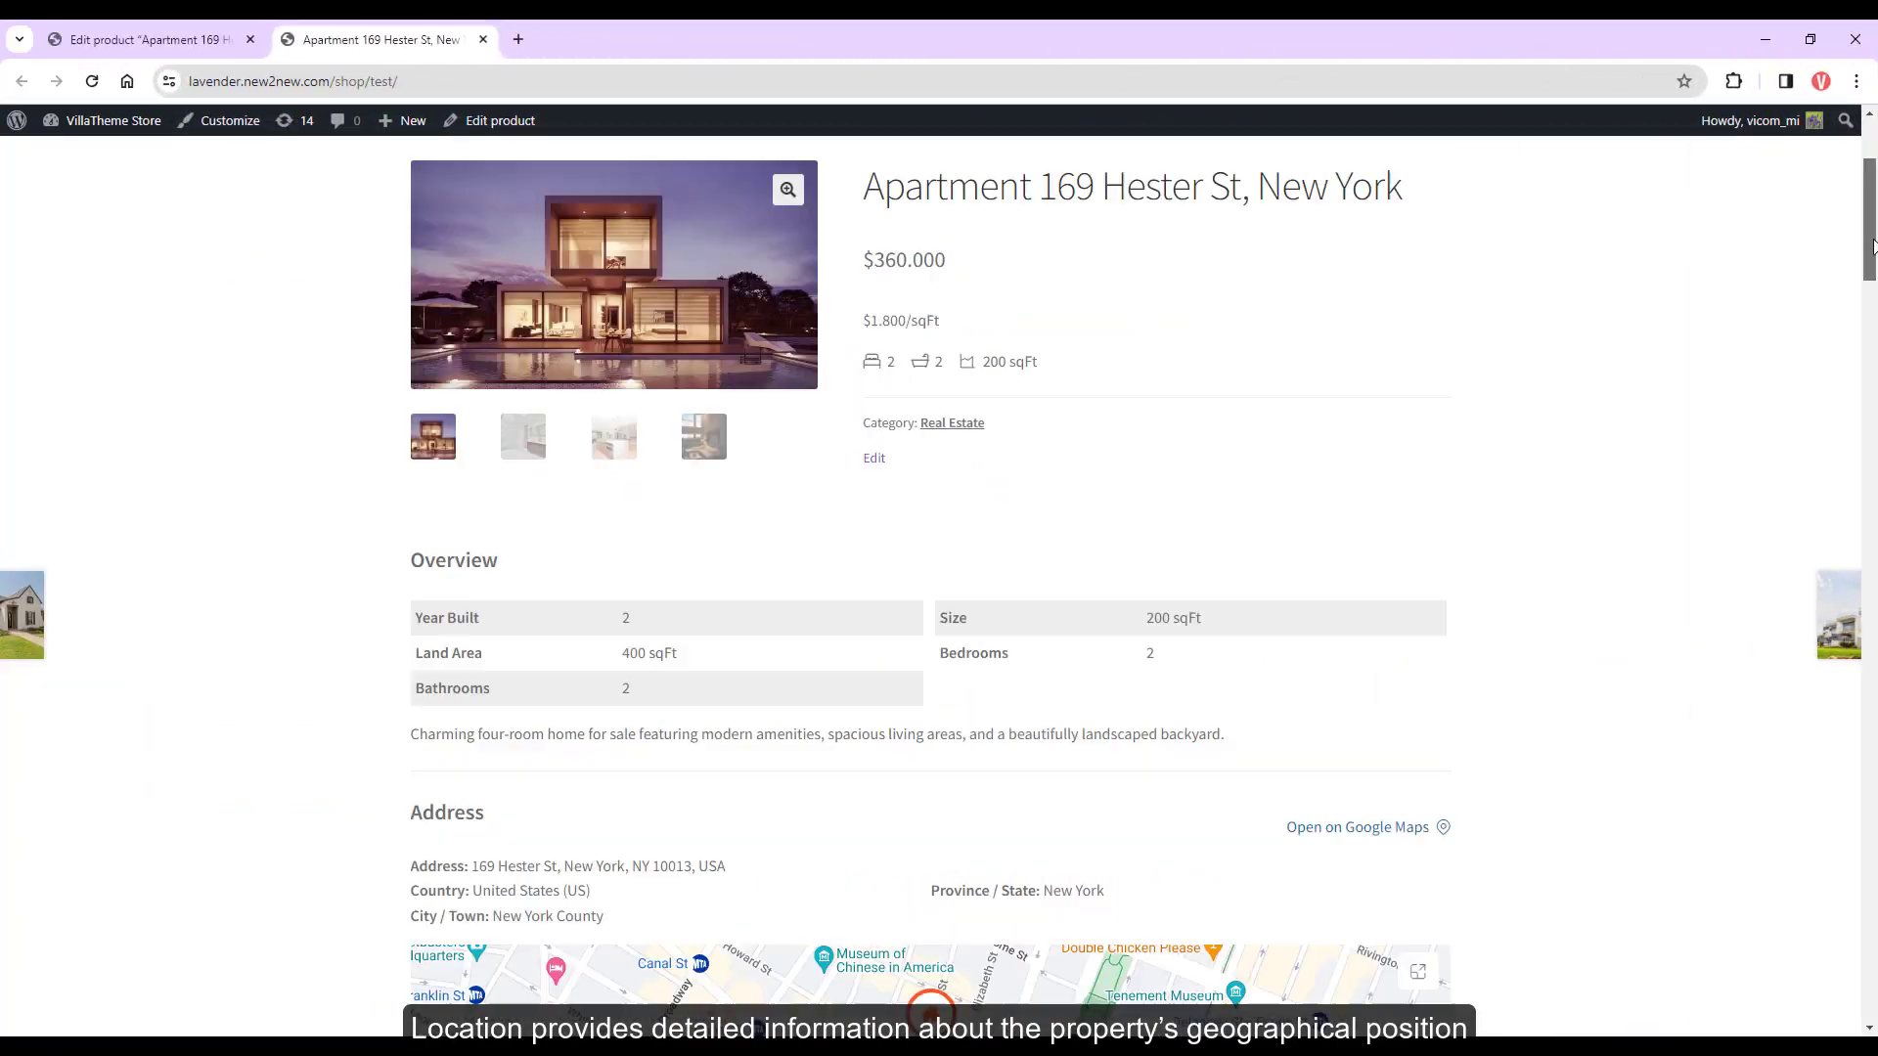
drag(1872, 244, 1872, 299)
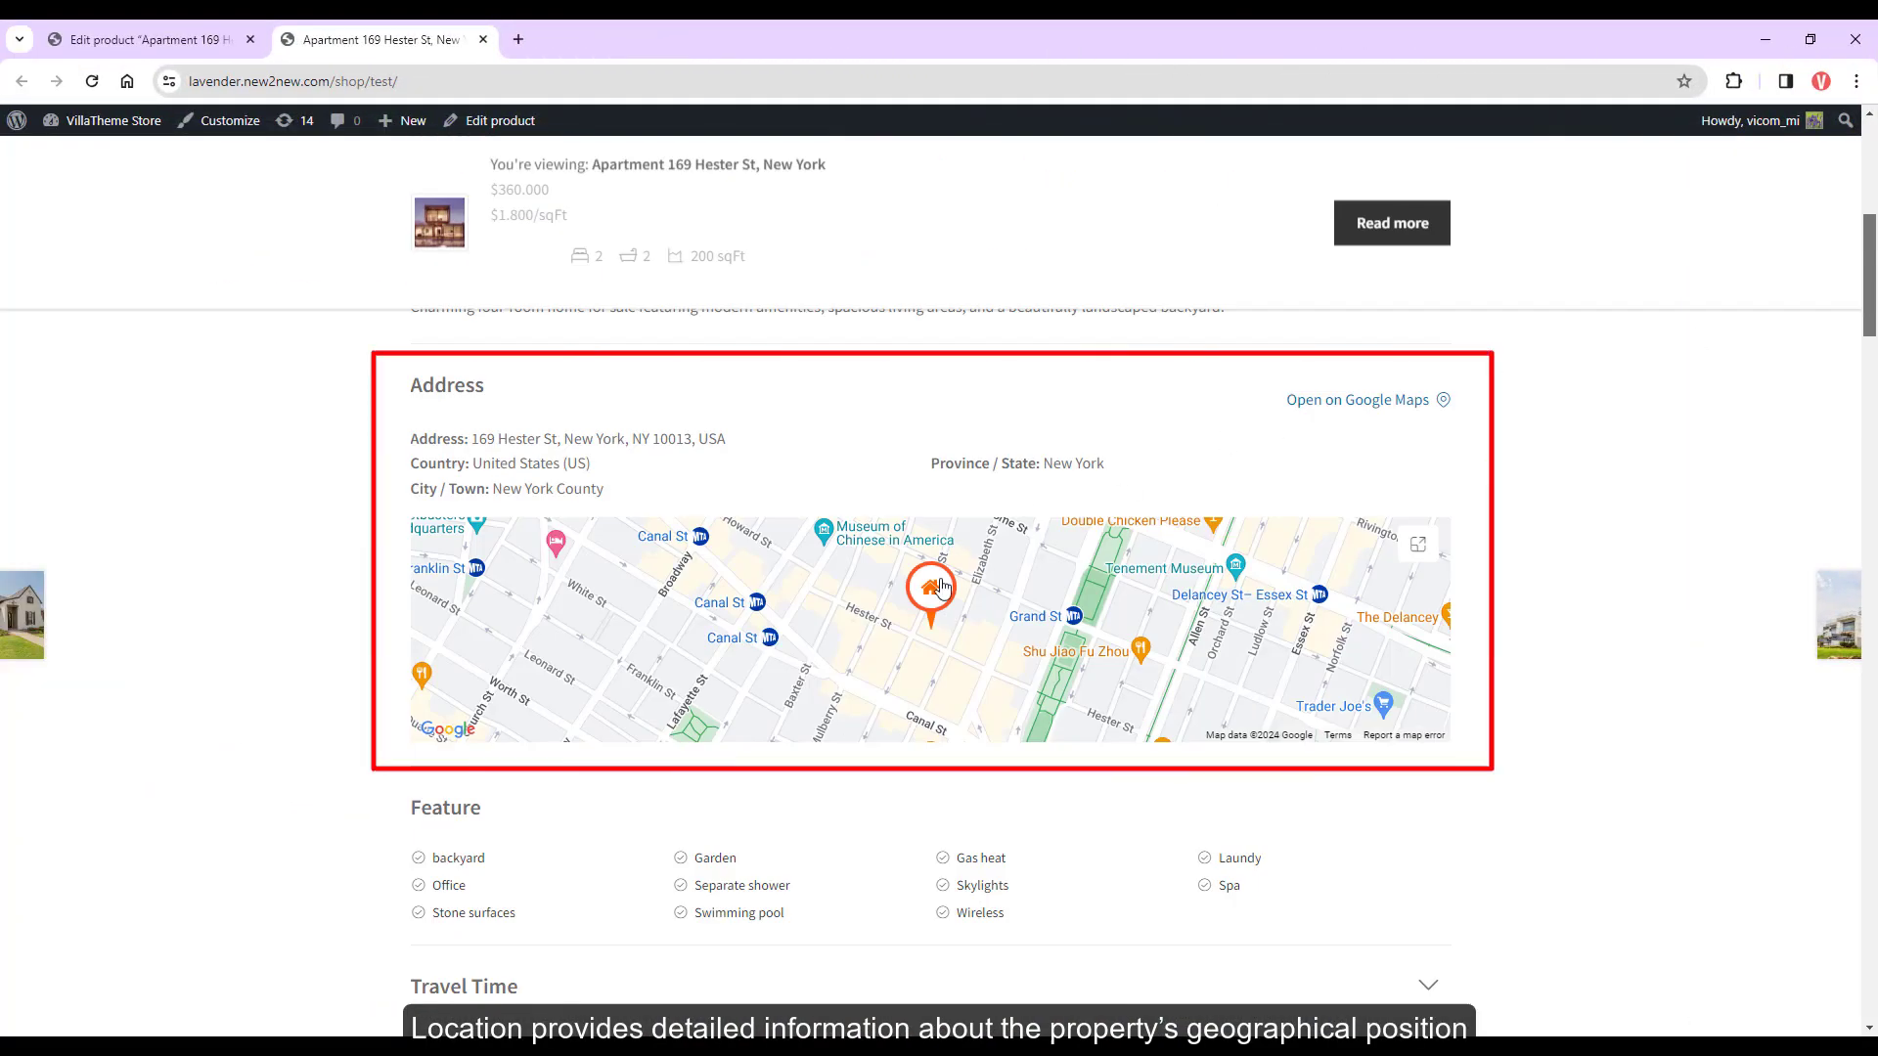
Enlarge the property map, zoom in on satellite, then switch to street map and zoom again
click(884, 693)
click(939, 934)
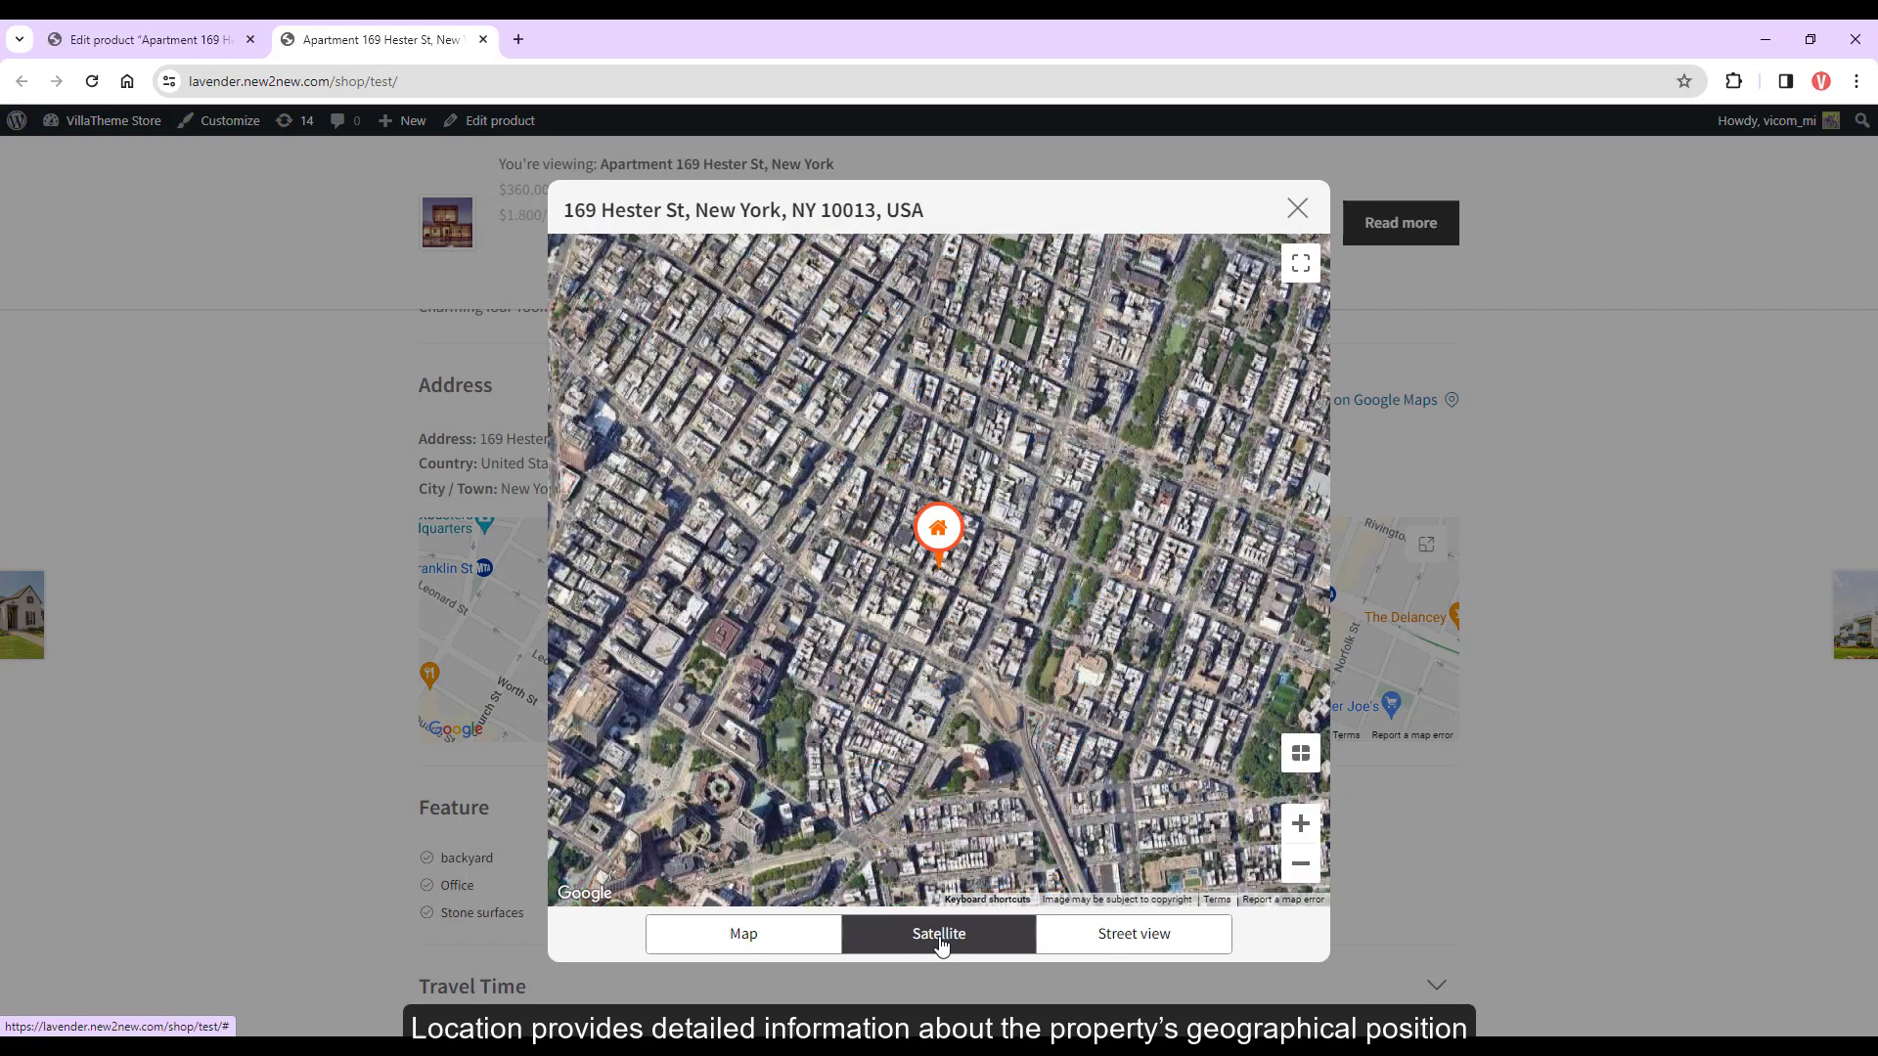
click(1301, 826)
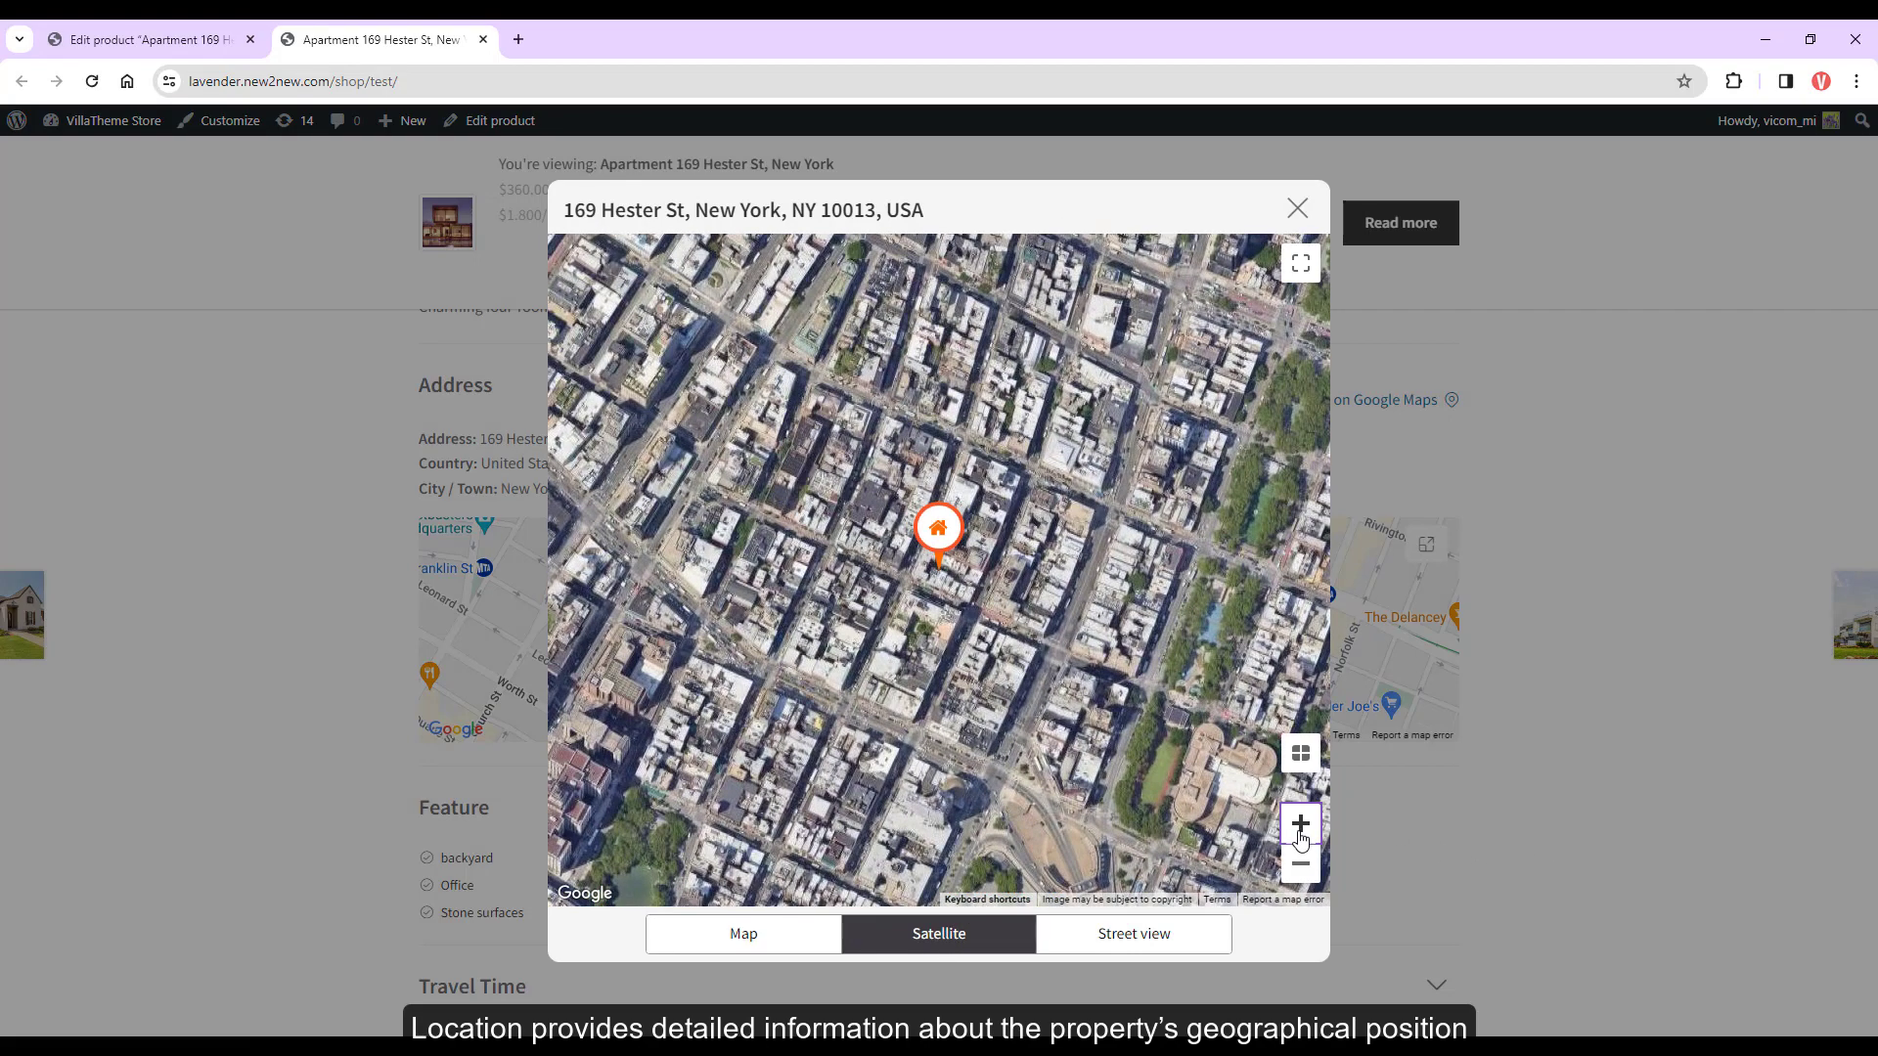
click(770, 942)
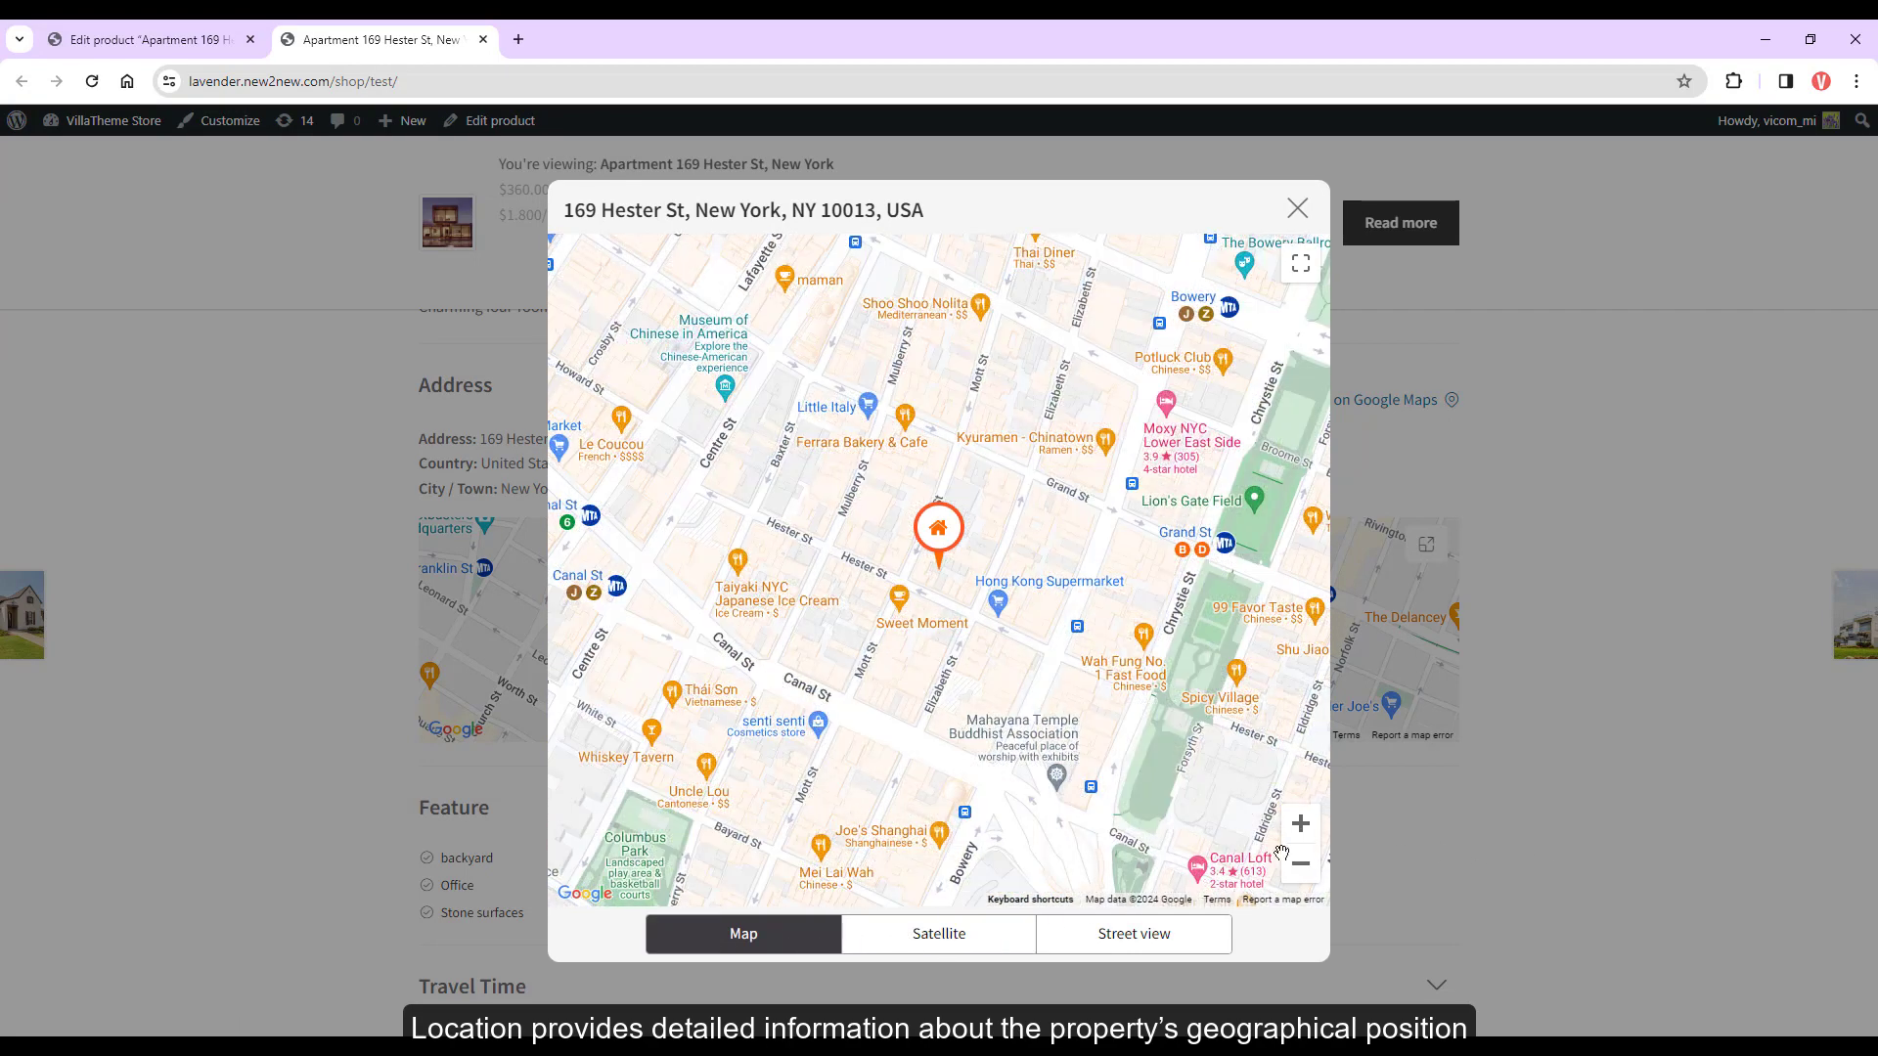
click(1299, 822)
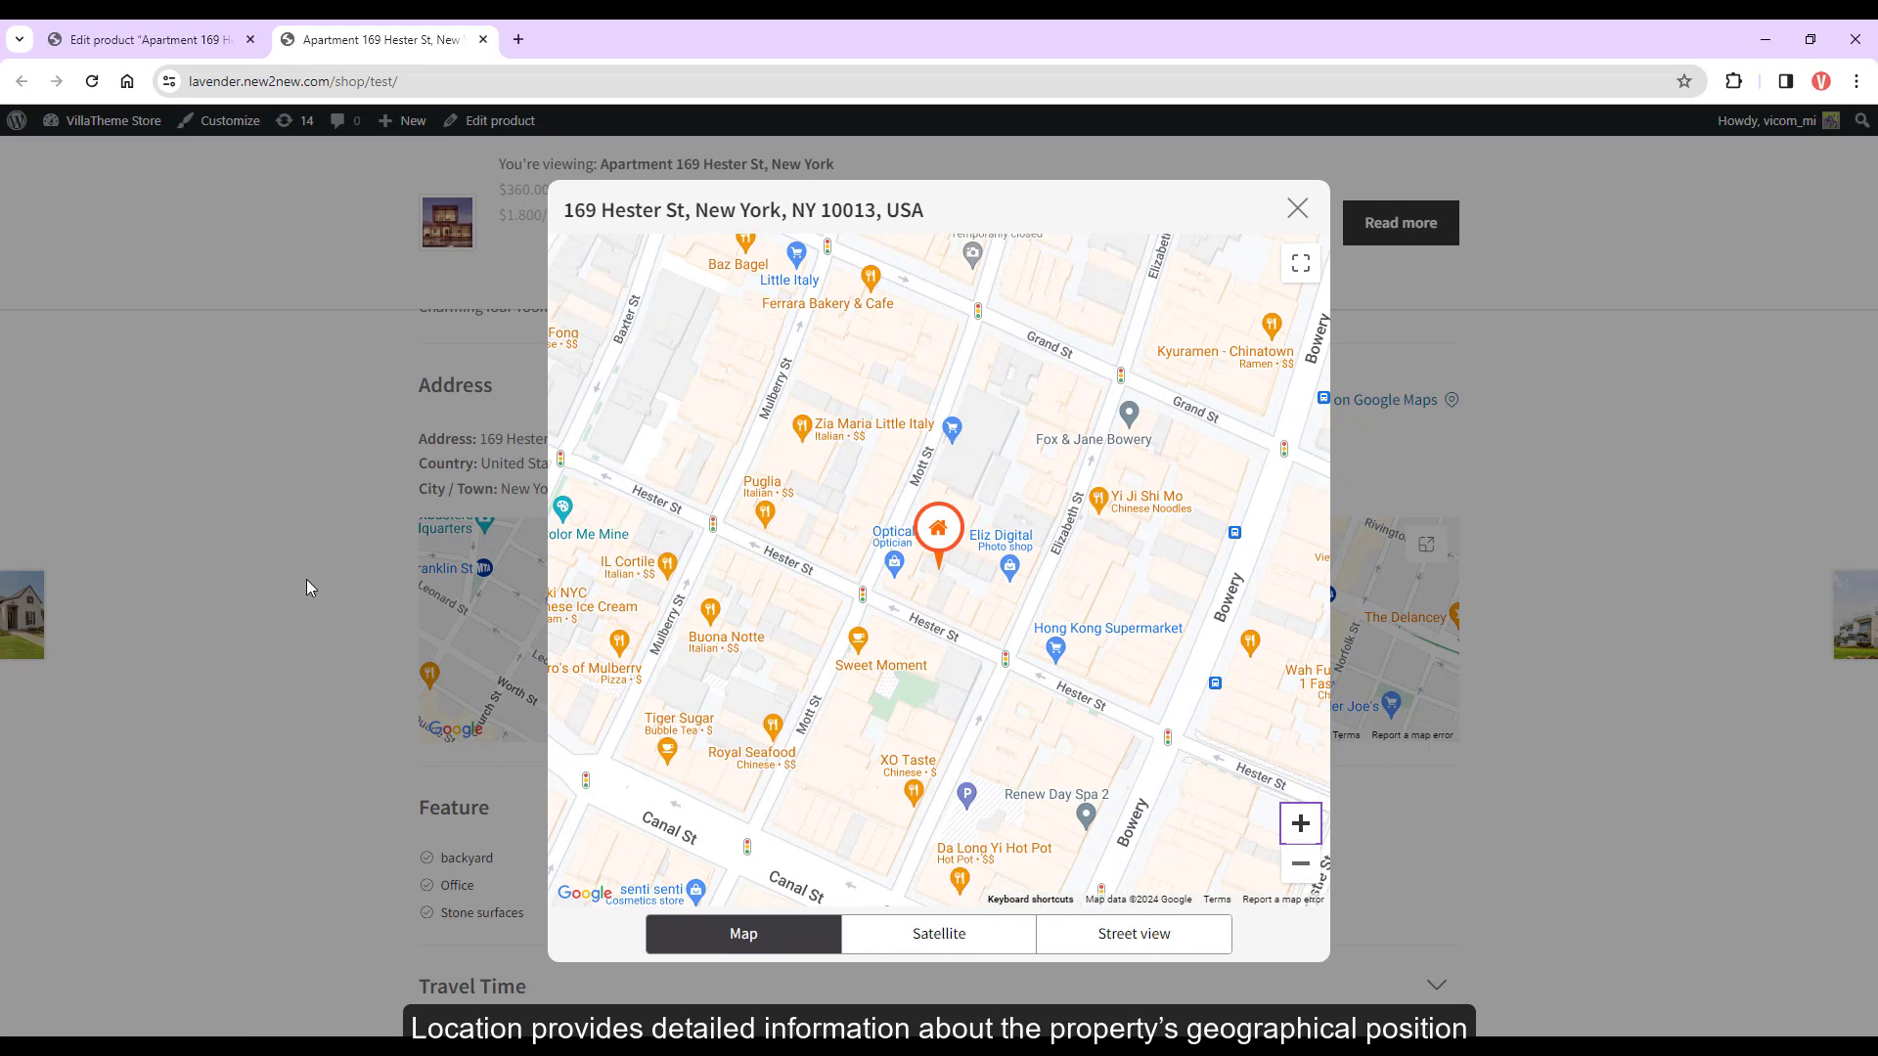
Go to the Google Map settings and check the Maps API key page
click(307, 580)
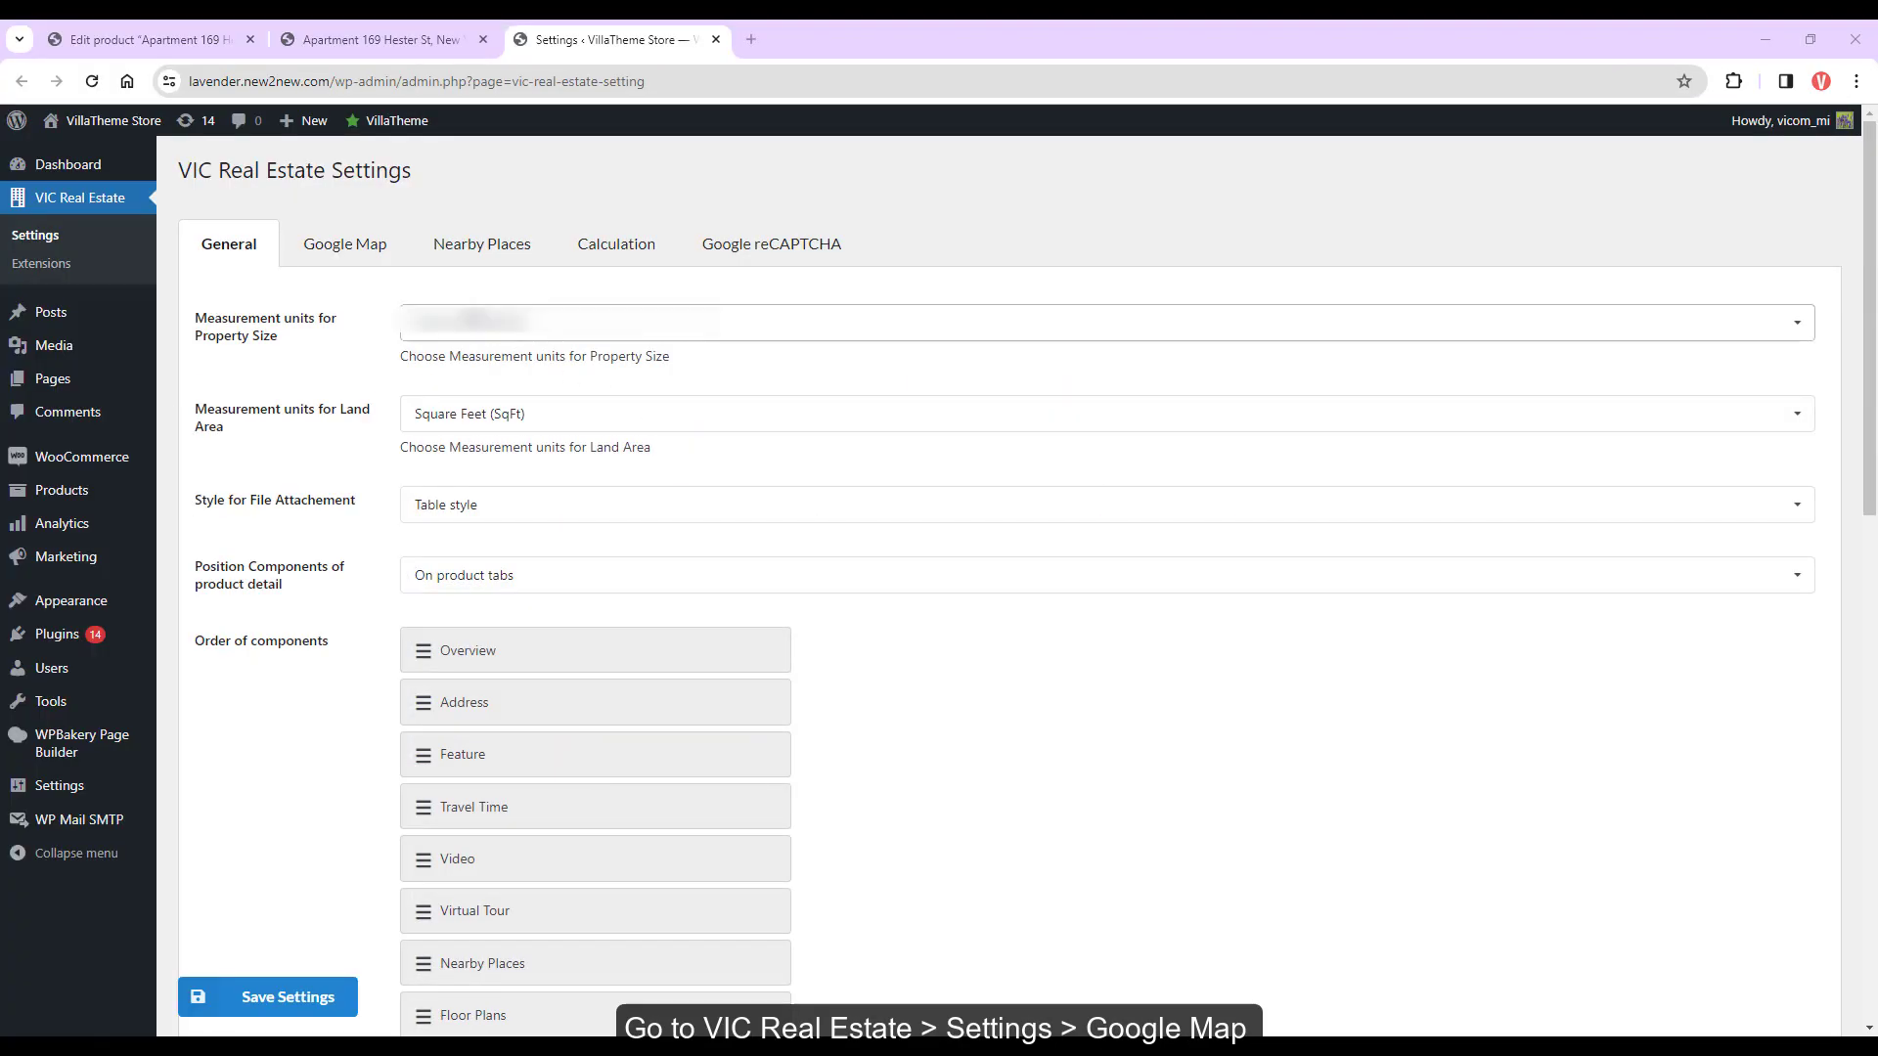
click(365, 253)
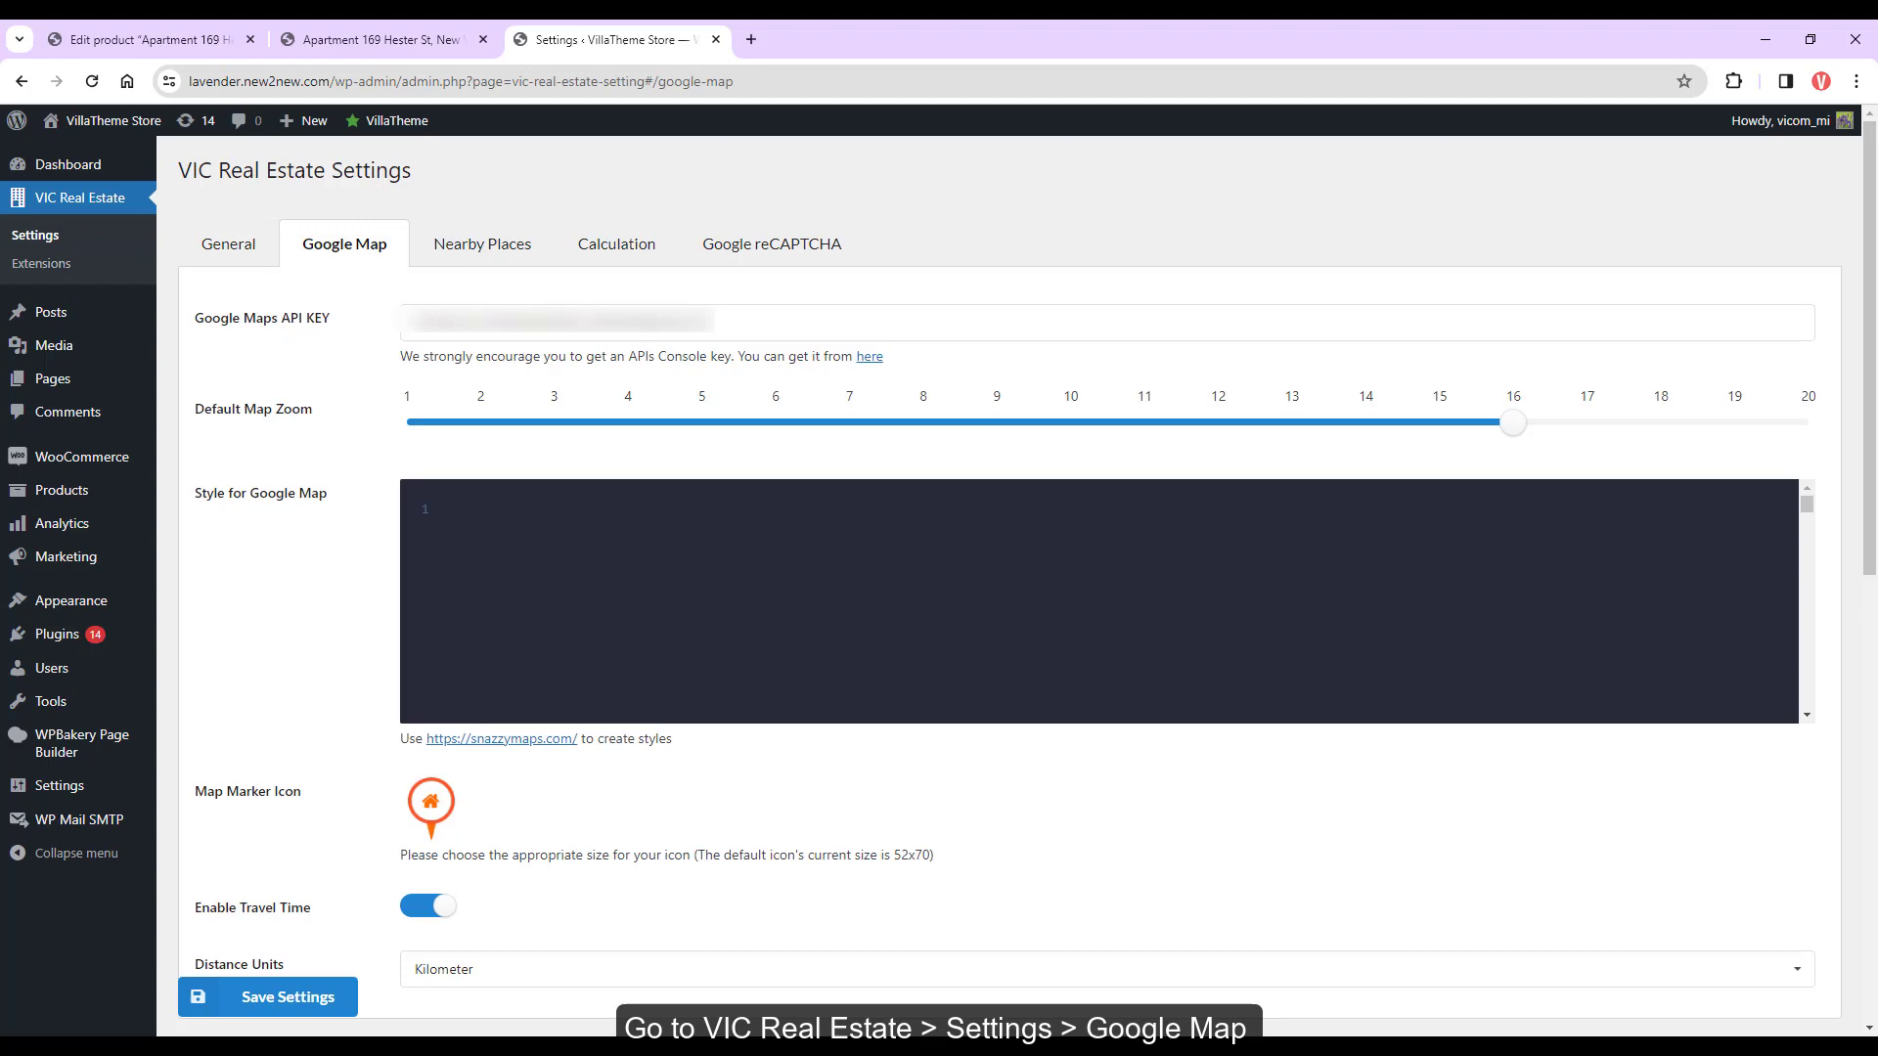
click(869, 356)
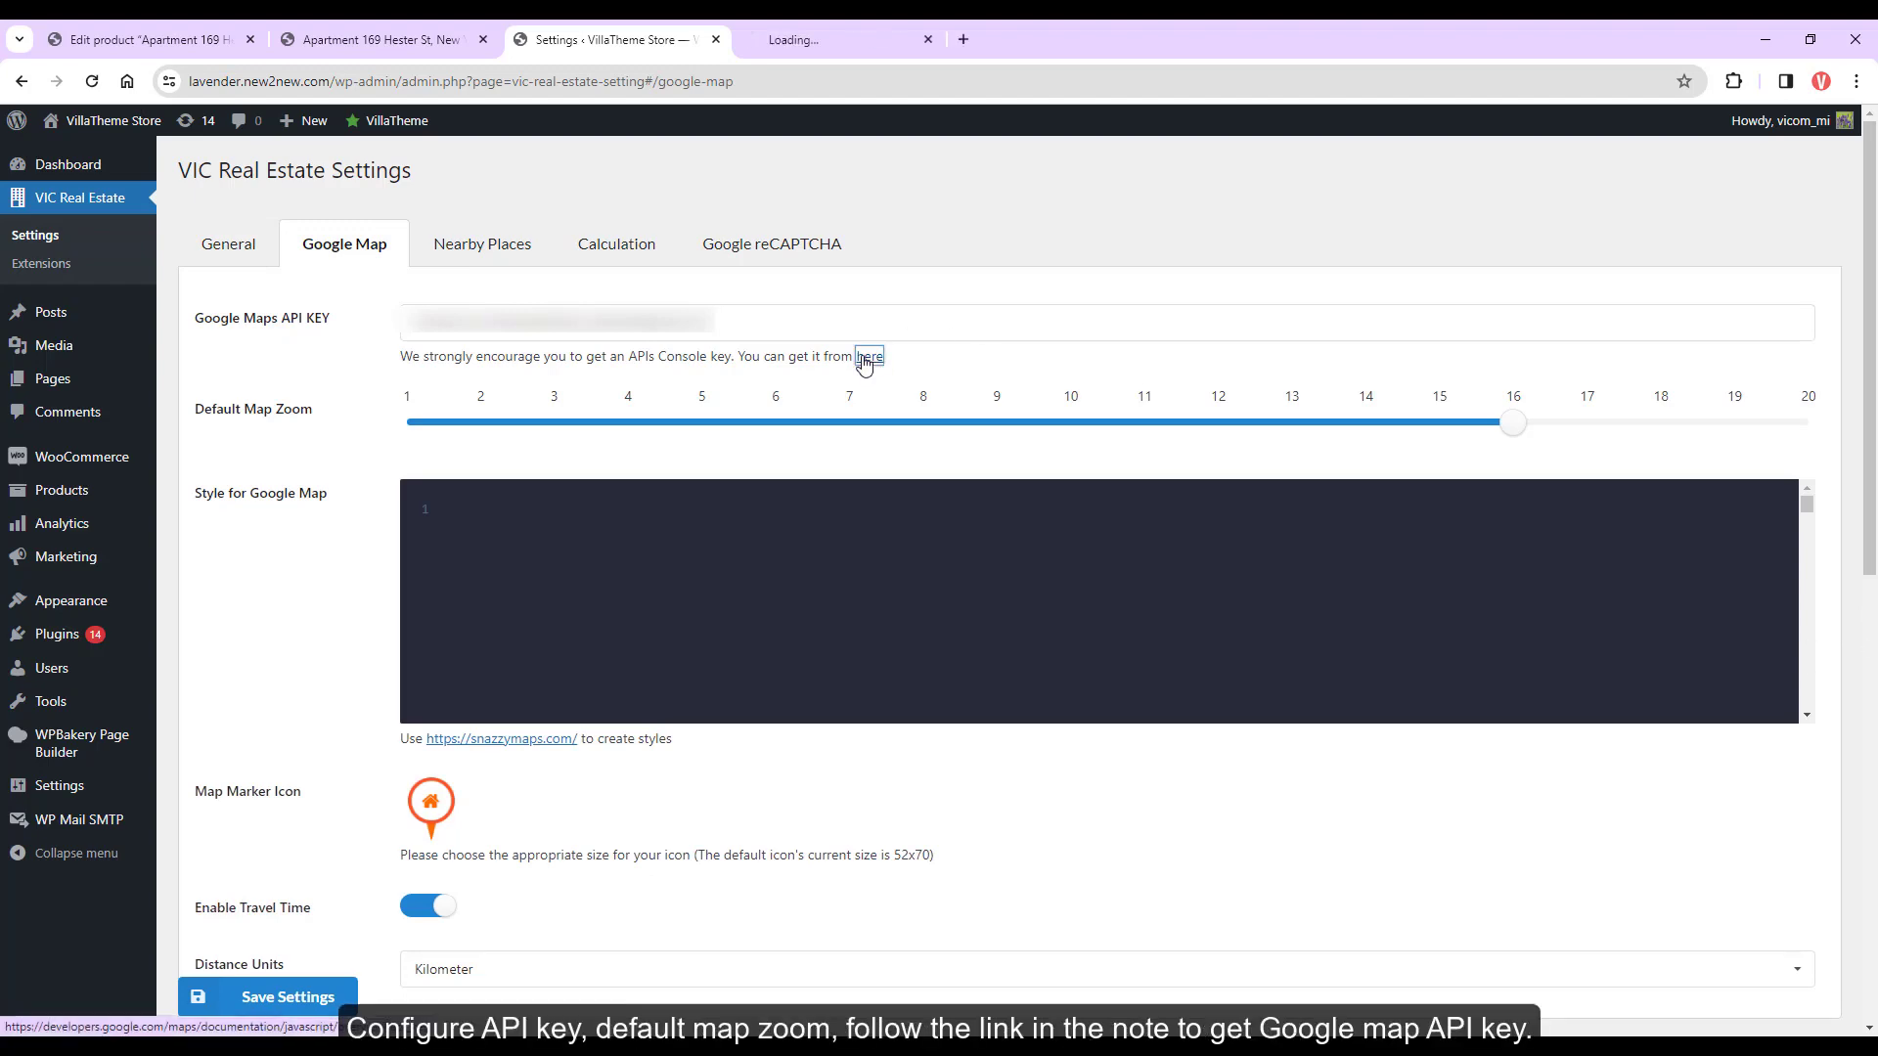
middle_click(812, 39)
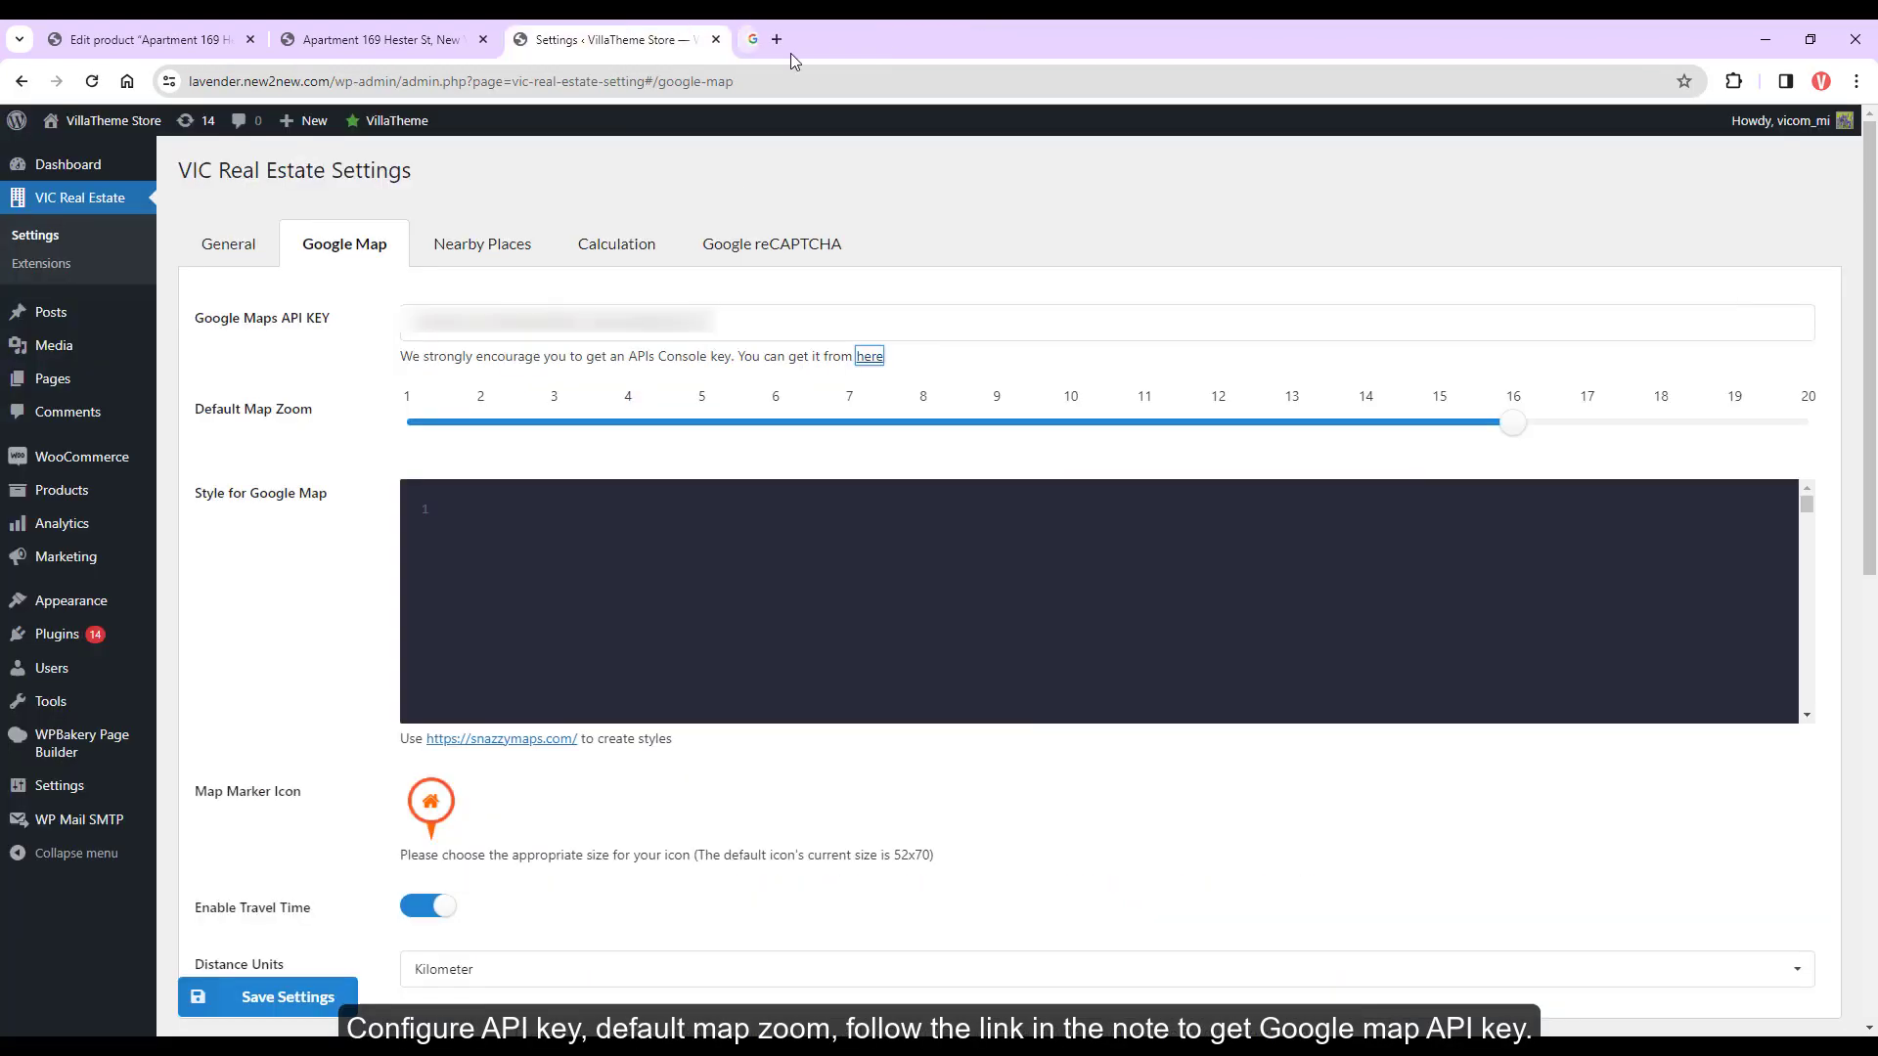
Lower Default Map Zoom from 16 to 12
drag(1503, 438, 1261, 427)
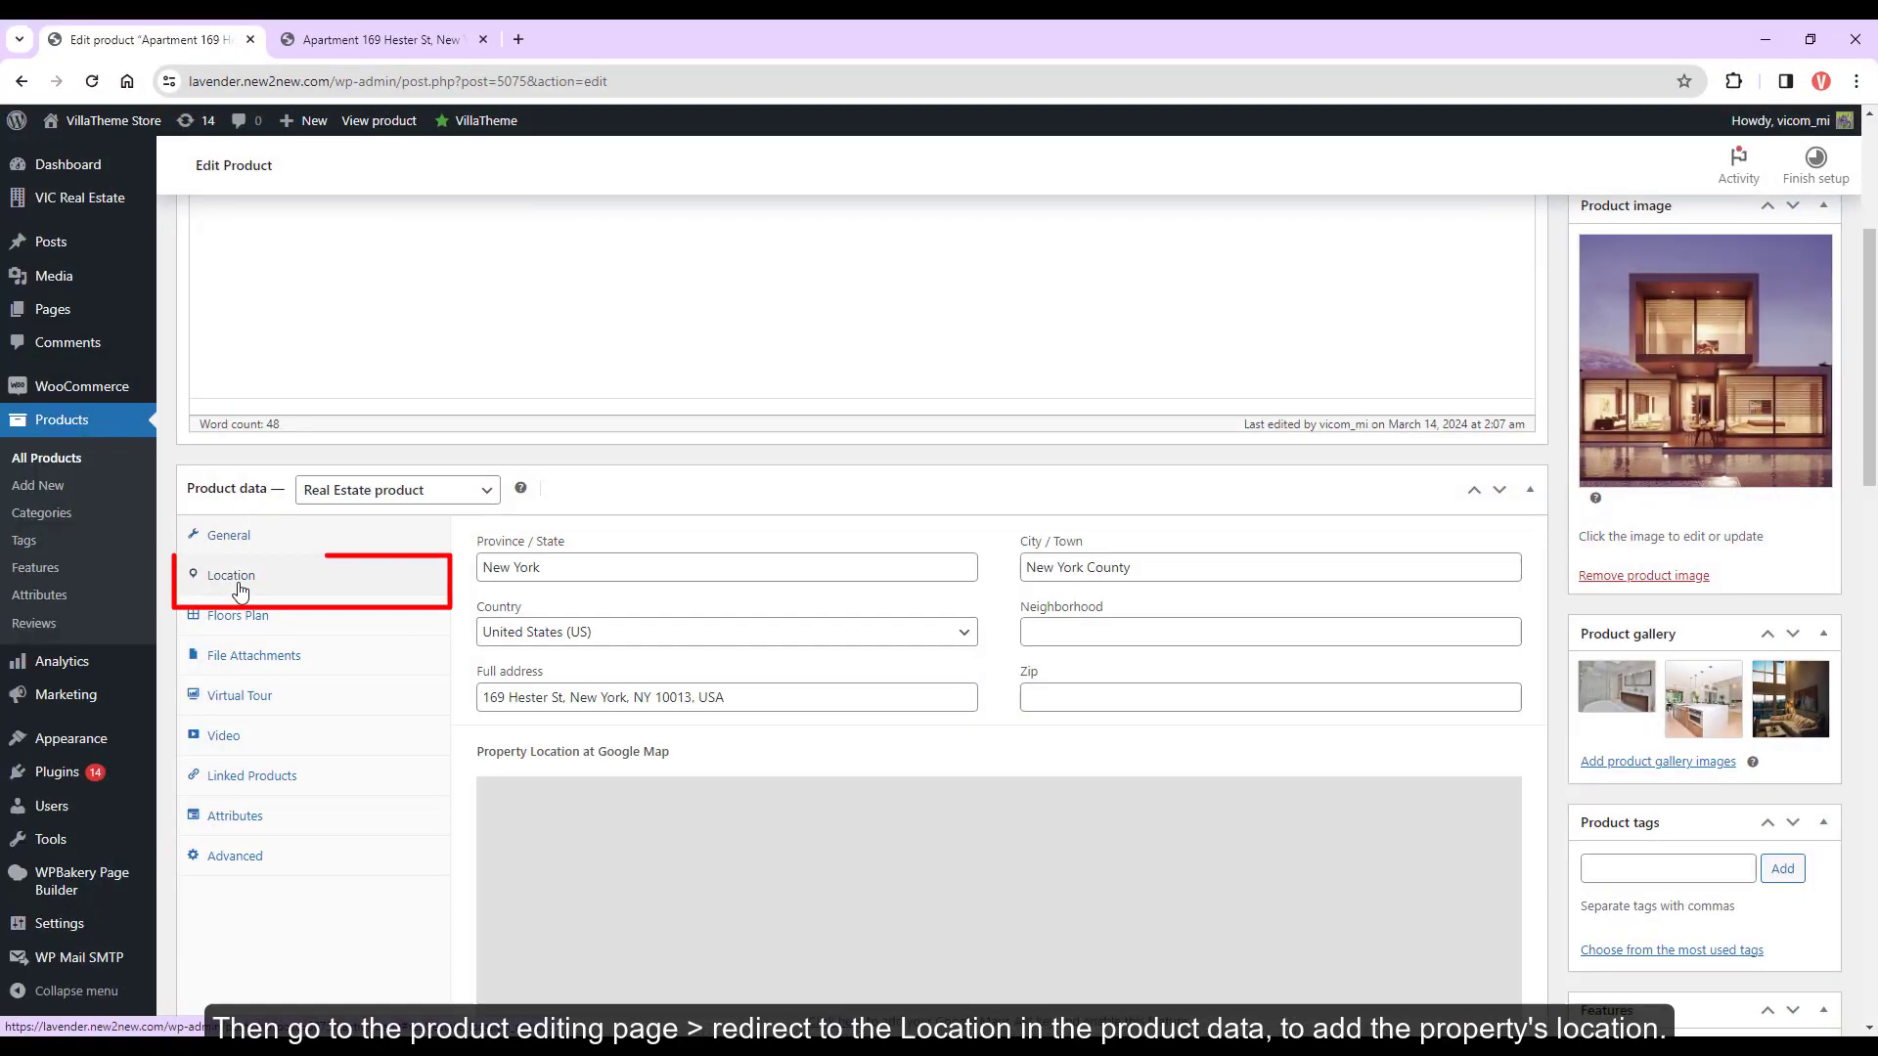
scroll(1420, 786, down, 2)
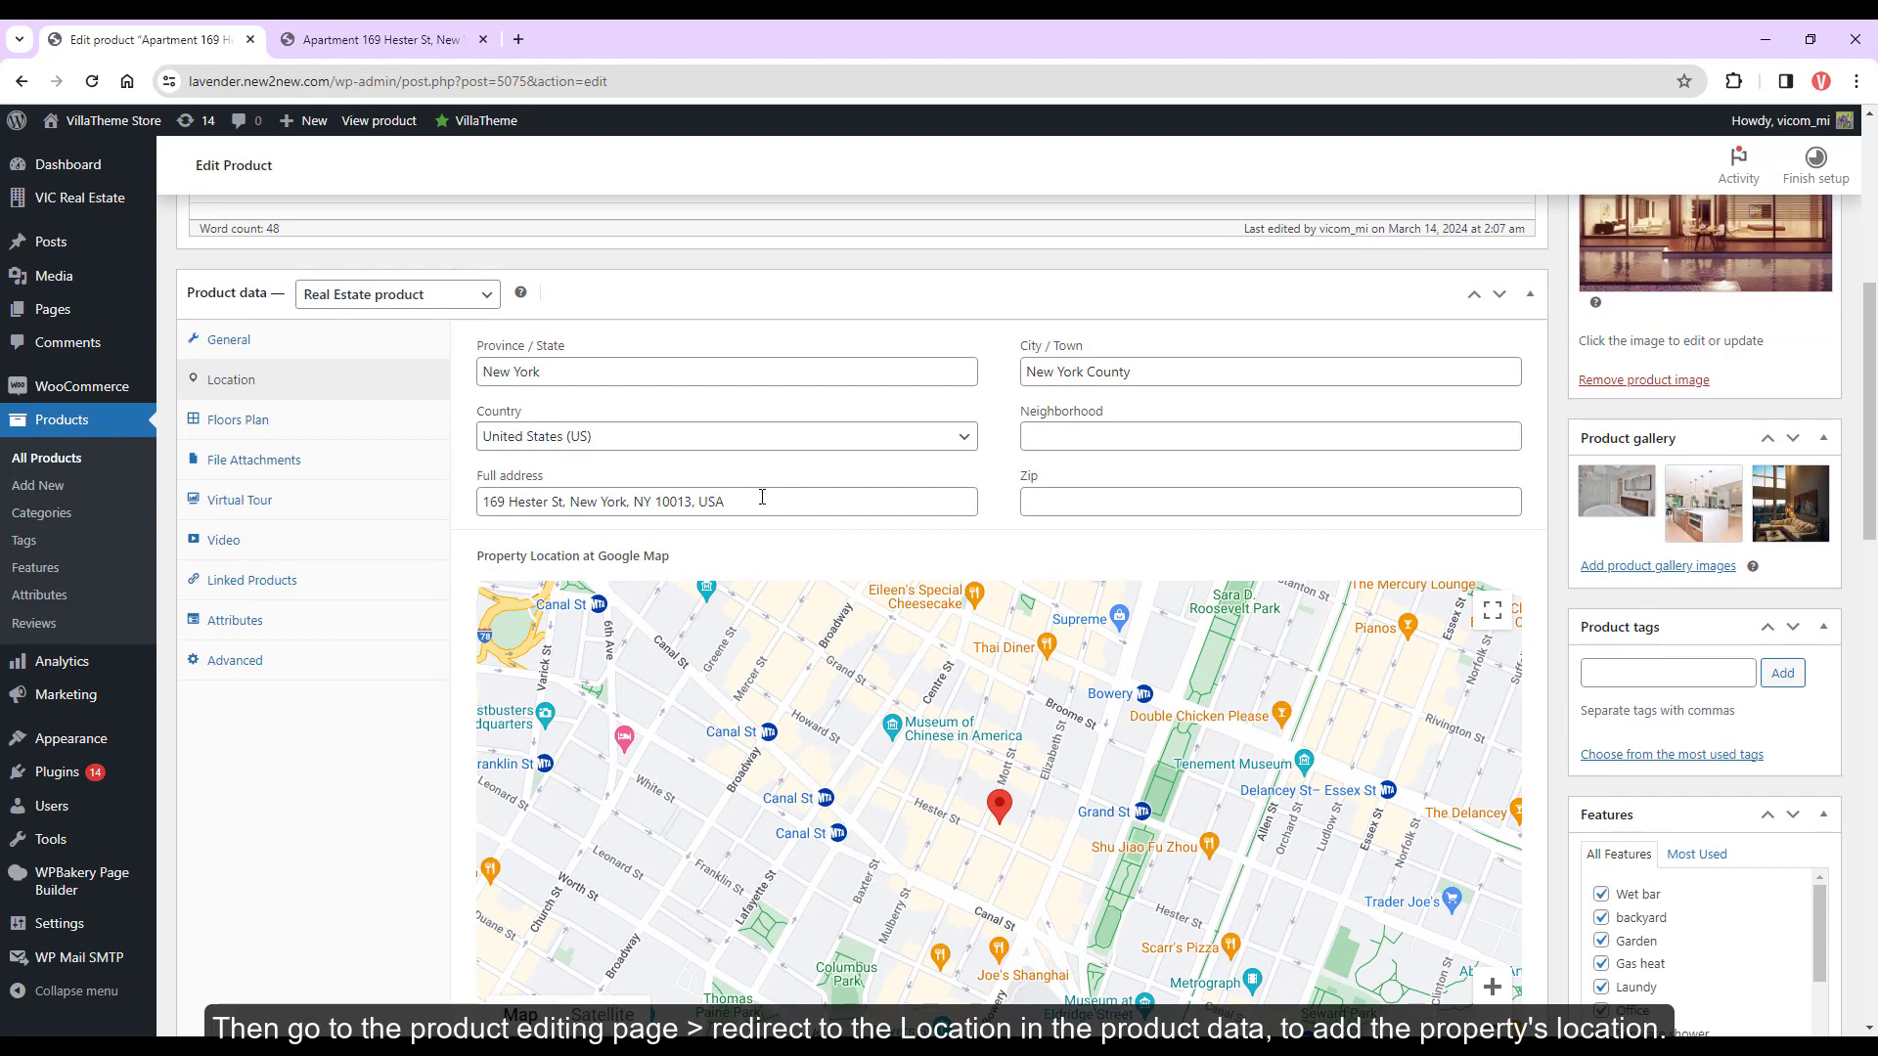
scroll(761, 497, down, 3)
scroll(811, 712, up, 2)
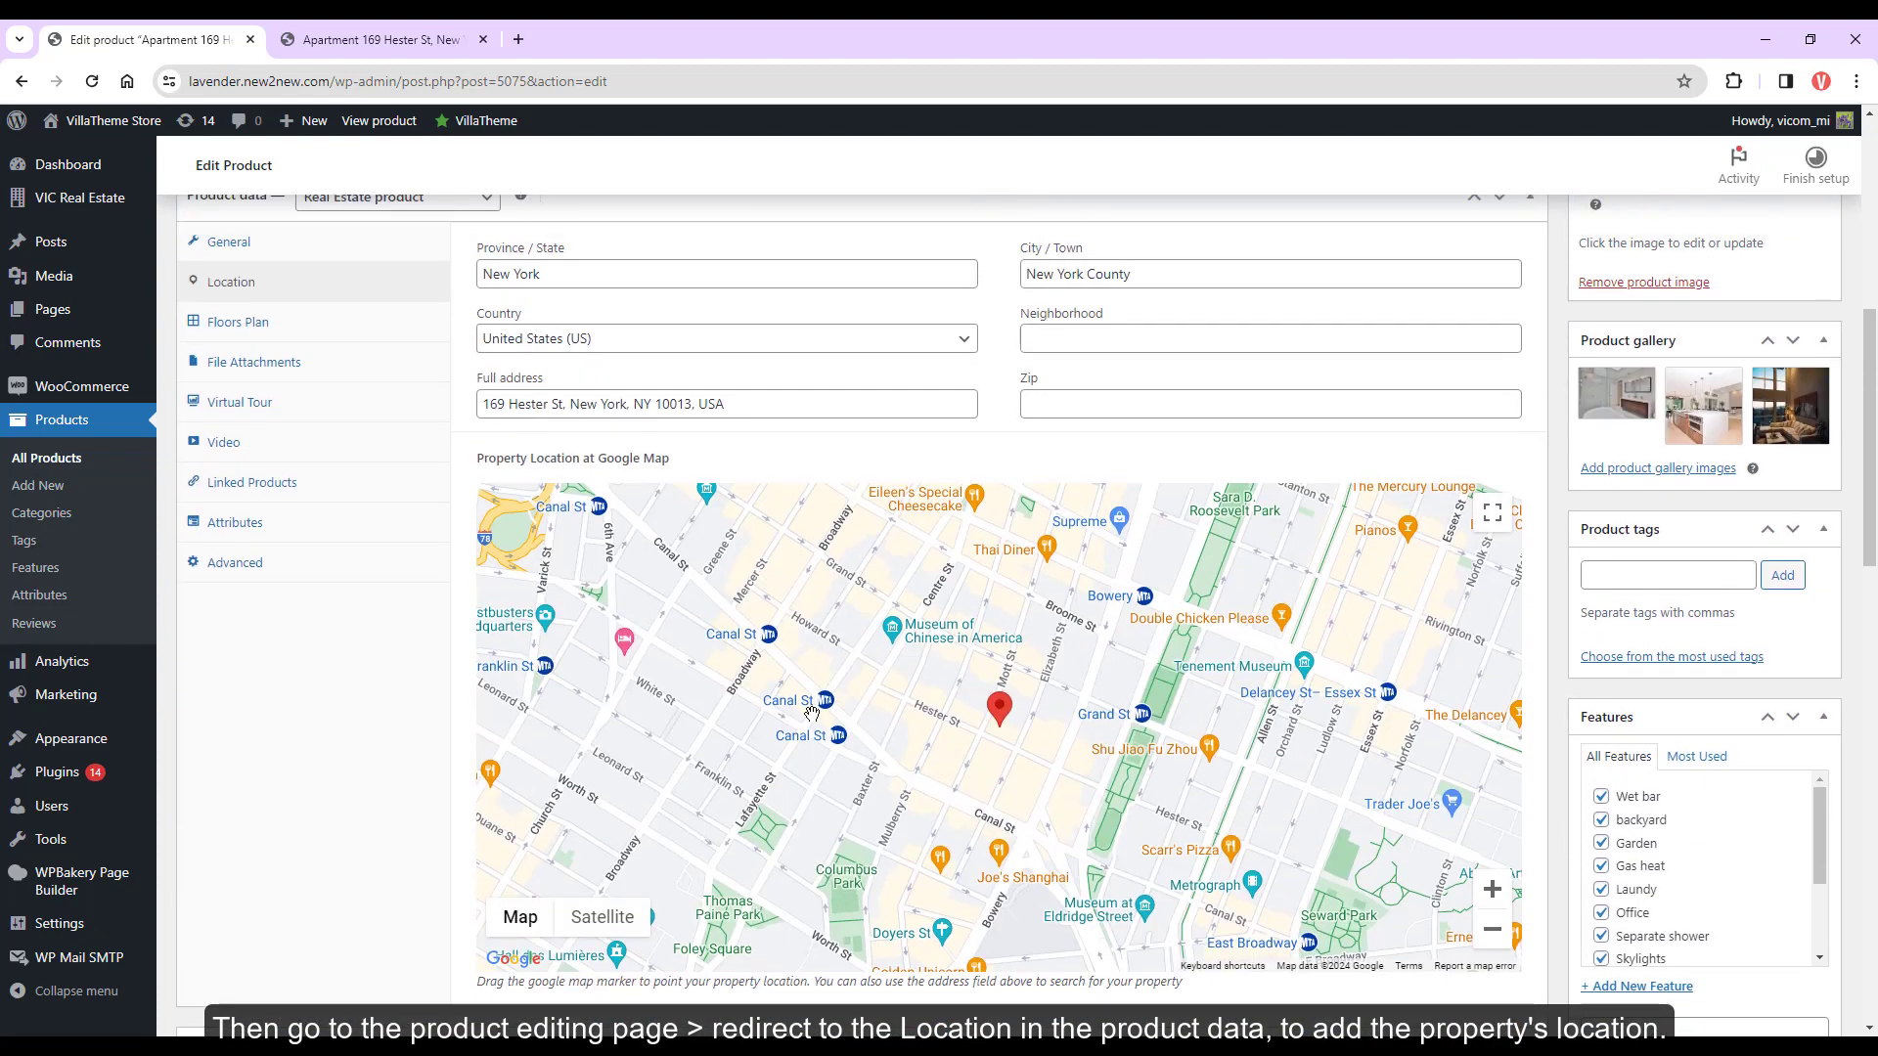
Switch the property map to satellite, then copy the Snazzy Maps Interface style JSON
click(622, 927)
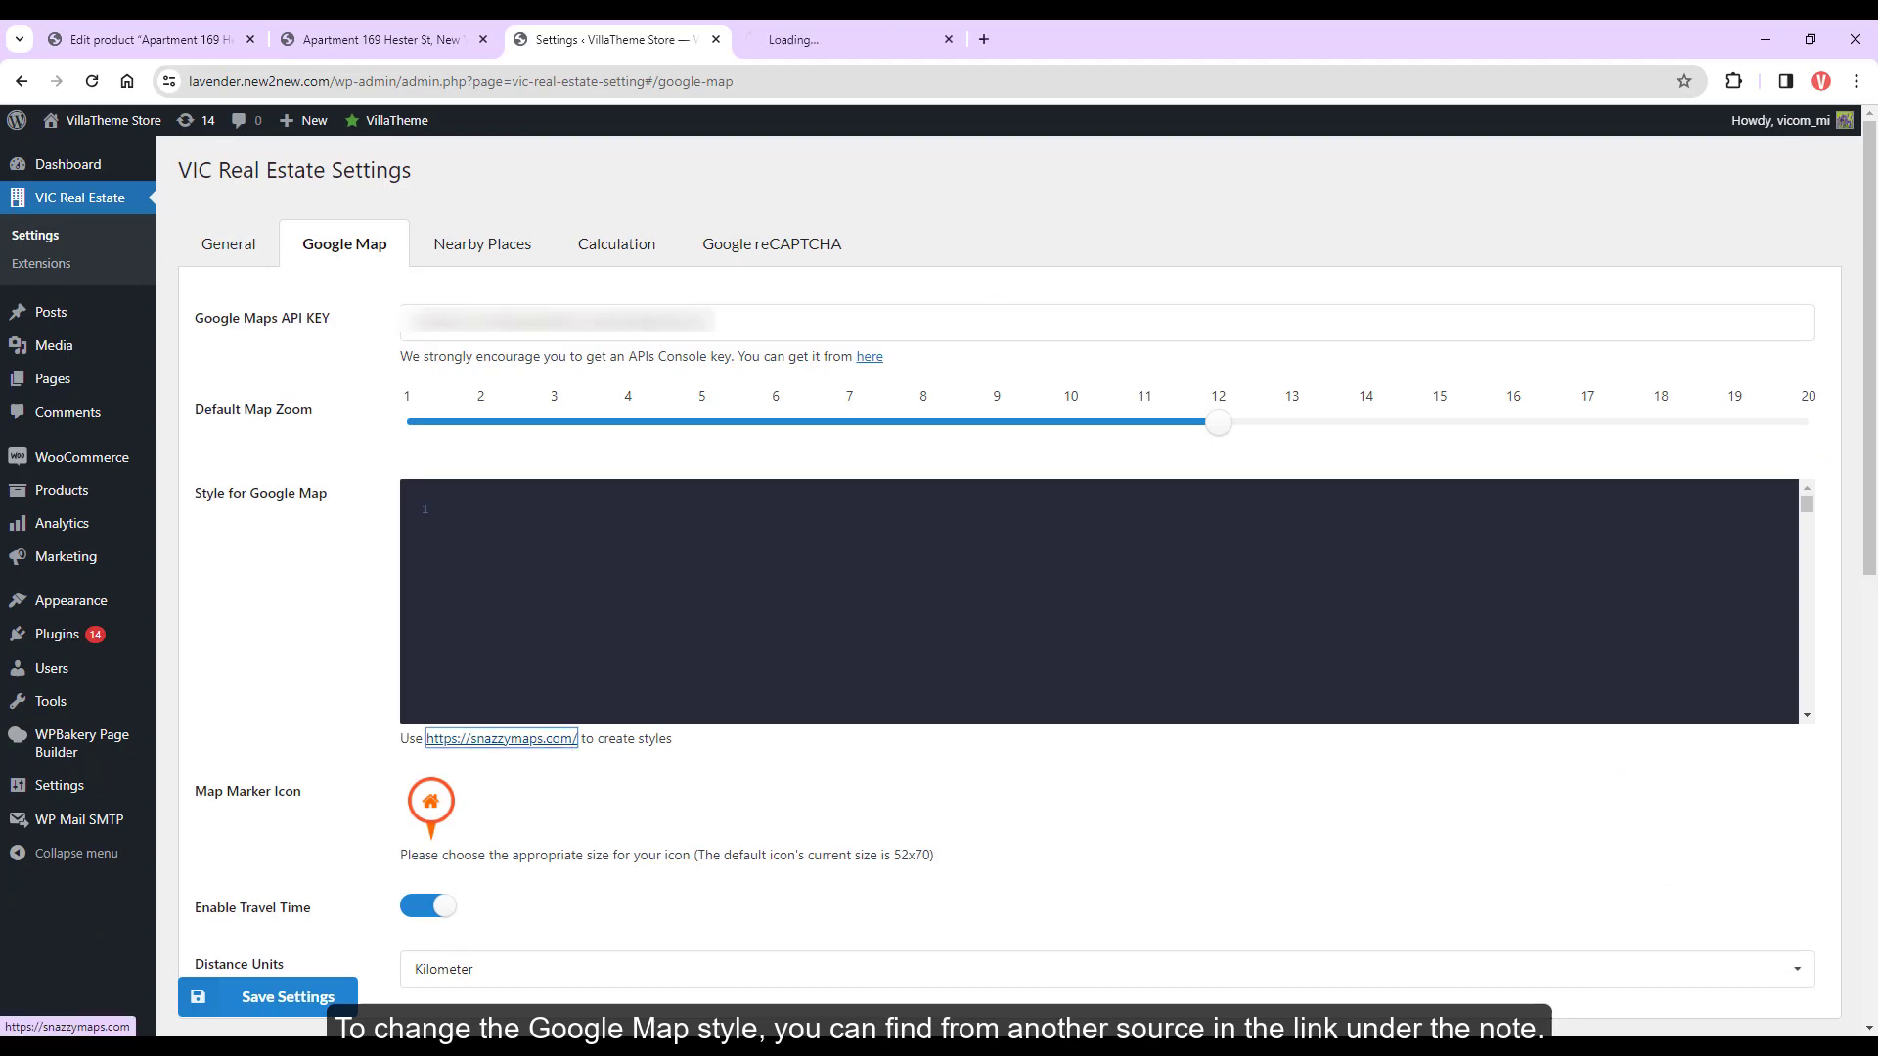
click(841, 39)
scroll(998, 570, down, 8)
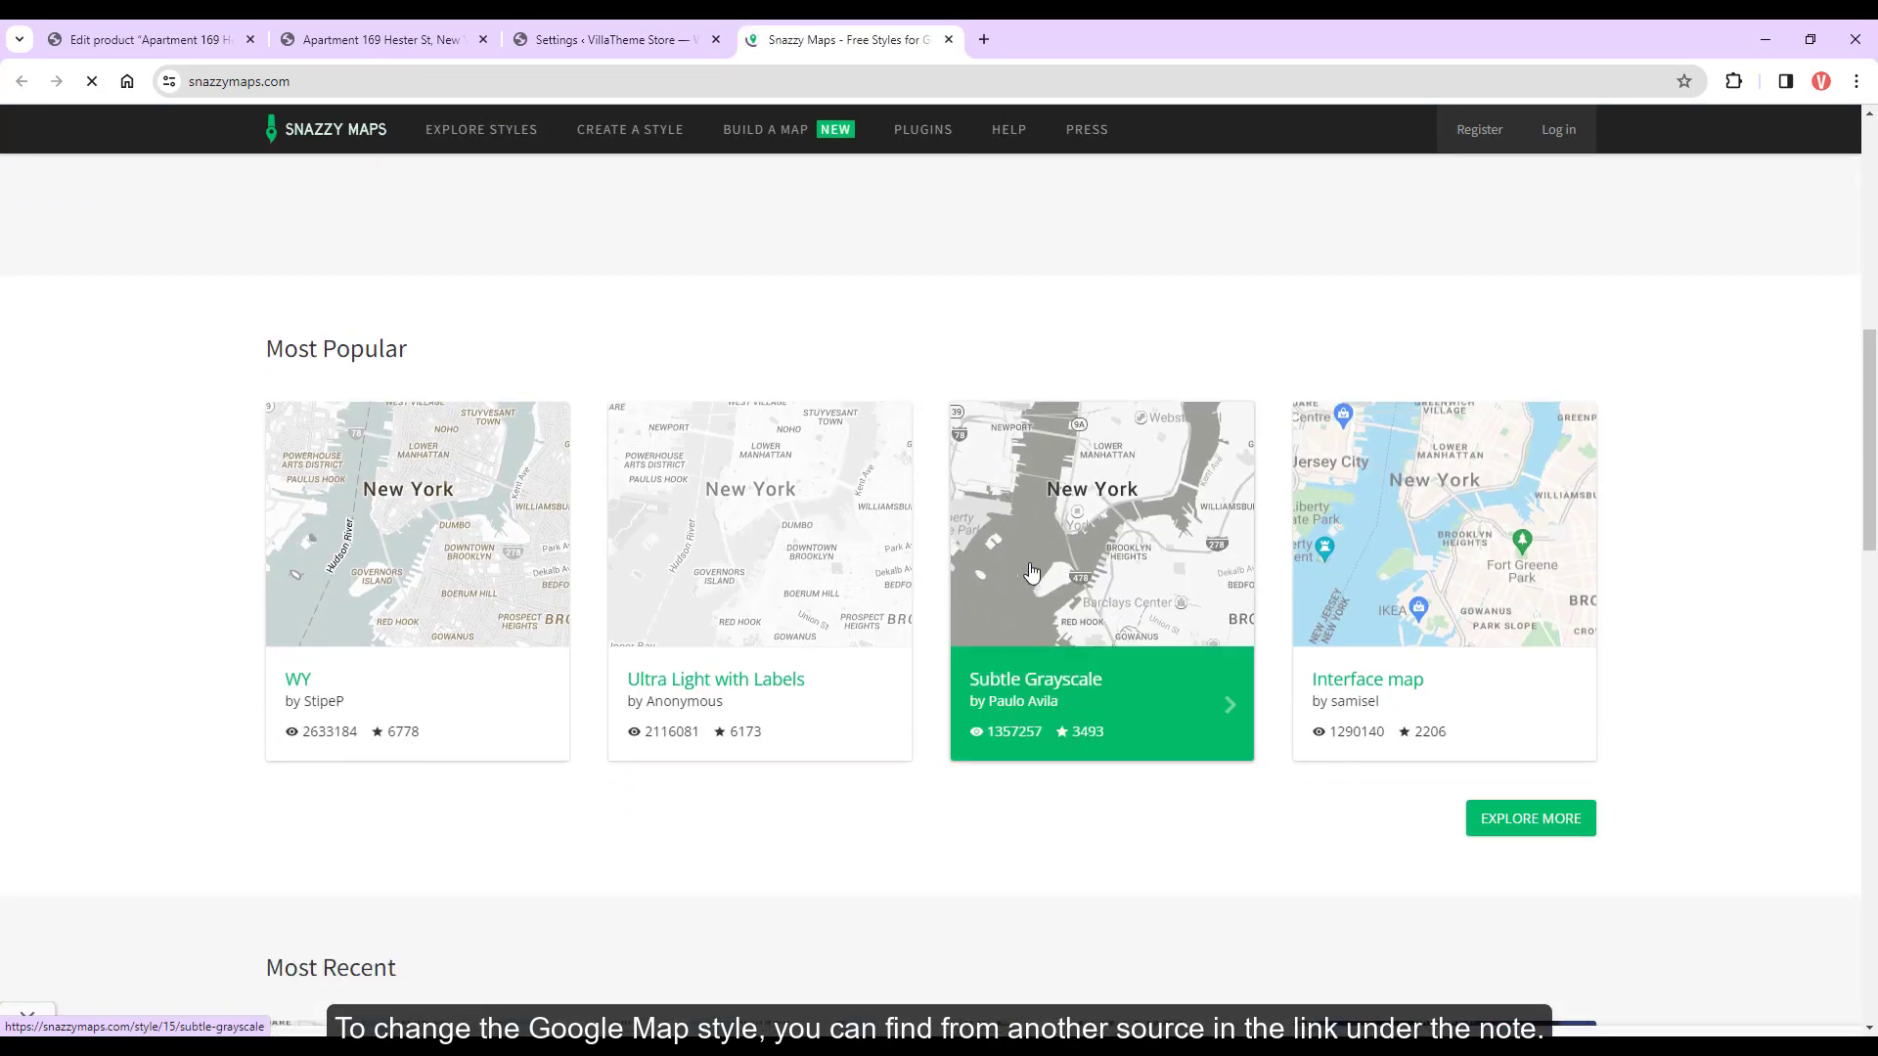
click(1437, 587)
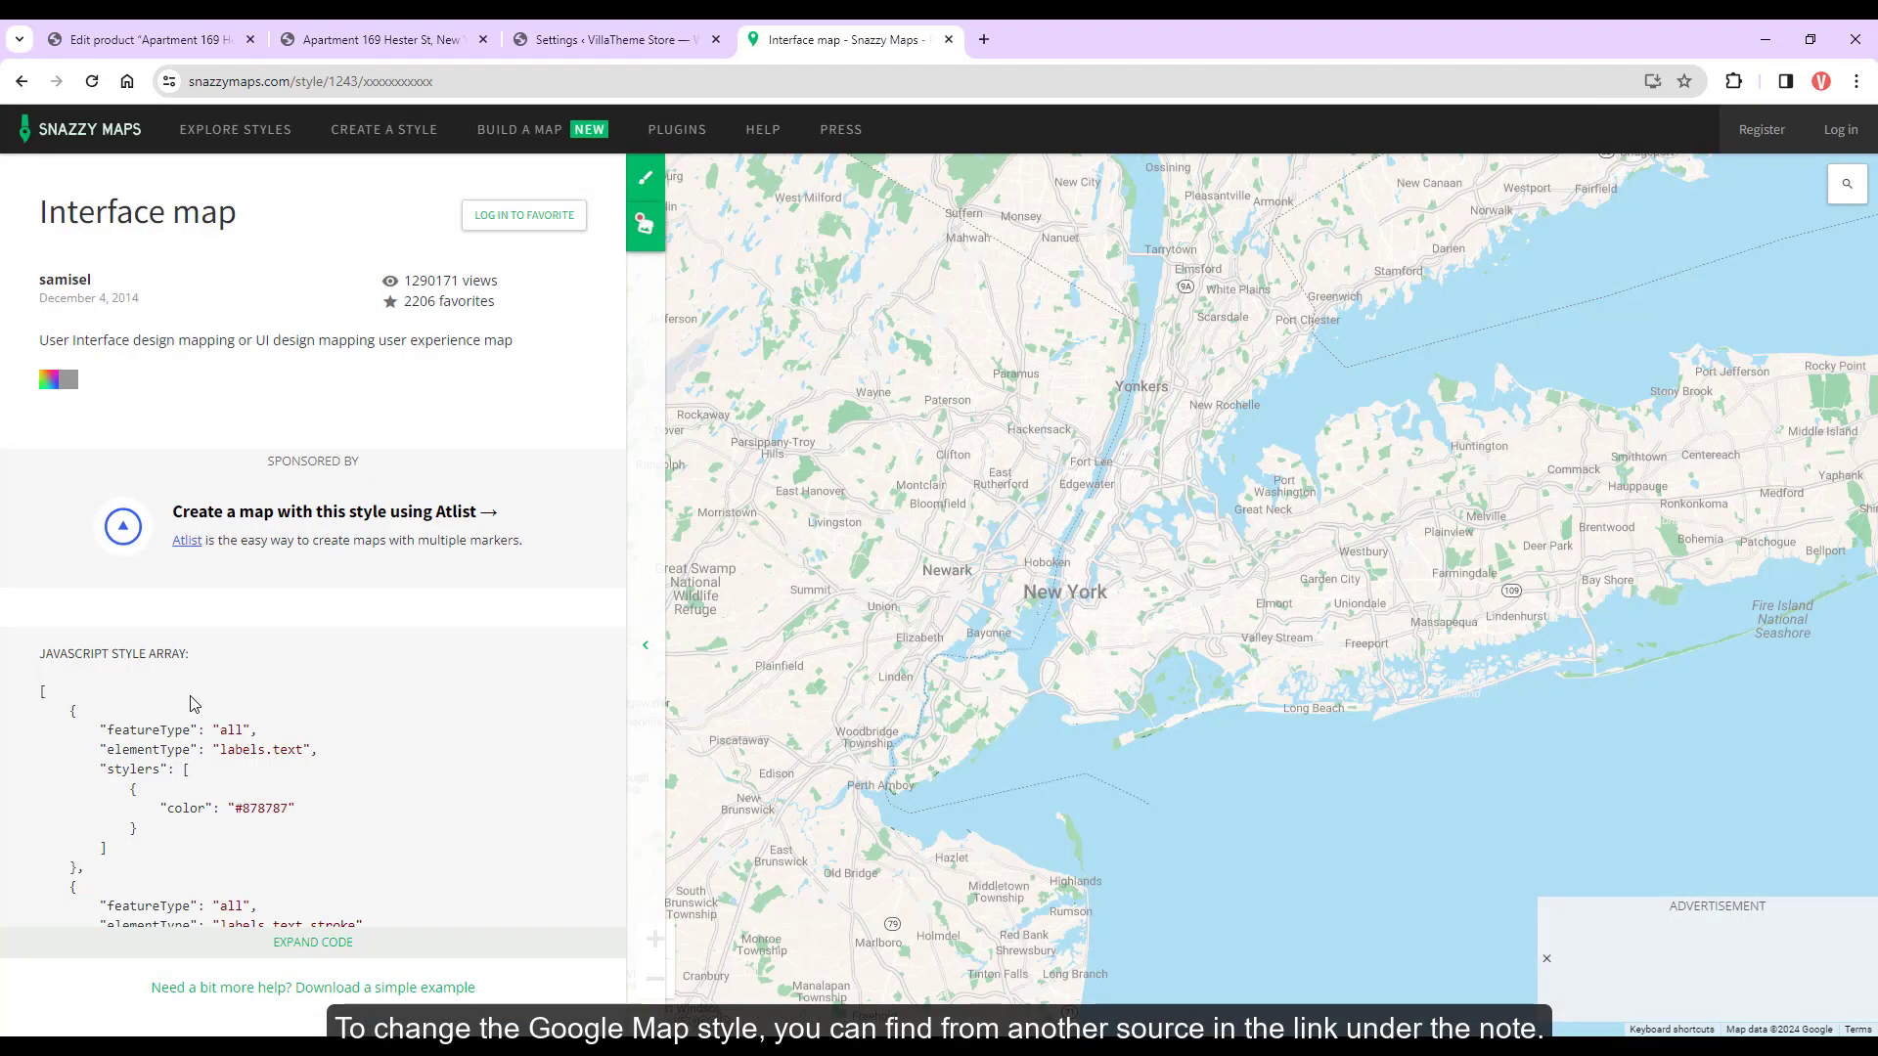
scroll(319, 963, down, 3)
drag(39, 393, 382, 920)
Paste the Interface style into Style for Google Map, save settings, and reload the property page
click(597, 39)
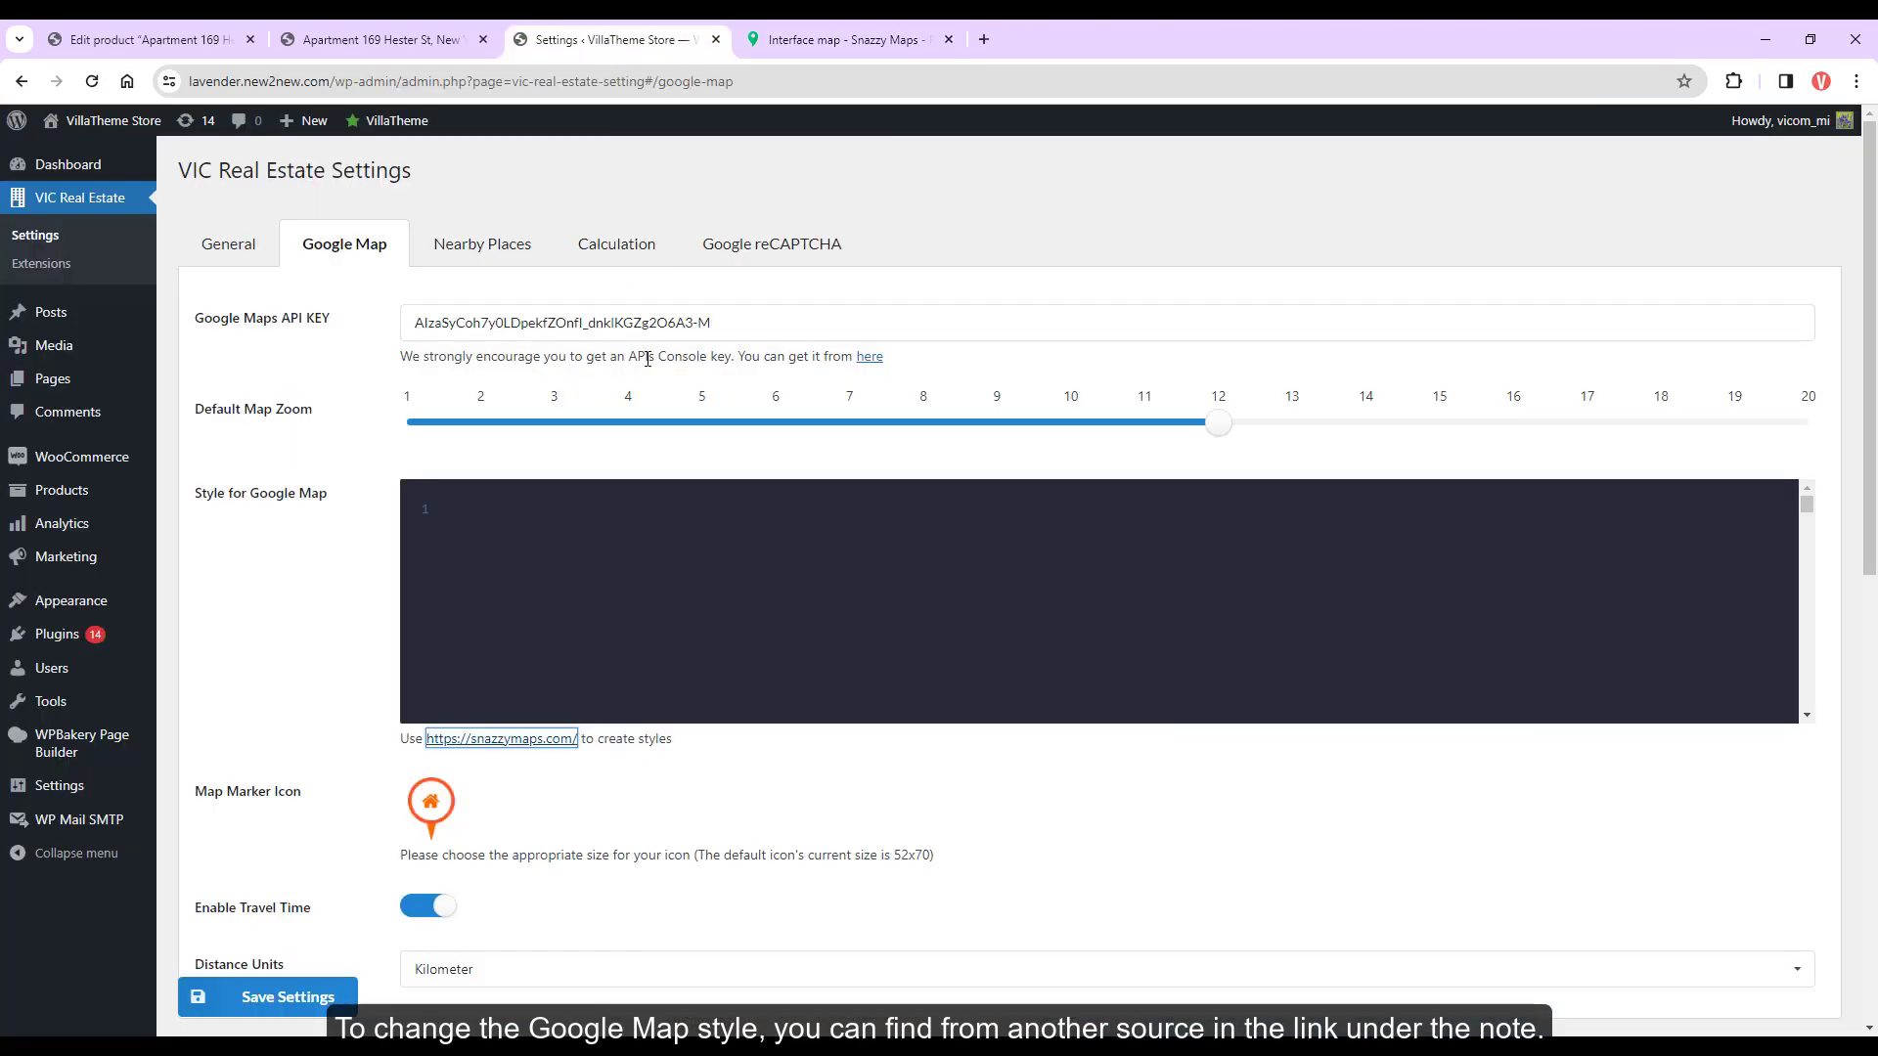
click(298, 999)
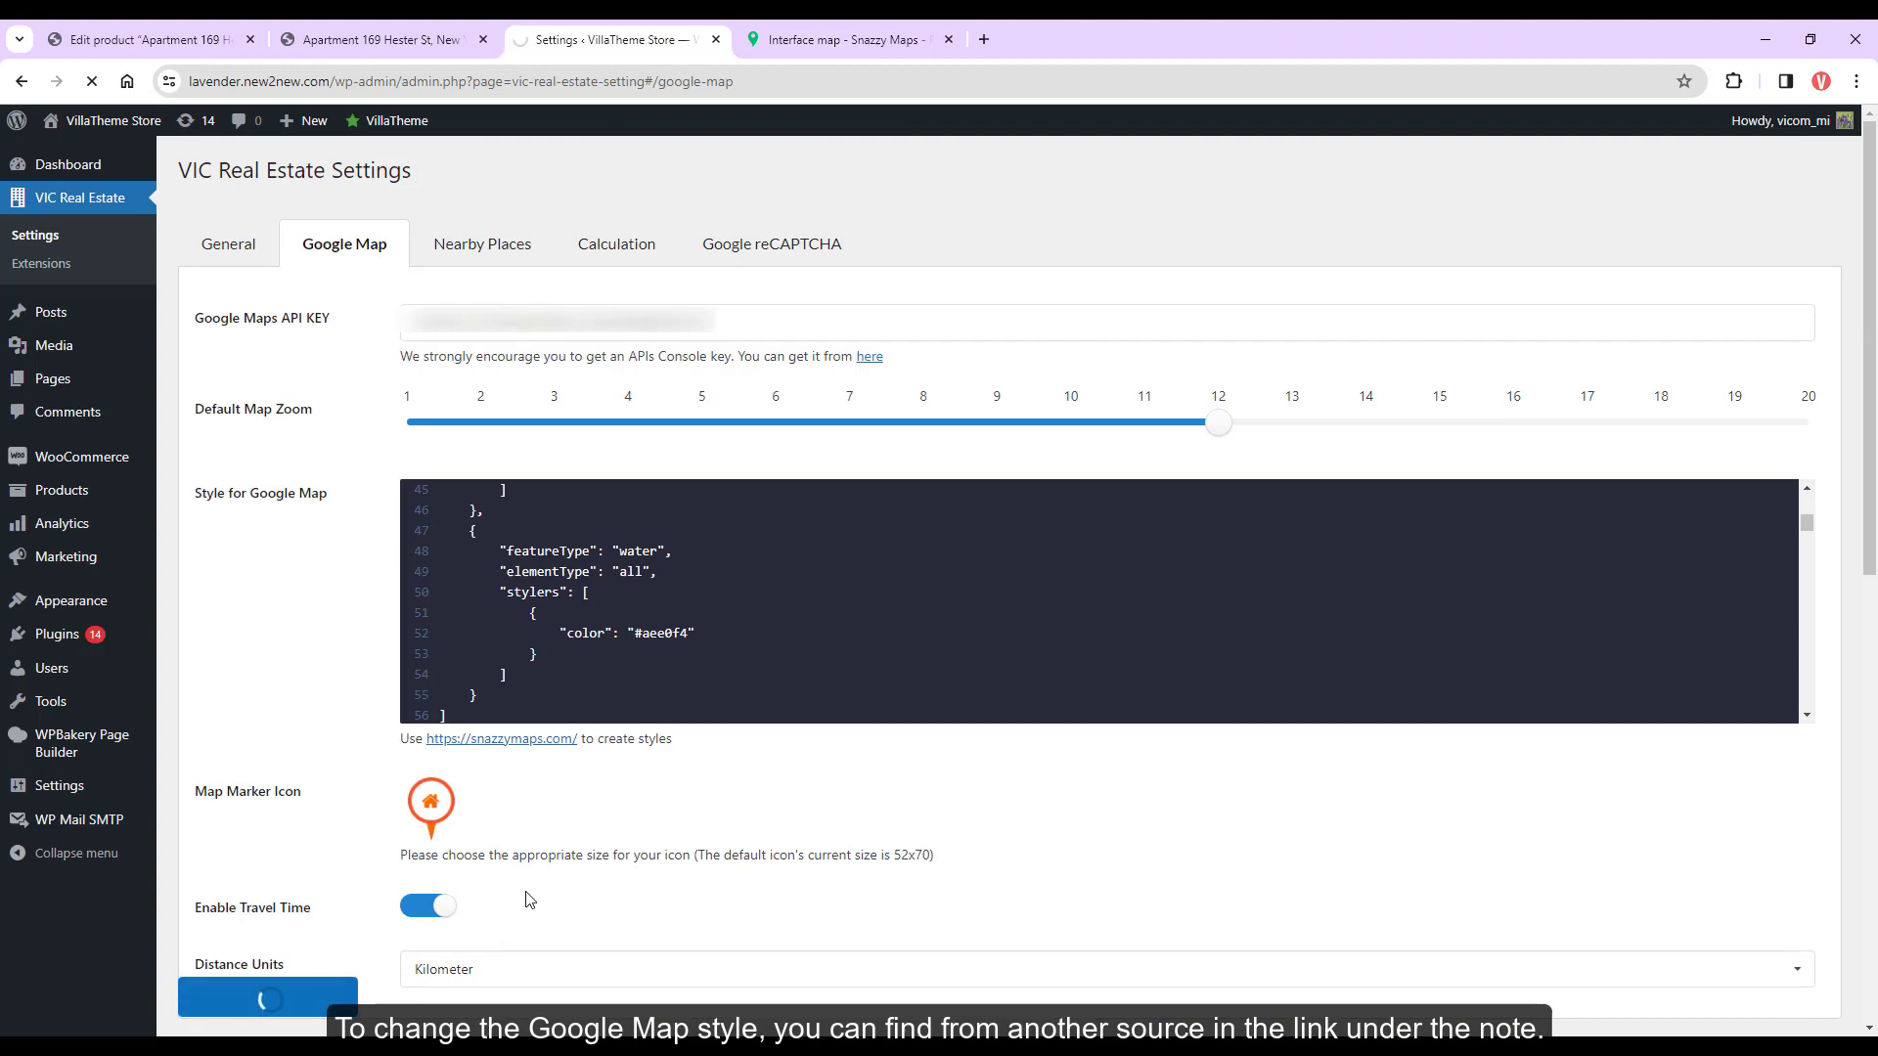
click(411, 37)
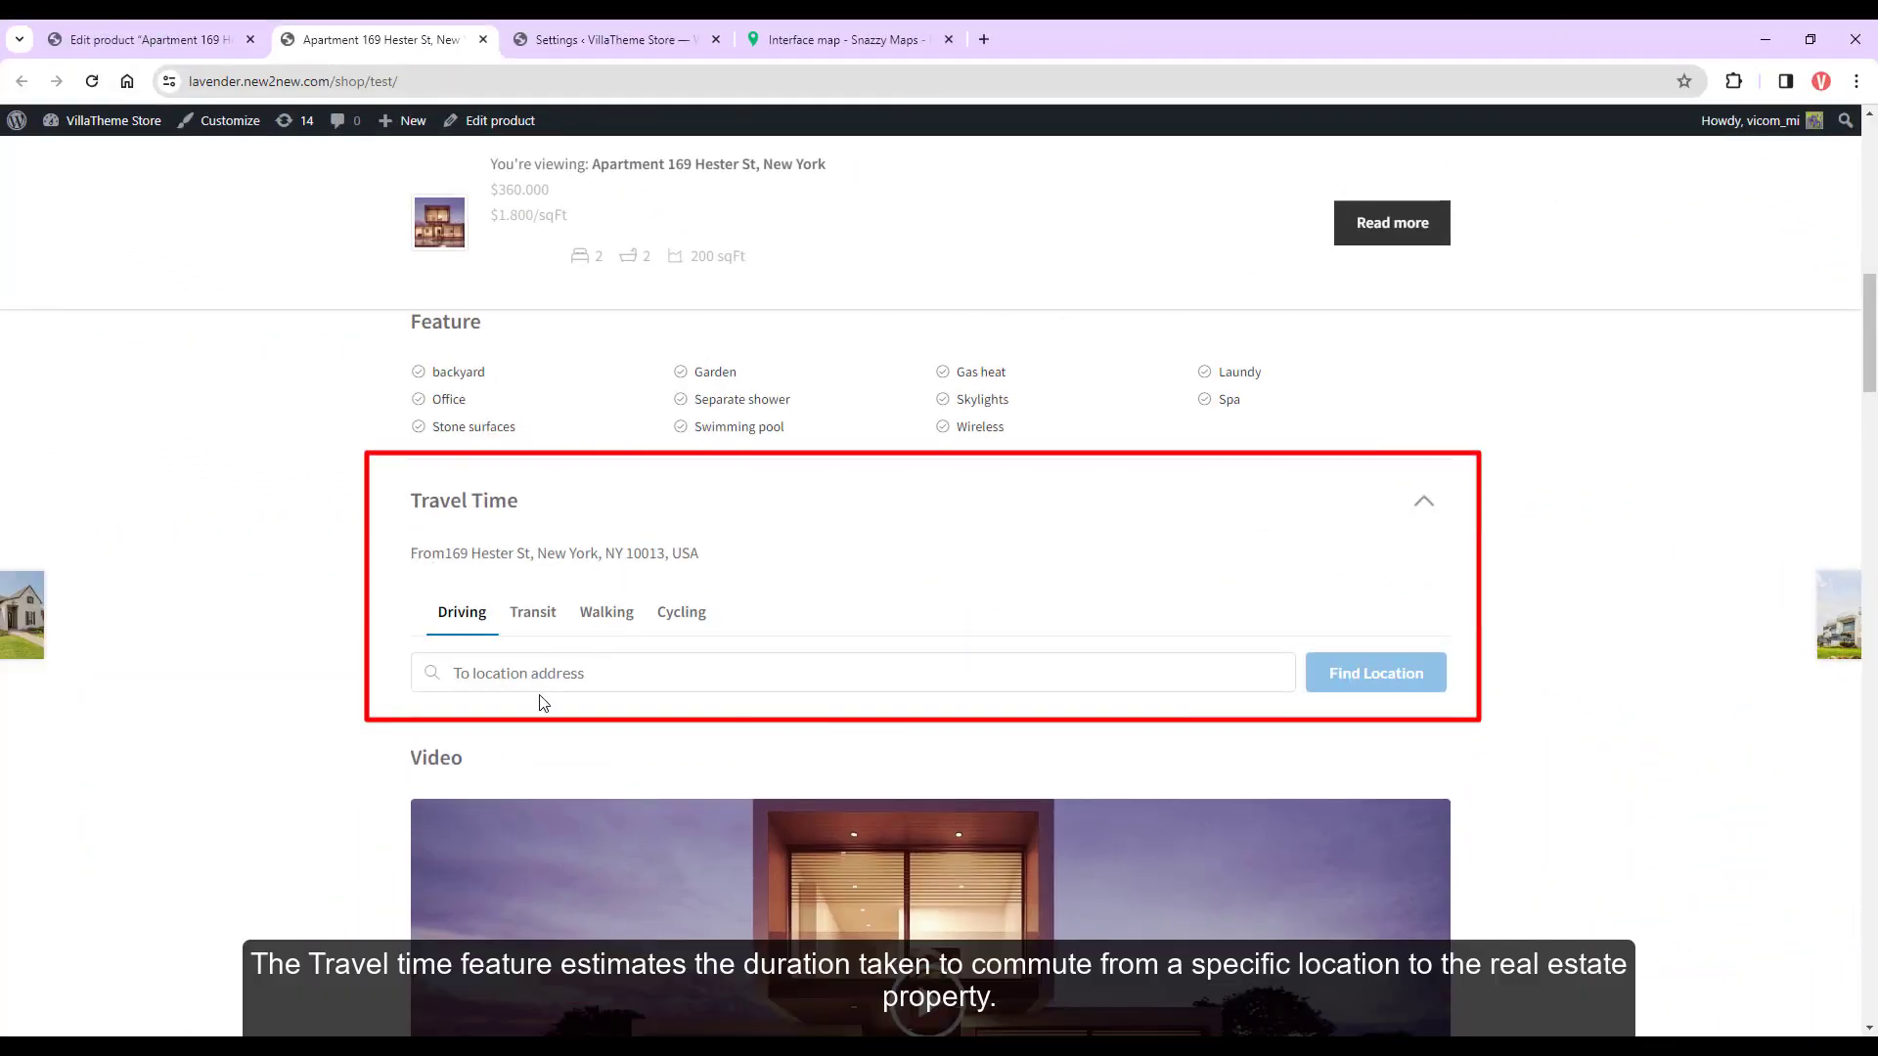
click(893, 665)
text(350 we)
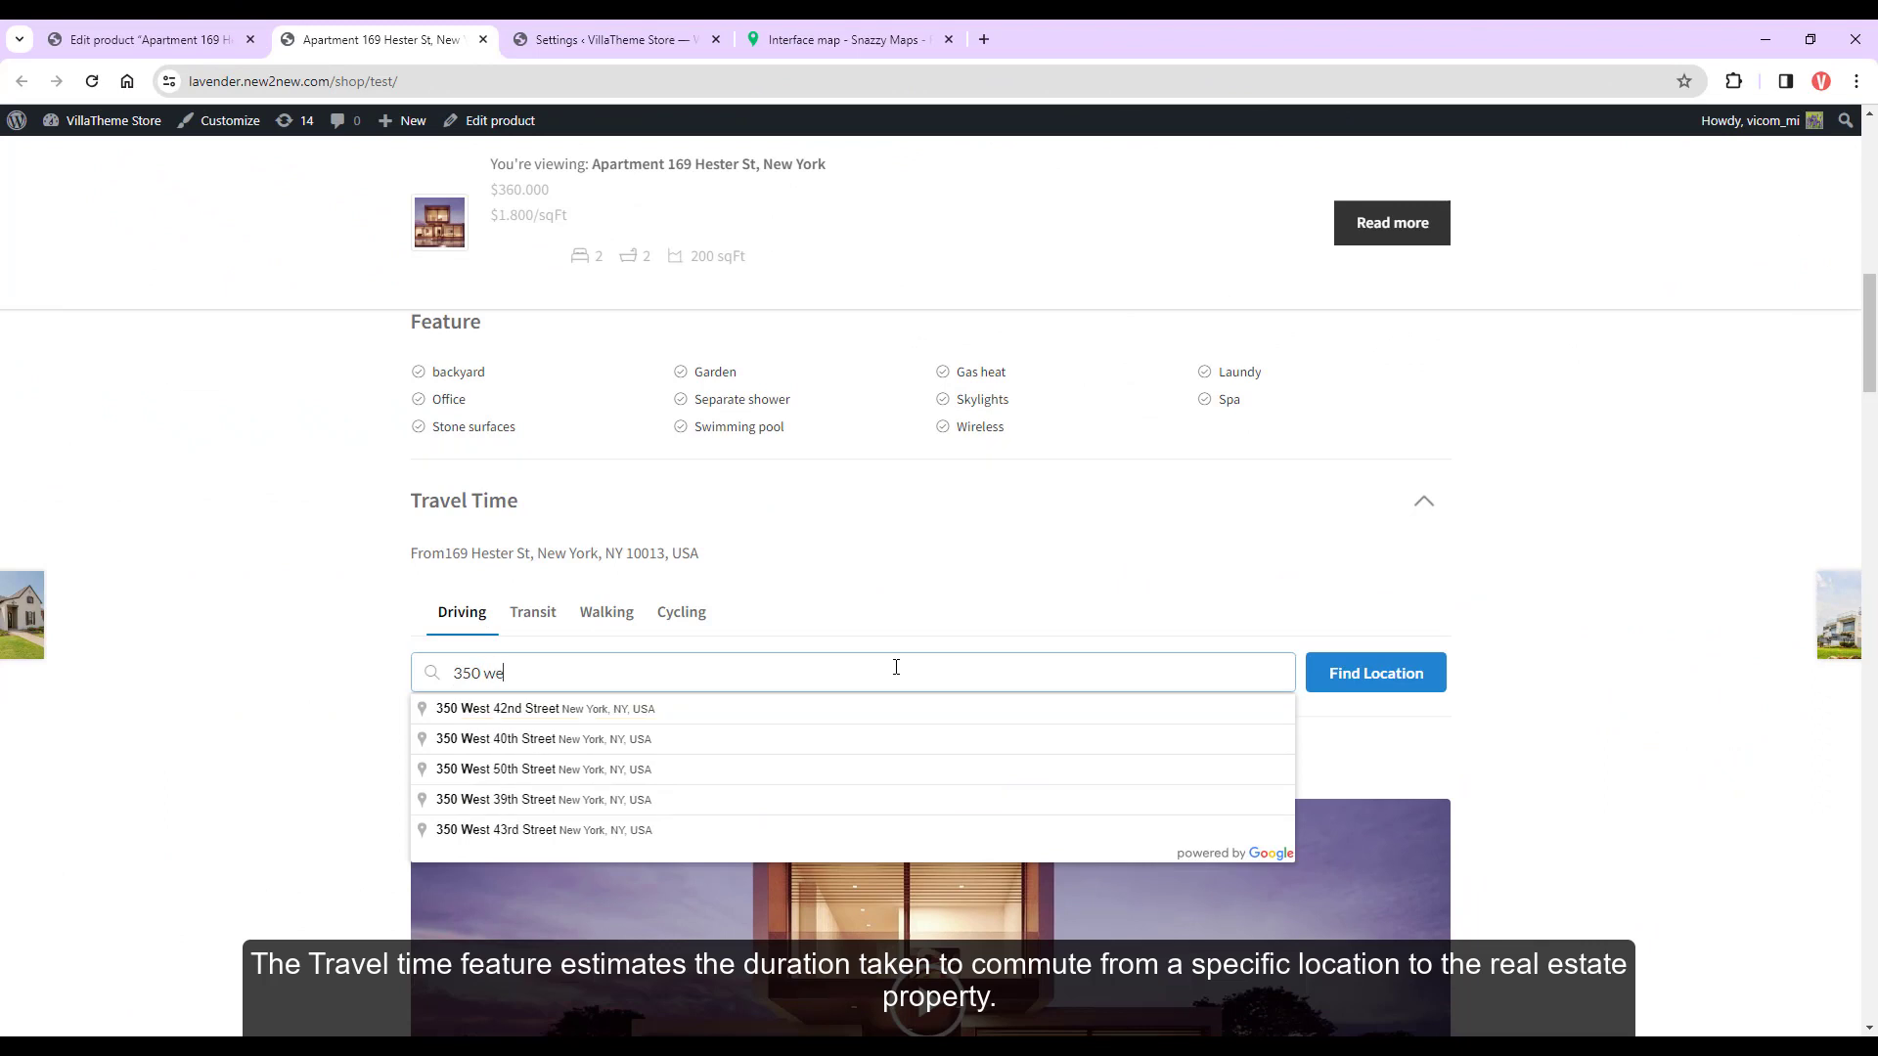
click(694, 718)
click(1341, 683)
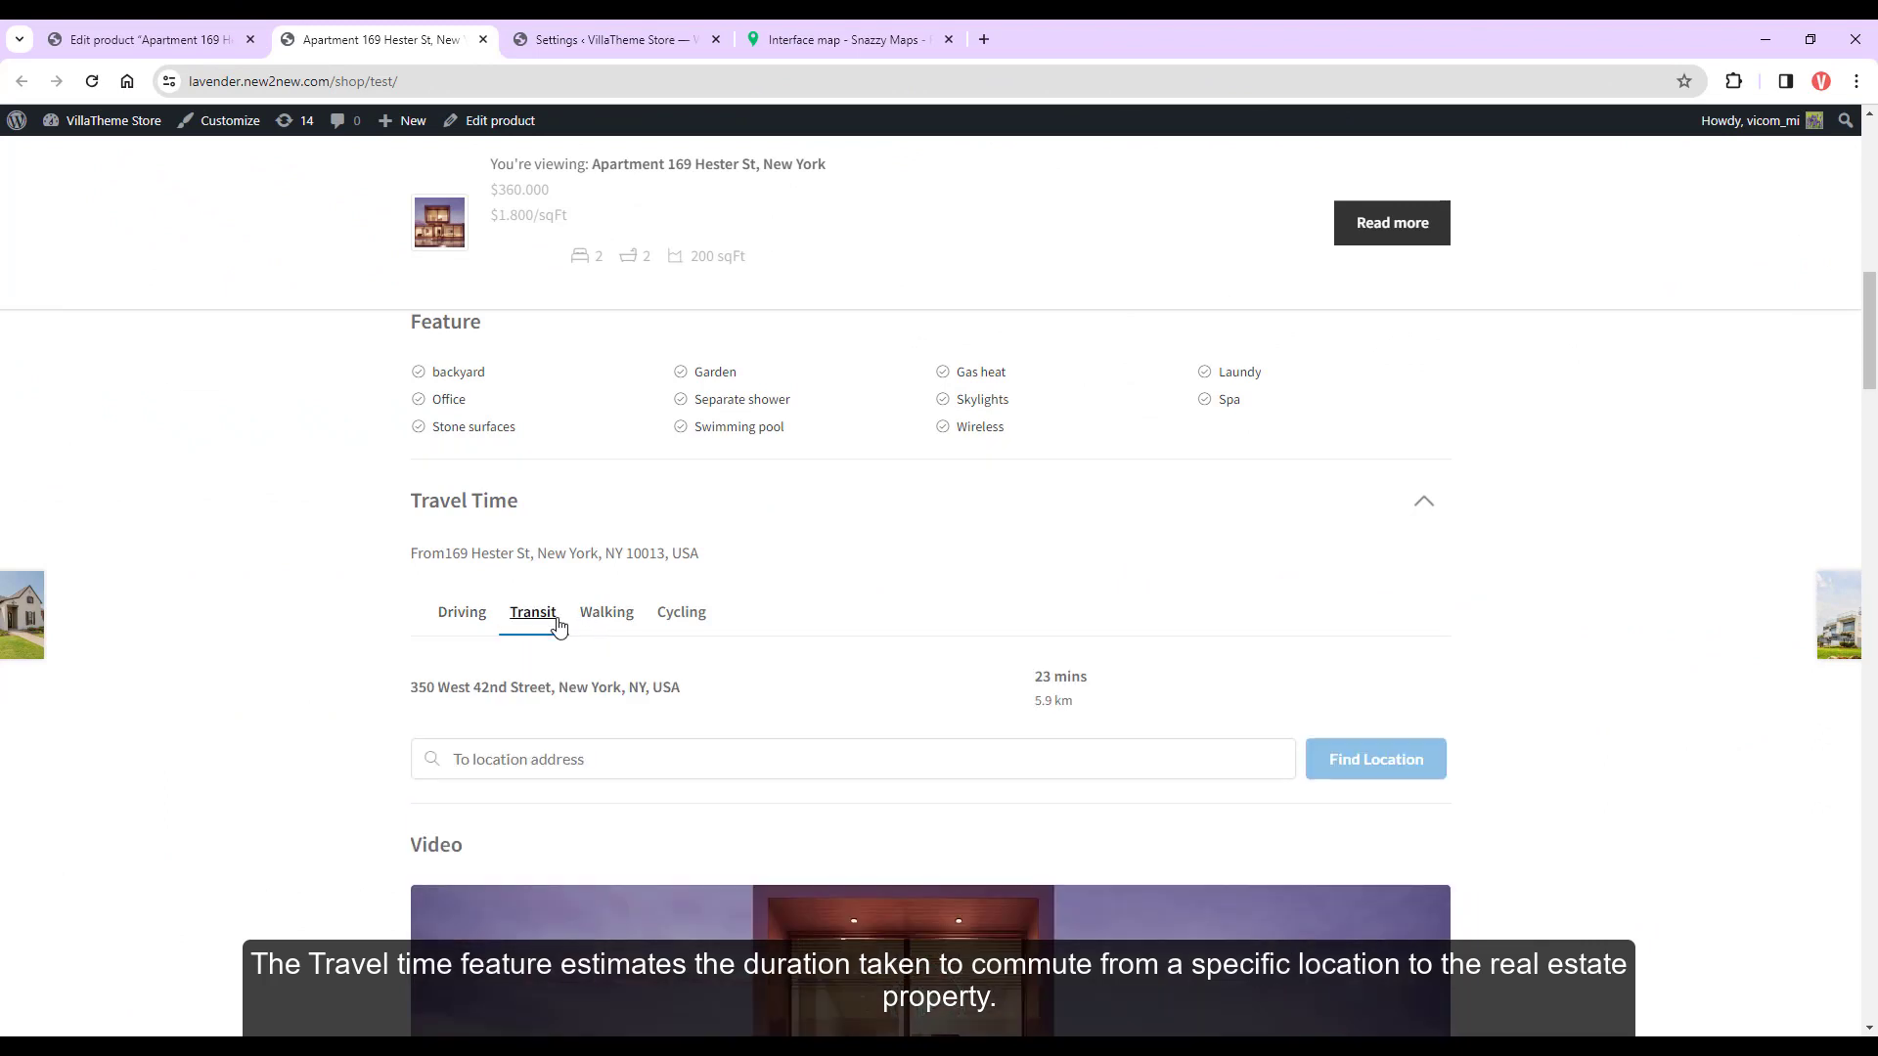
click(696, 620)
In Google Map settings, enable Travel Time and keep Kilometer as the distance unit
click(605, 39)
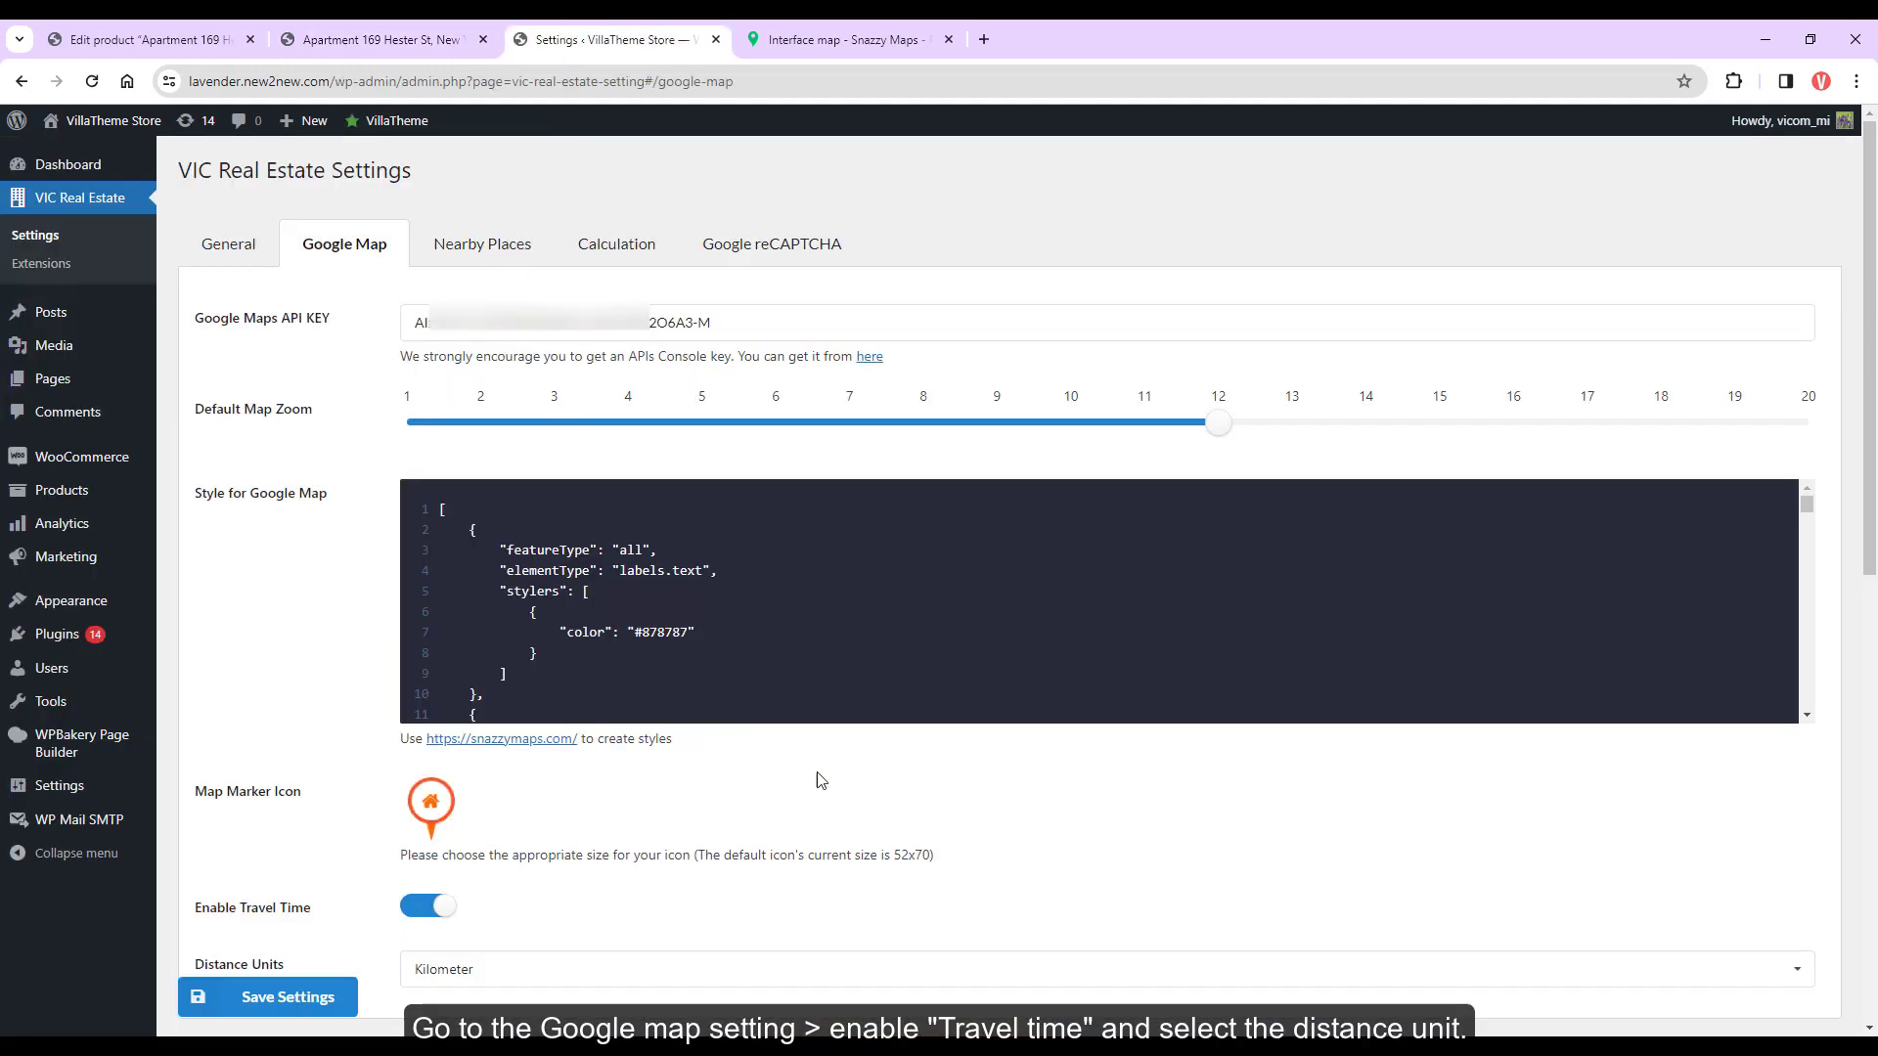
click(450, 915)
click(484, 973)
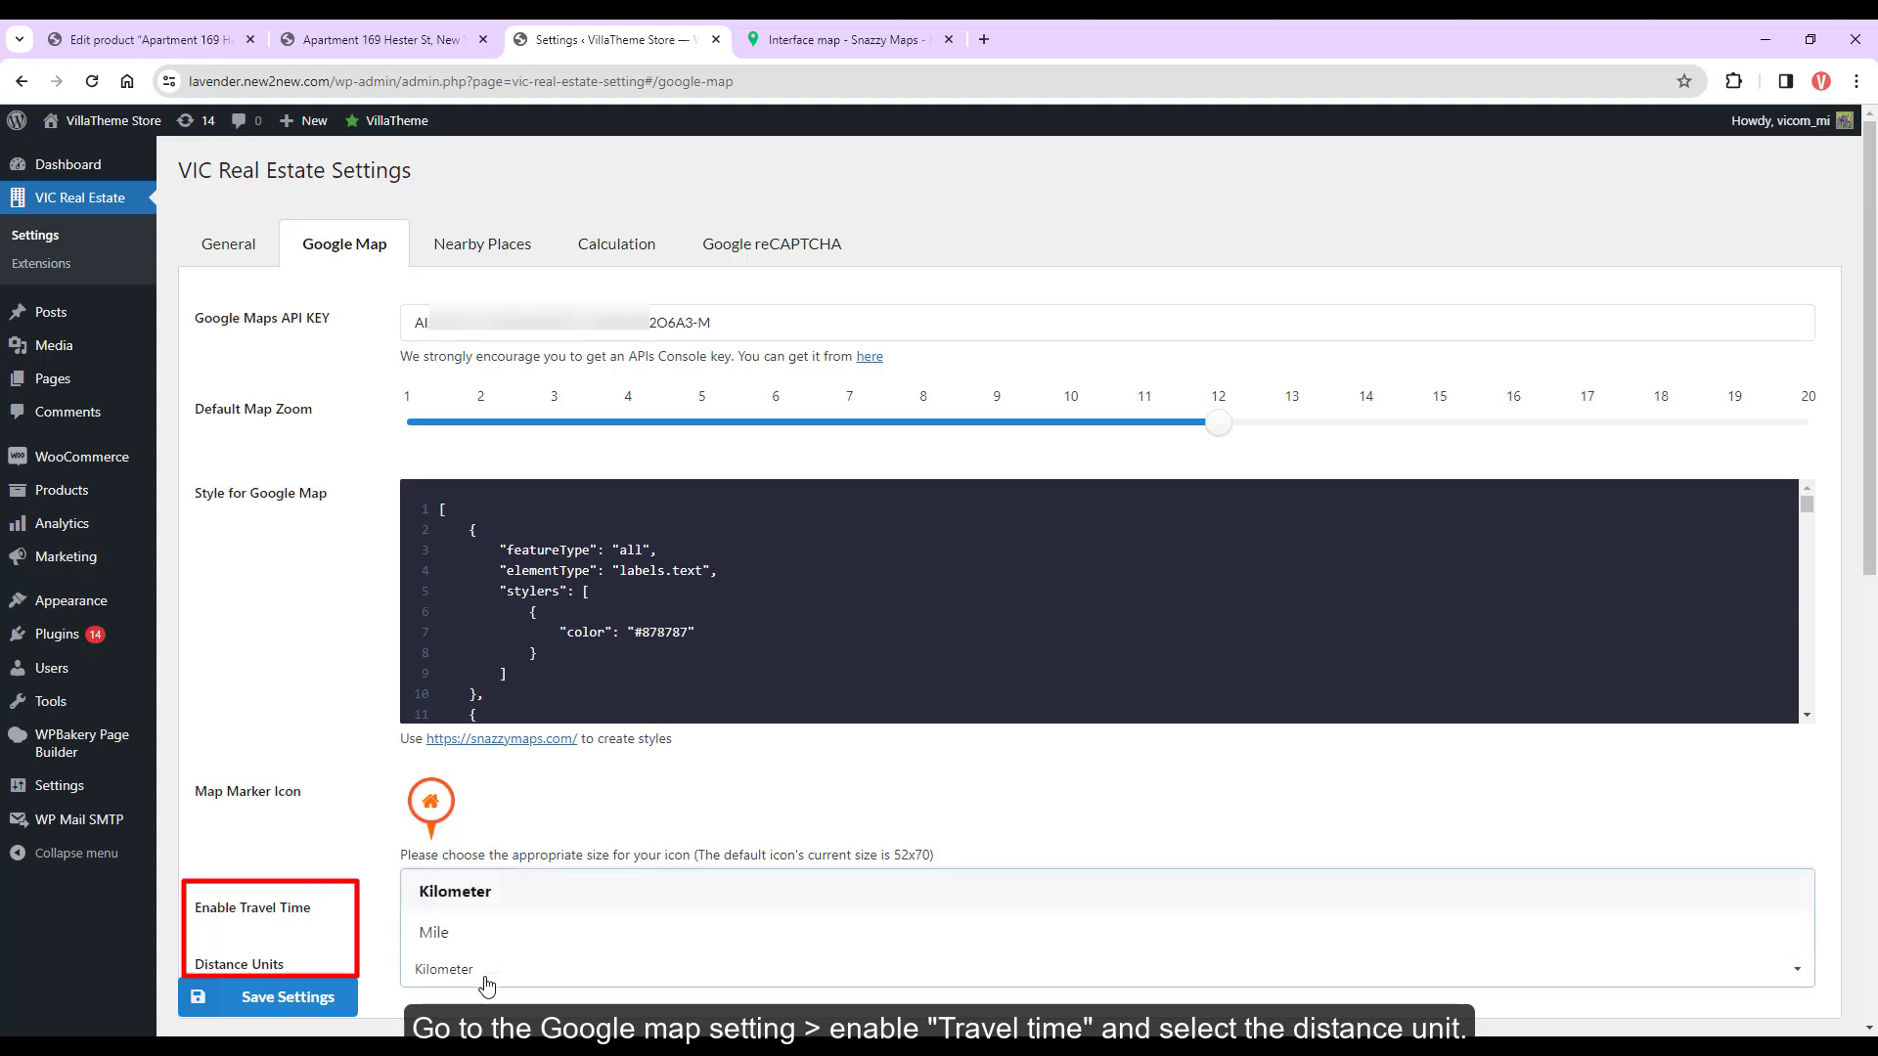
click(302, 754)
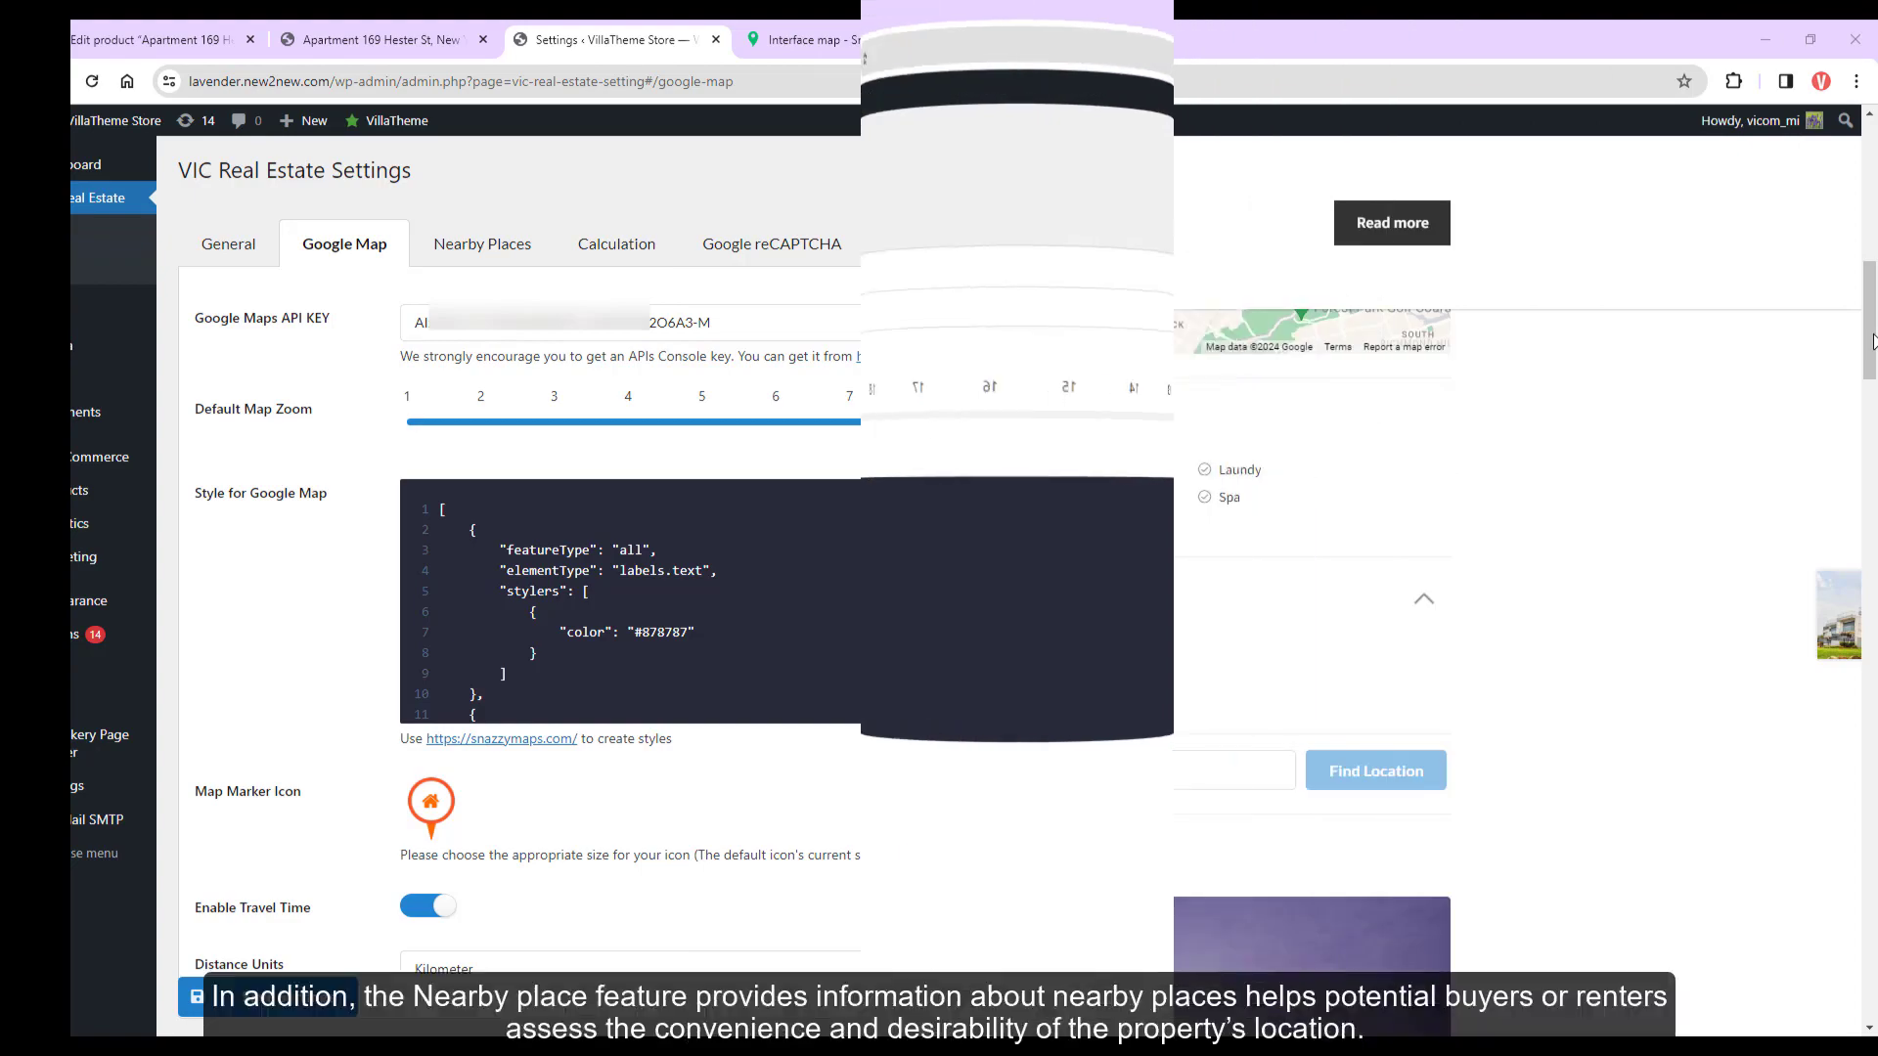
Browse nearby places by Bus Station, Cafe, Car Rental, City Center, then Cafe again
scroll(1868, 531, down, 15)
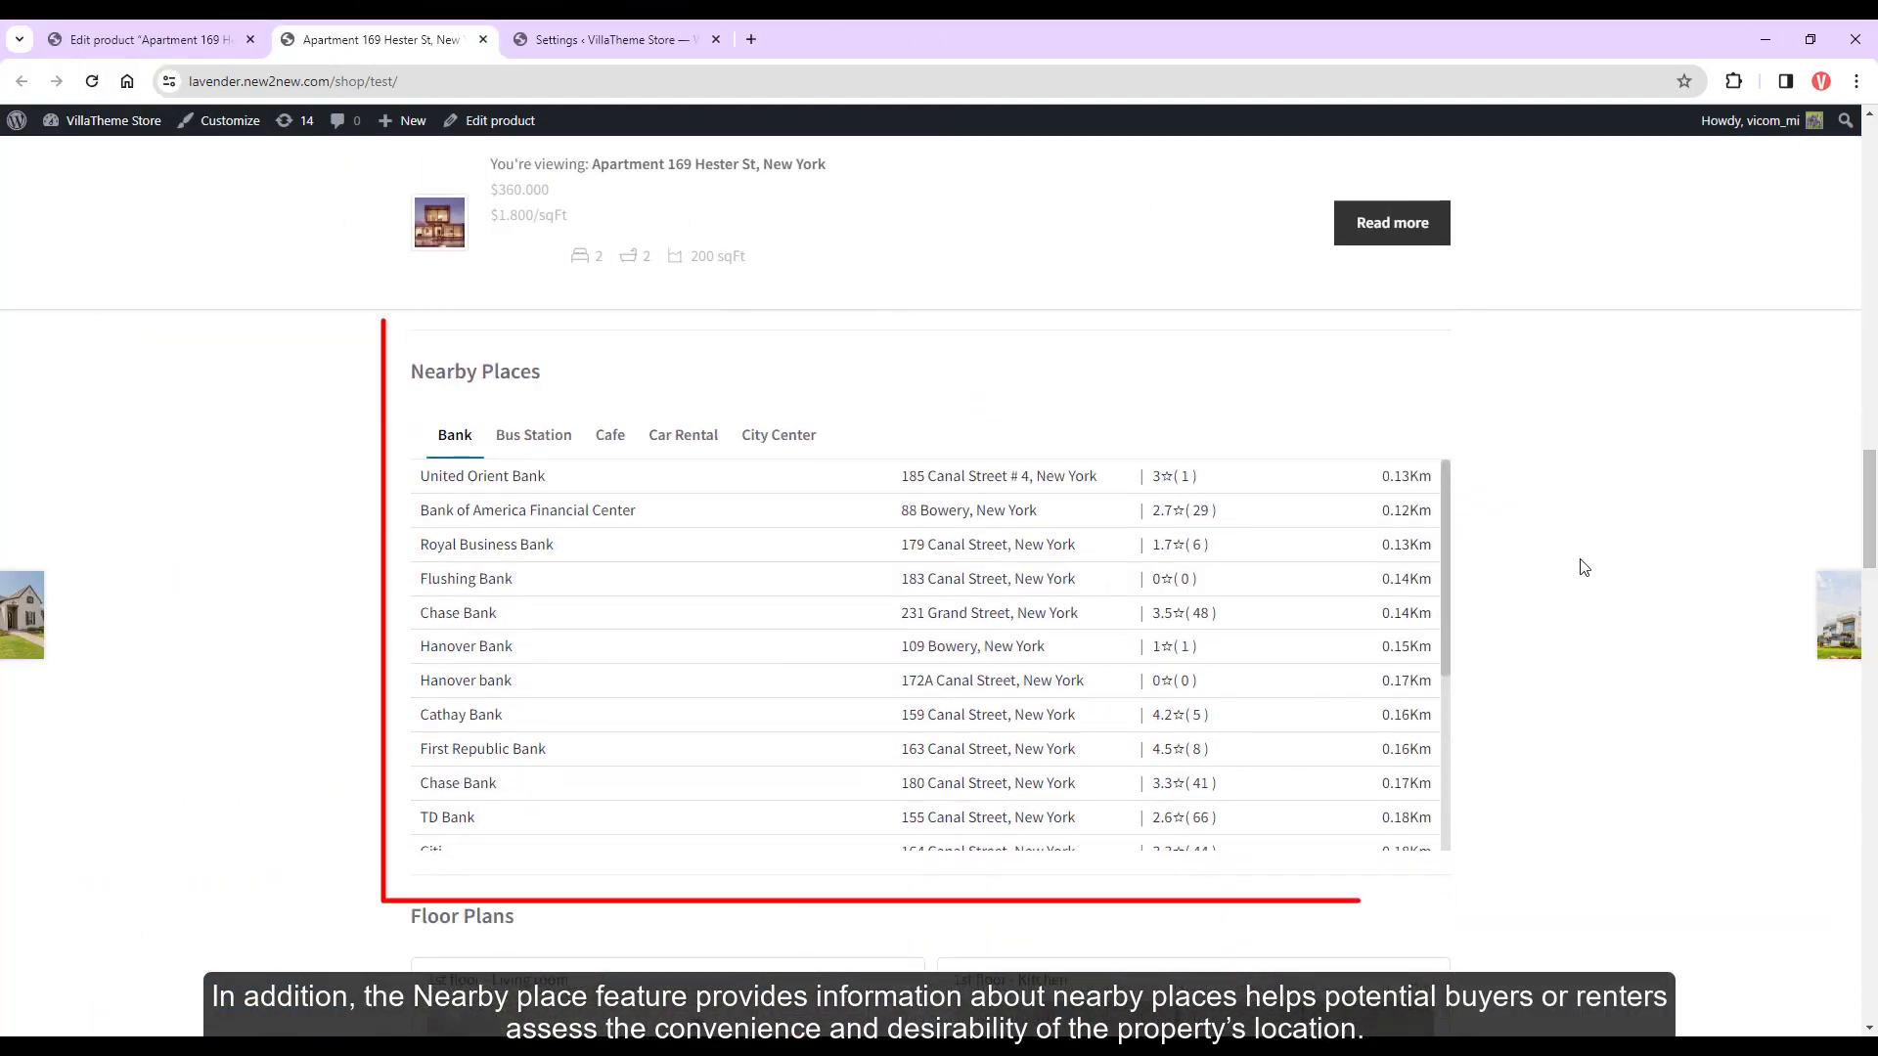
click(533, 440)
click(610, 439)
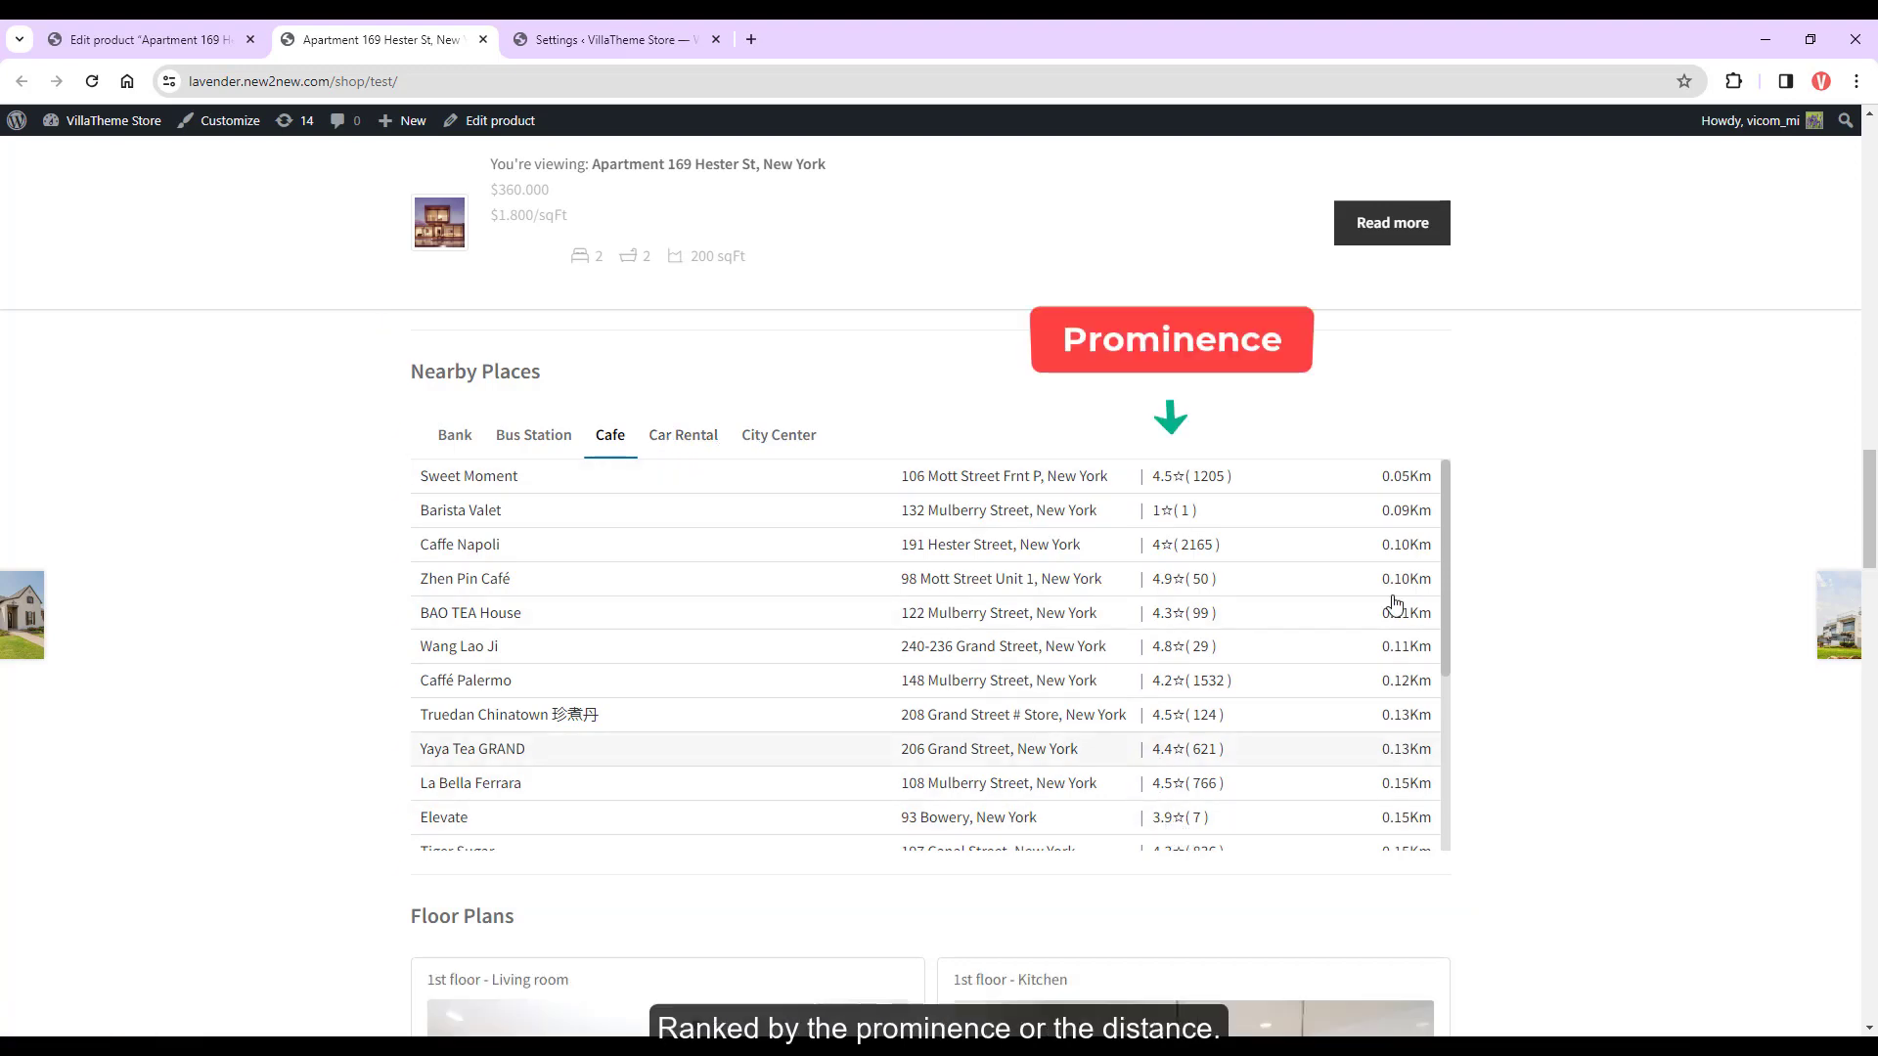
scroll(1450, 636, down, 3)
scroll(1455, 639, up, 3)
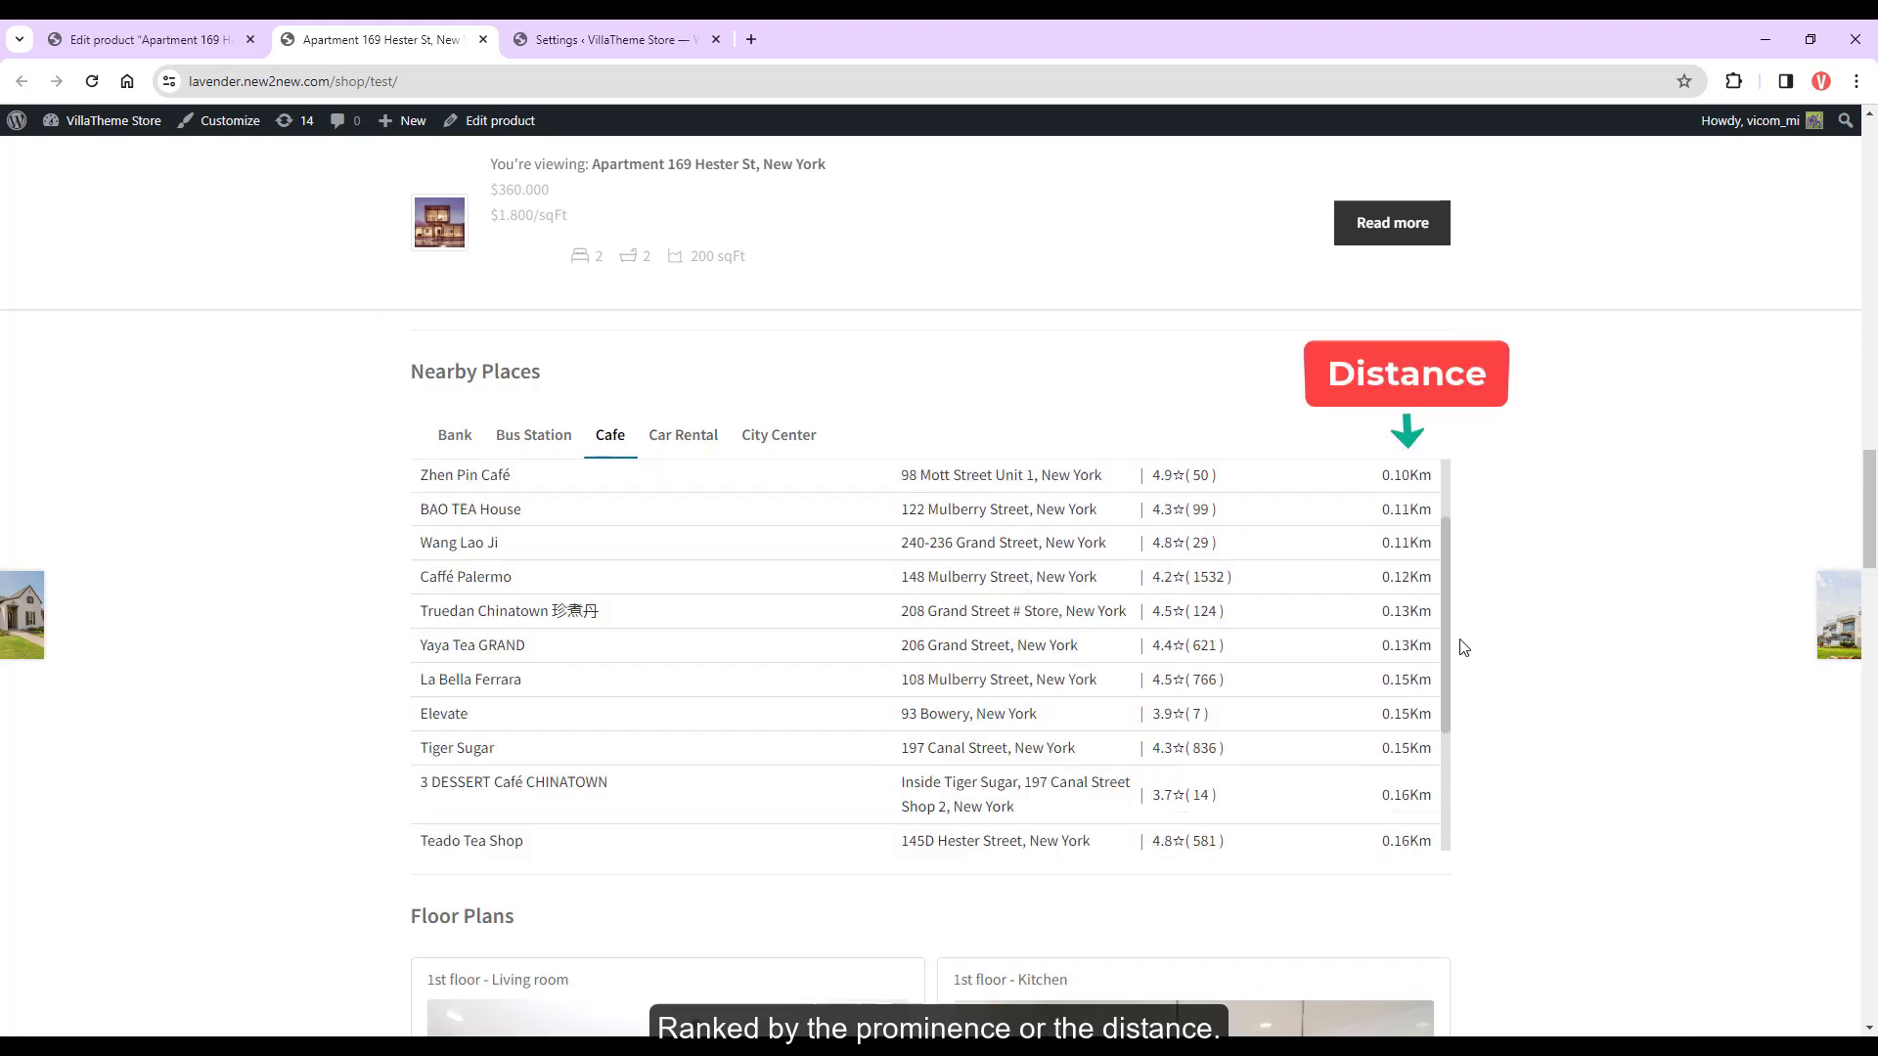
click(673, 441)
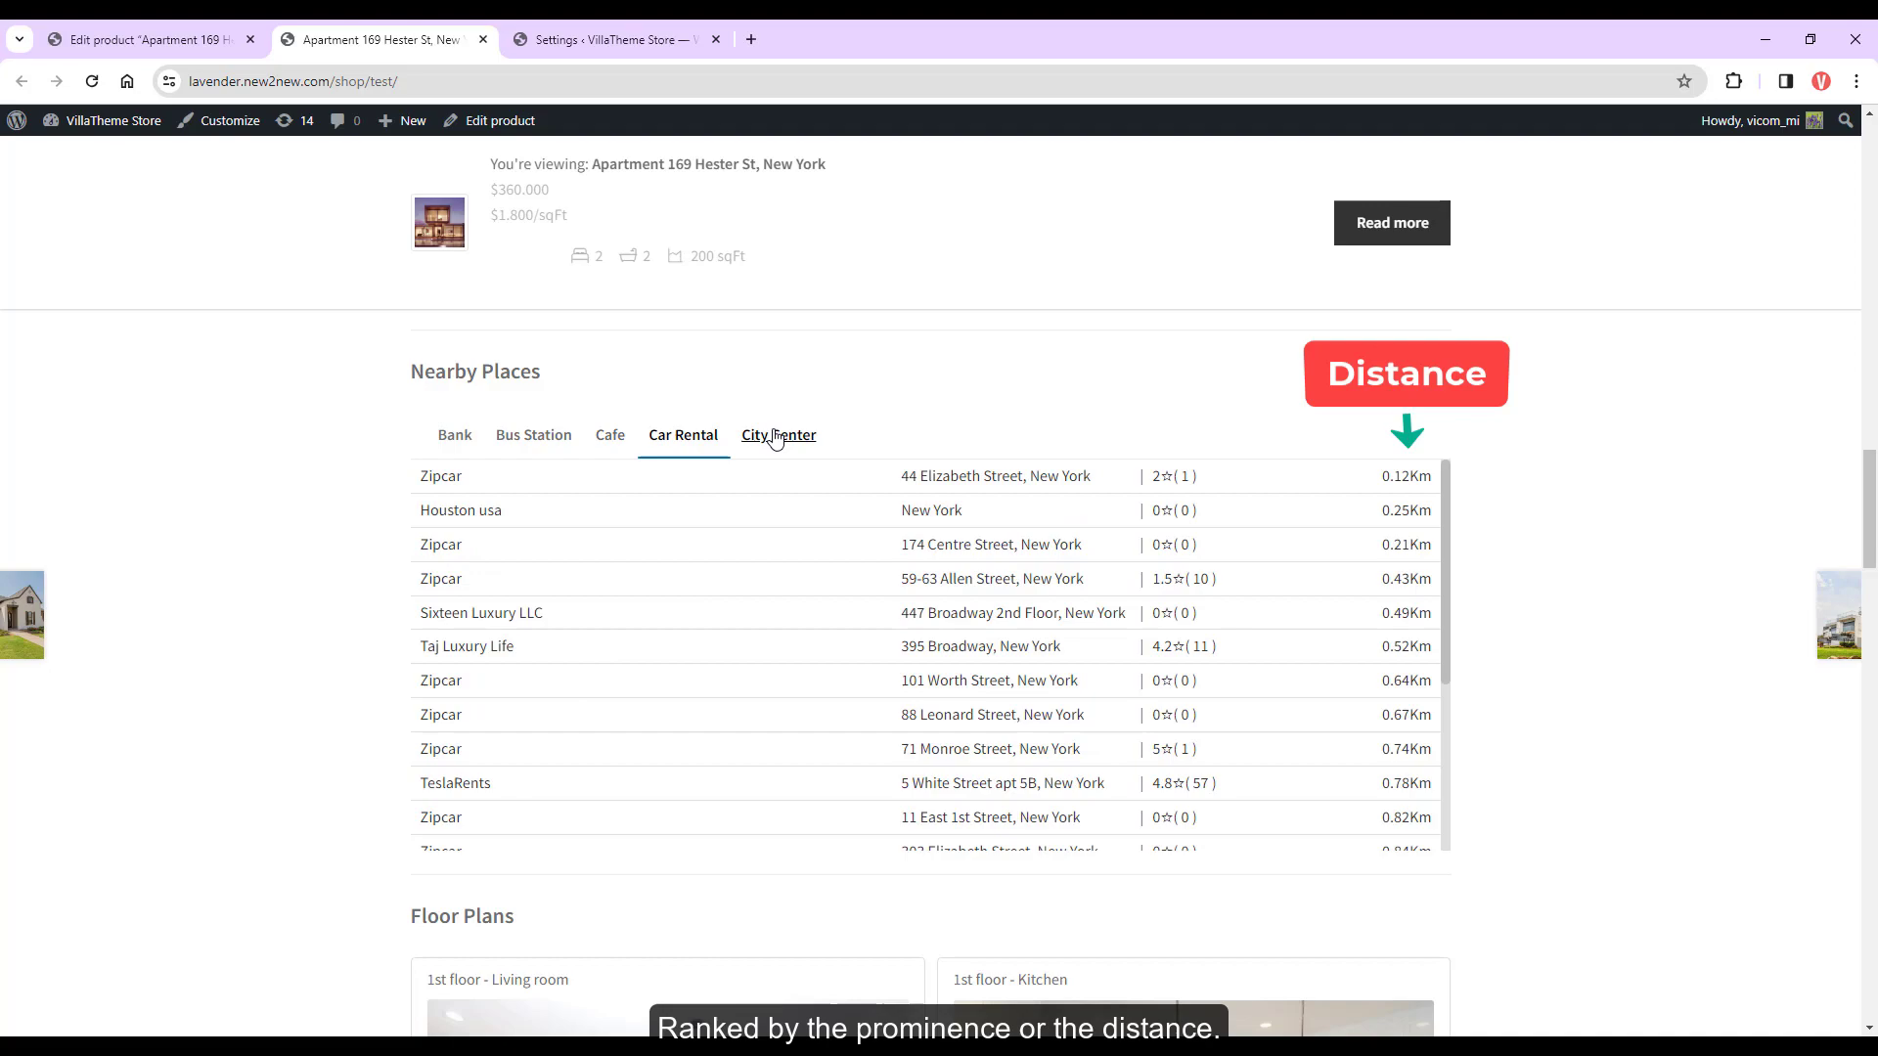
click(775, 437)
click(617, 440)
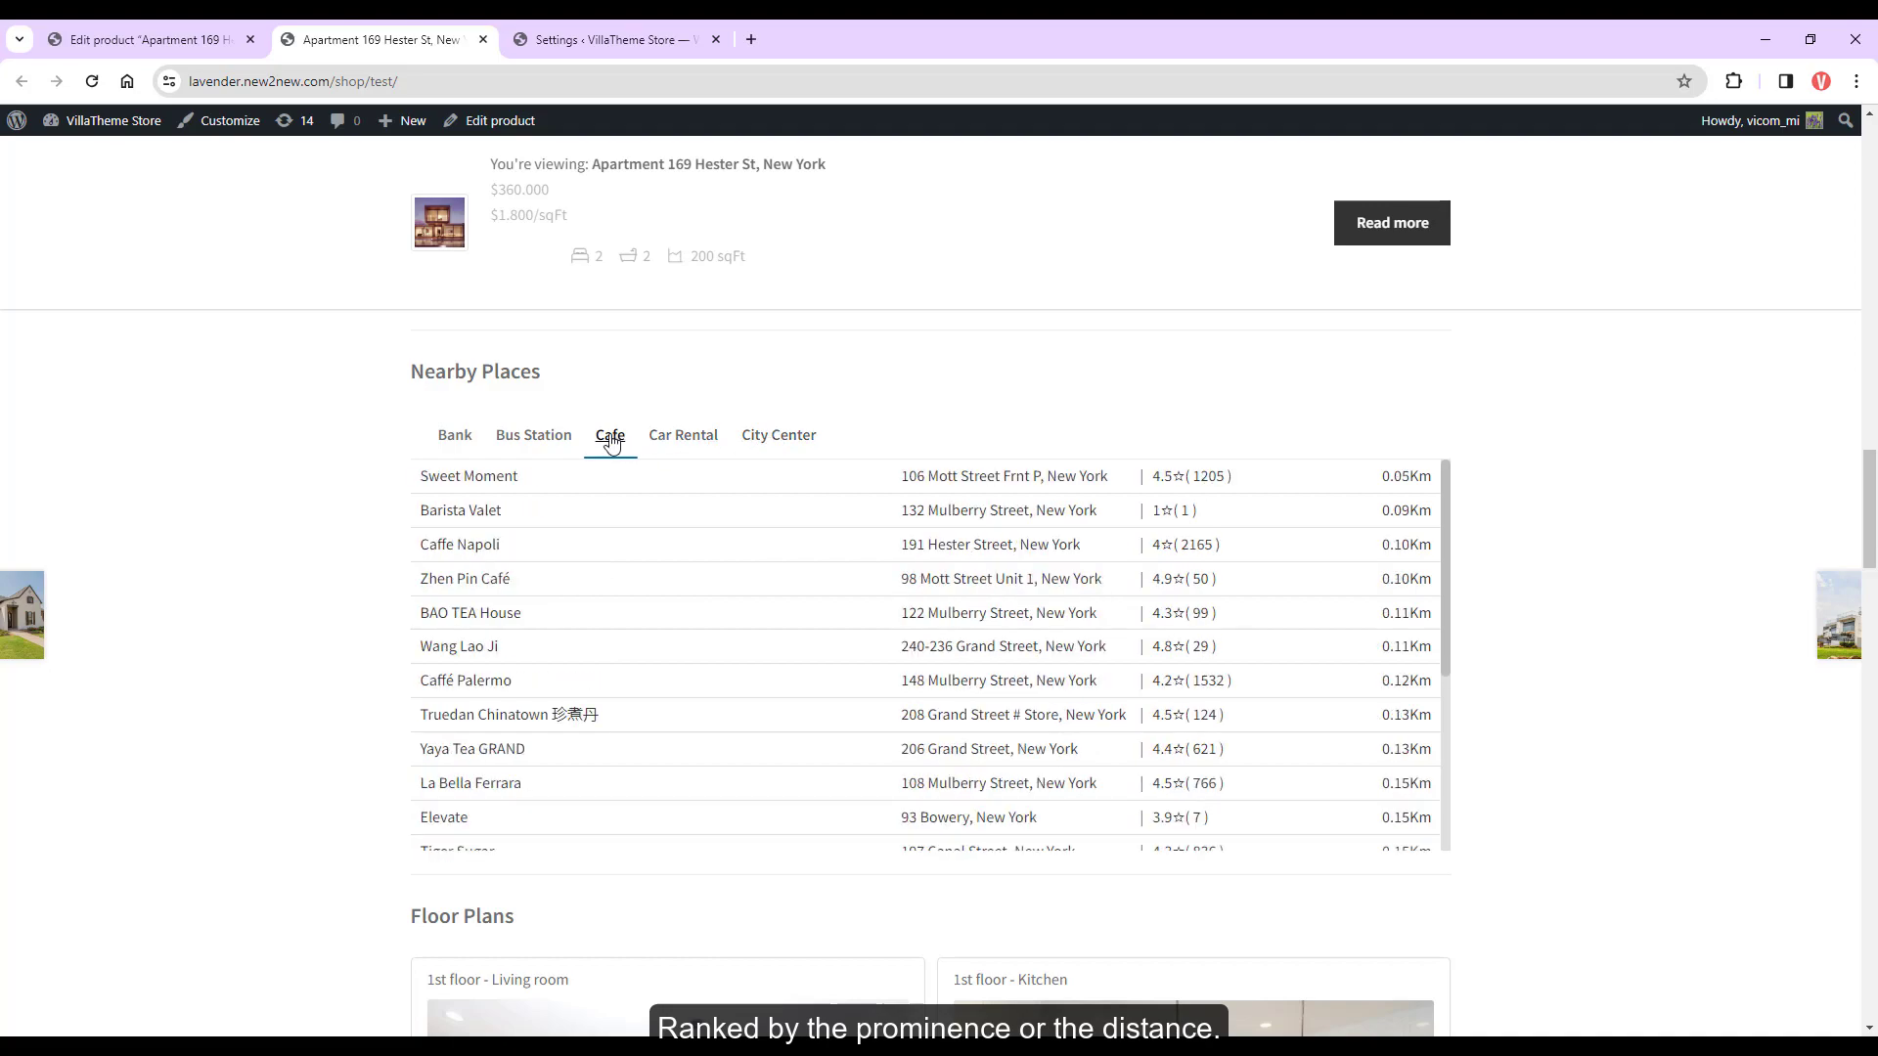
Open the Sweet Moment cafe's website from the cafe list
click(442, 478)
scroll(671, 386, down, 8)
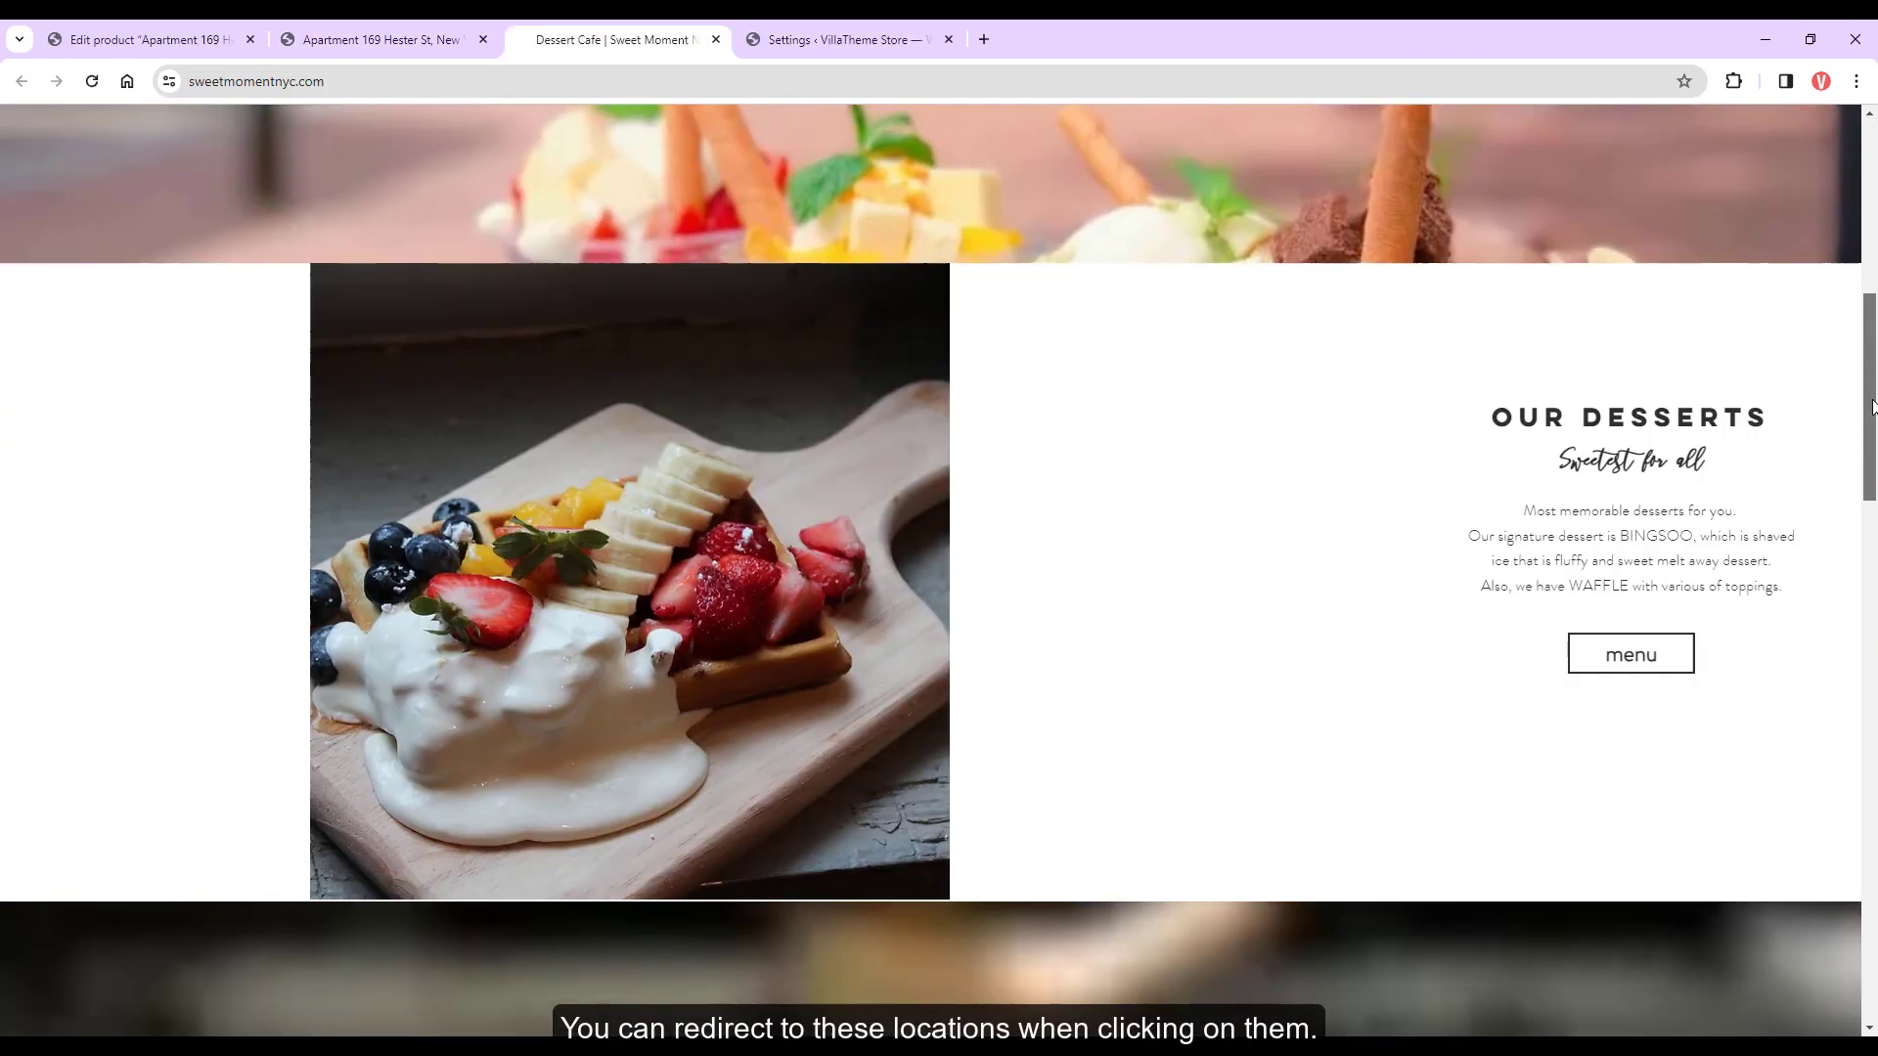
scroll(1874, 152, up, 8)
Back in Nearby Places settings, keep ranking by Distance and units in Kilometer
click(371, 39)
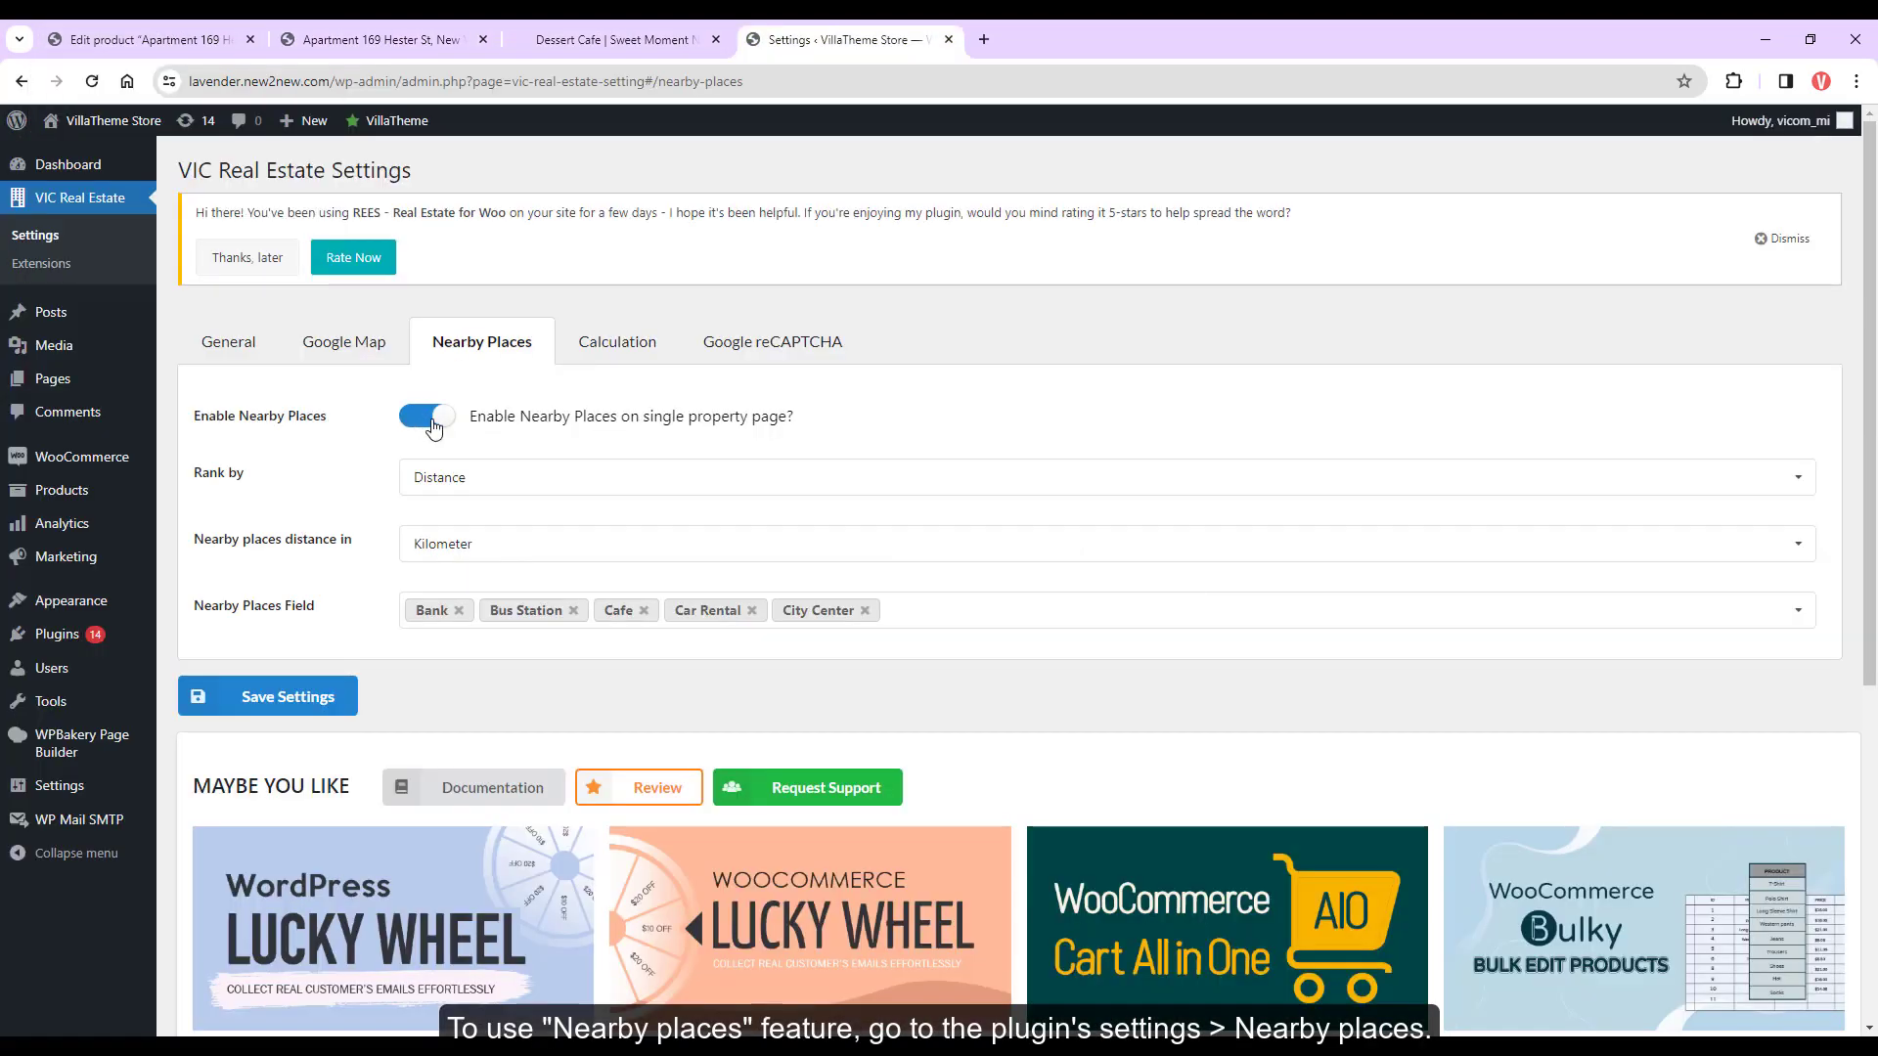
click(445, 477)
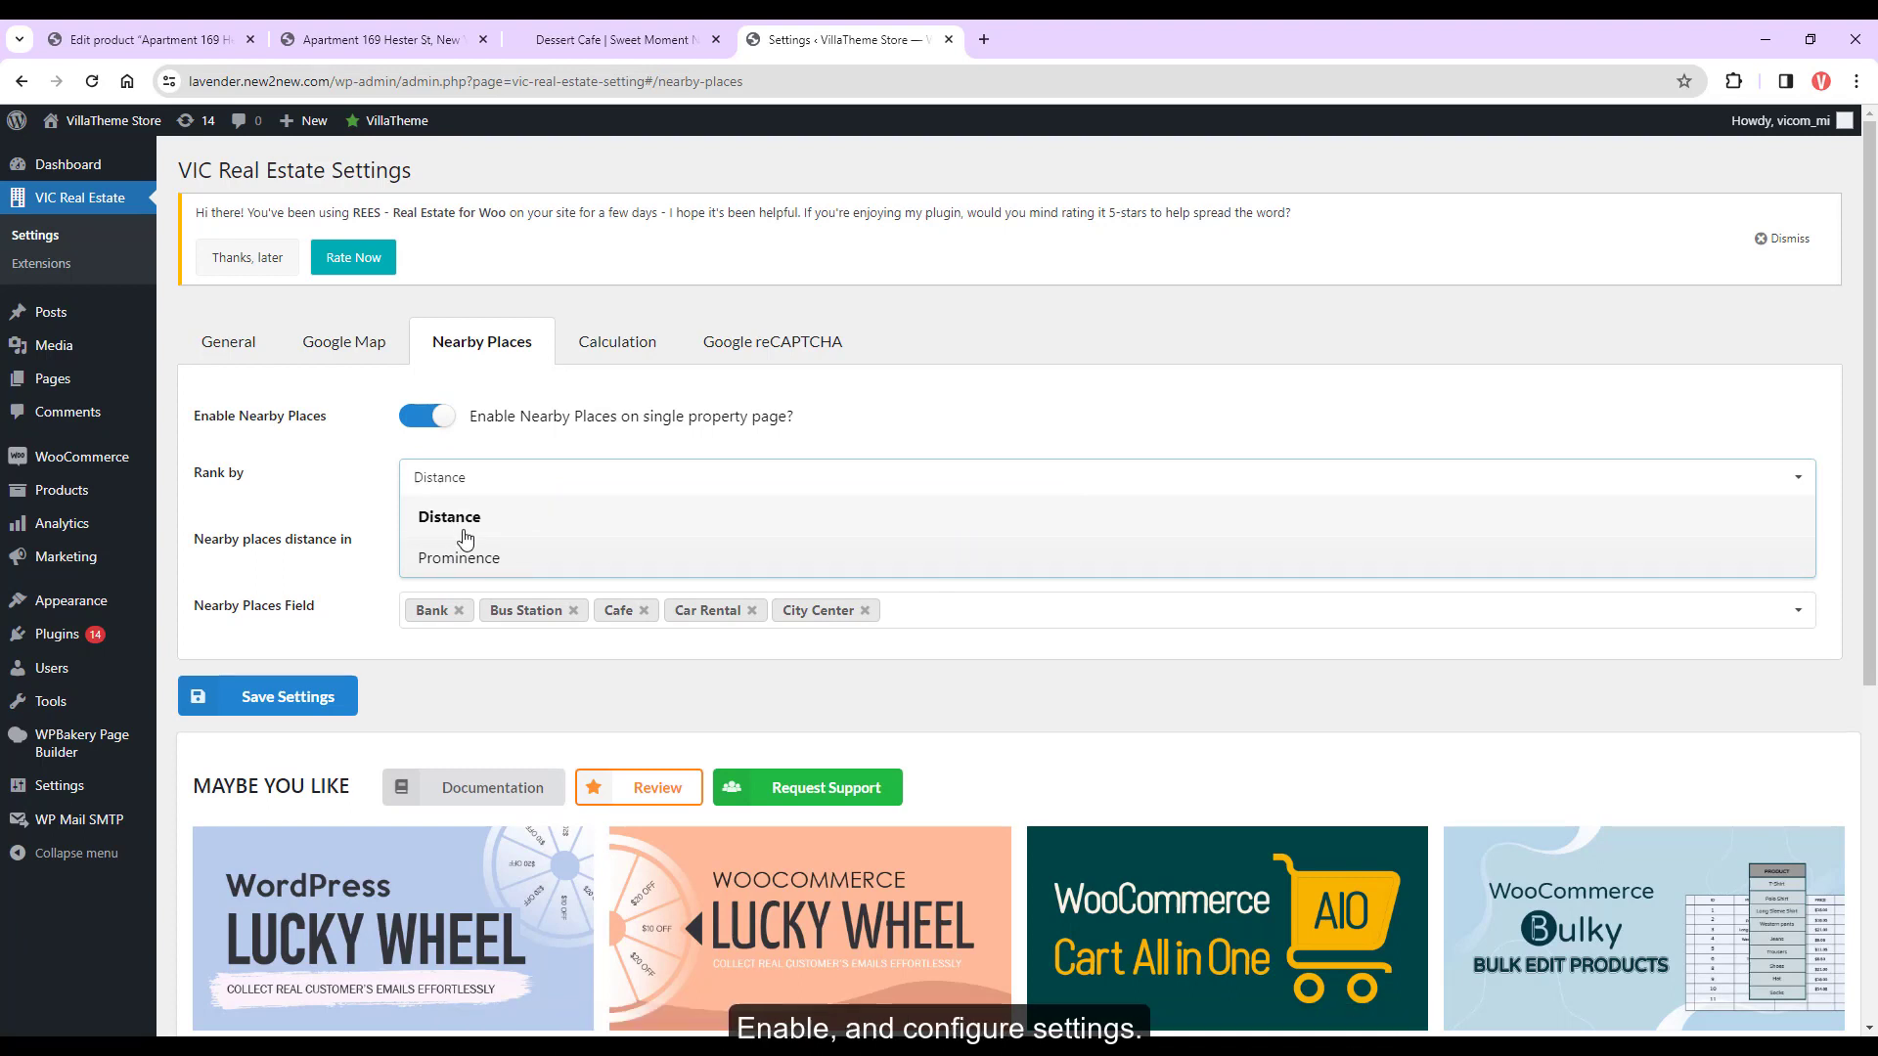
click(460, 528)
click(460, 544)
click(369, 612)
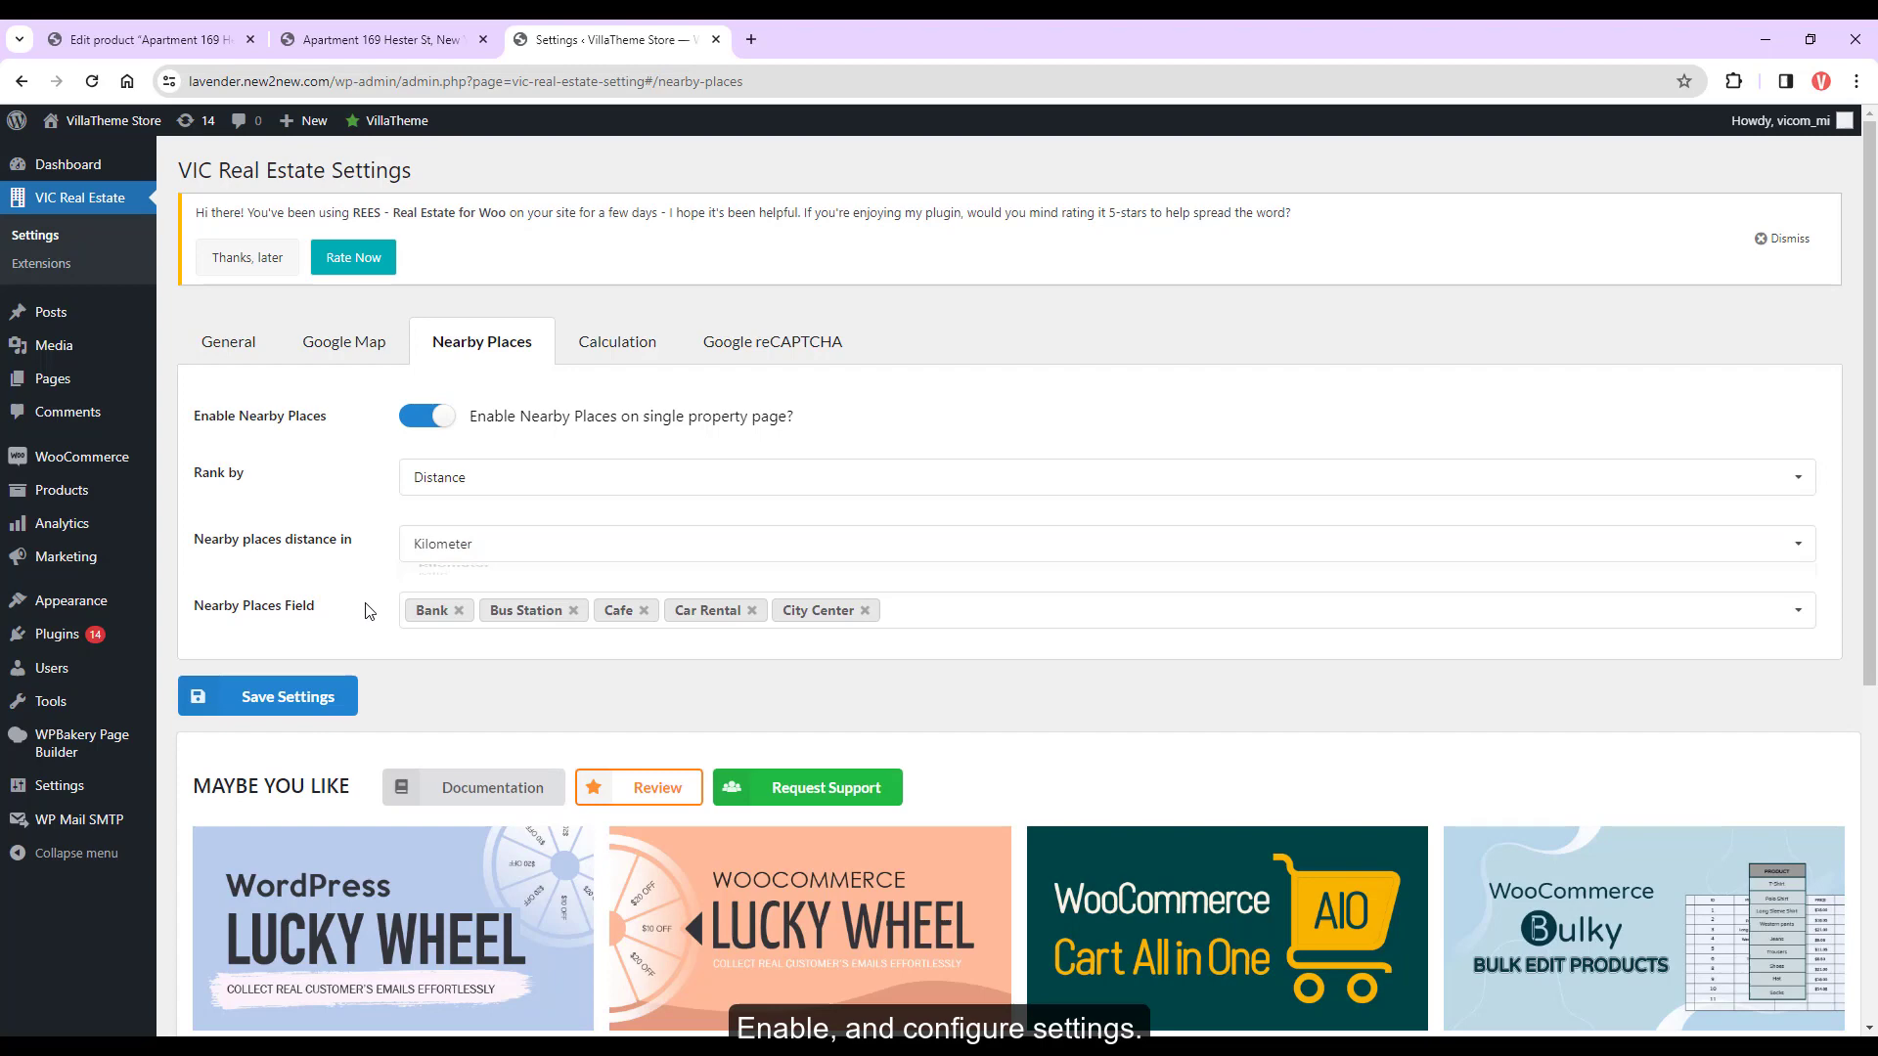
Review the place types Bank, Bus Station, Cafe, Car Rental, City Center and close the list
click(939, 611)
scroll(918, 682, down, 2)
scroll(917, 682, down, 20)
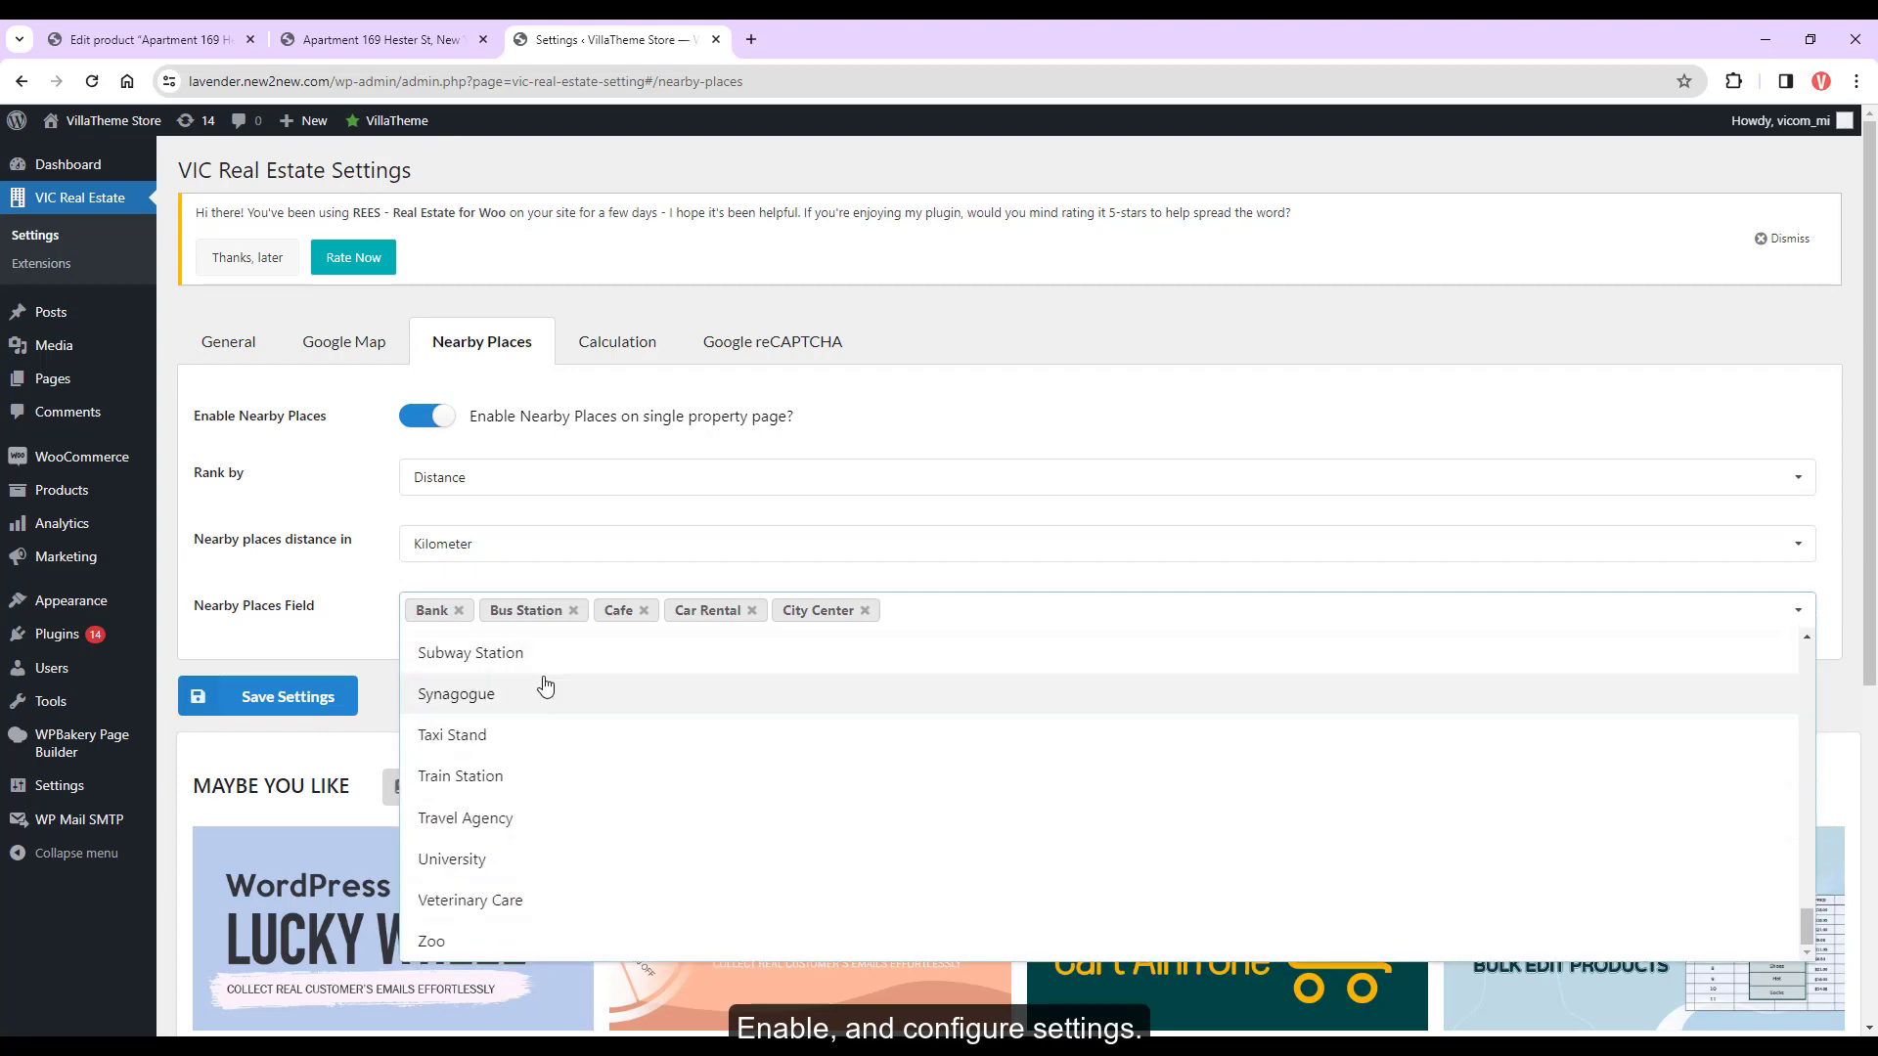
click(349, 682)
scroll(1792, 508, down, 15)
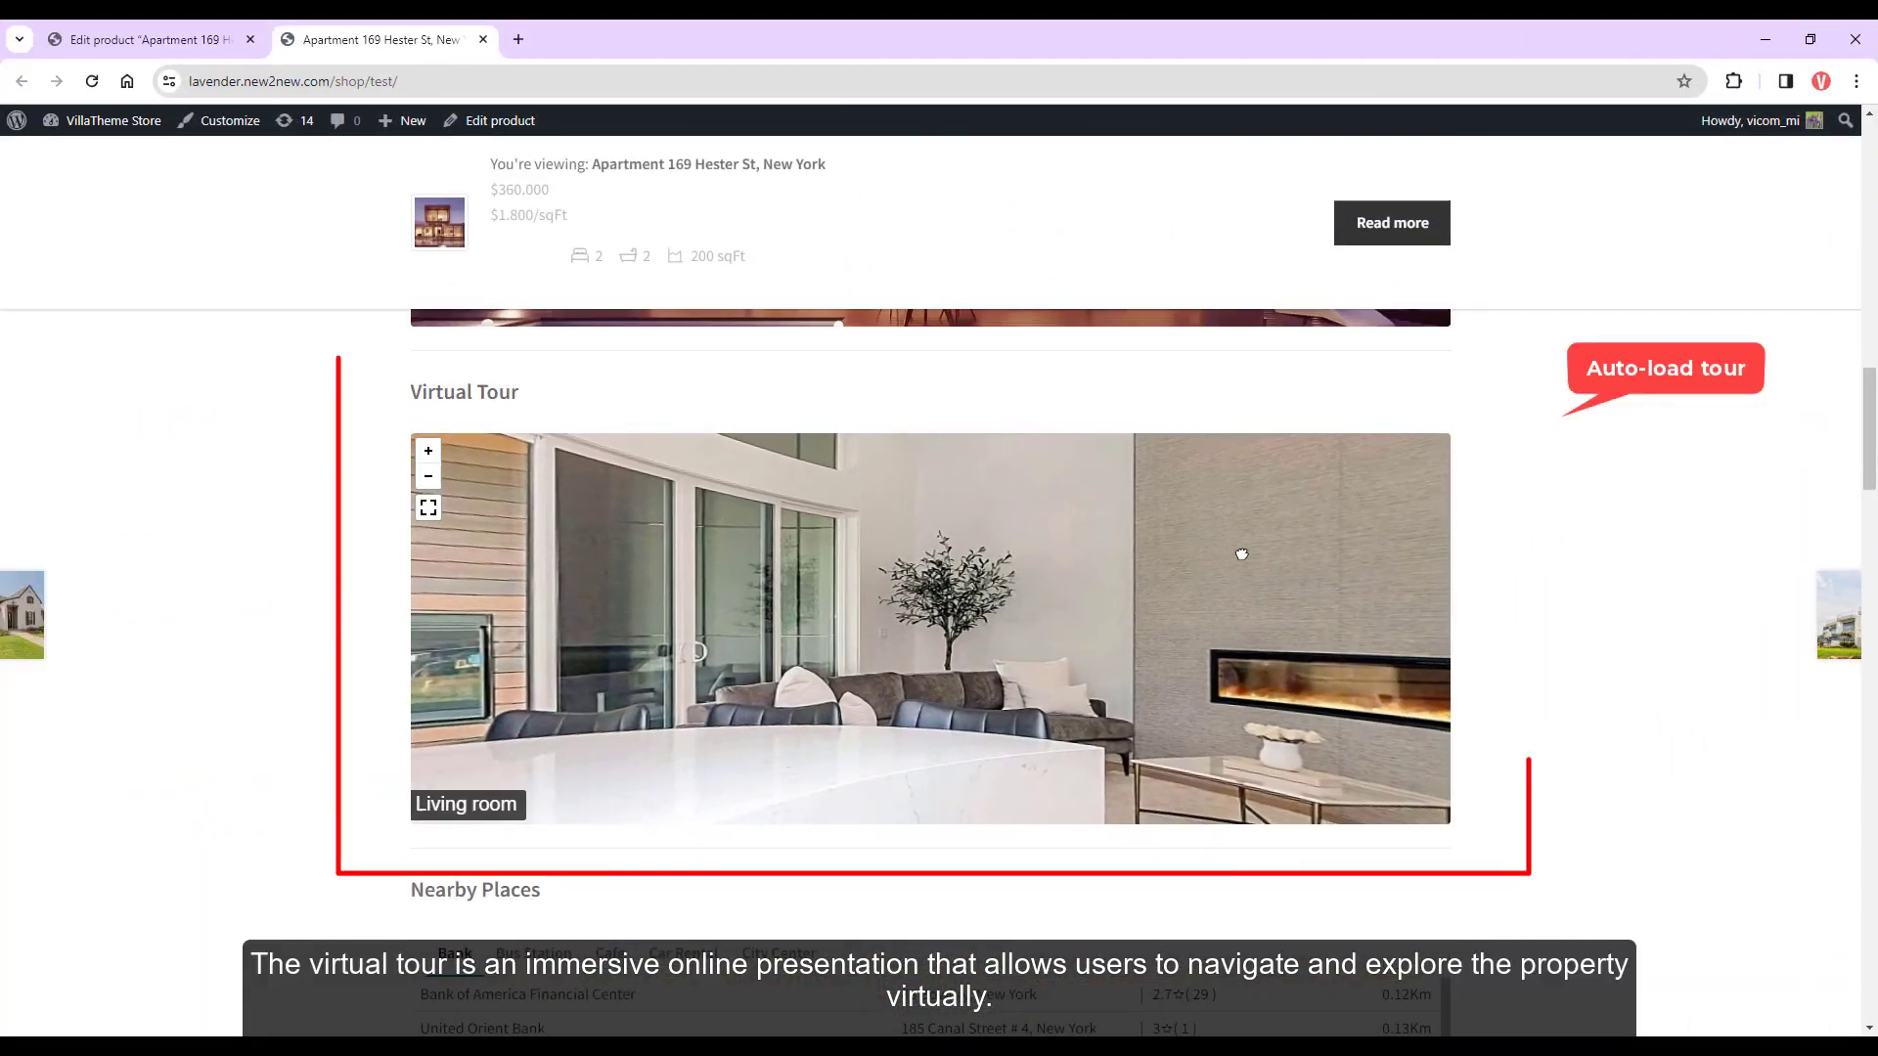
Tour the panorama from the living room through the bedroom into the bathroom
drag(1237, 550, 424, 670)
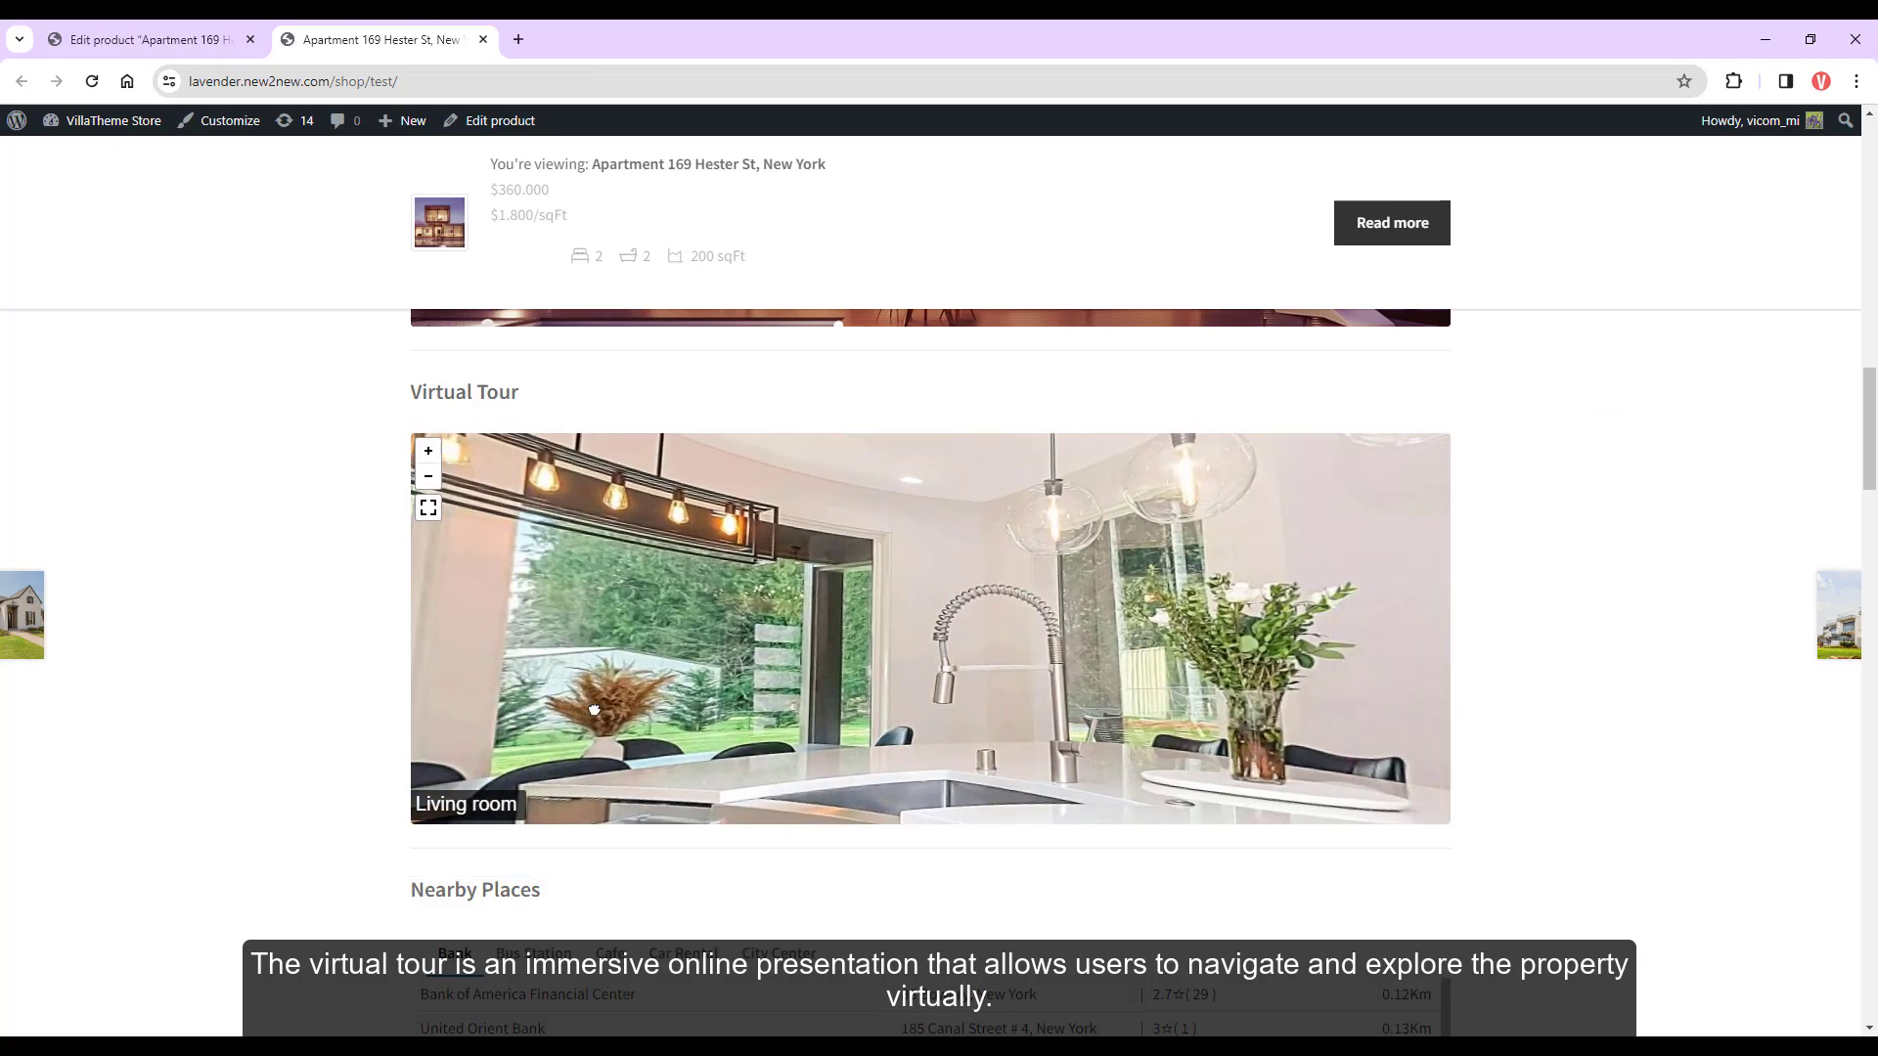
click(1363, 649)
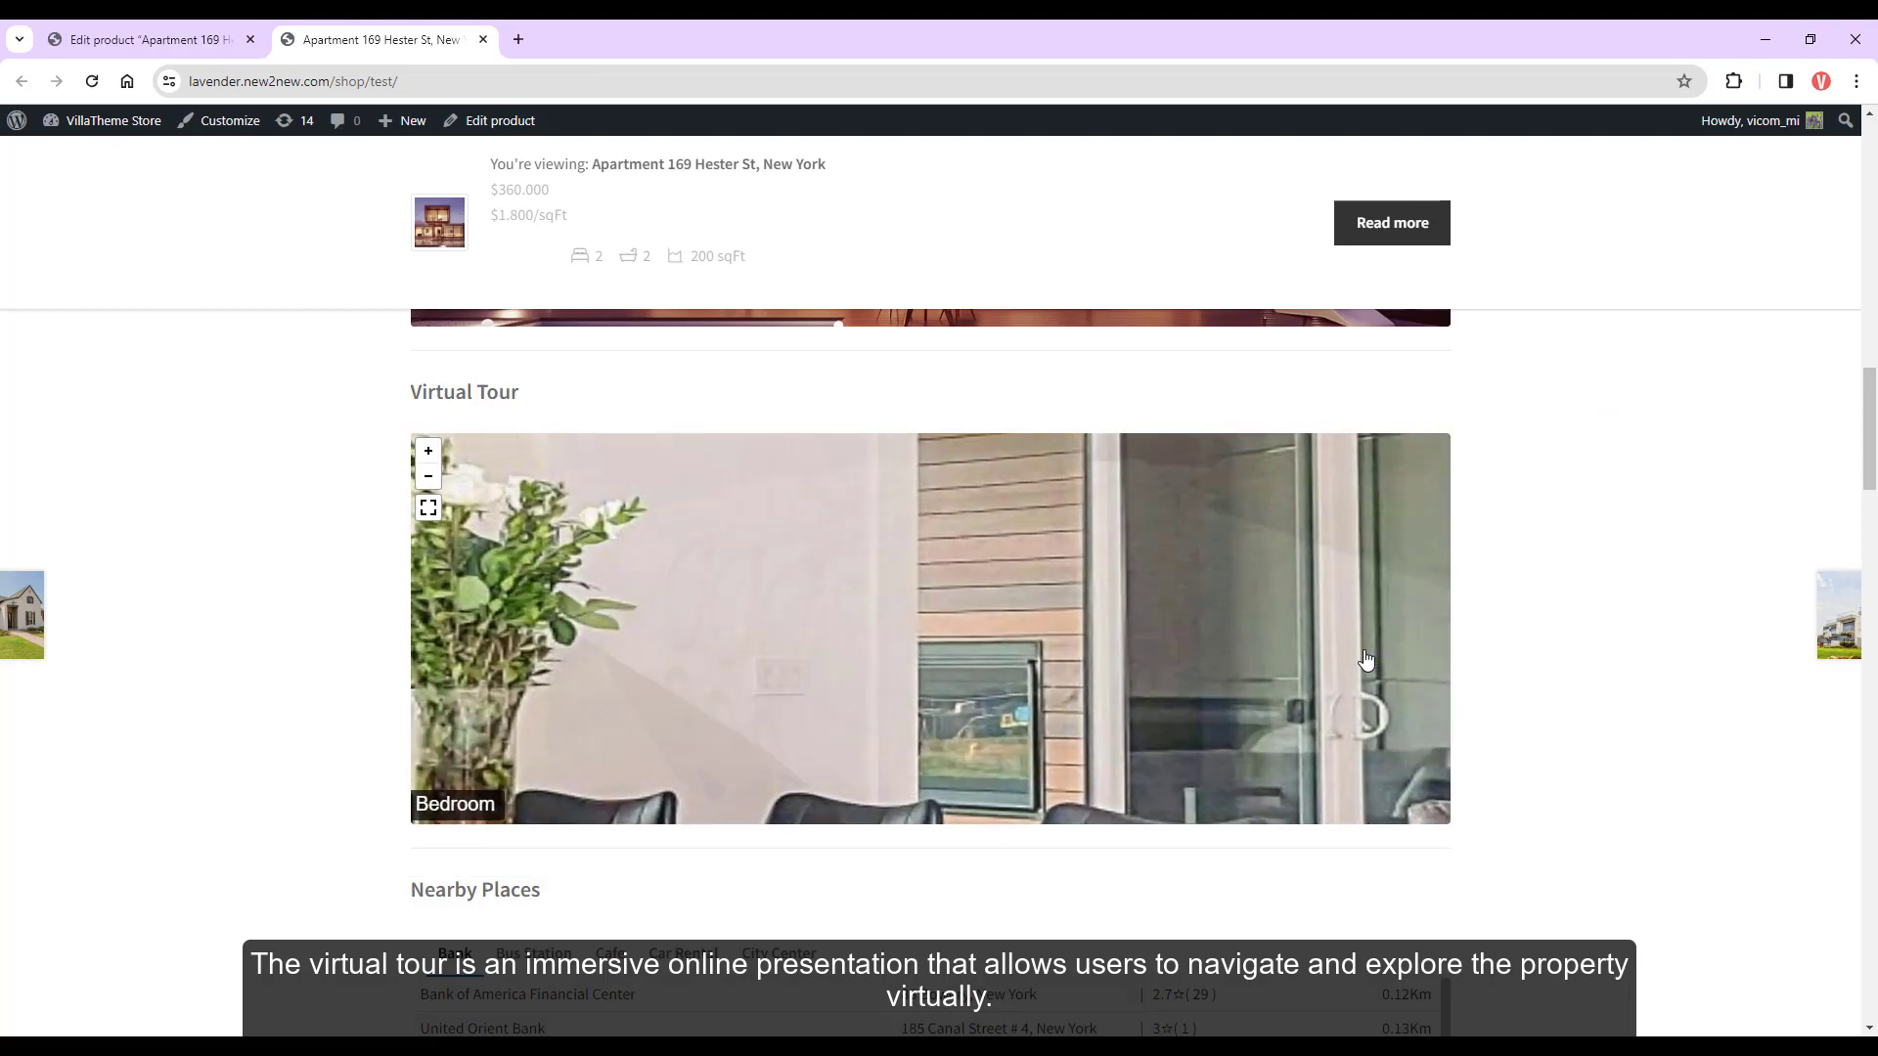
drag(1331, 667, 1576, 763)
click(1106, 698)
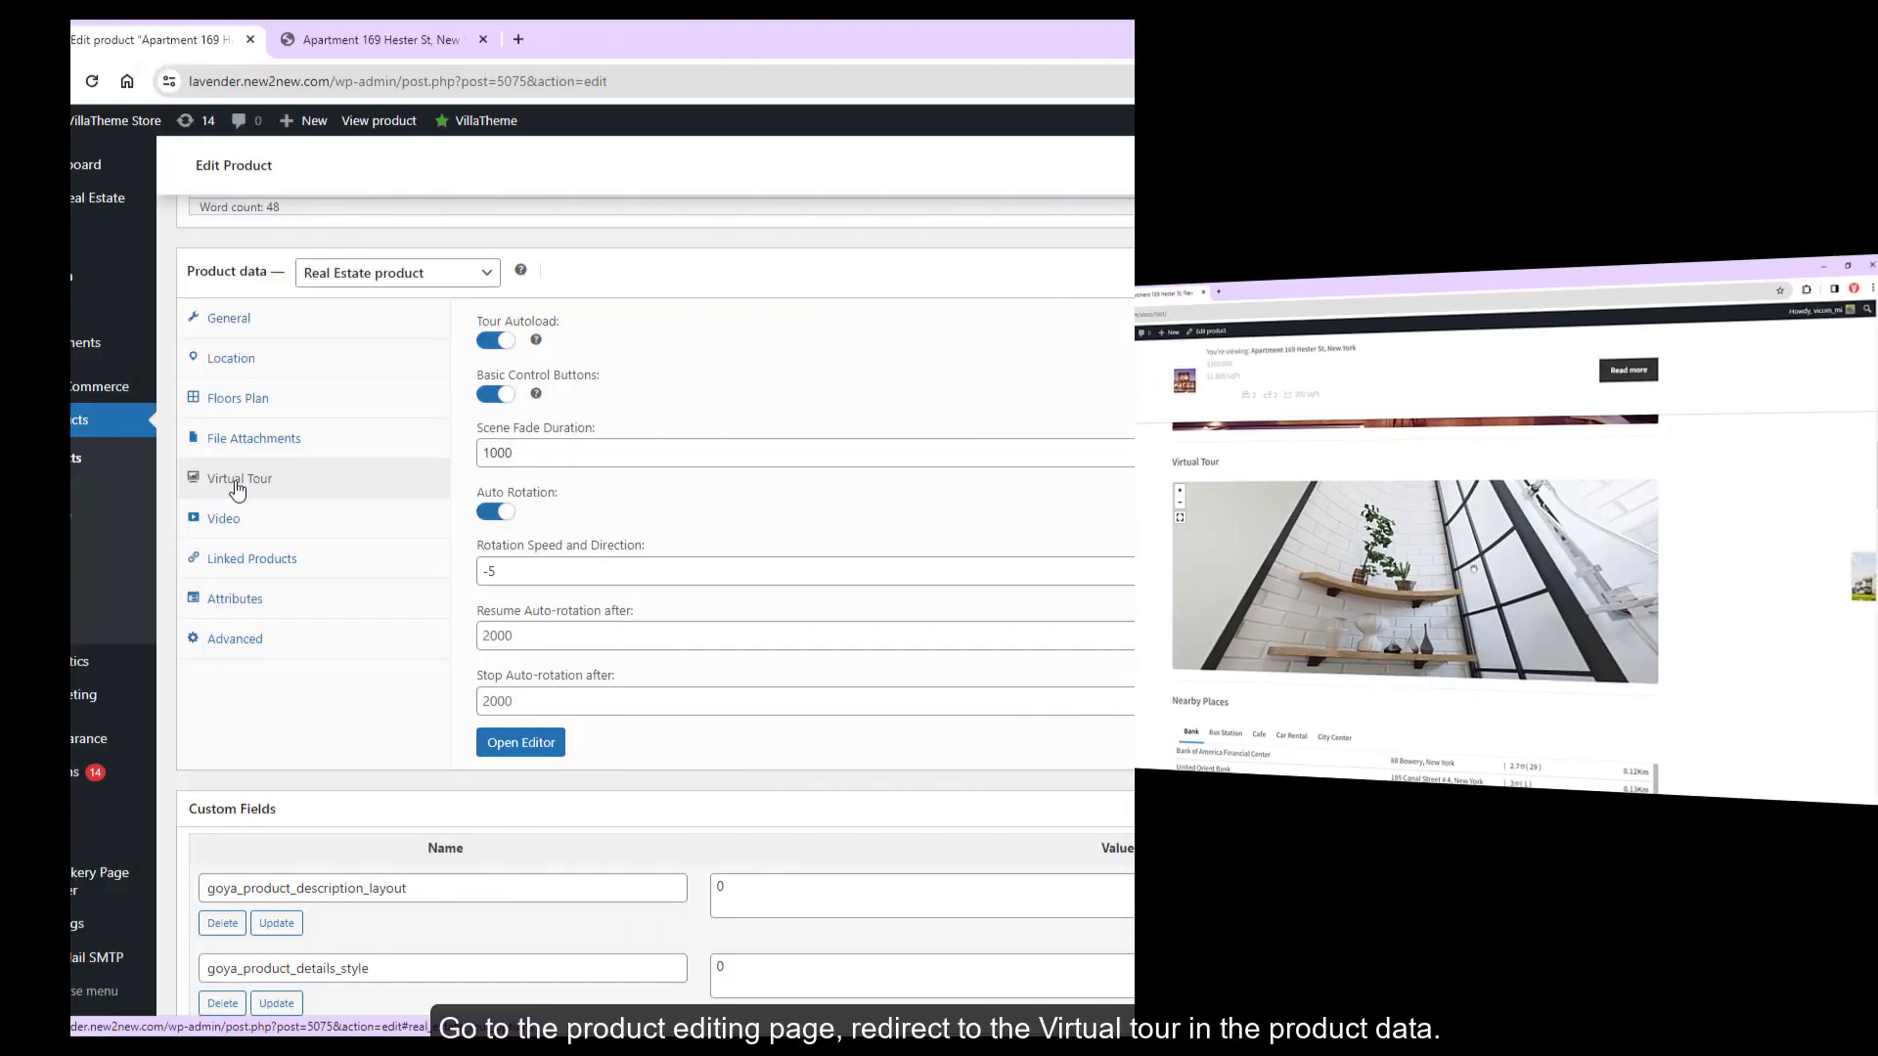
Turn off Tour Autoload, use the living-room photo as preview with message 'Click to view', and update
click(496, 341)
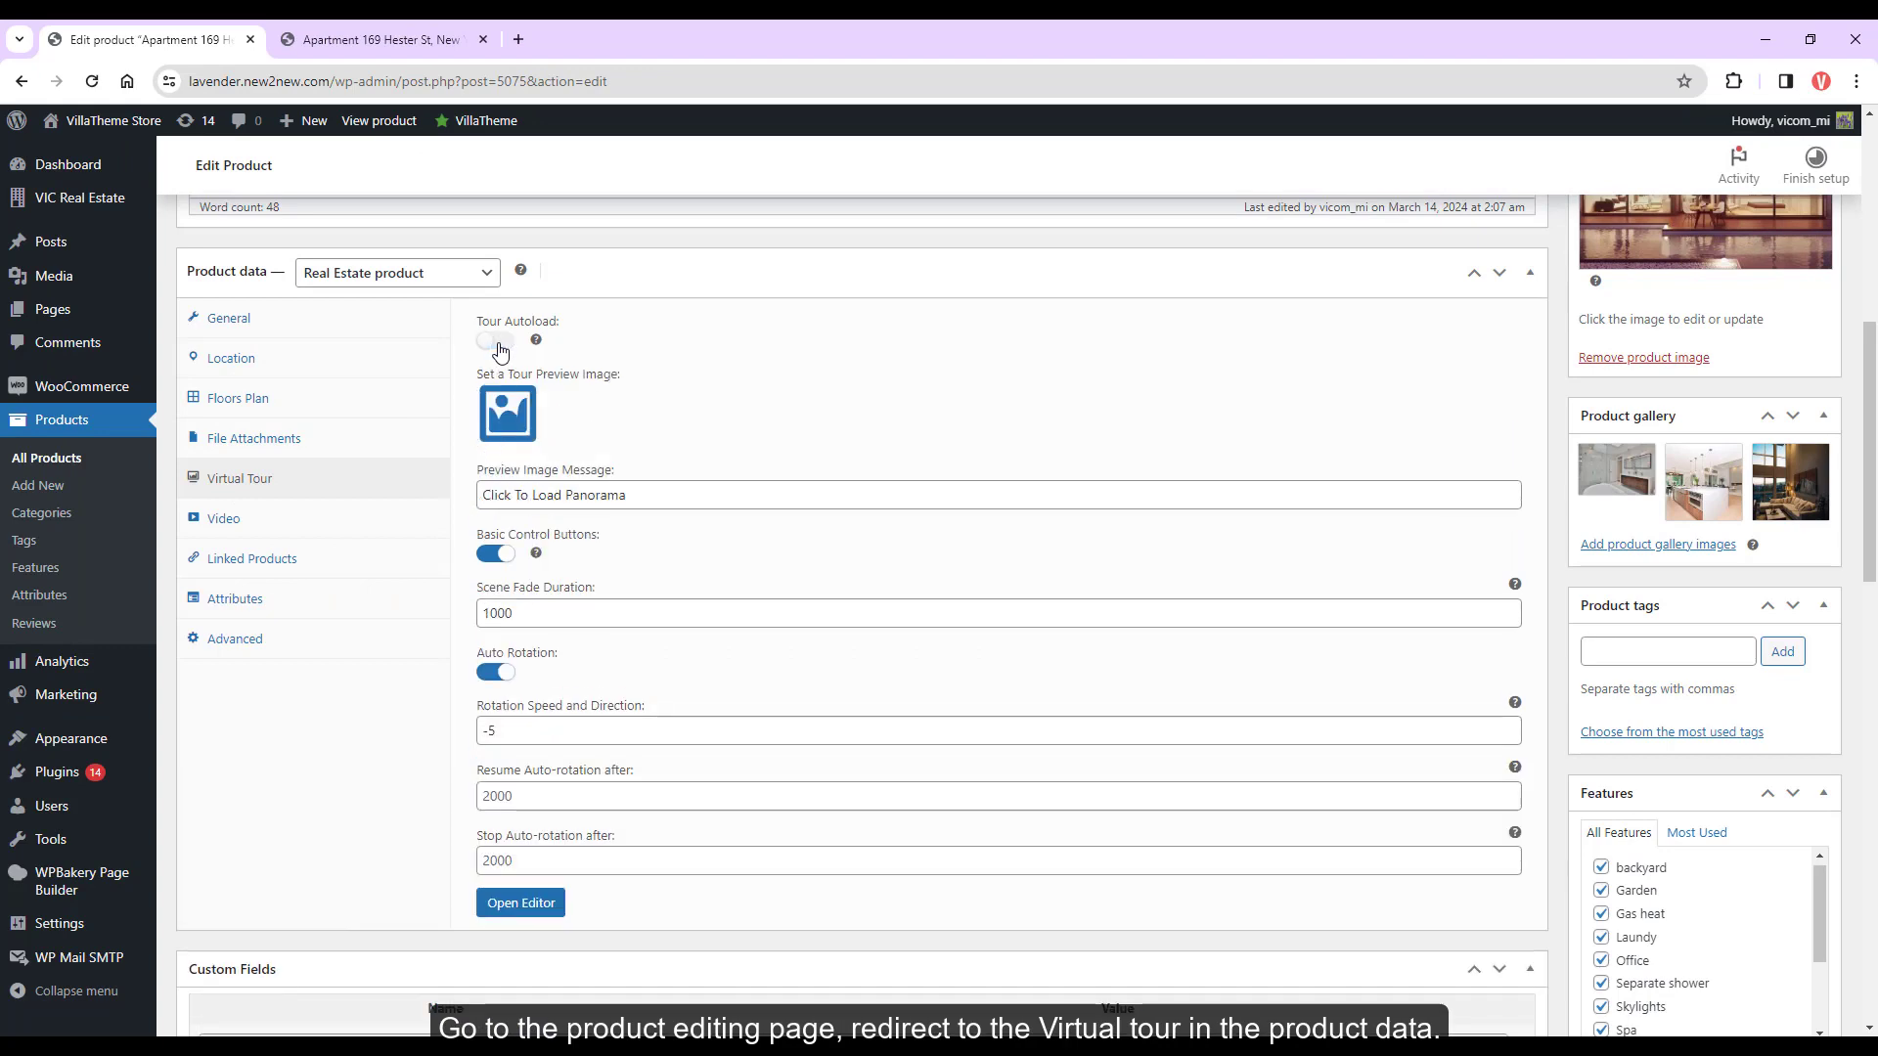
click(505, 422)
click(609, 683)
click(1802, 980)
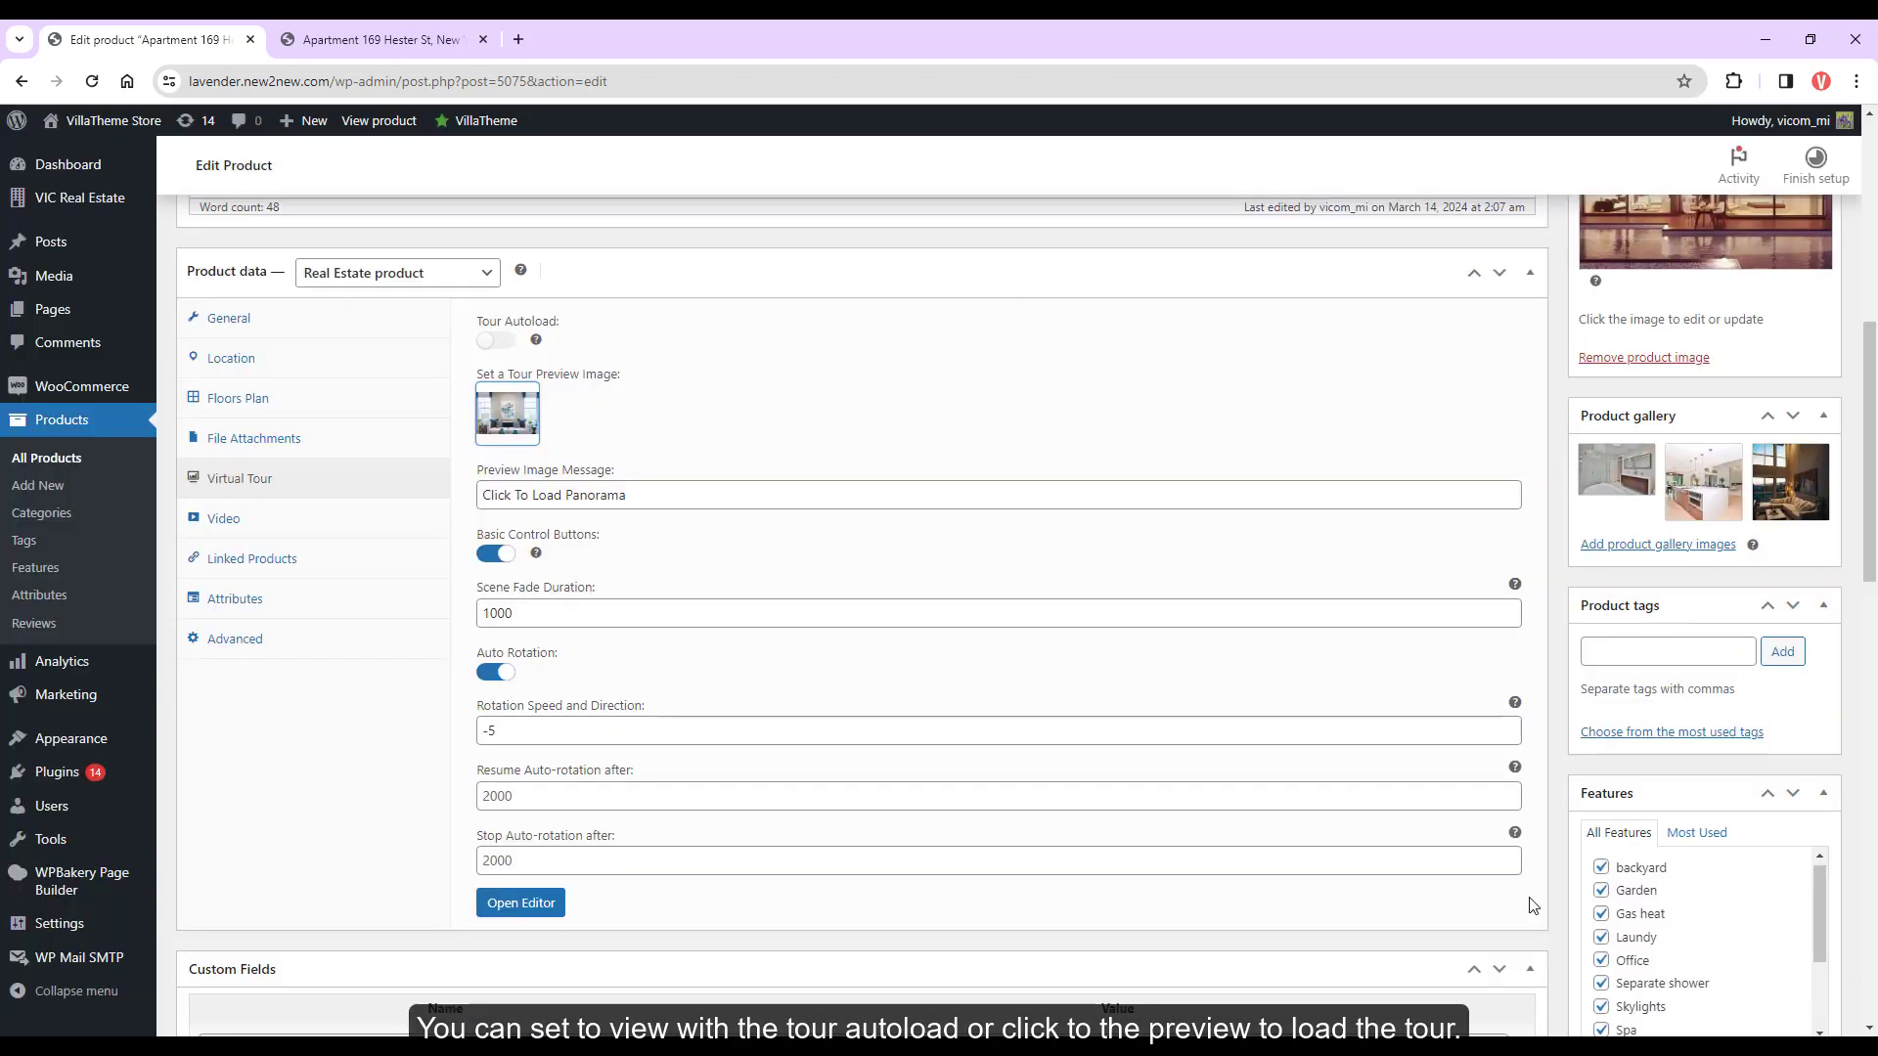
triple_click(602, 498)
text(Click to view)
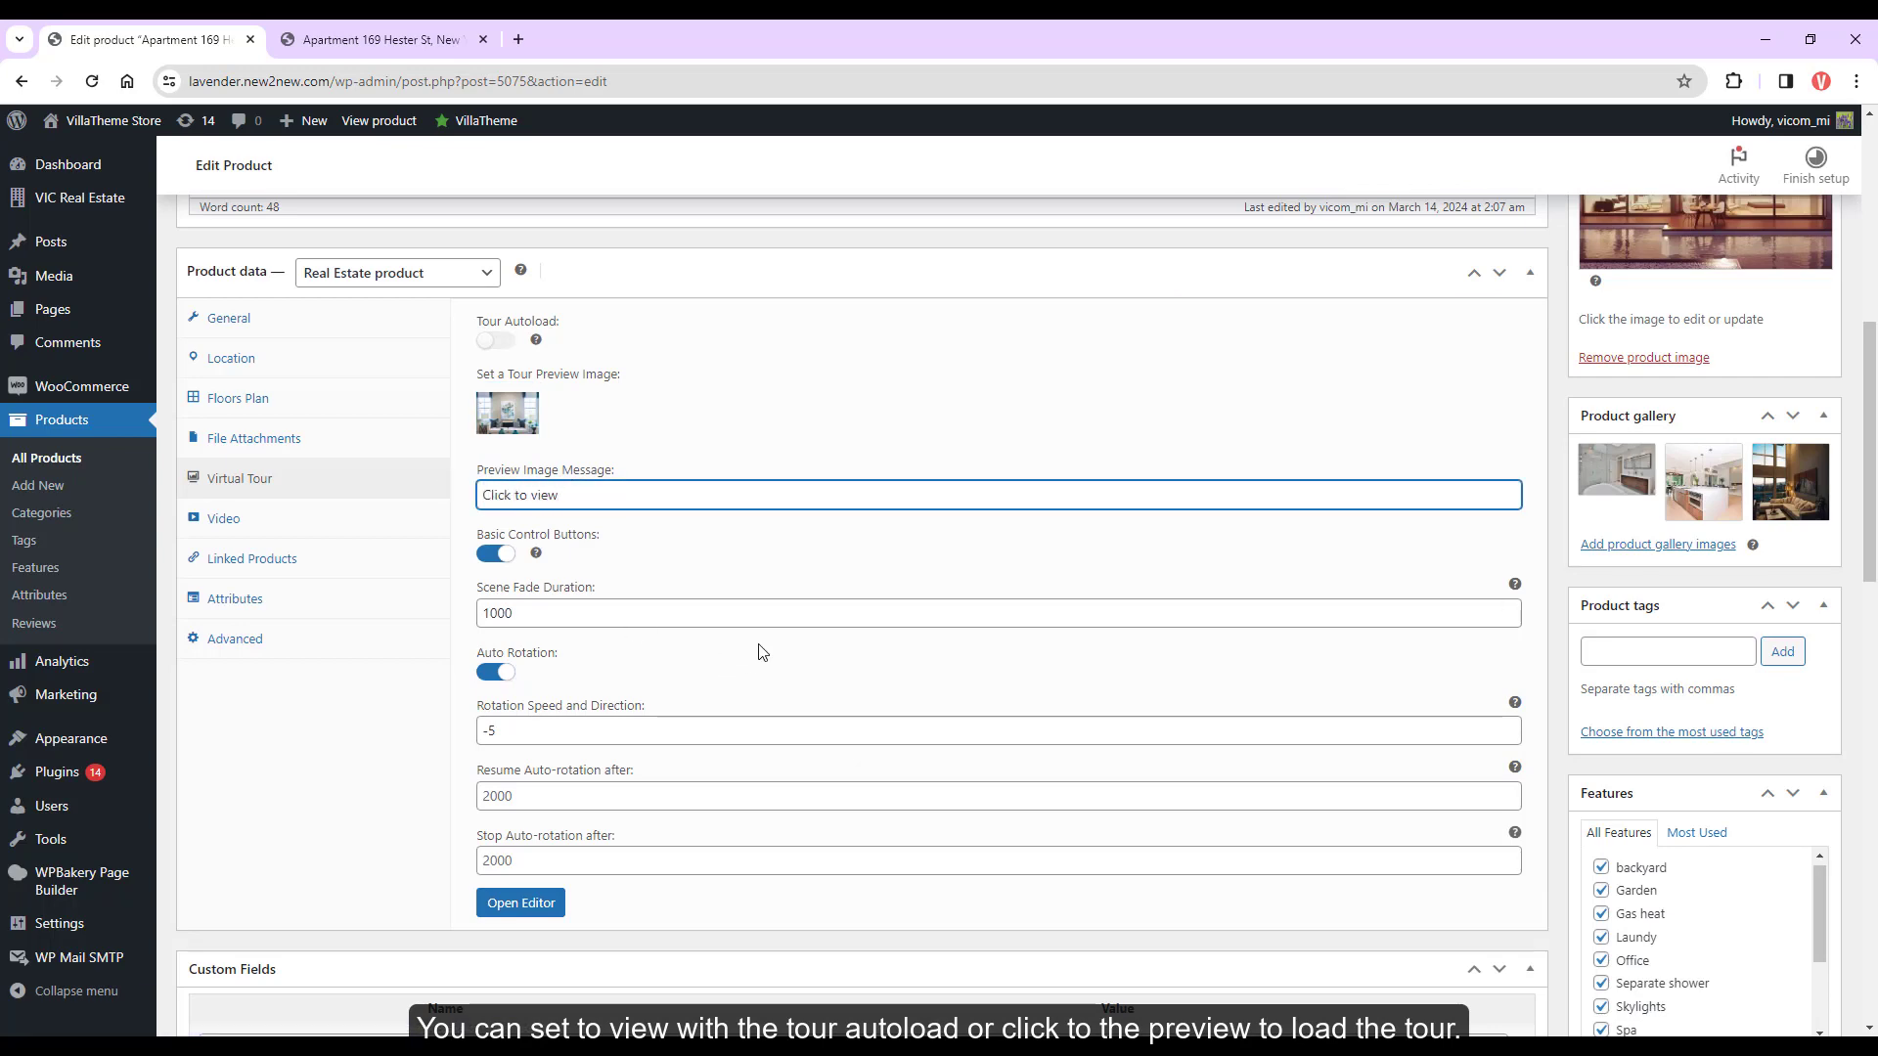
scroll(765, 653, up, 10)
click(1797, 605)
Reload the apartment's front-end page and load the tour from its preview image
click(381, 39)
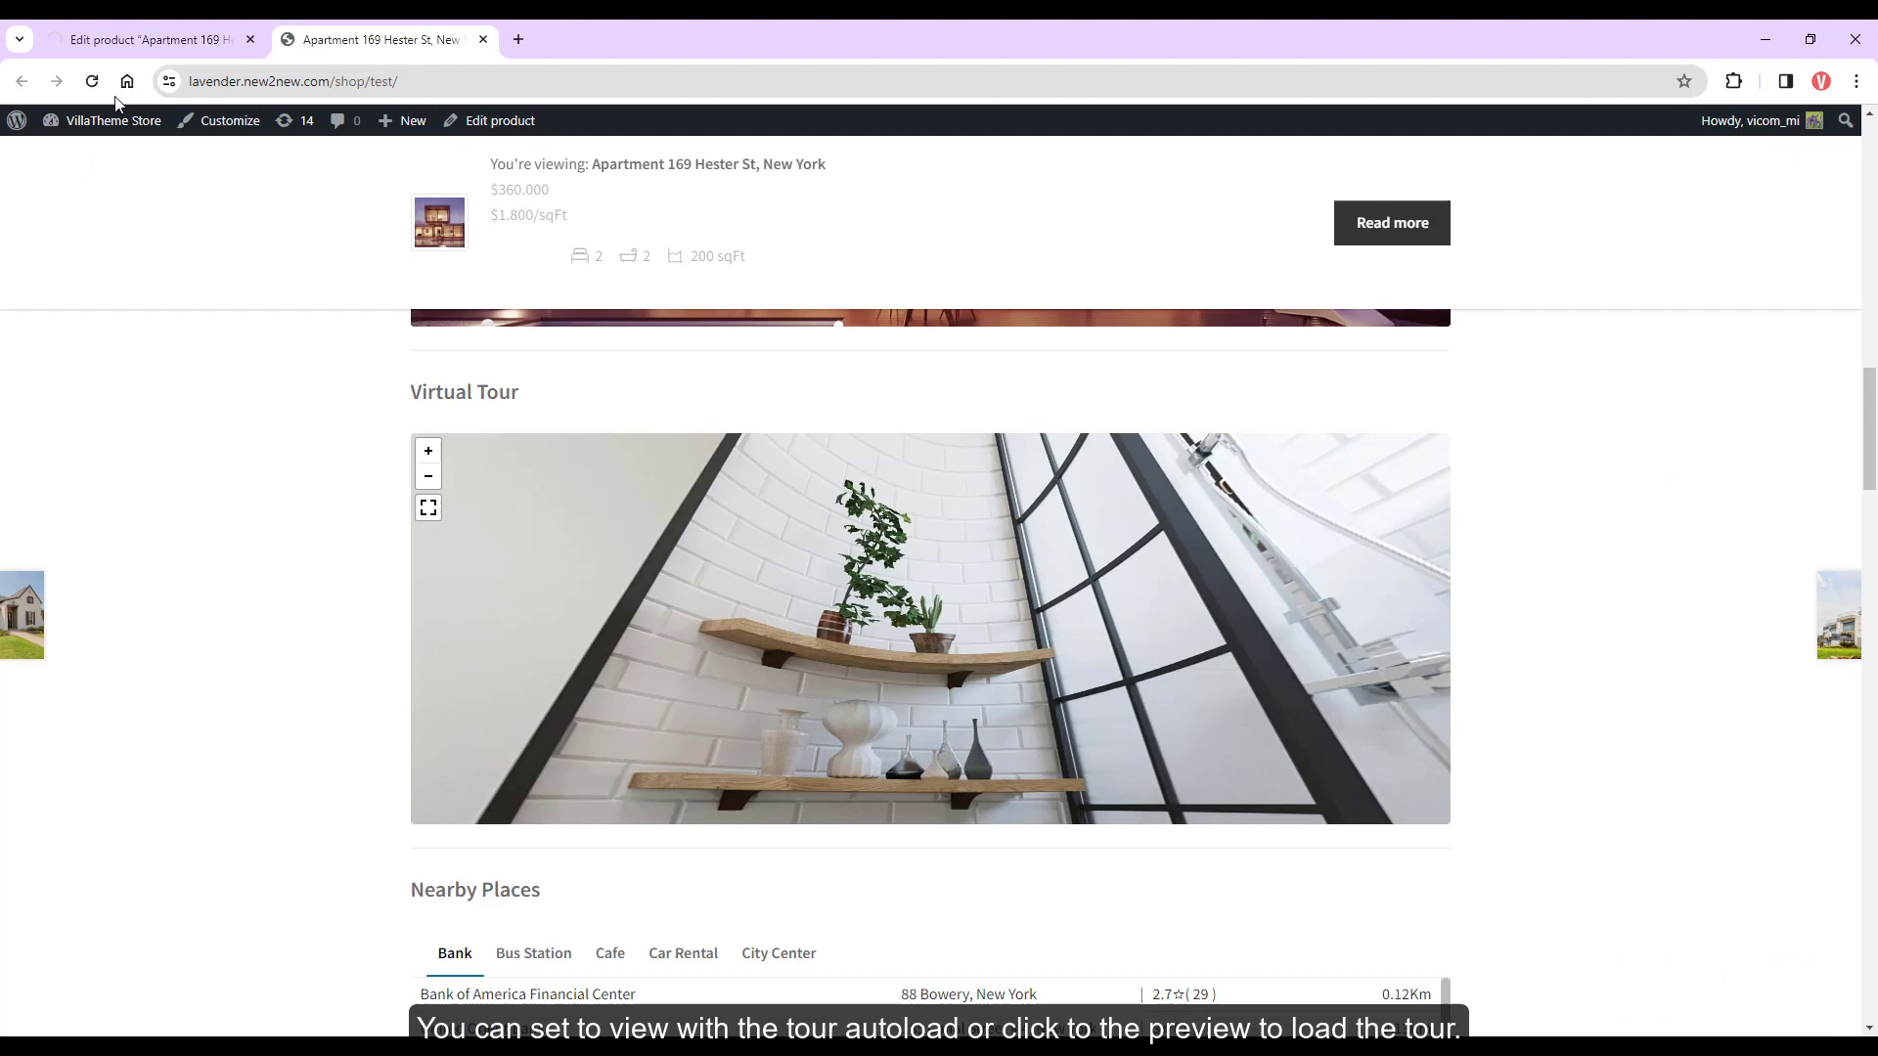
click(92, 81)
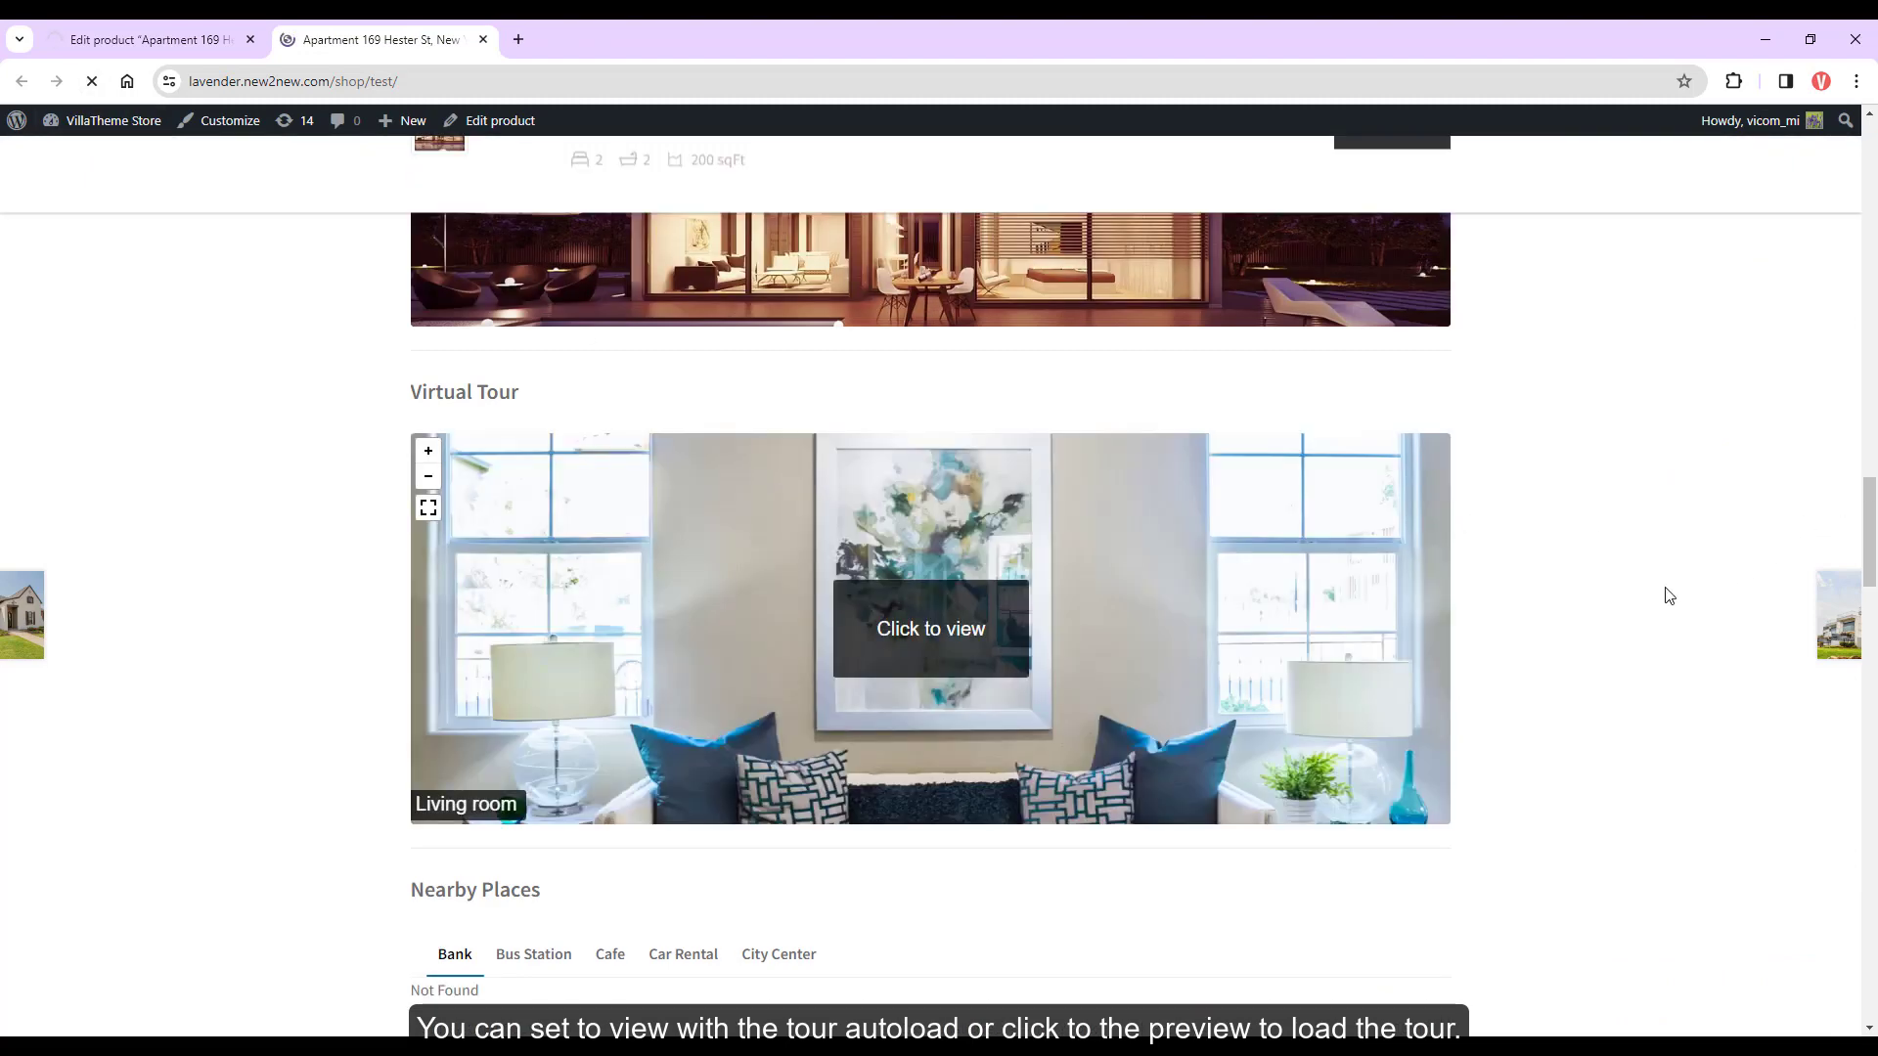
click(1001, 646)
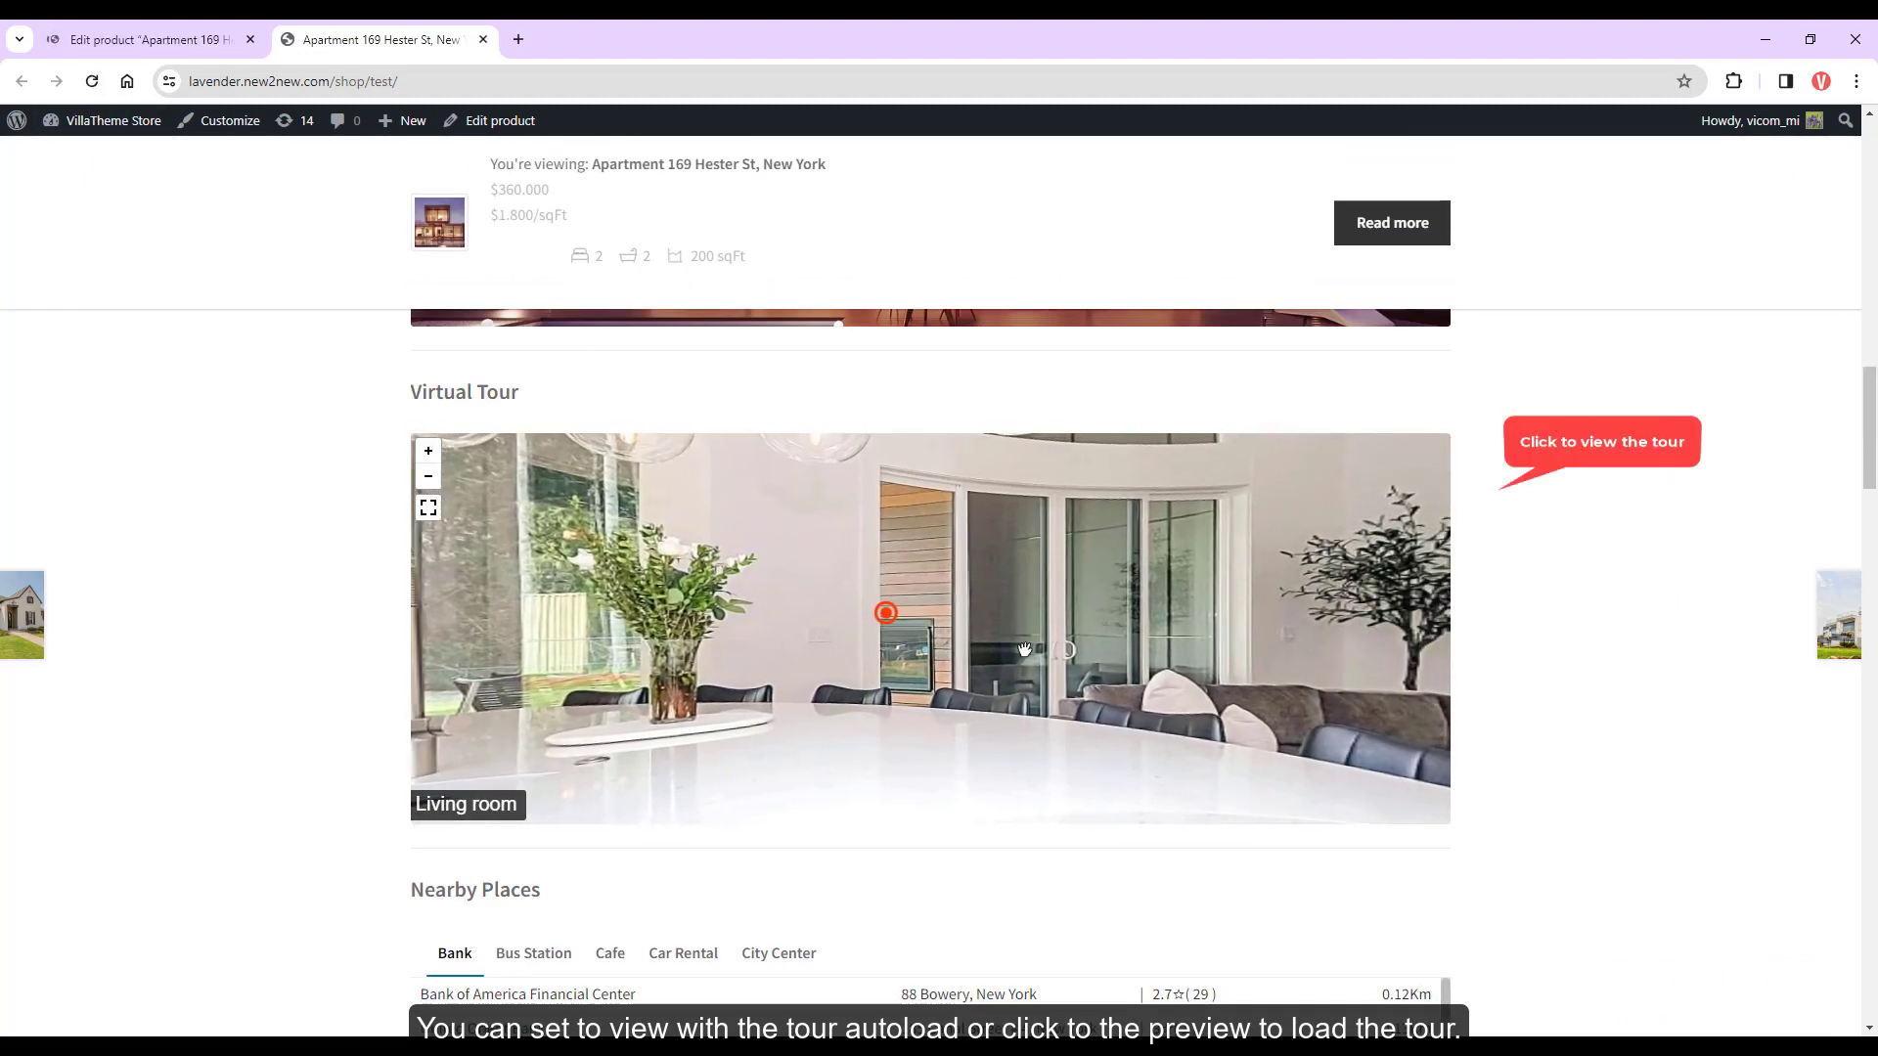
scroll(809, 629, up, 3)
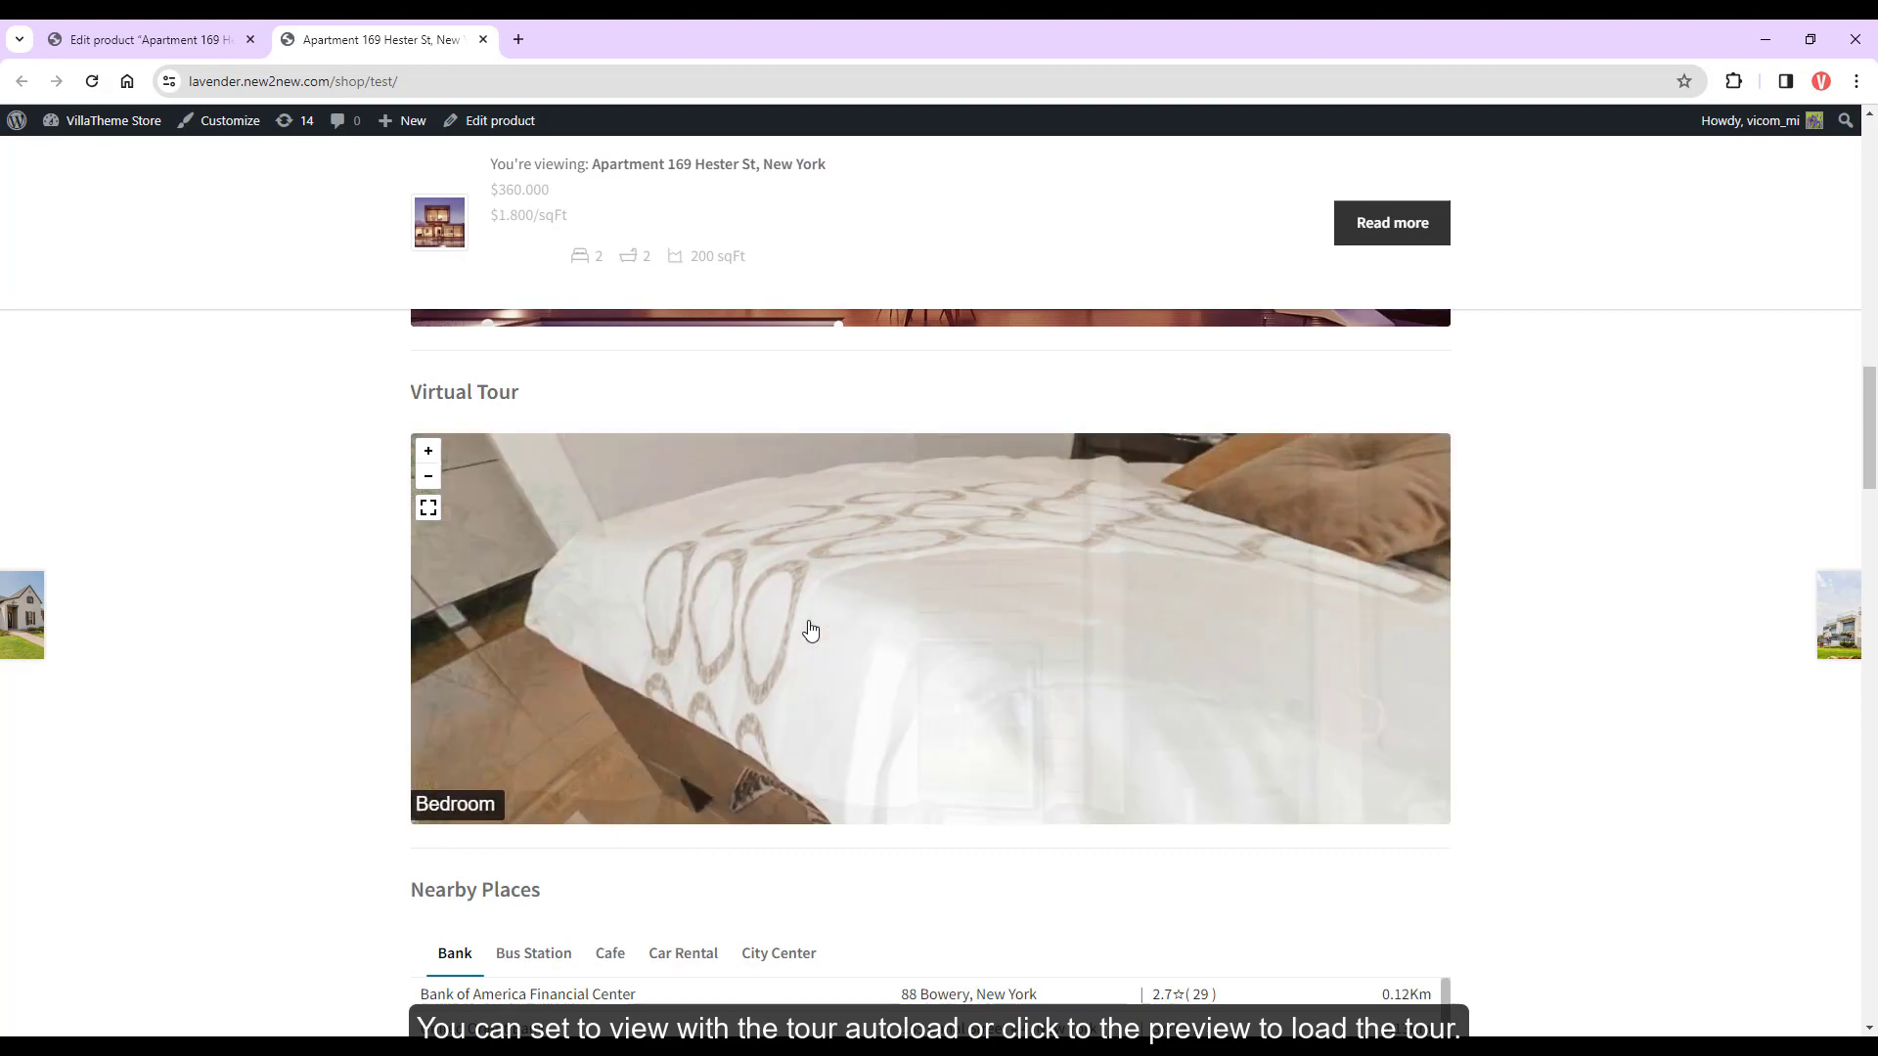
Return to the product editor and open the Virtual Tour scene editor
click(201, 30)
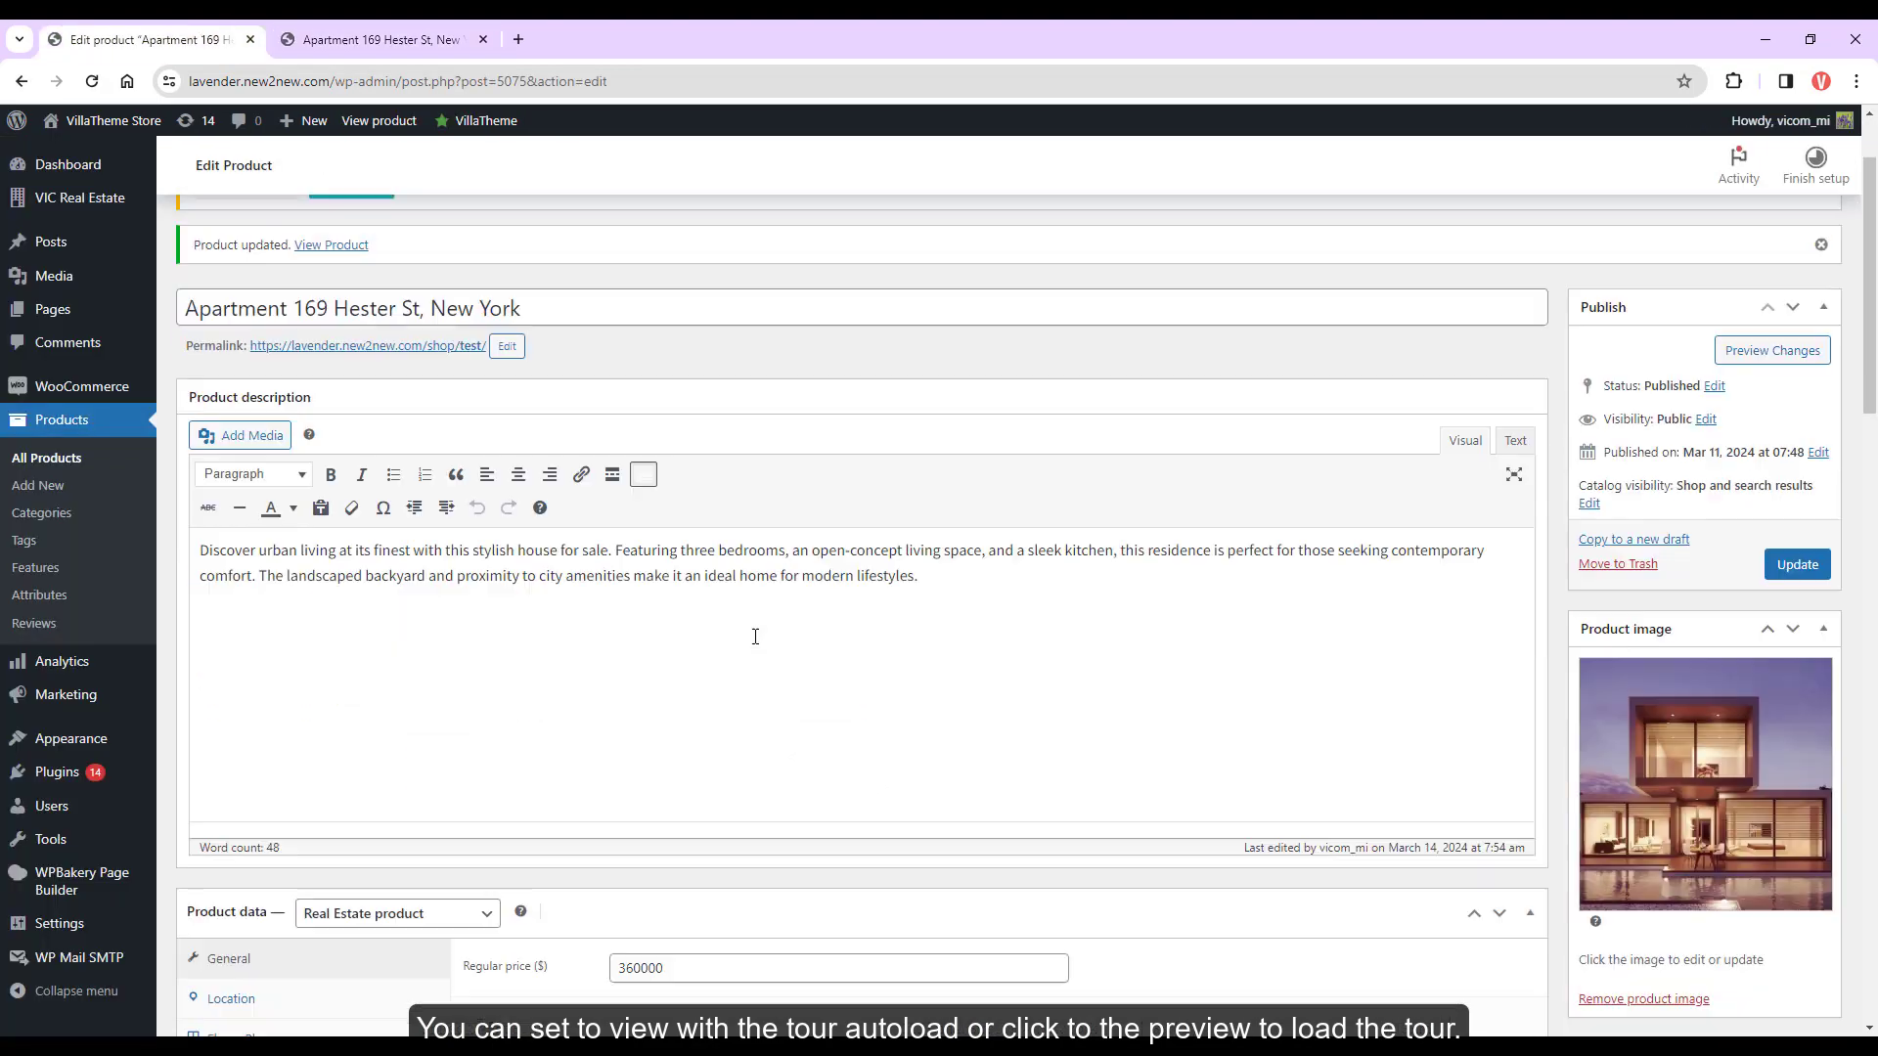
scroll(754, 636, down, 7)
click(235, 369)
scroll(562, 528, up, 2)
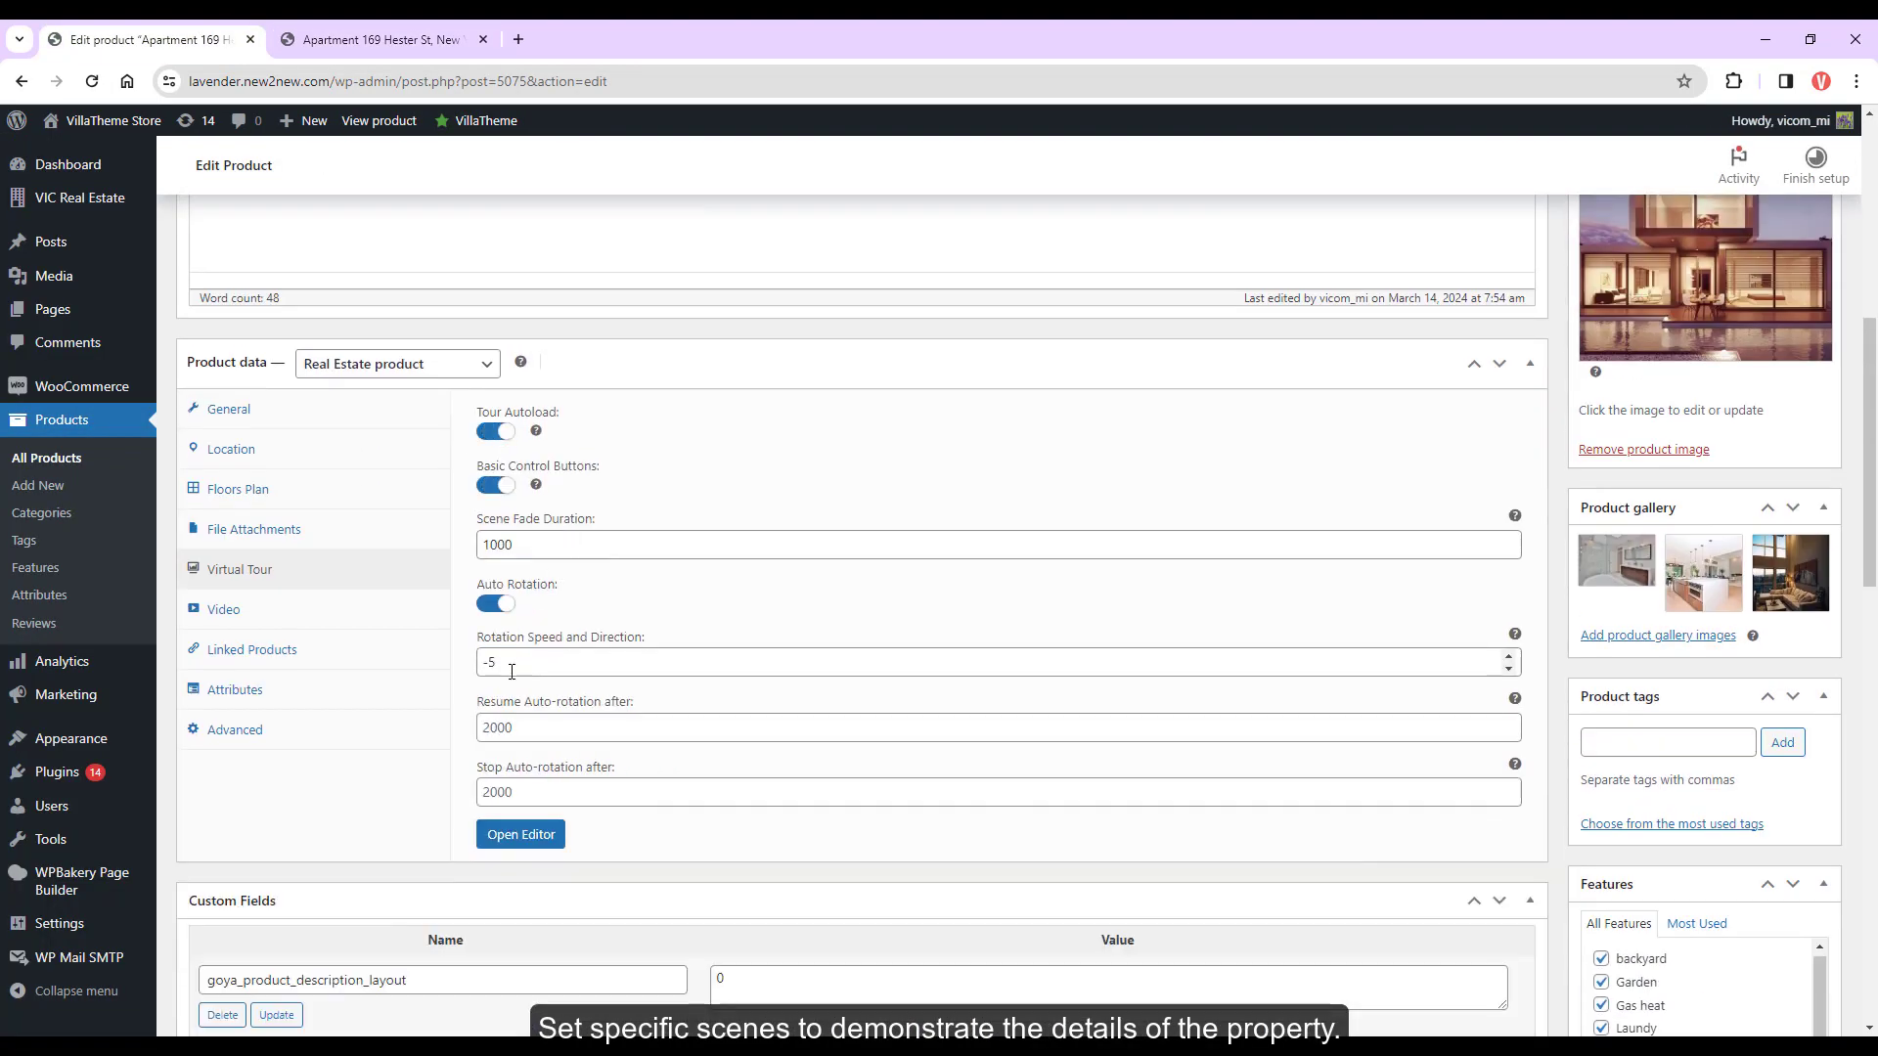
click(523, 837)
click(245, 304)
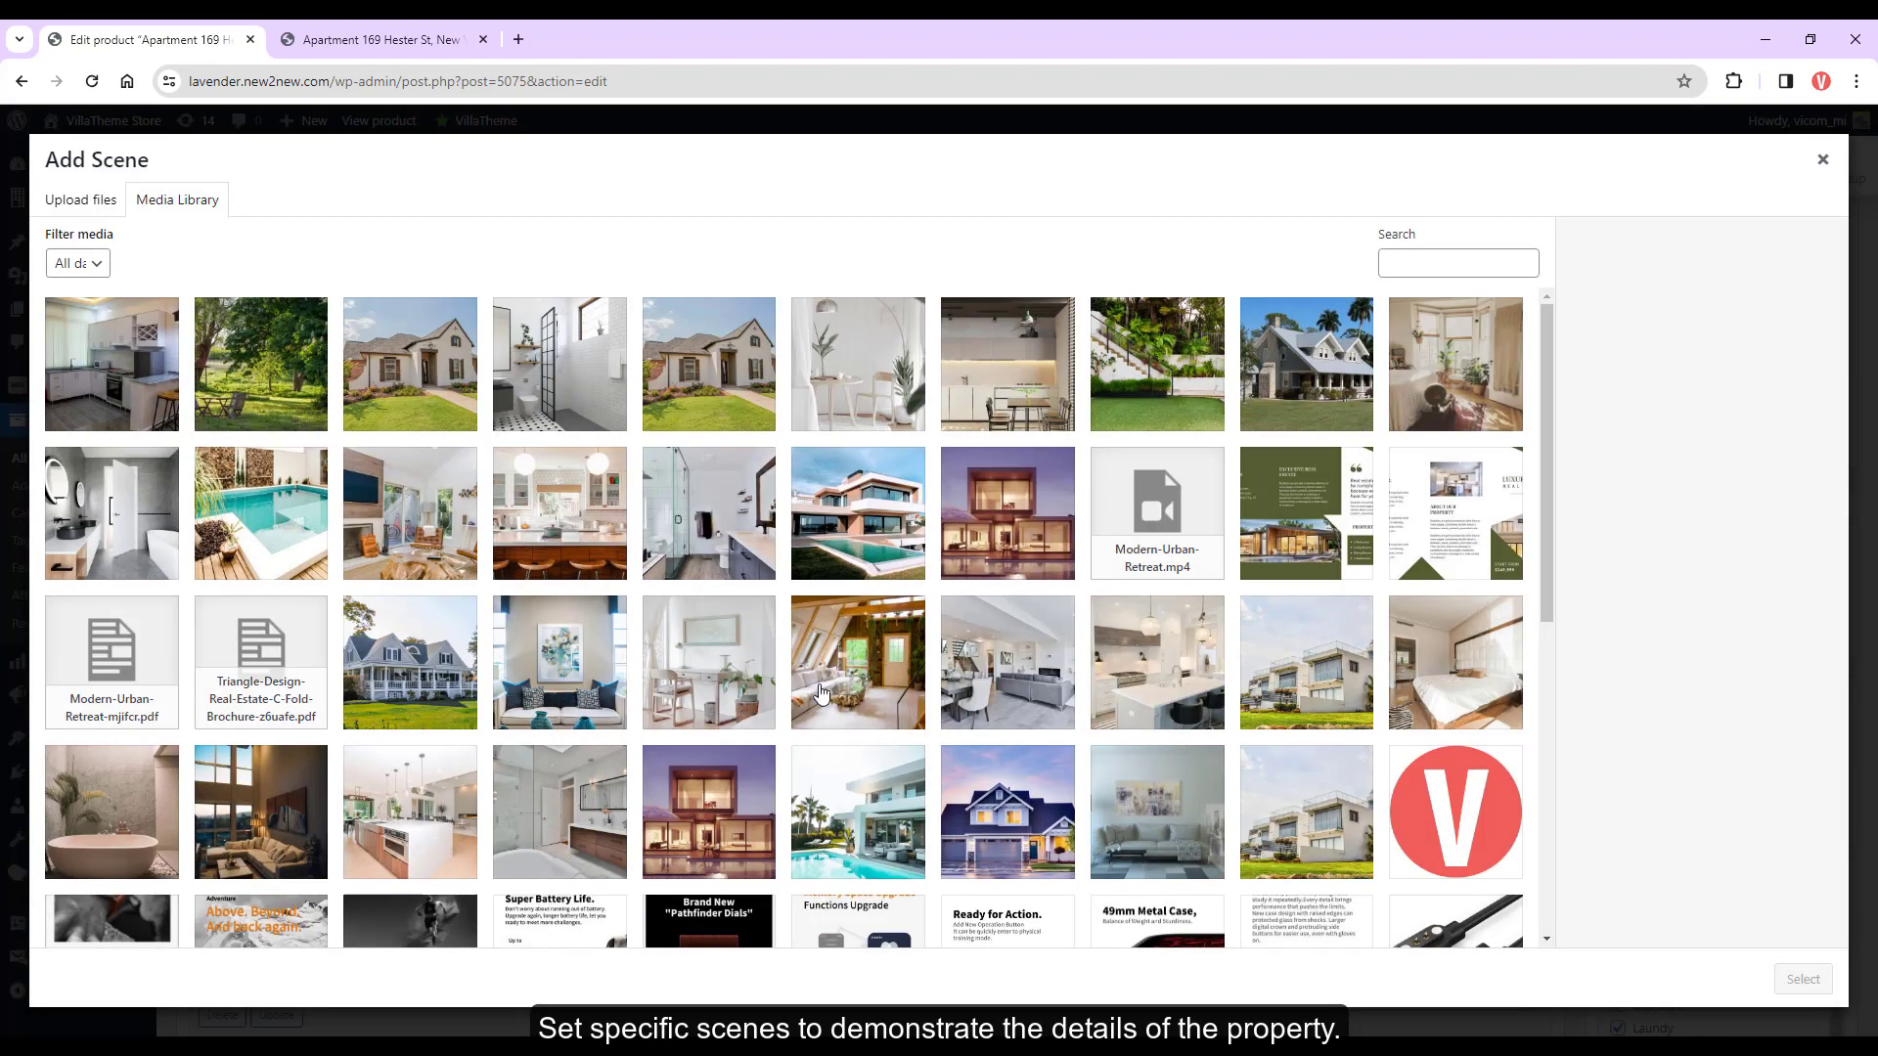
click(1821, 156)
Inspect the existing Bathroom hotspot and its target scene choices
drag(658, 708, 959, 666)
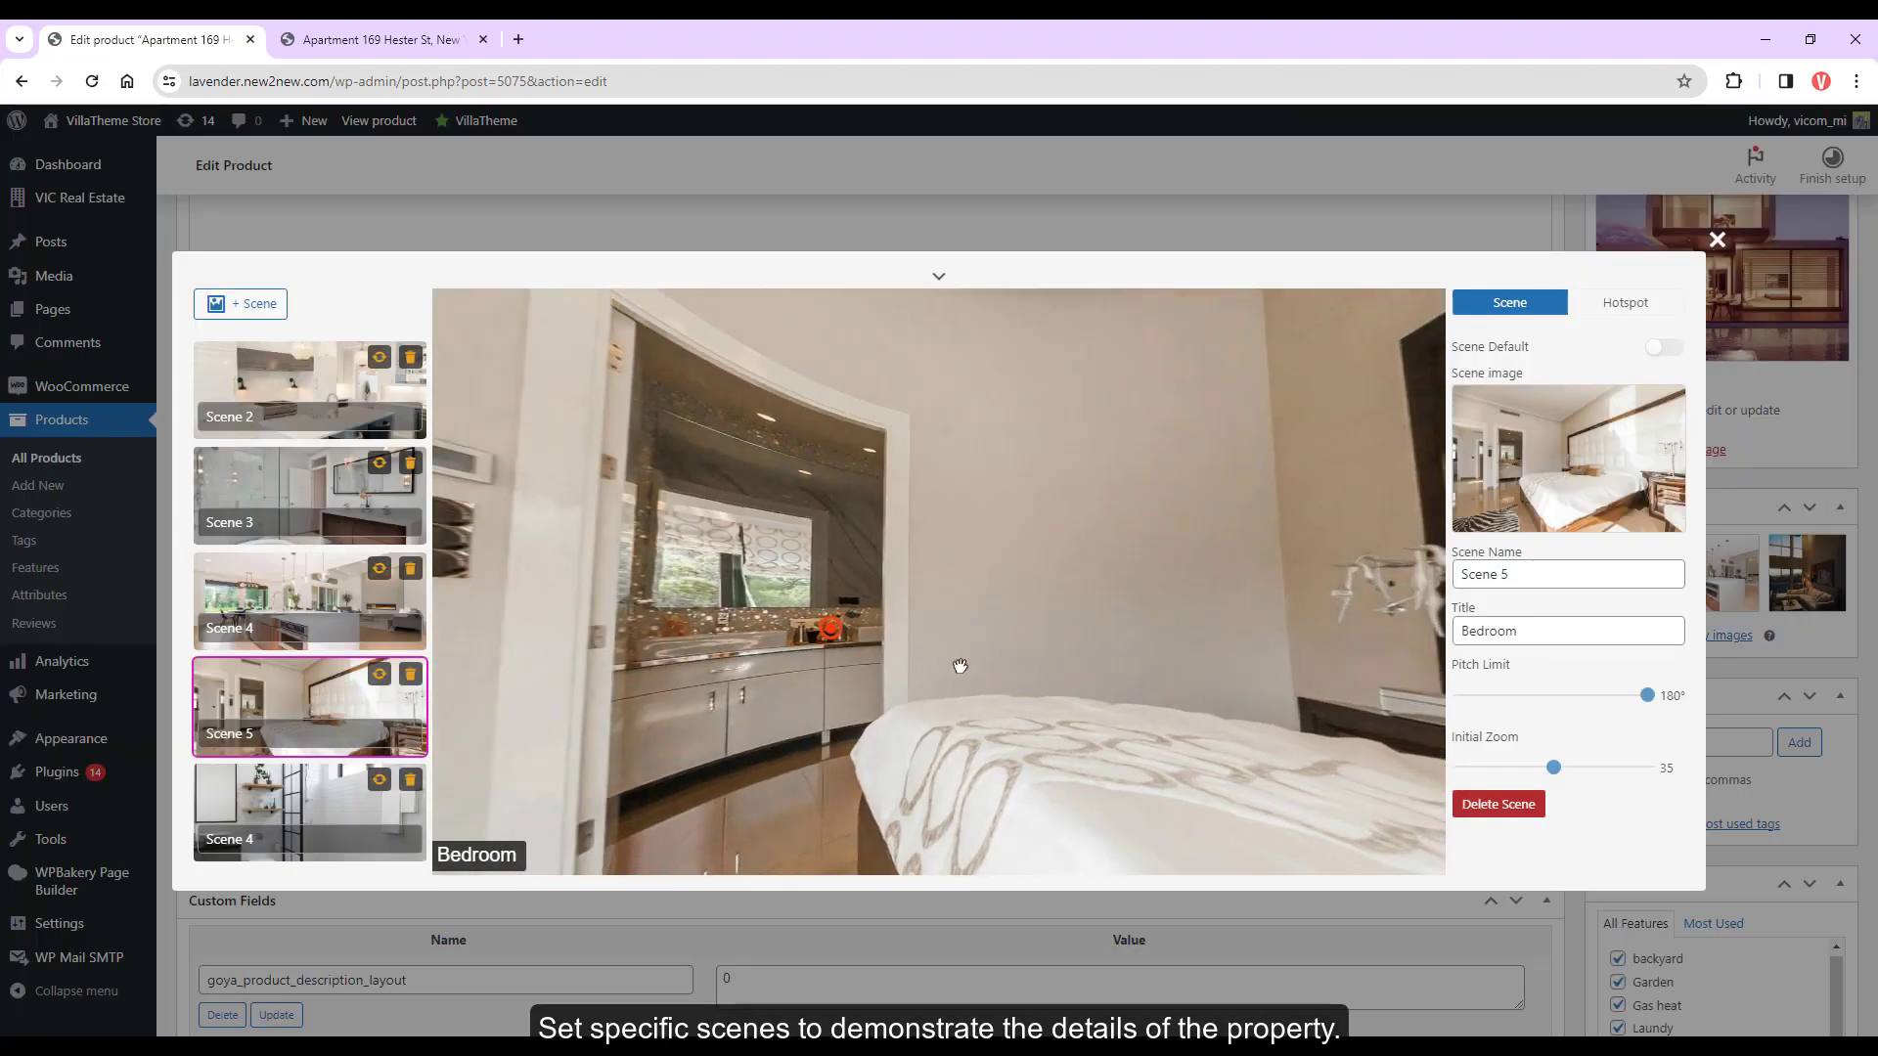
click(826, 638)
click(1565, 375)
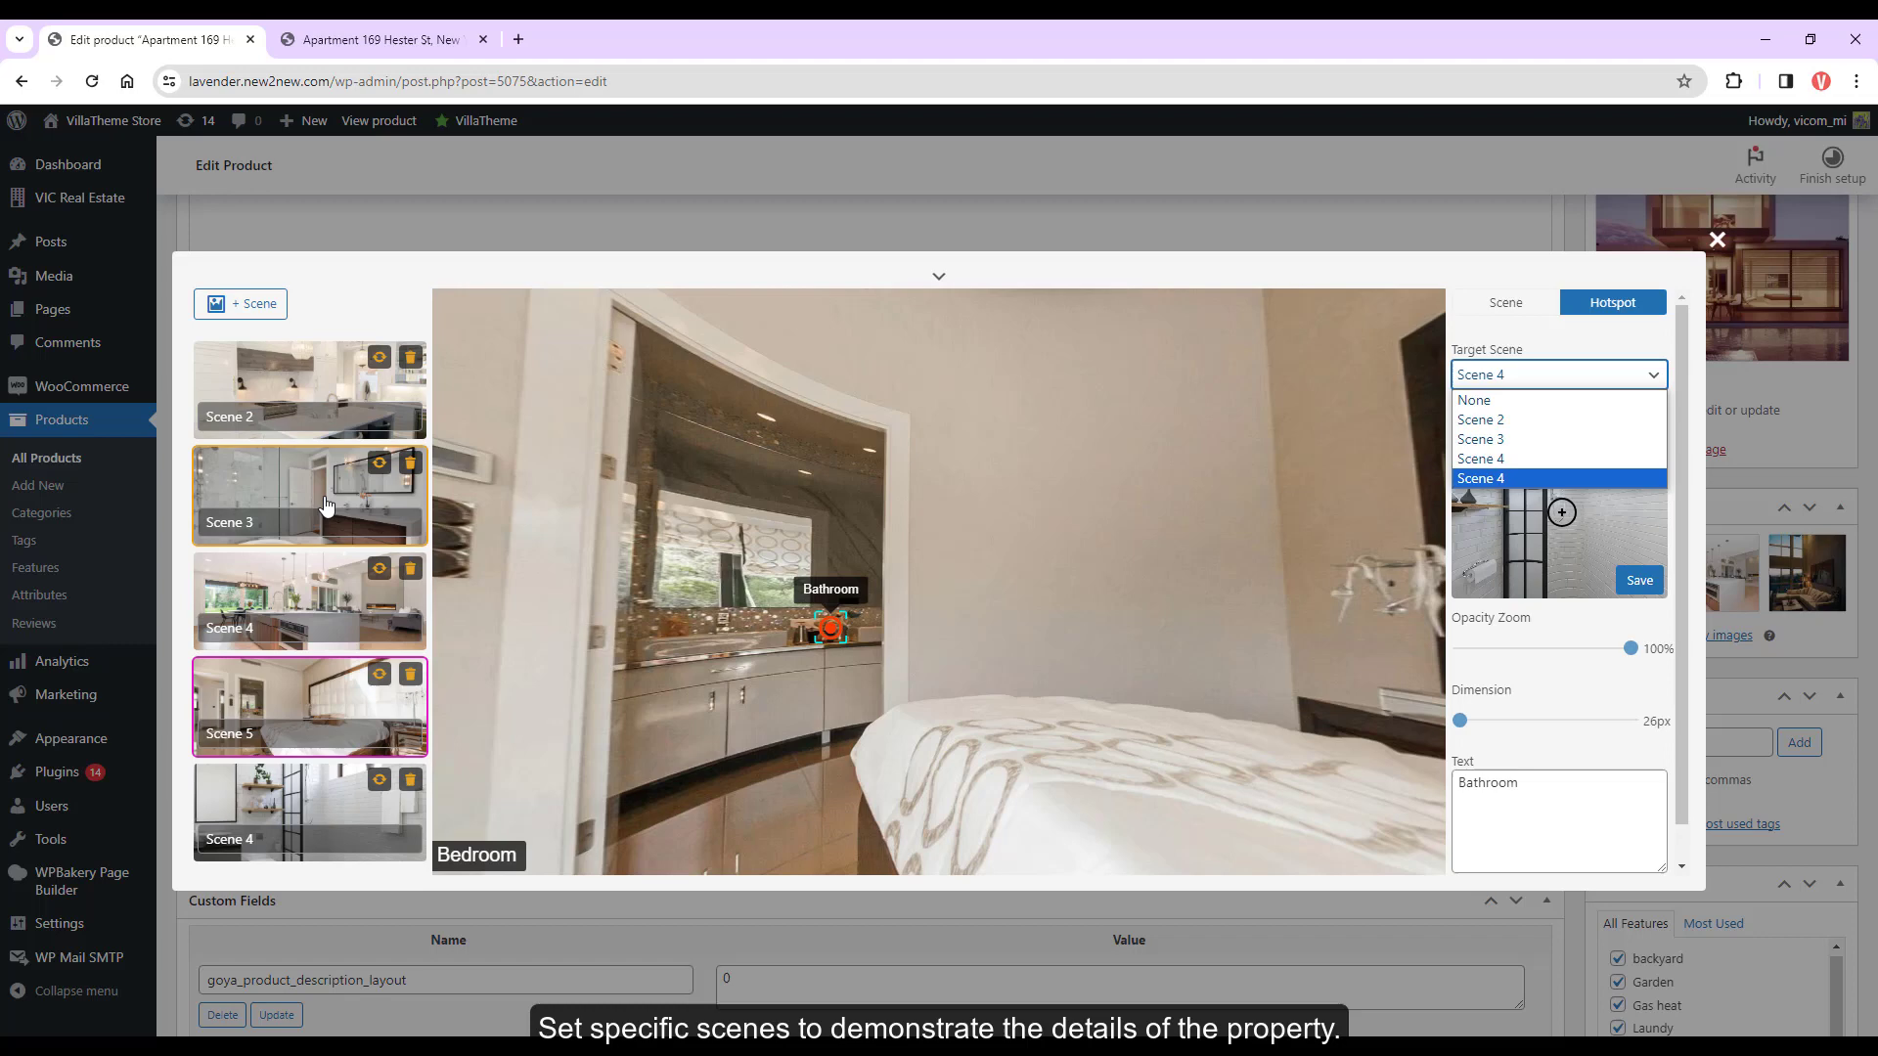
click(281, 598)
On the Bathroom scene, add a 43px hotspot targeting Scene 2 with text 'Add'
click(298, 491)
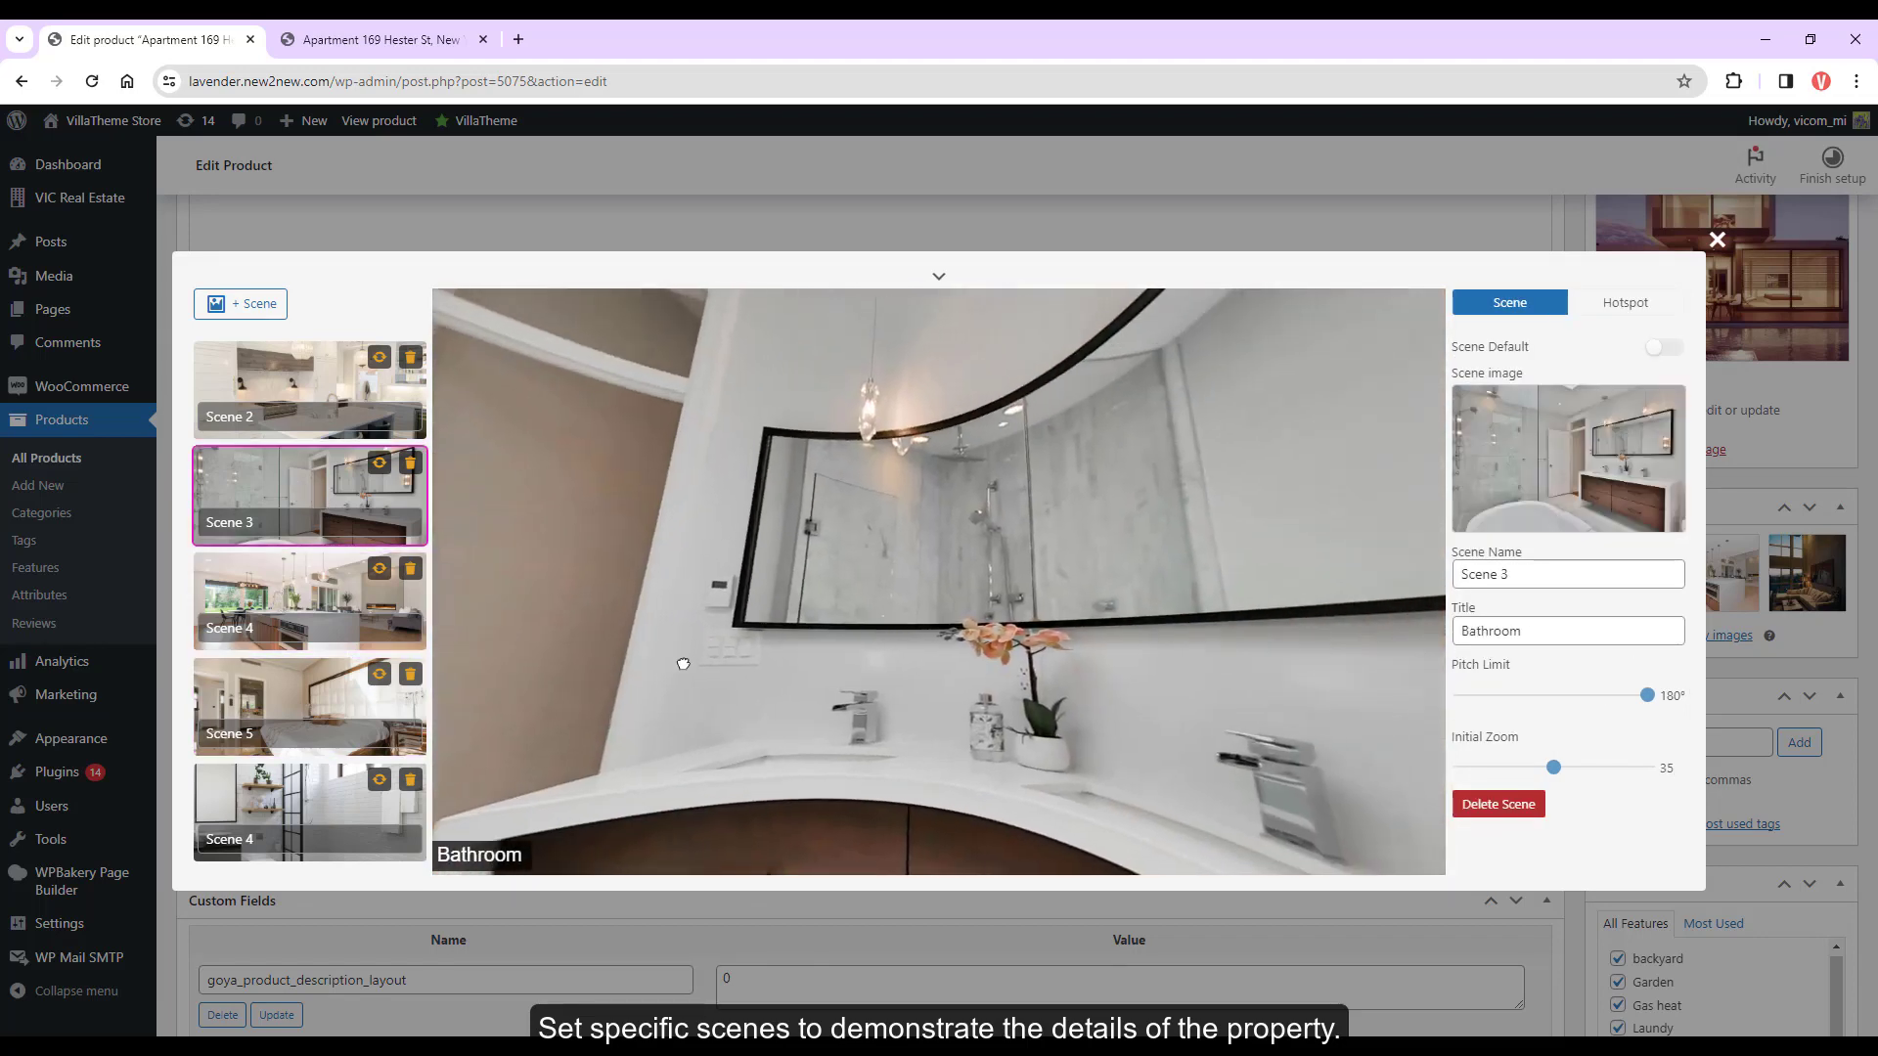
drag(328, 697, 865, 599)
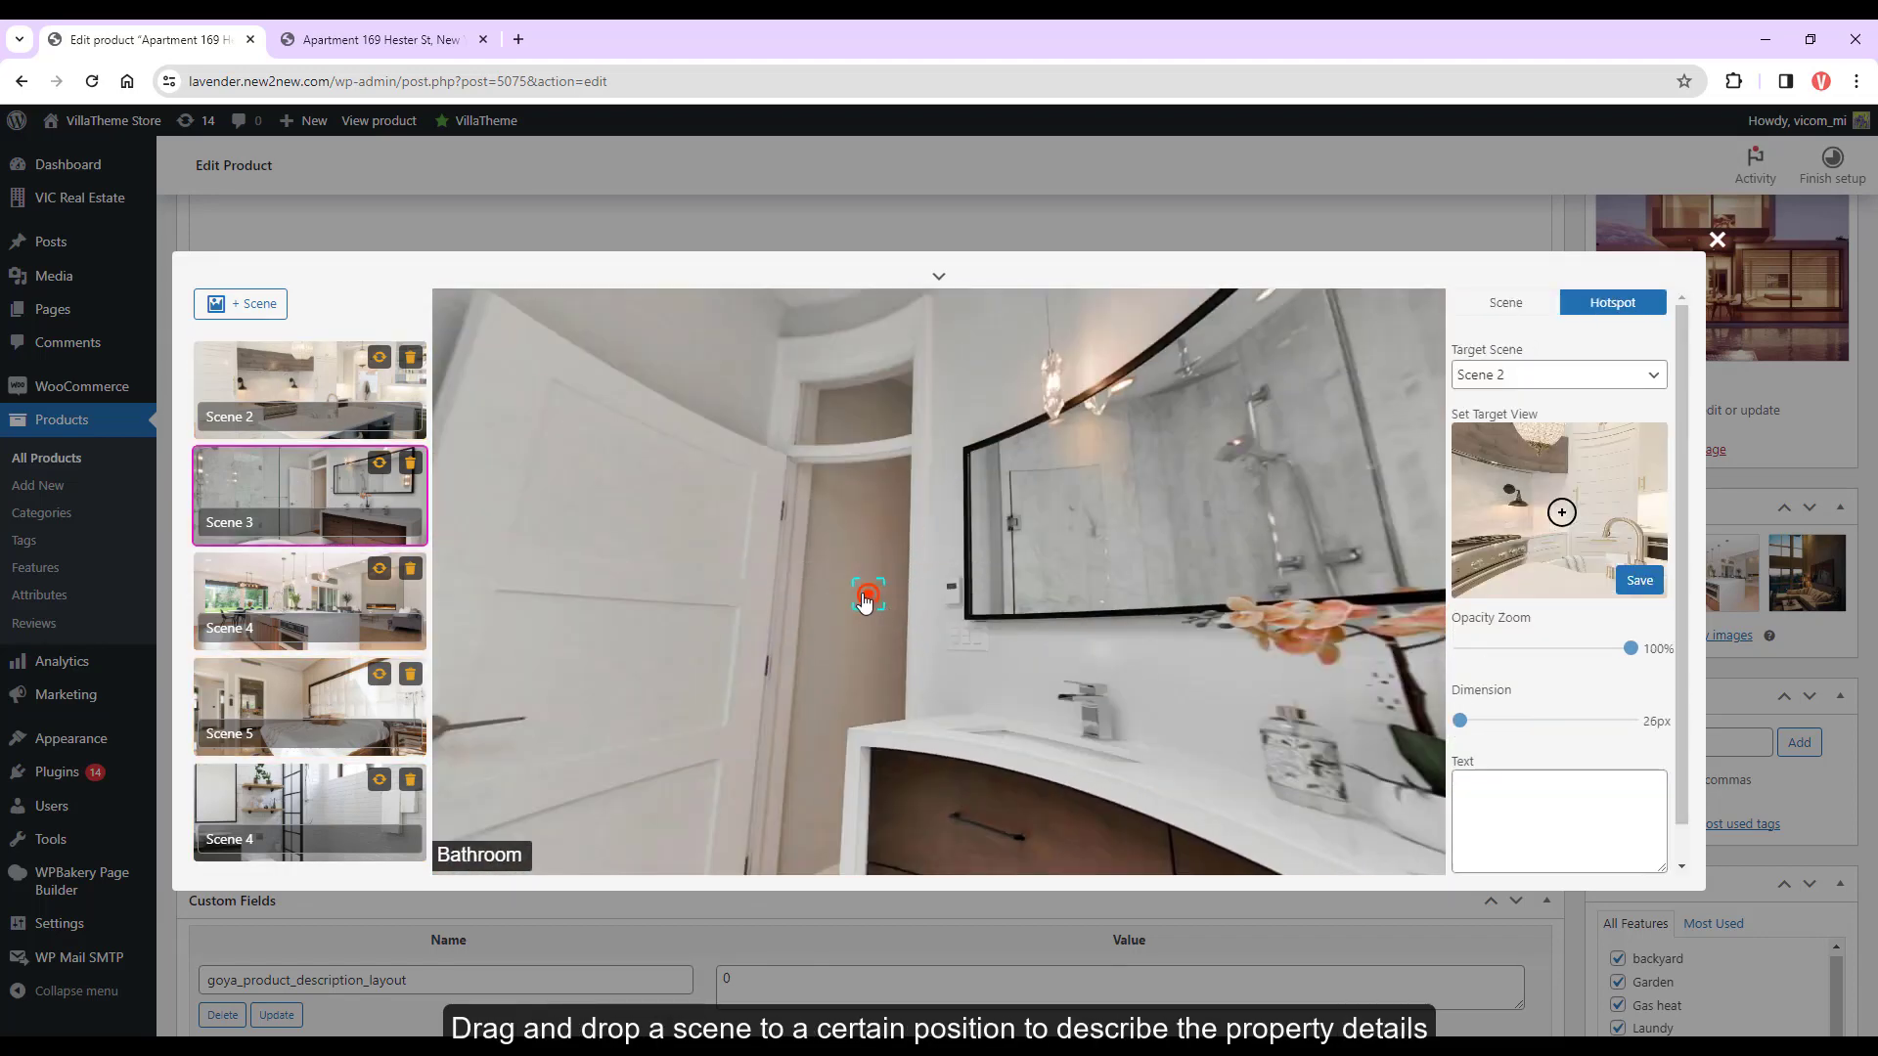
click(1524, 381)
click(1630, 648)
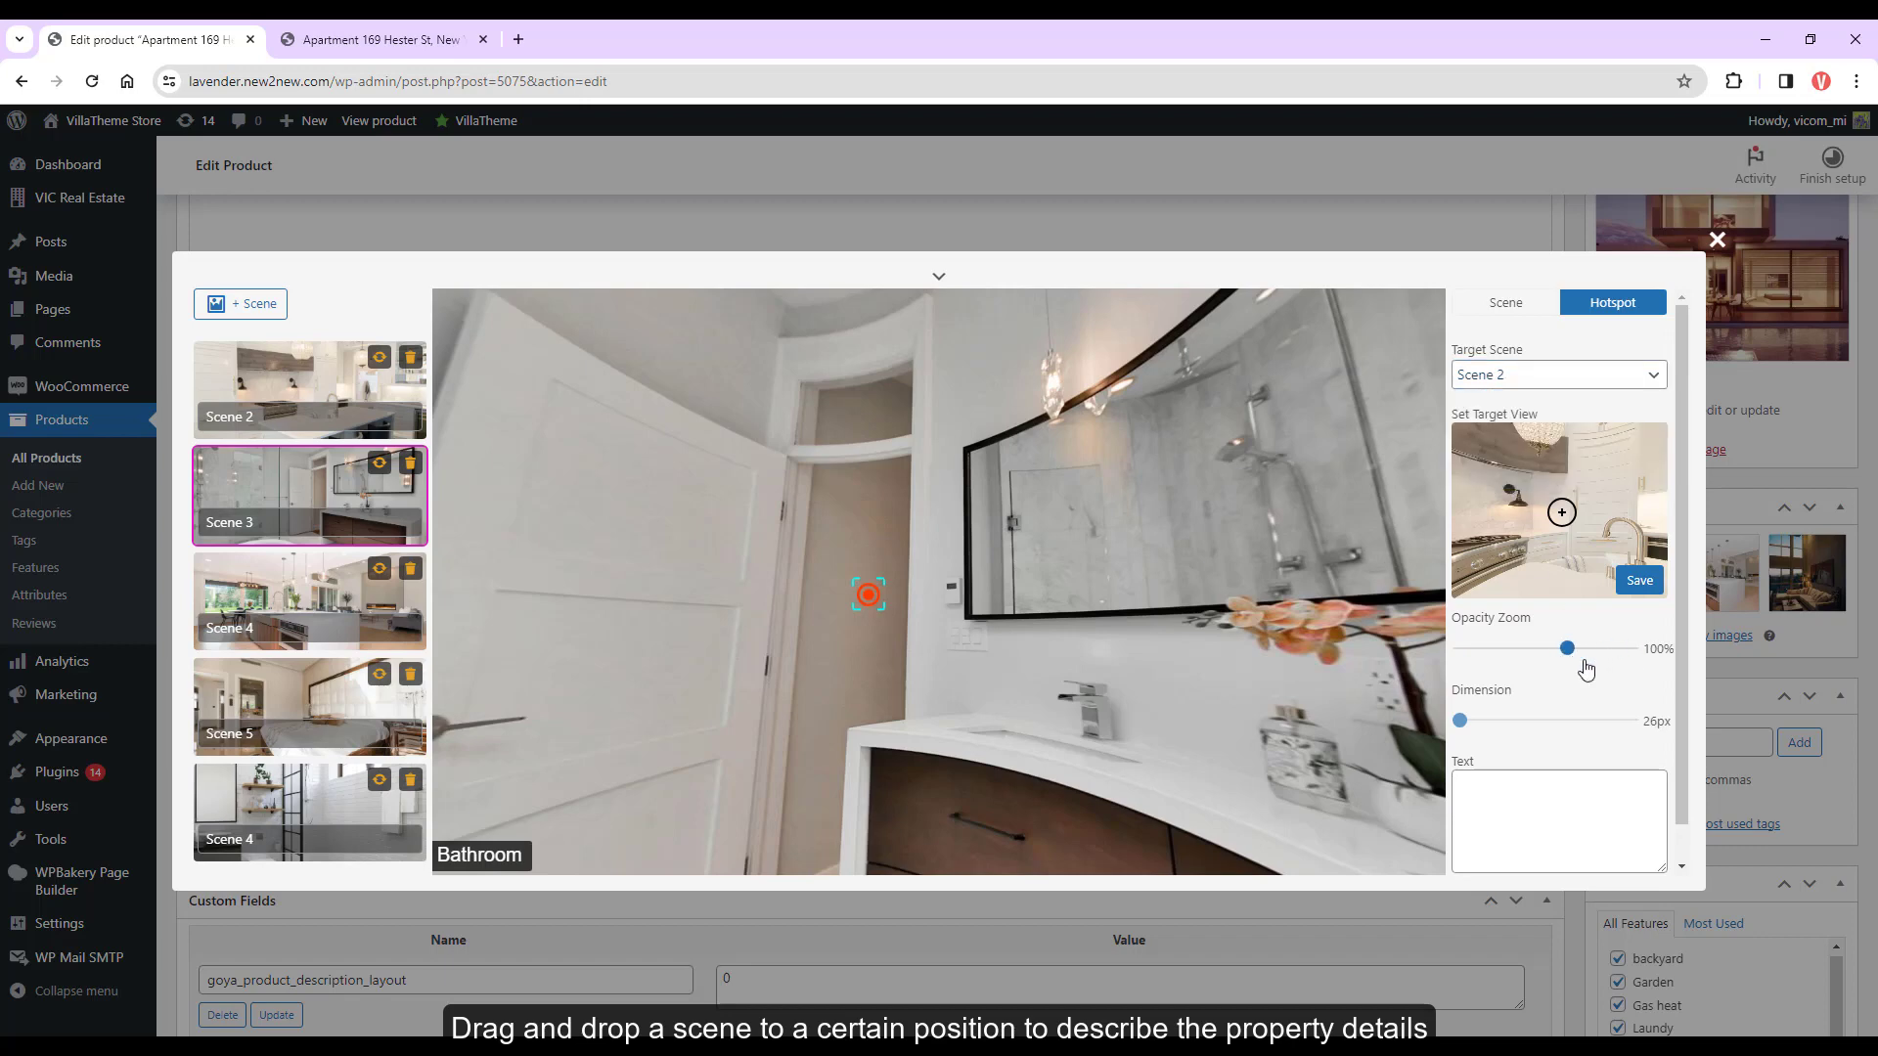
text(Add)
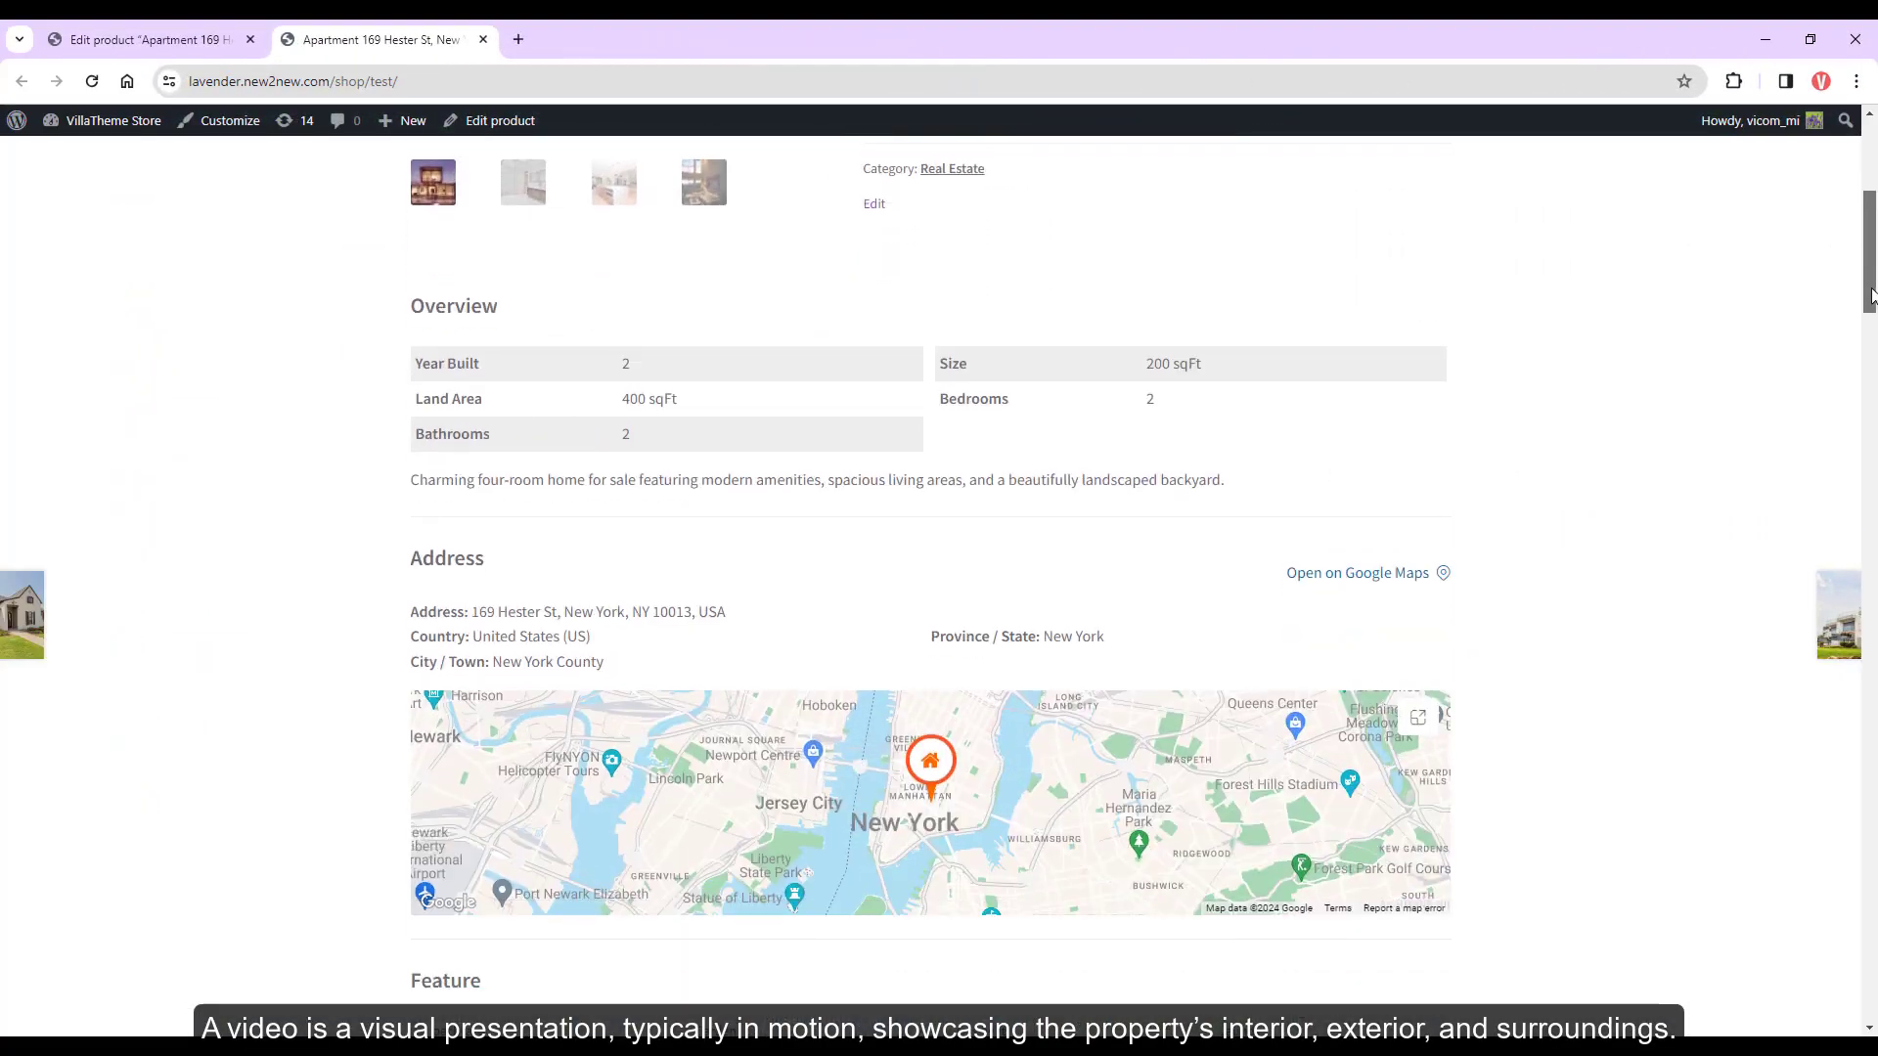
Play the property video, then show the Video settings with Modern-Urban-Retreat.mp4 and its preview image
drag(1871, 293, 1871, 382)
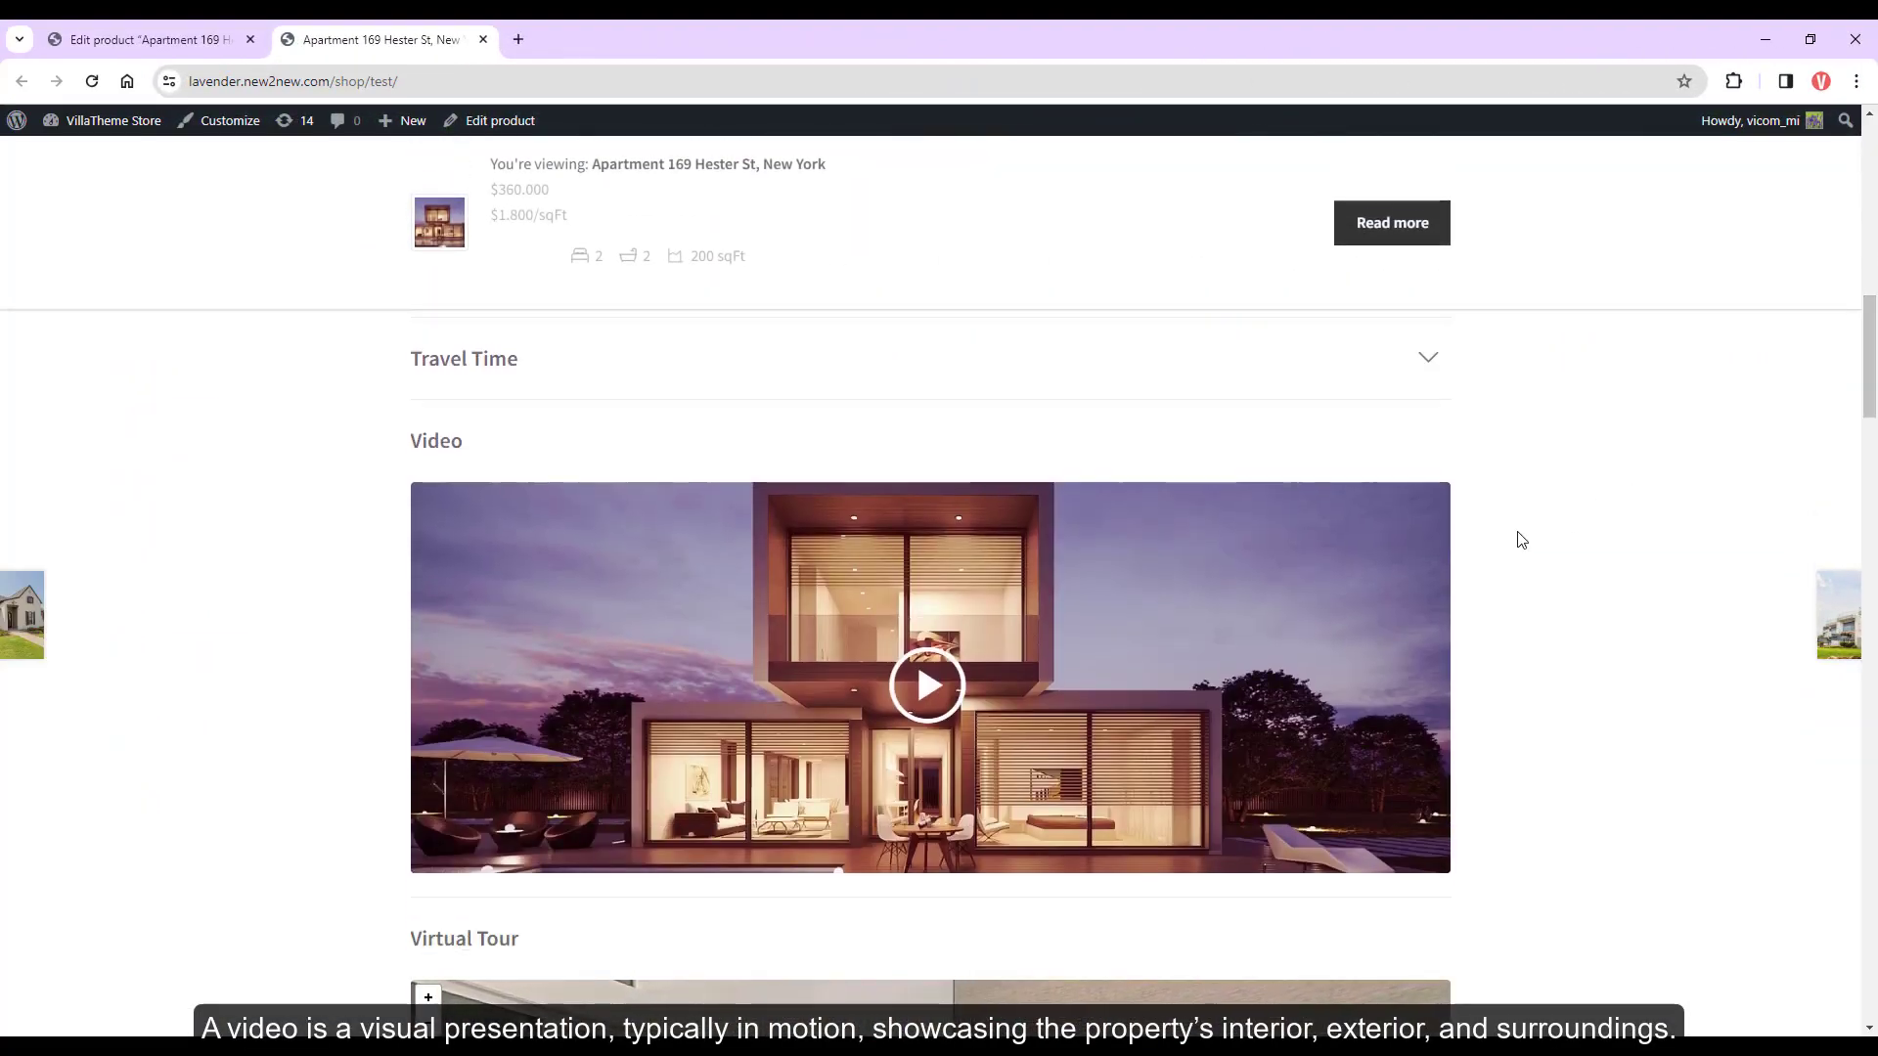
click(1152, 649)
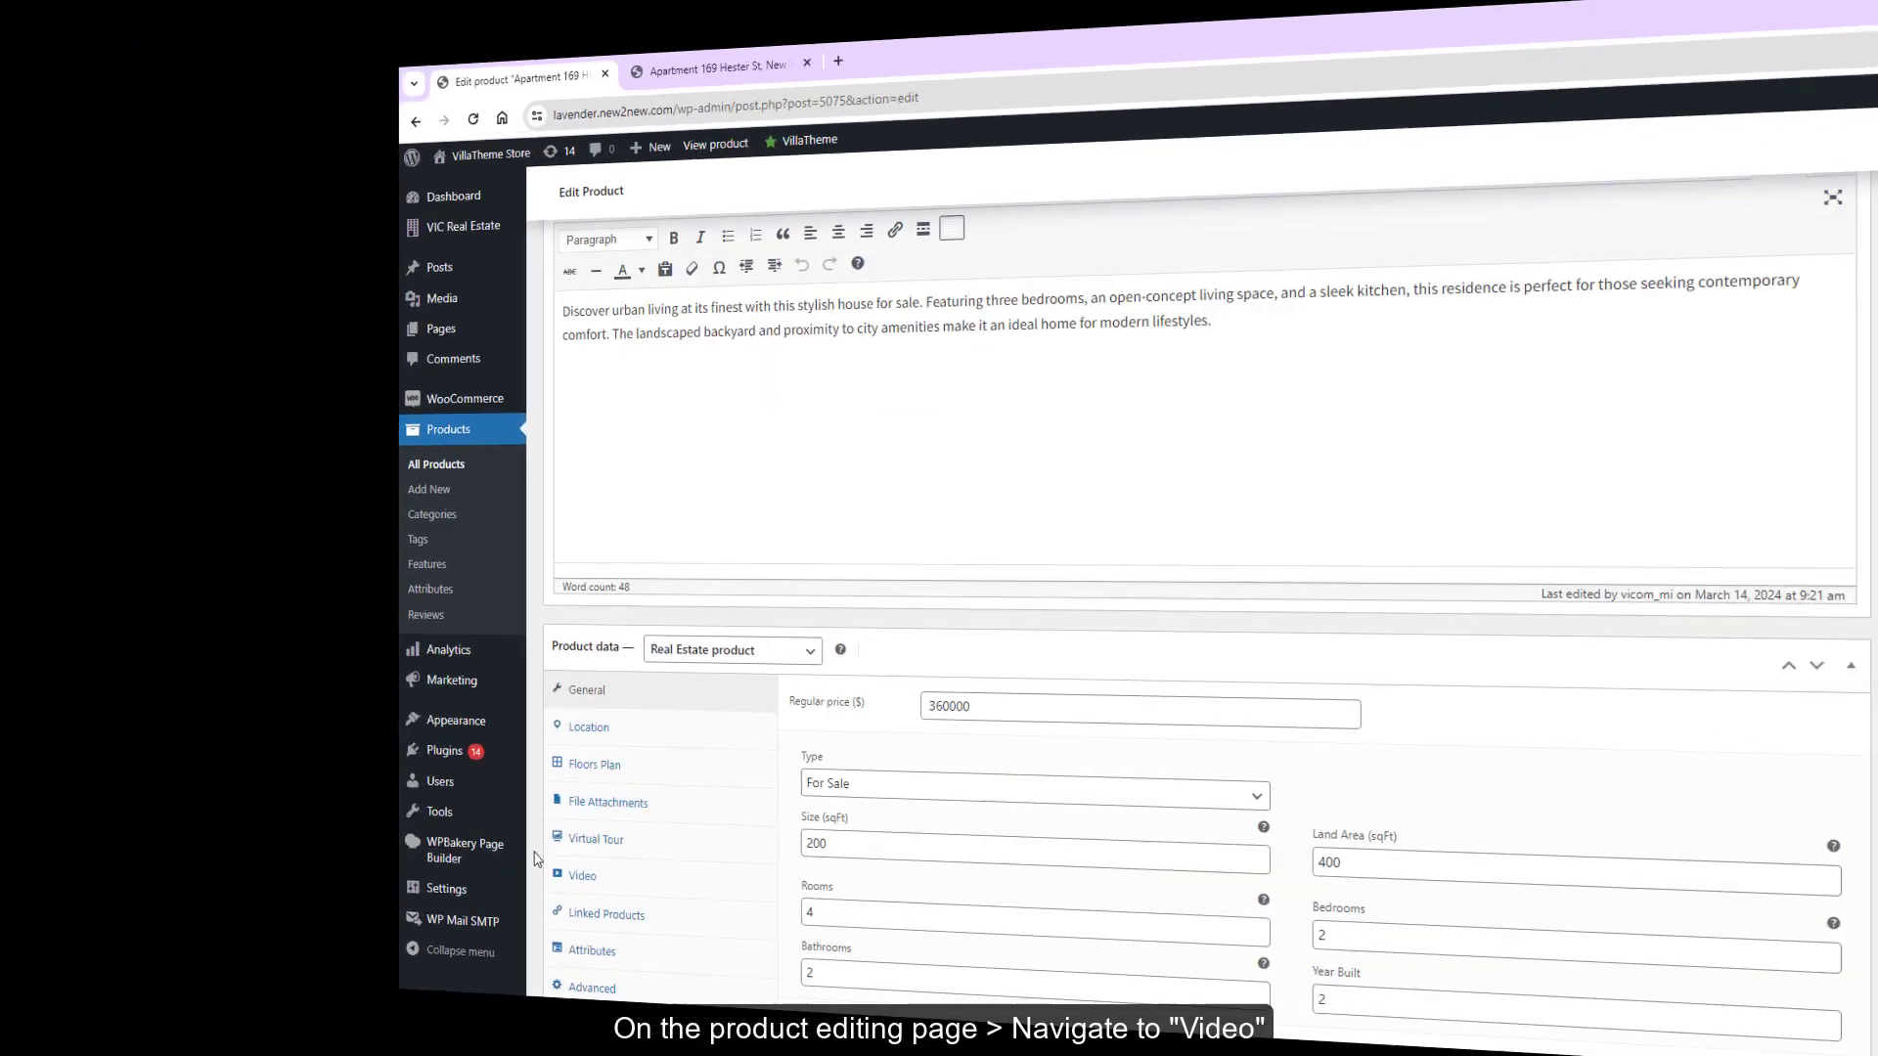
scroll(536, 859, down, 2)
click(583, 875)
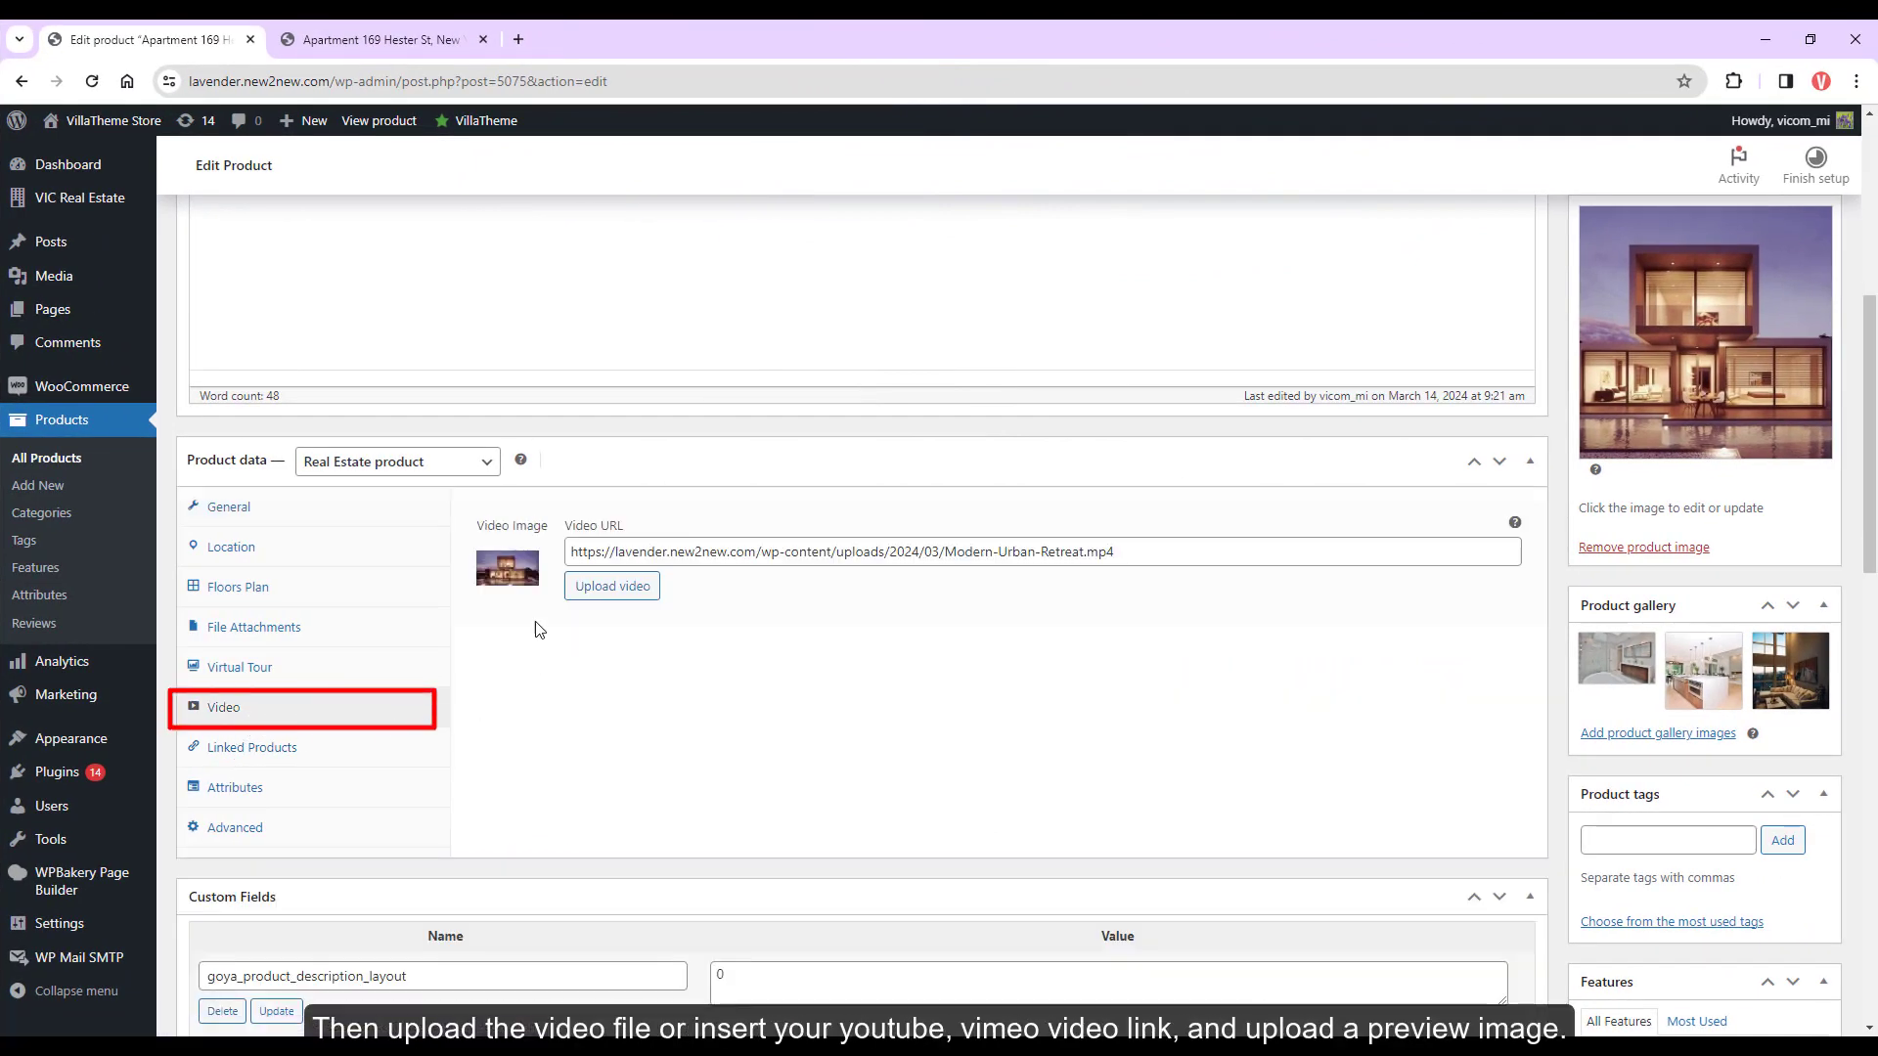
click(524, 575)
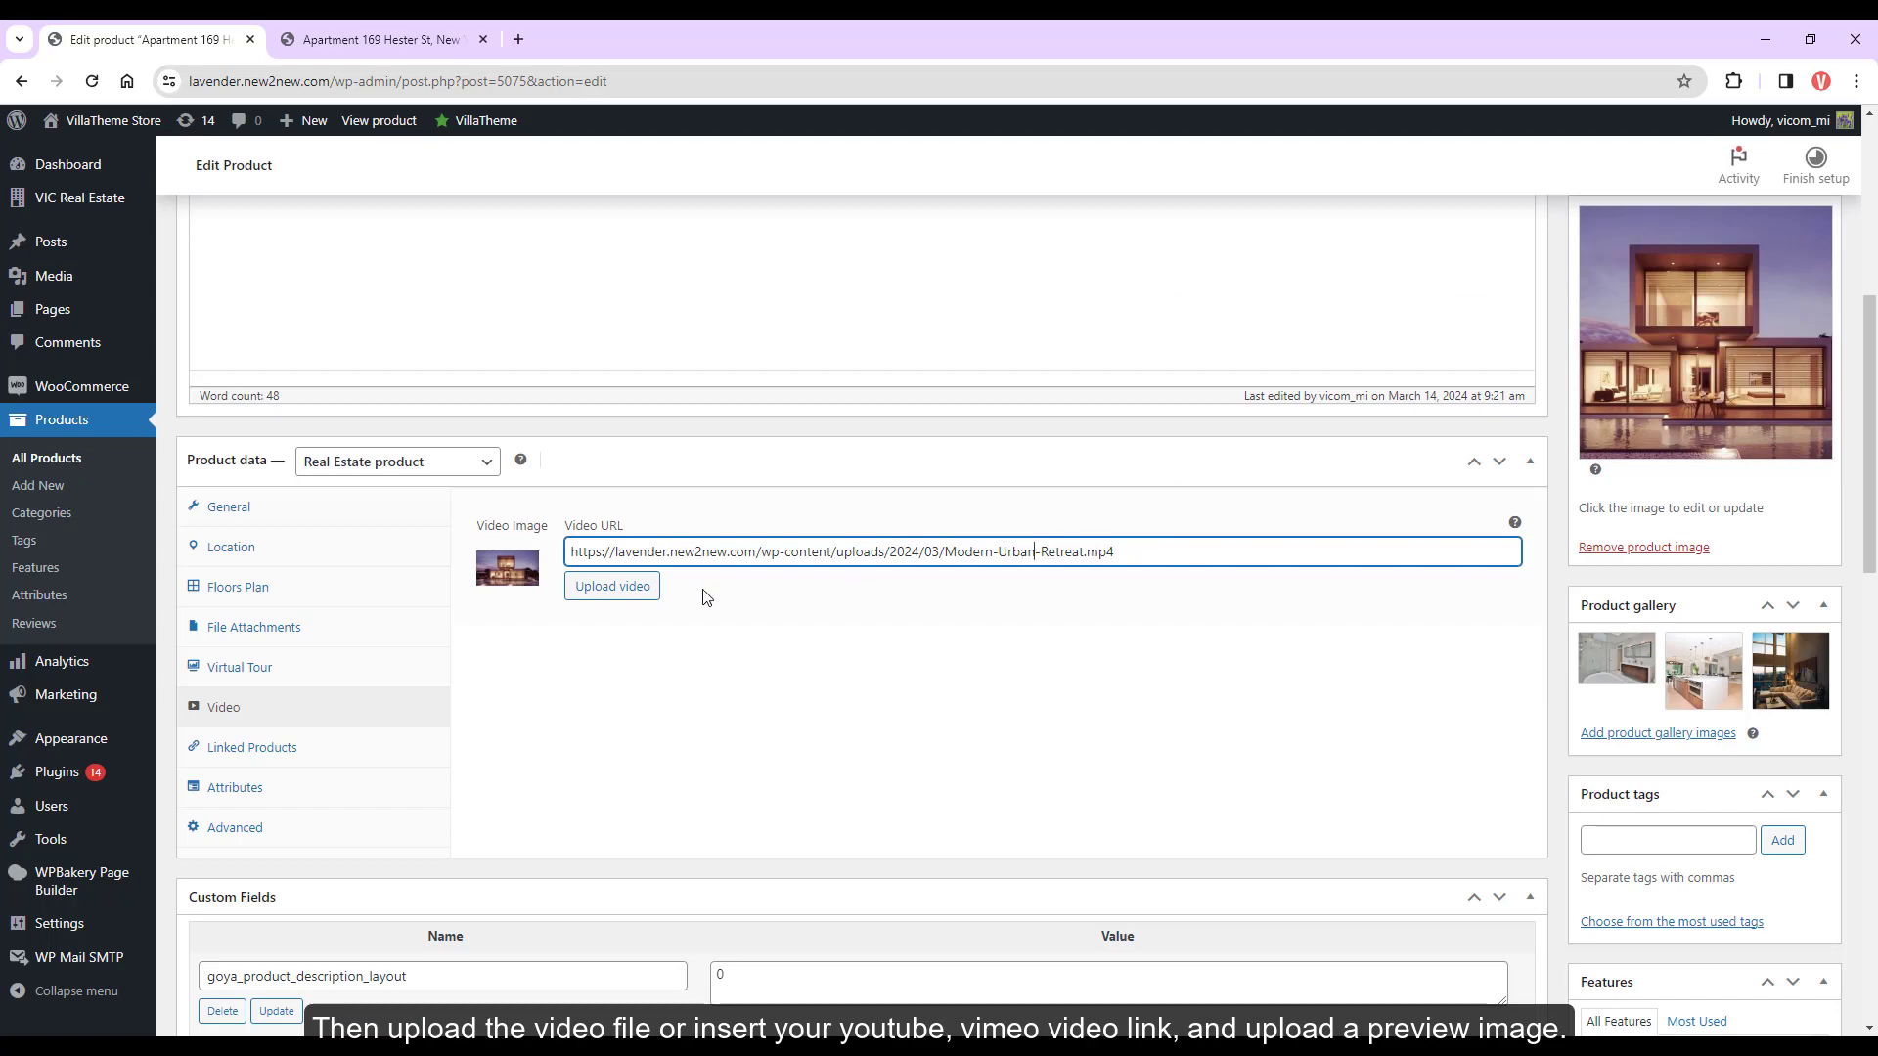
Open the video library, then preview the Kitchen floor plan image, zooming in and out
click(653, 590)
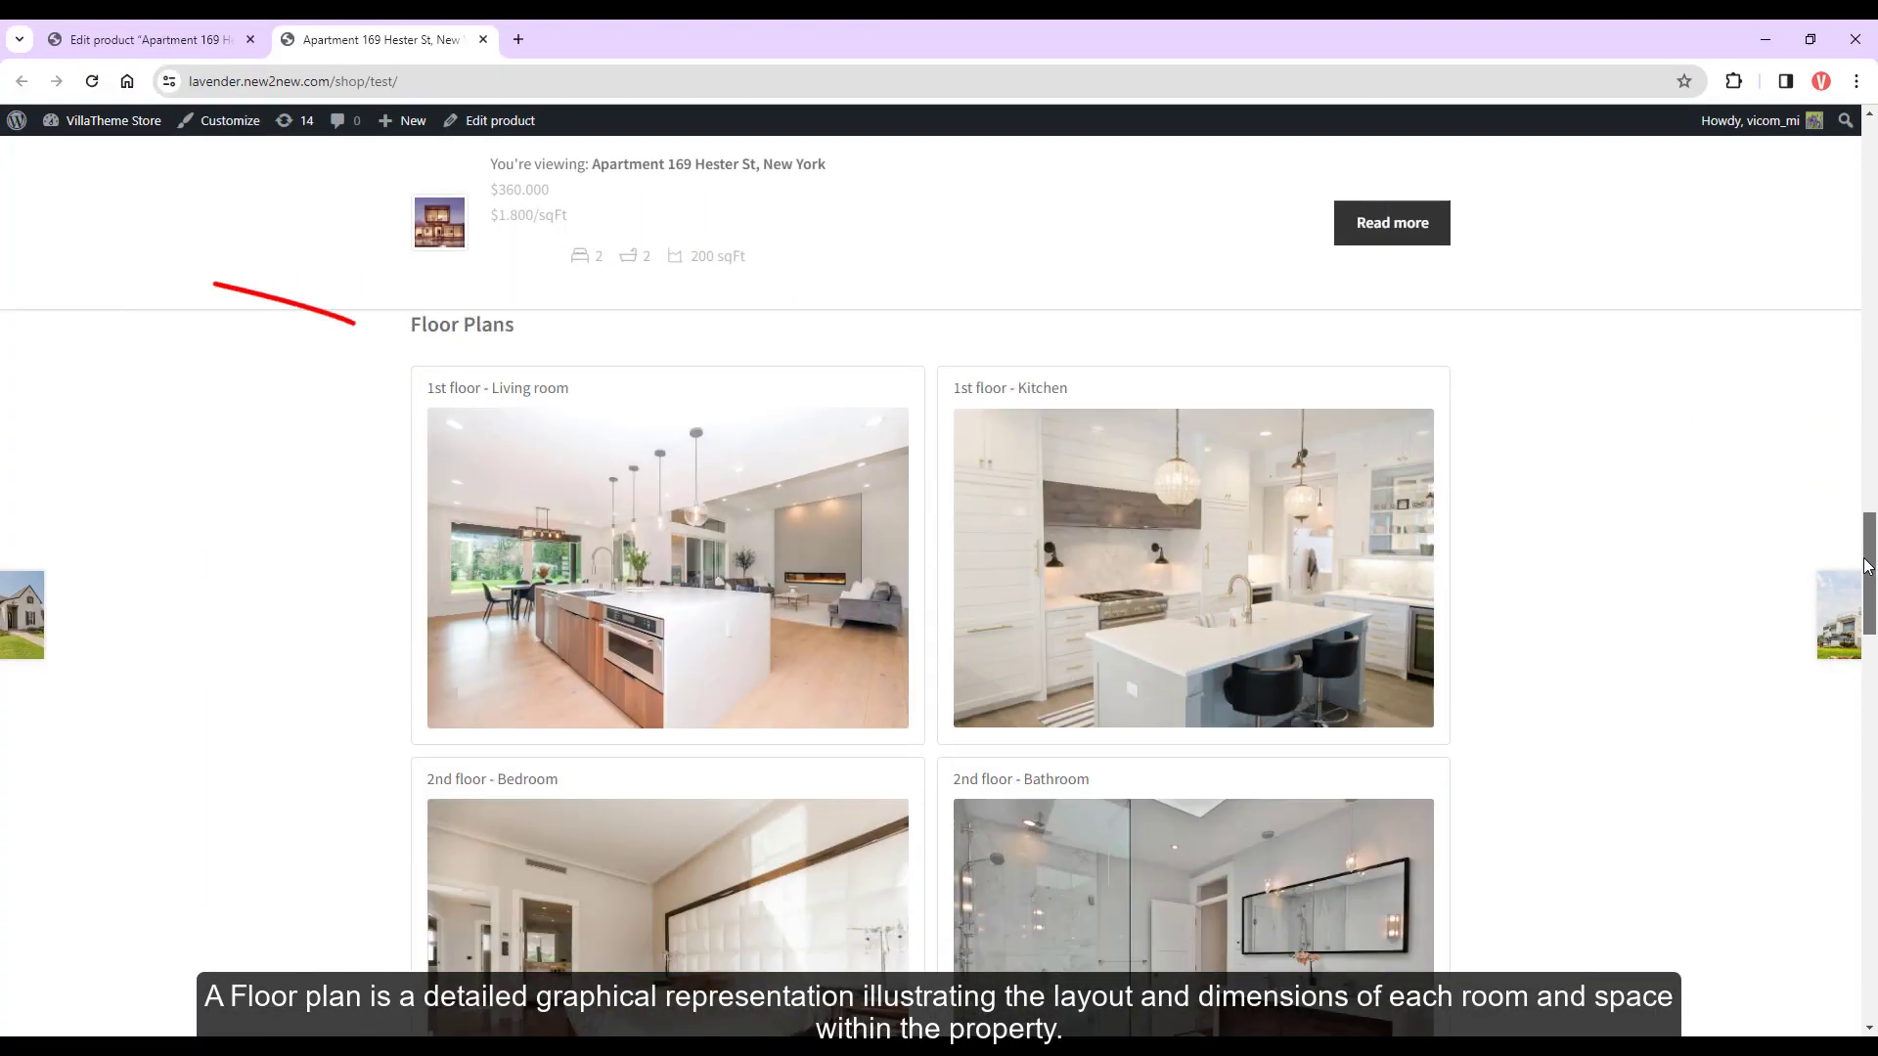
scroll(1174, 567, down, 1)
scroll(1174, 567, up, 1)
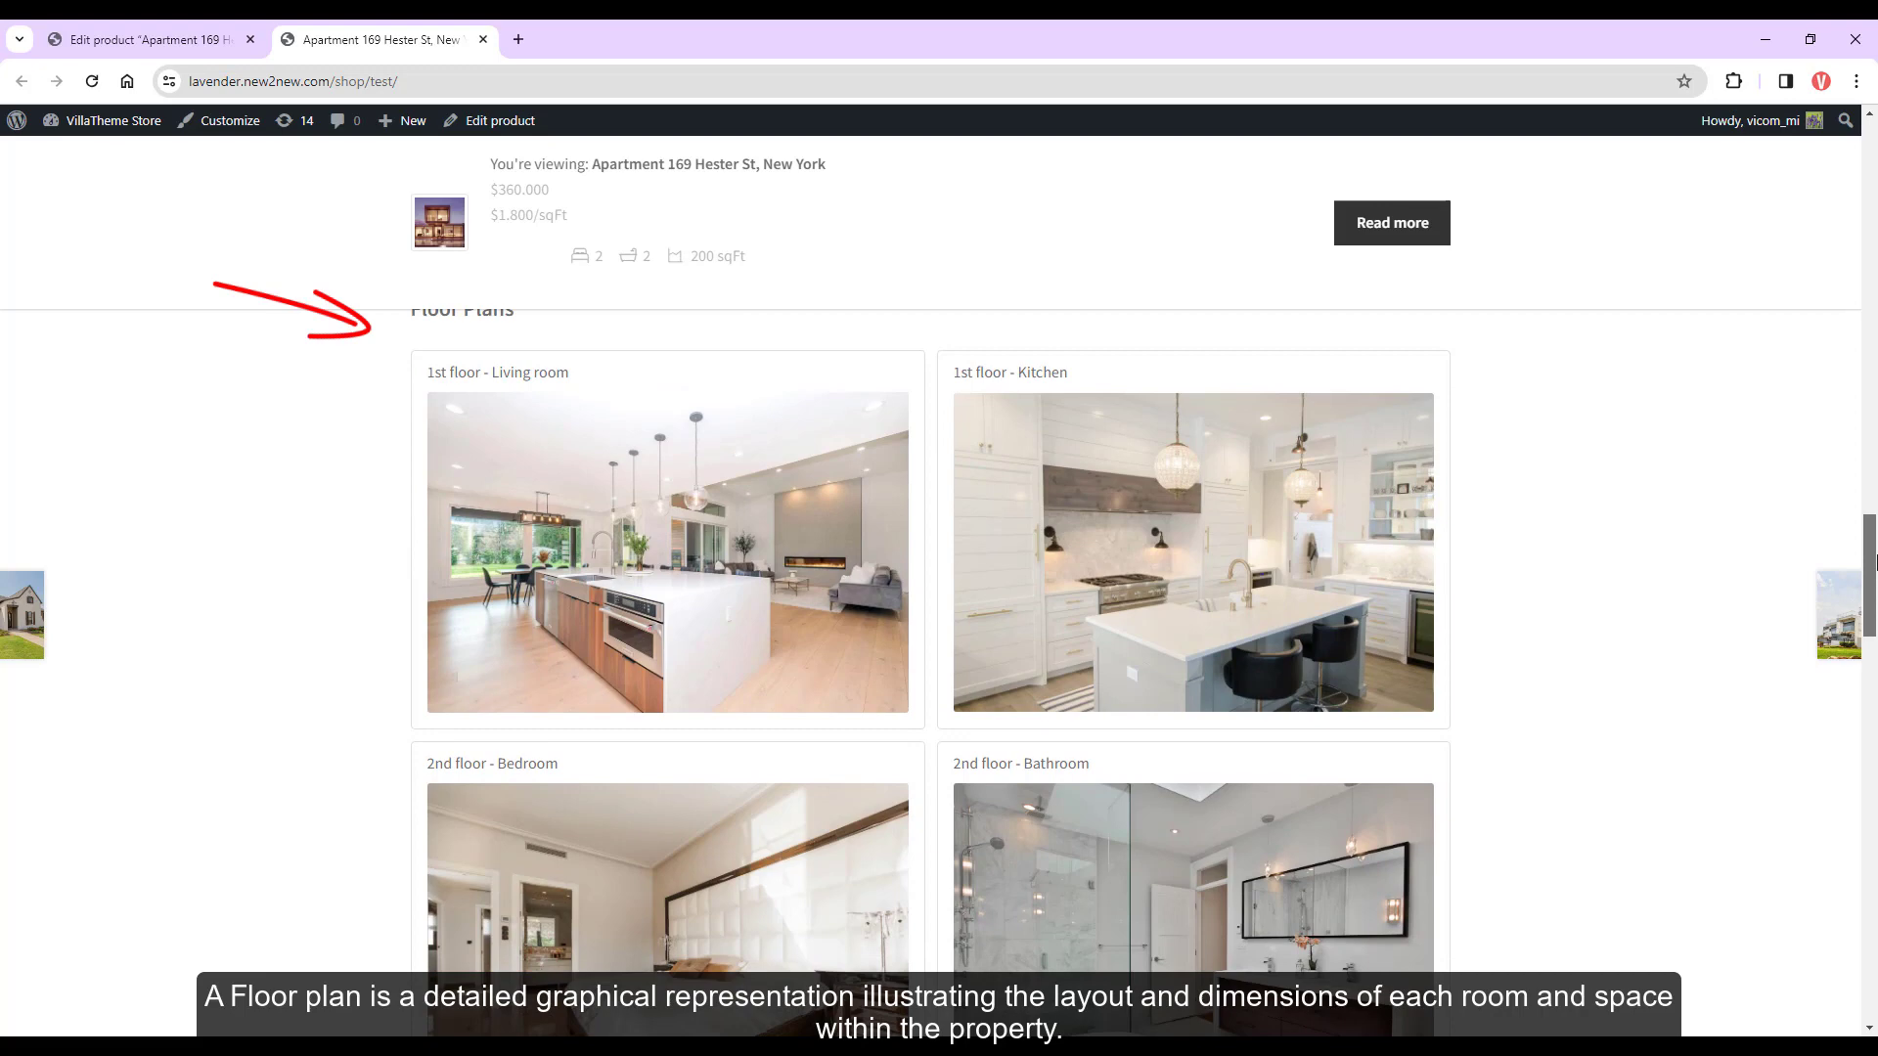
click(1313, 589)
click(1322, 565)
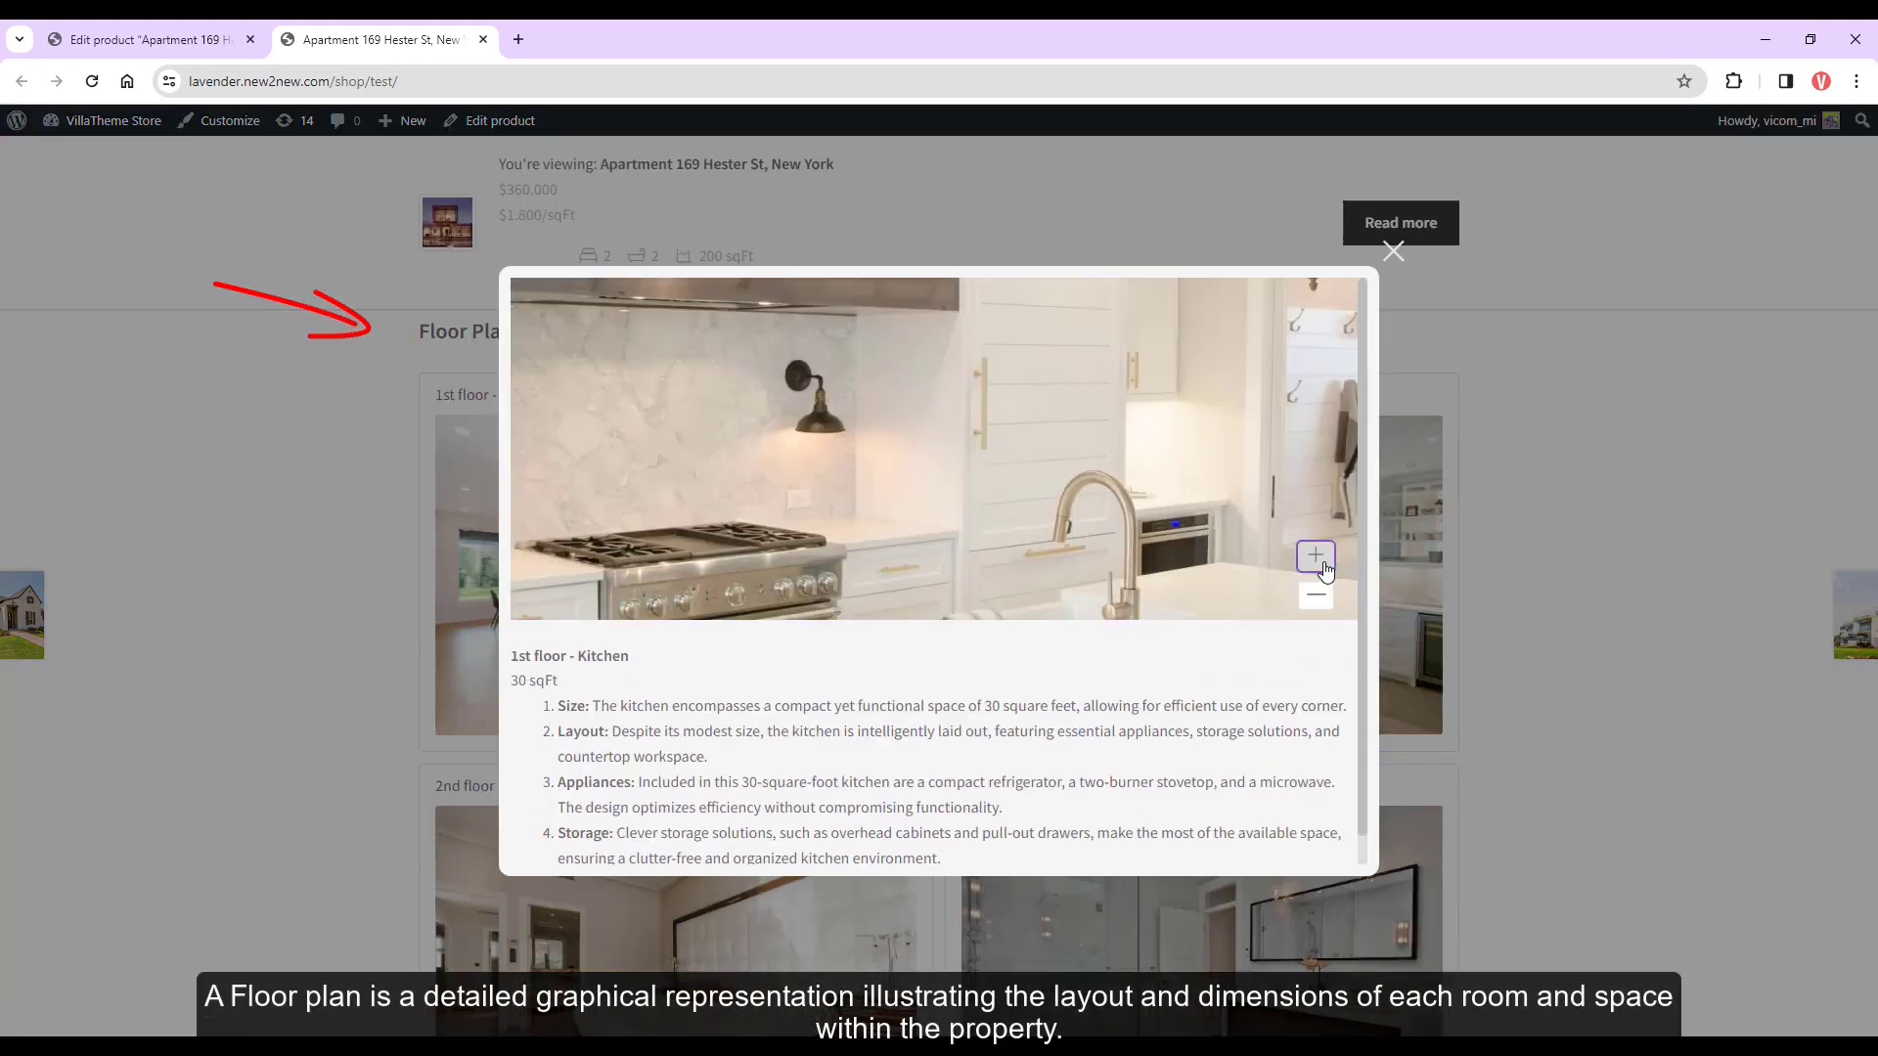
click(1317, 596)
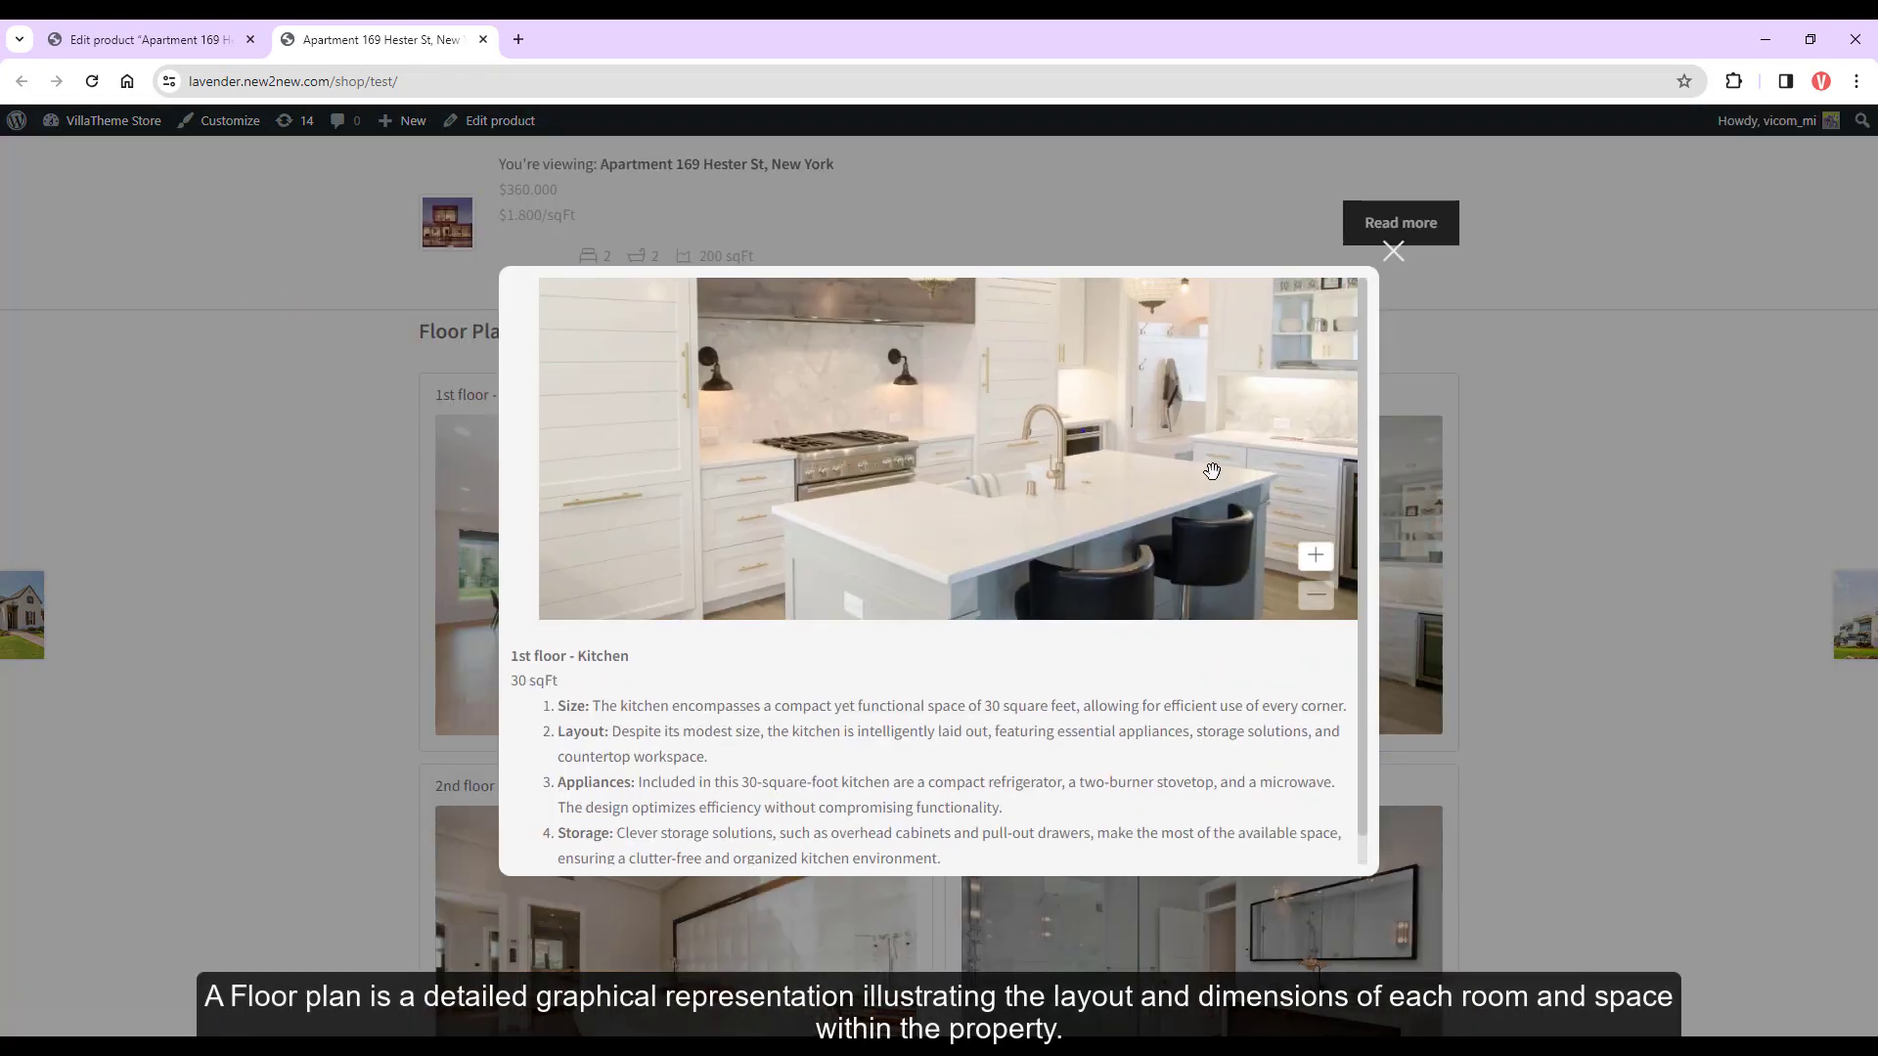
click(1393, 252)
Preview the 2nd floor - Bedroom floor plan image, zooming in and back out
click(920, 802)
scroll(924, 725, down, 1)
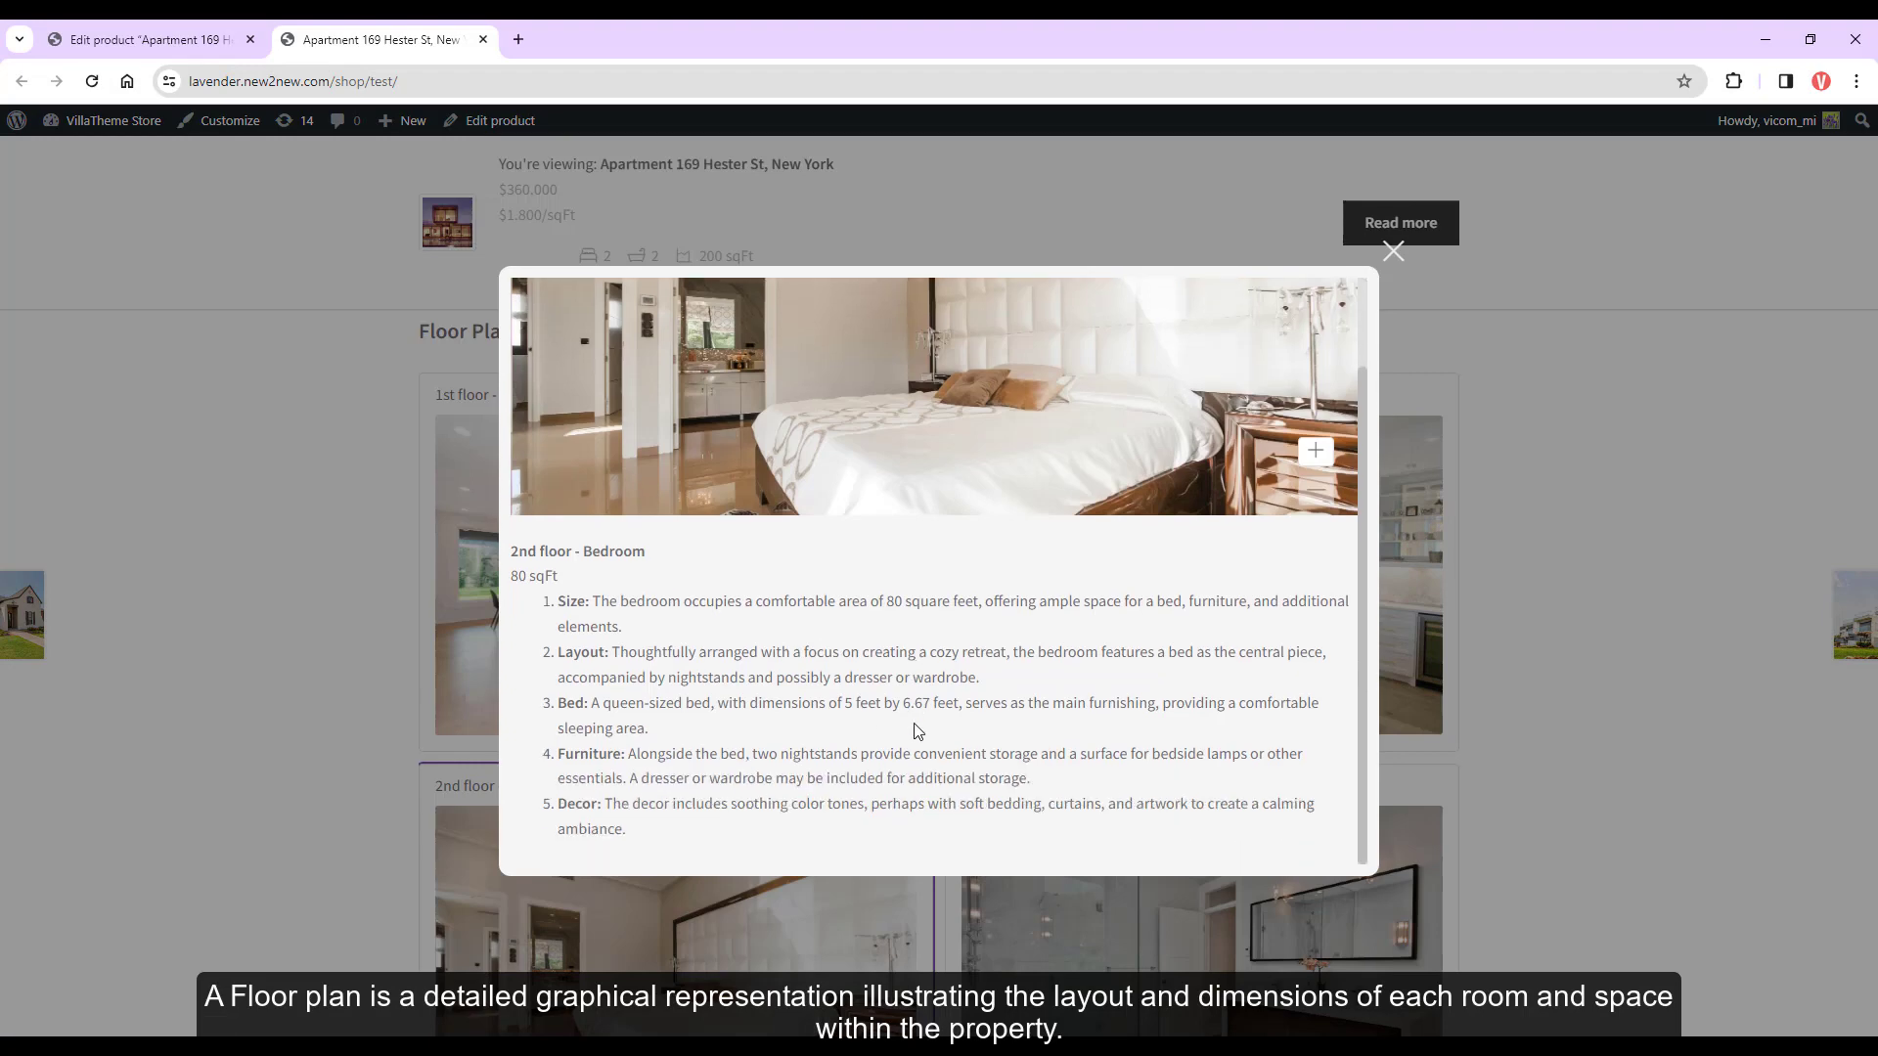
scroll(924, 724, up, 1)
click(1316, 555)
click(1315, 554)
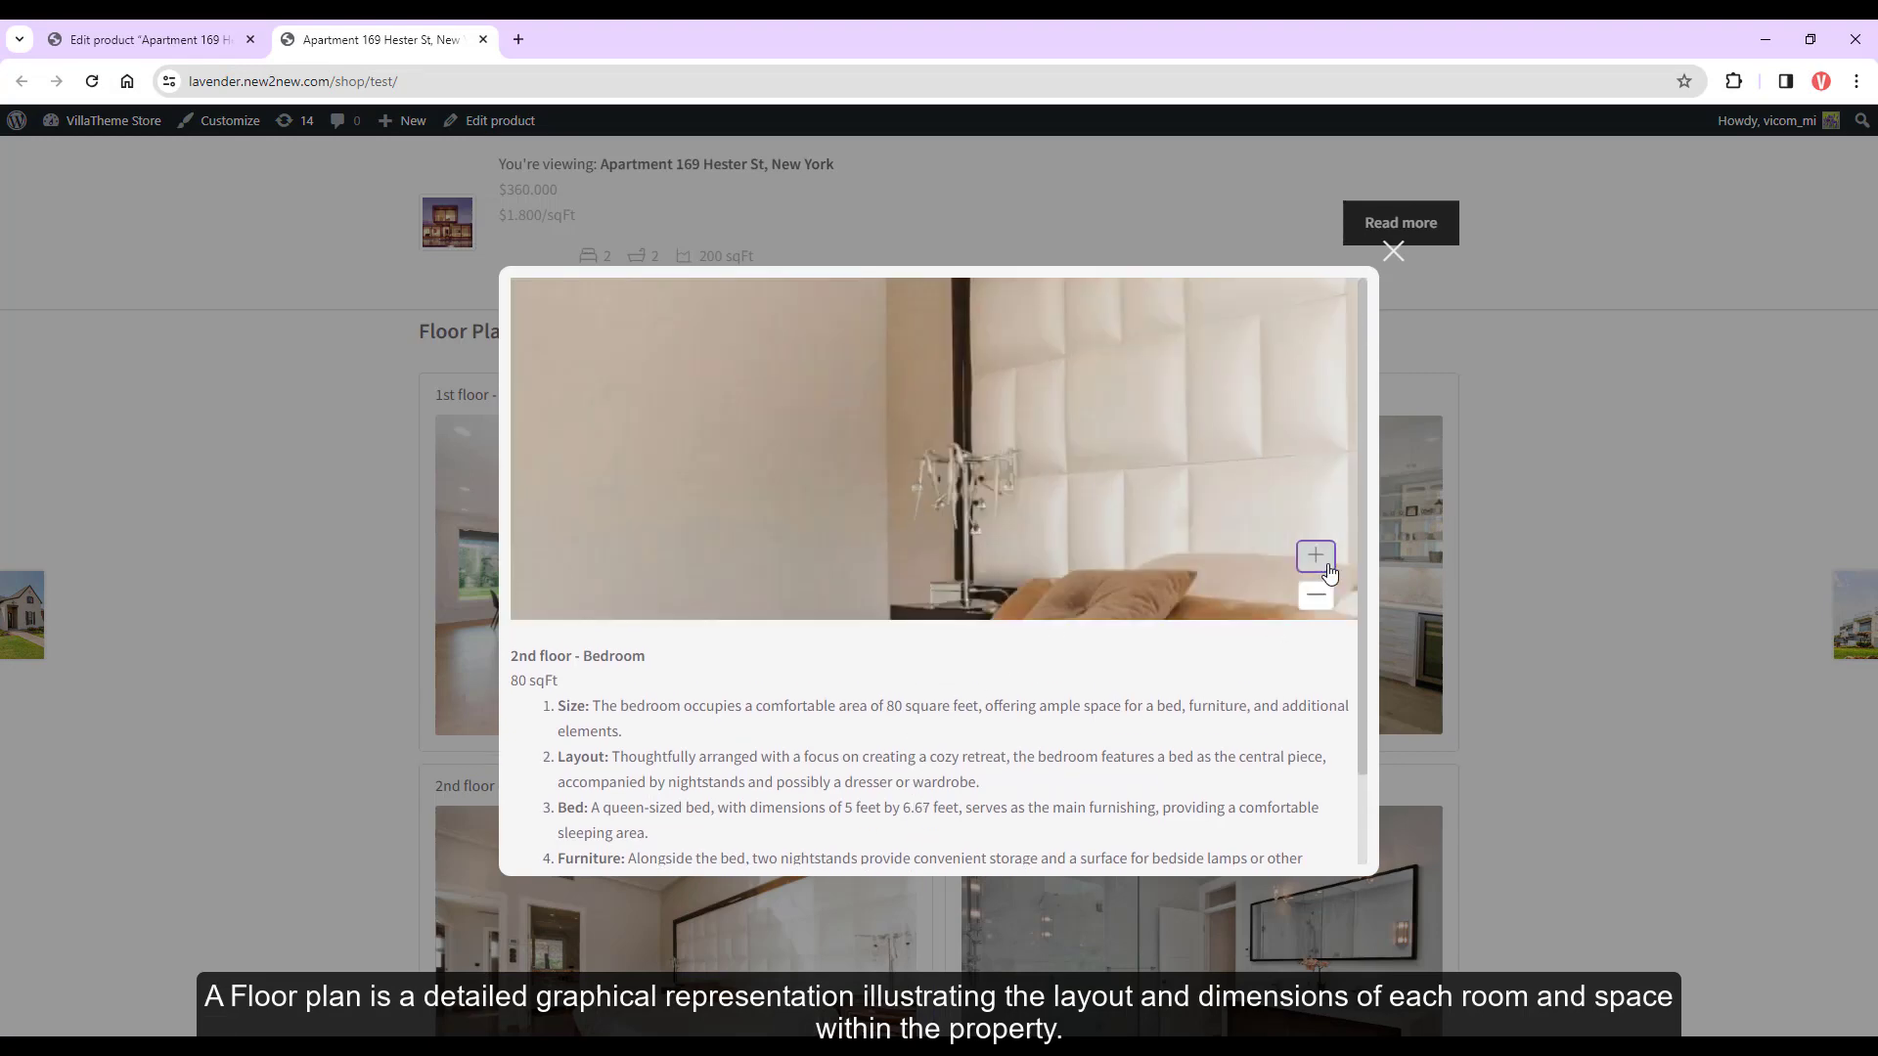
click(1314, 597)
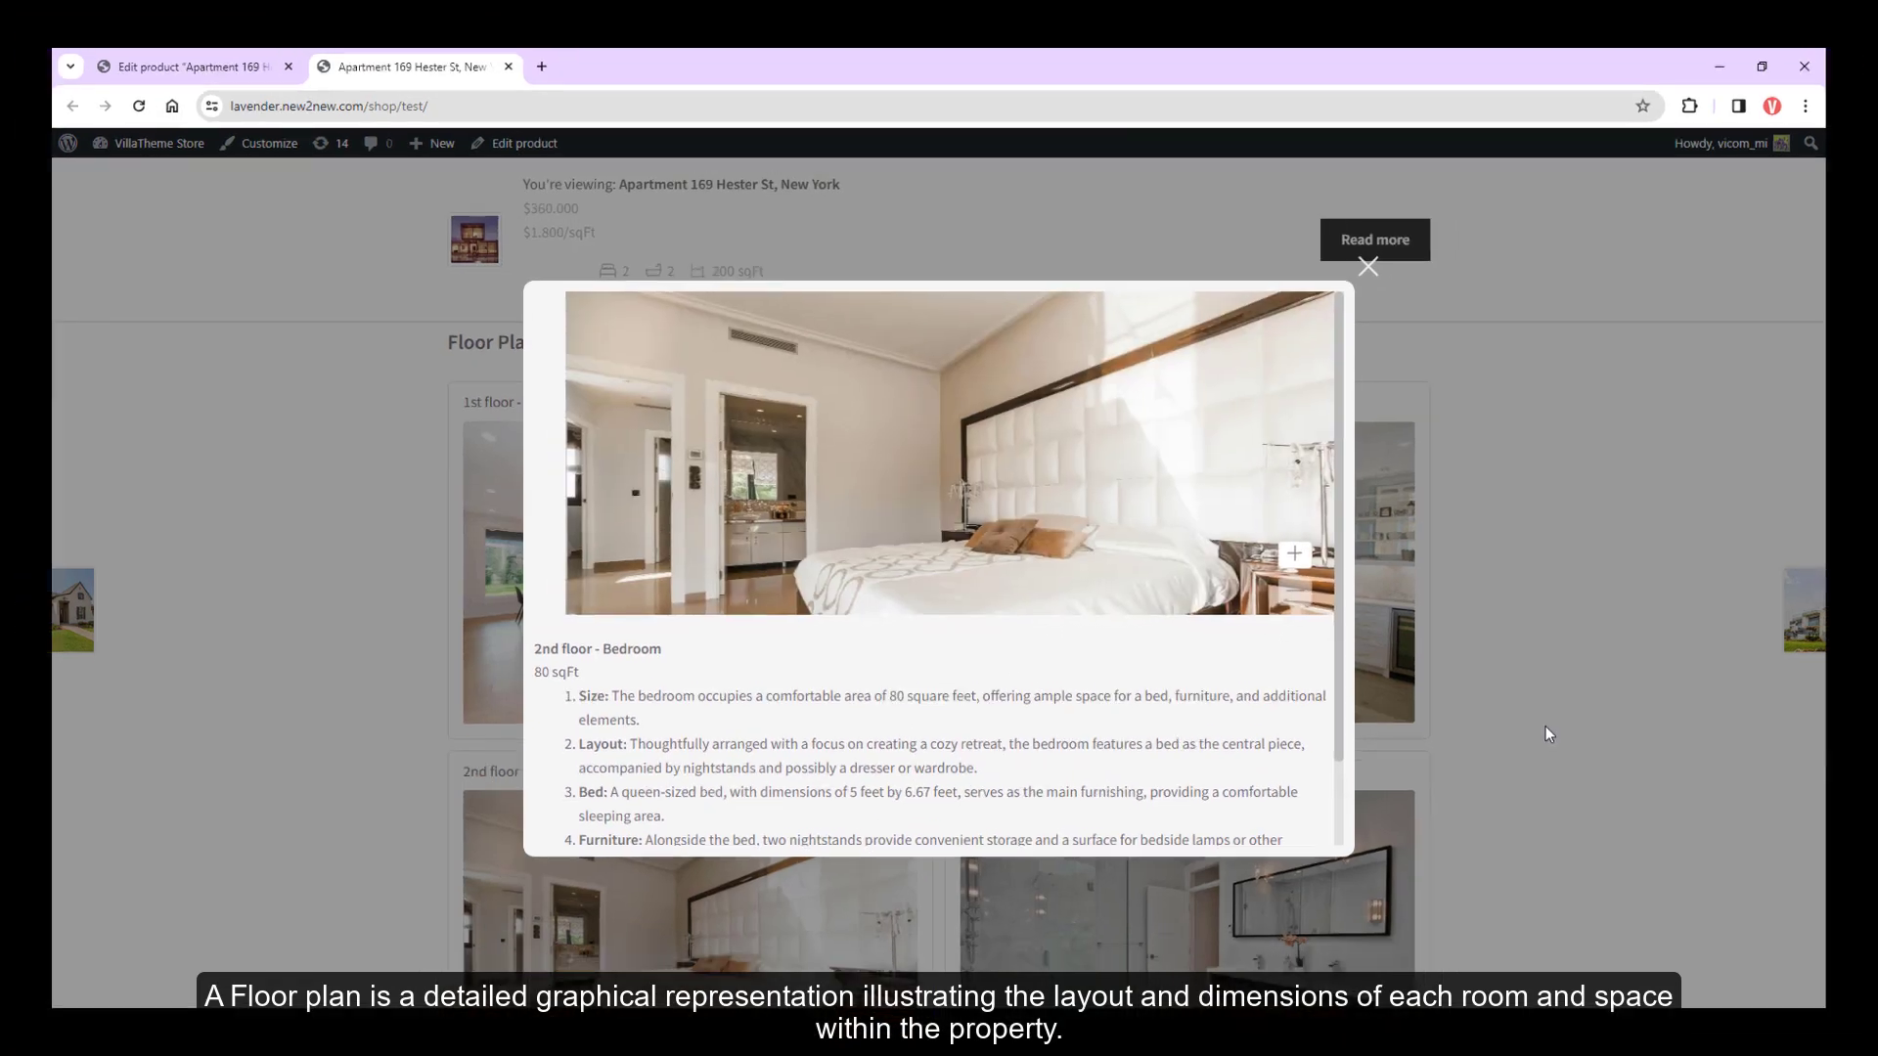
click(1545, 733)
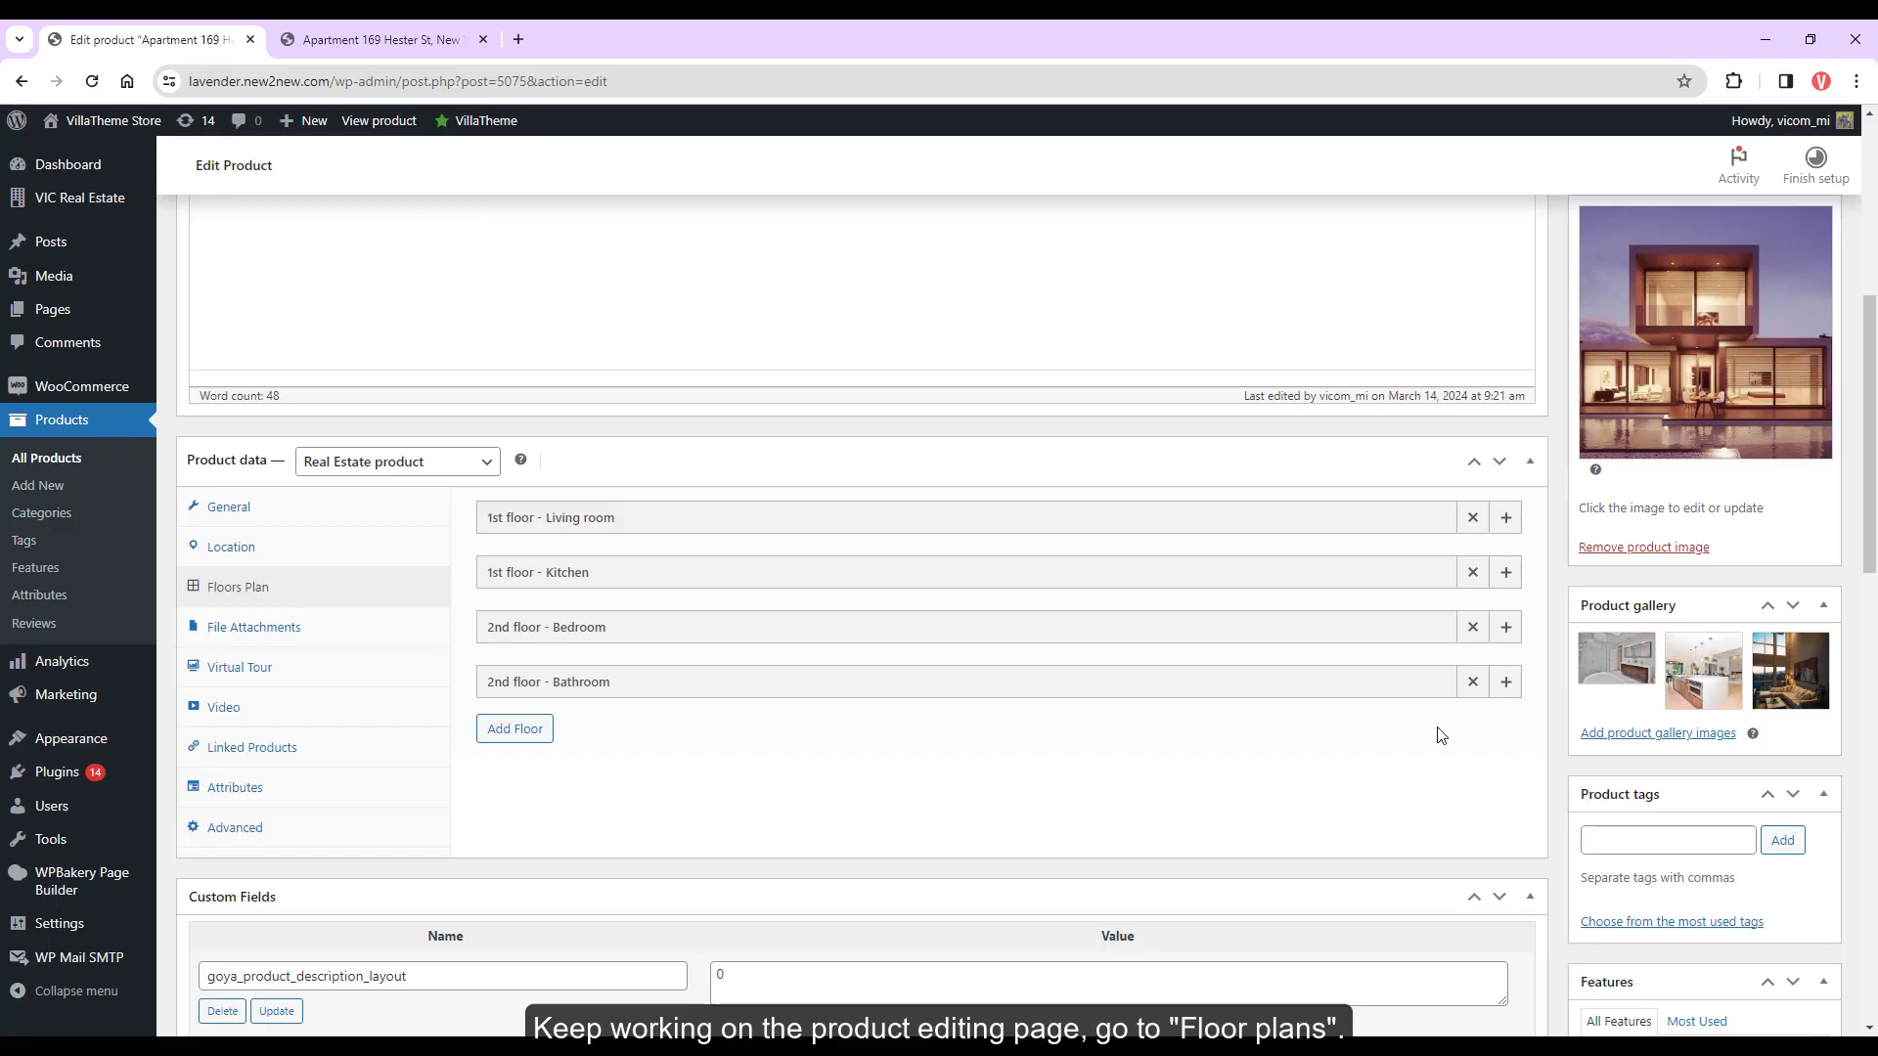
Add an empty floor, remove it, and expand the 1st floor - Living room entry
click(516, 730)
scroll(806, 794, down, 3)
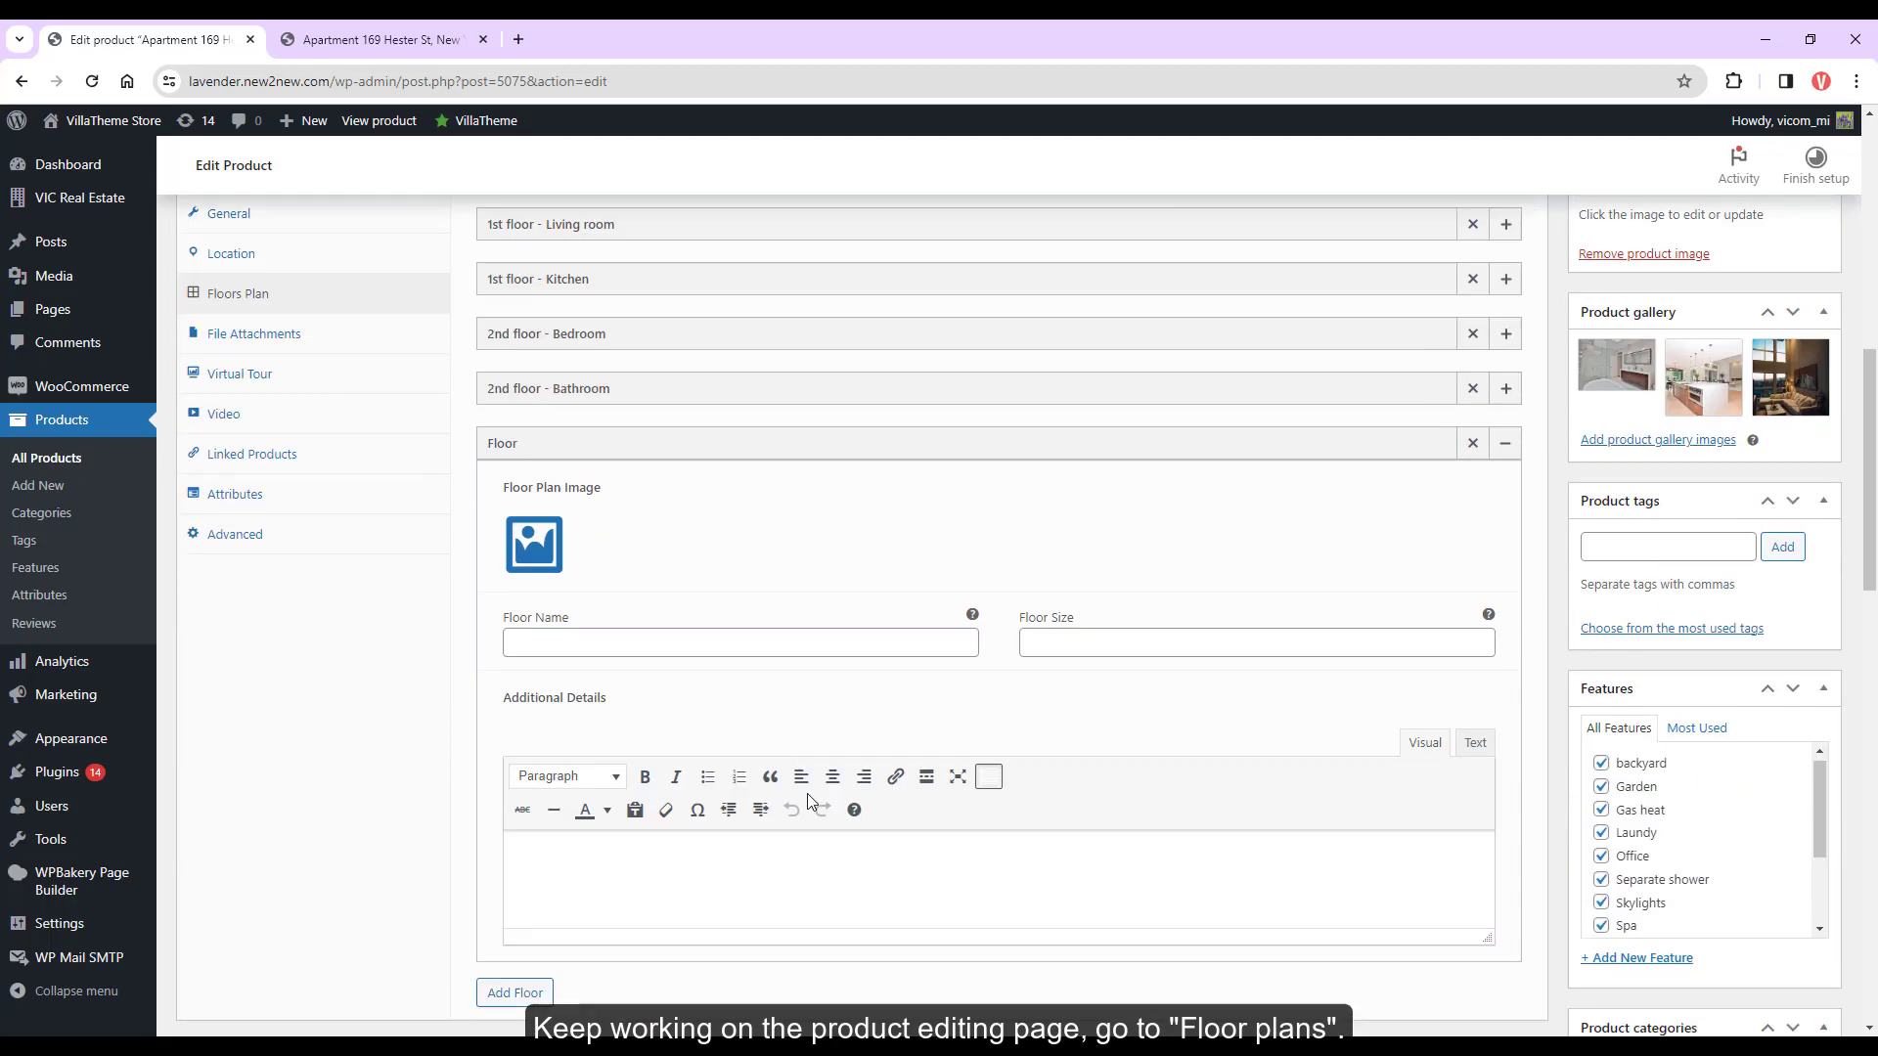
click(1471, 456)
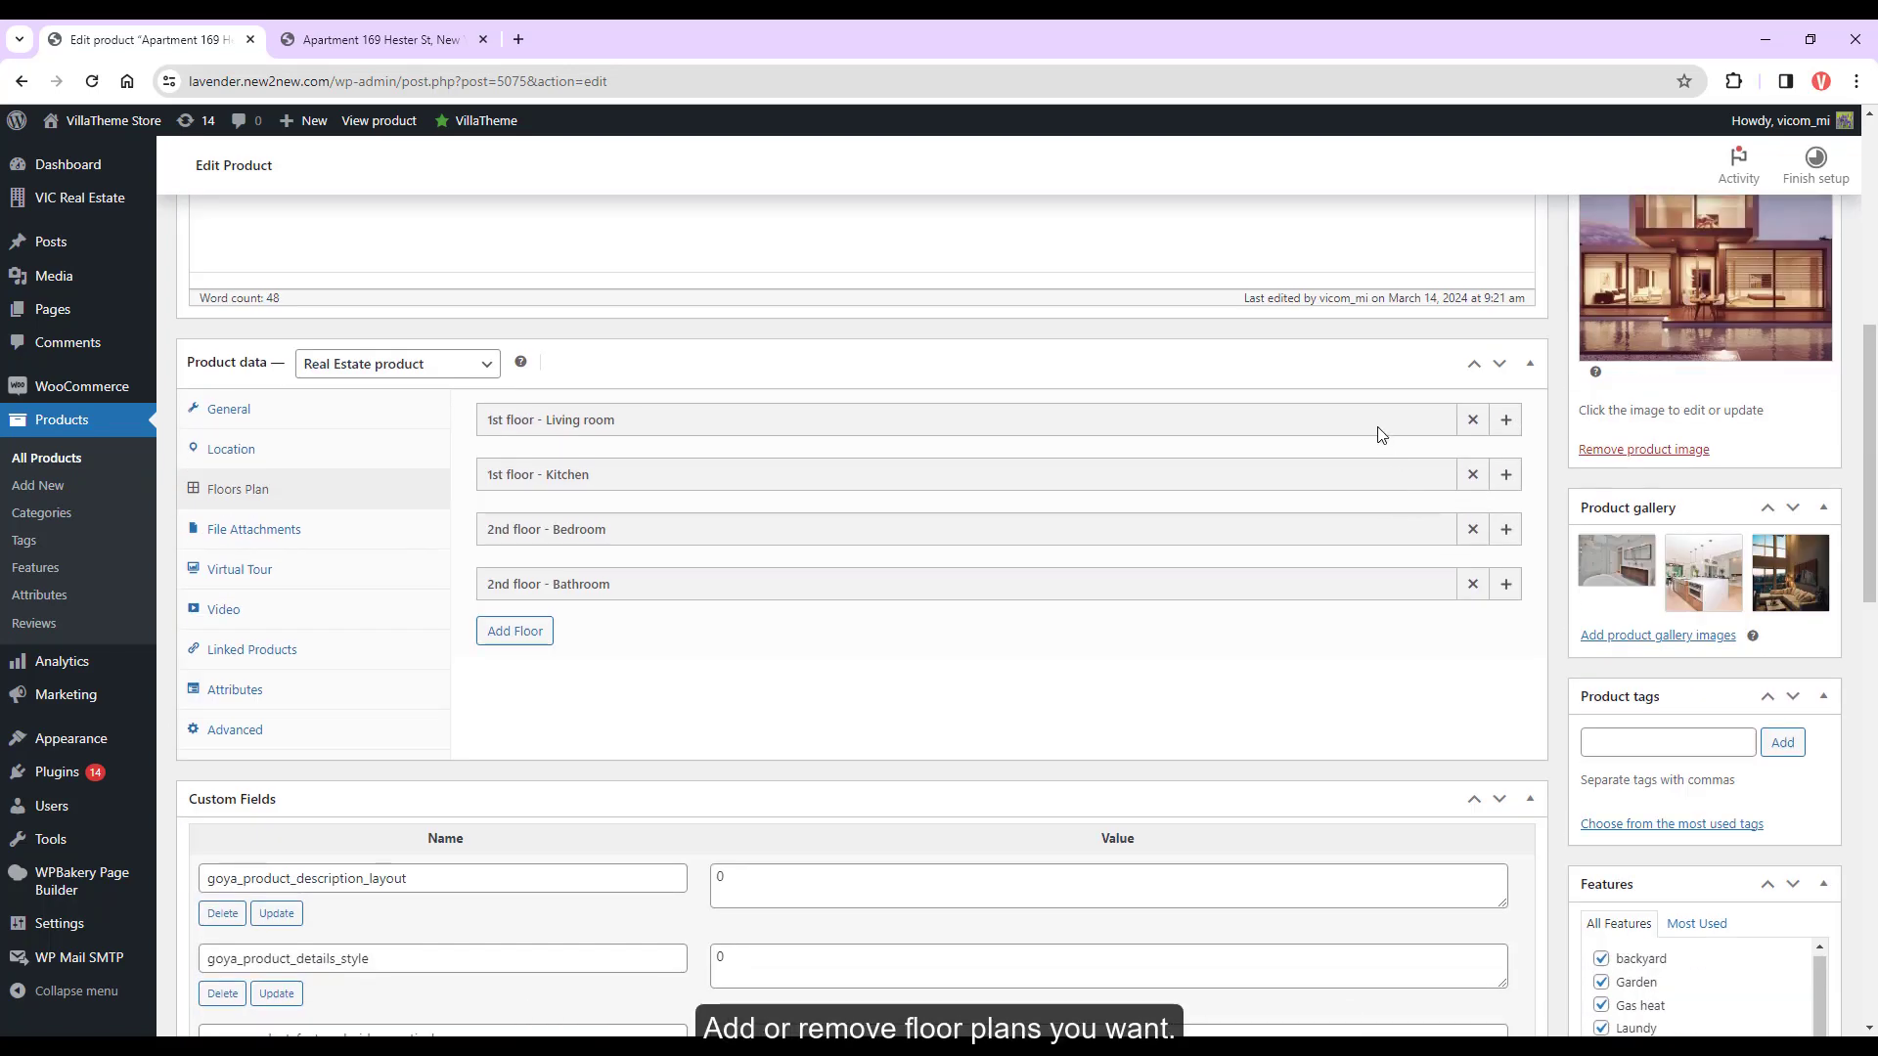
click(1506, 420)
mouse_move(558, 543)
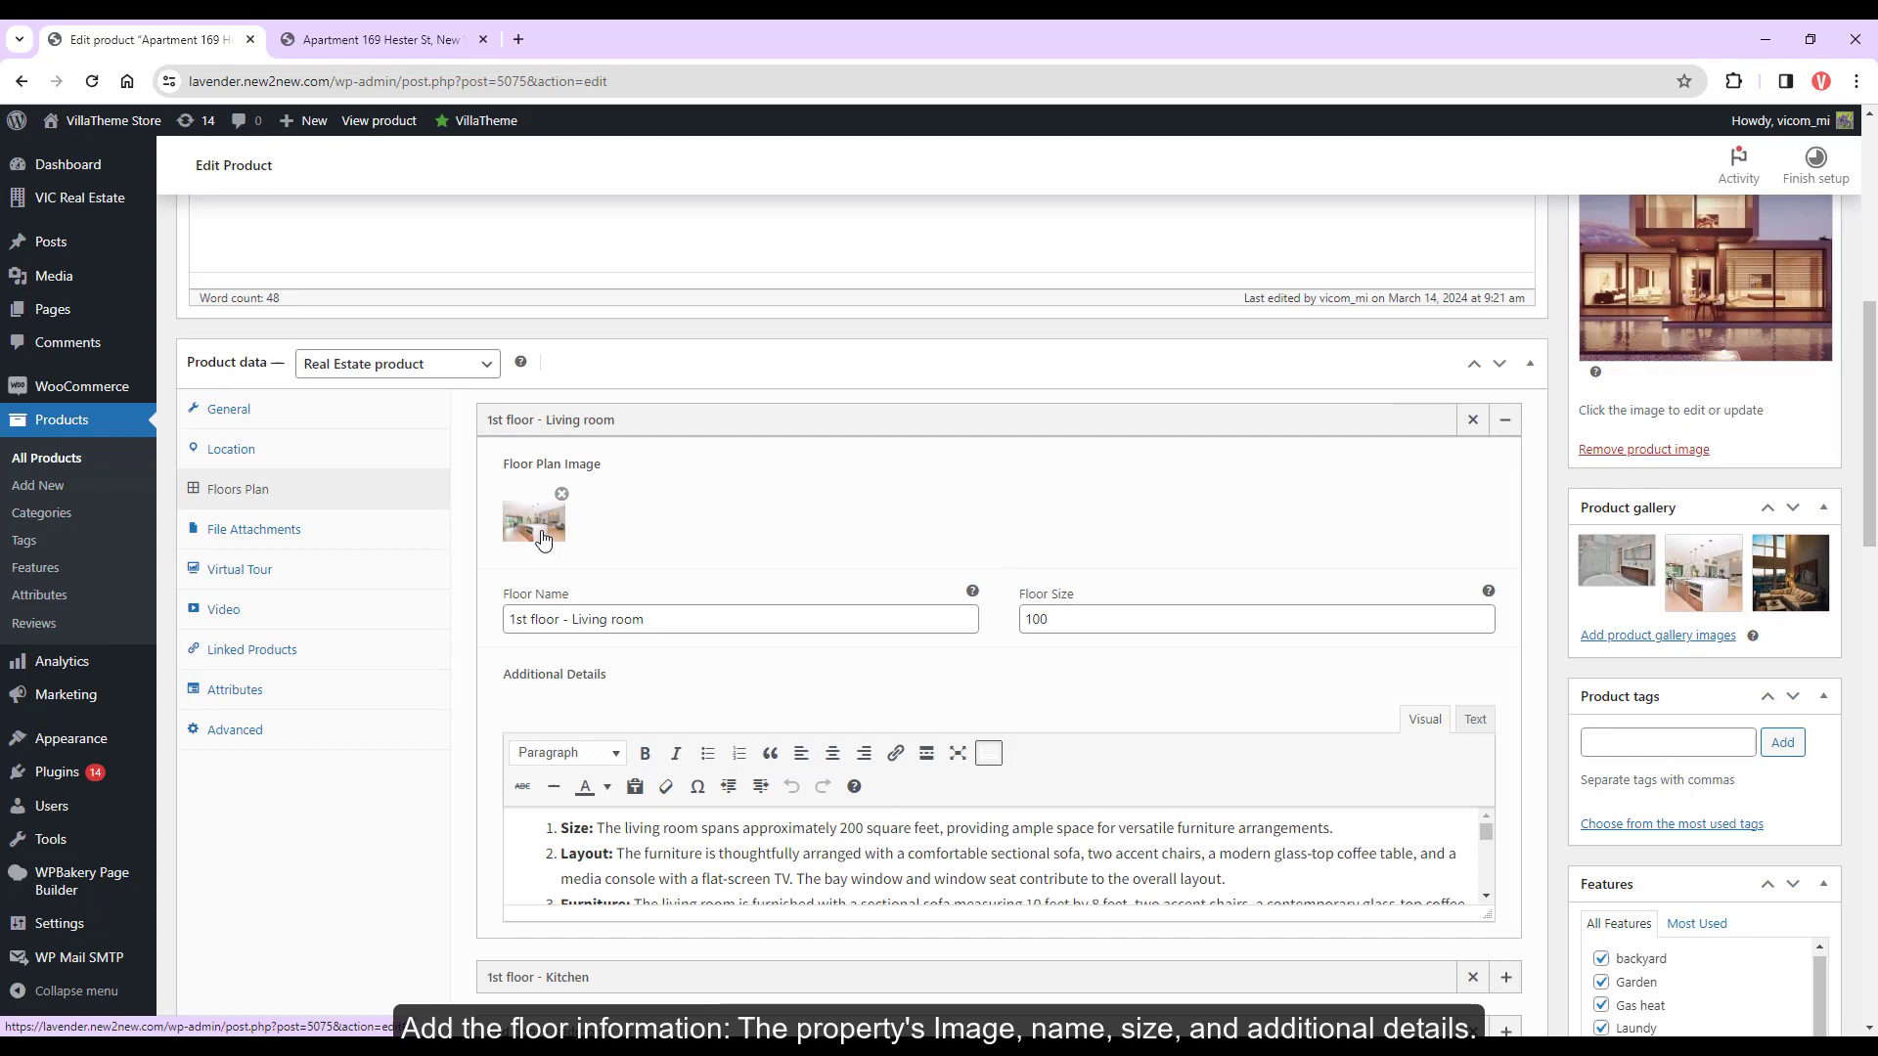
scroll(627, 612, down, 1)
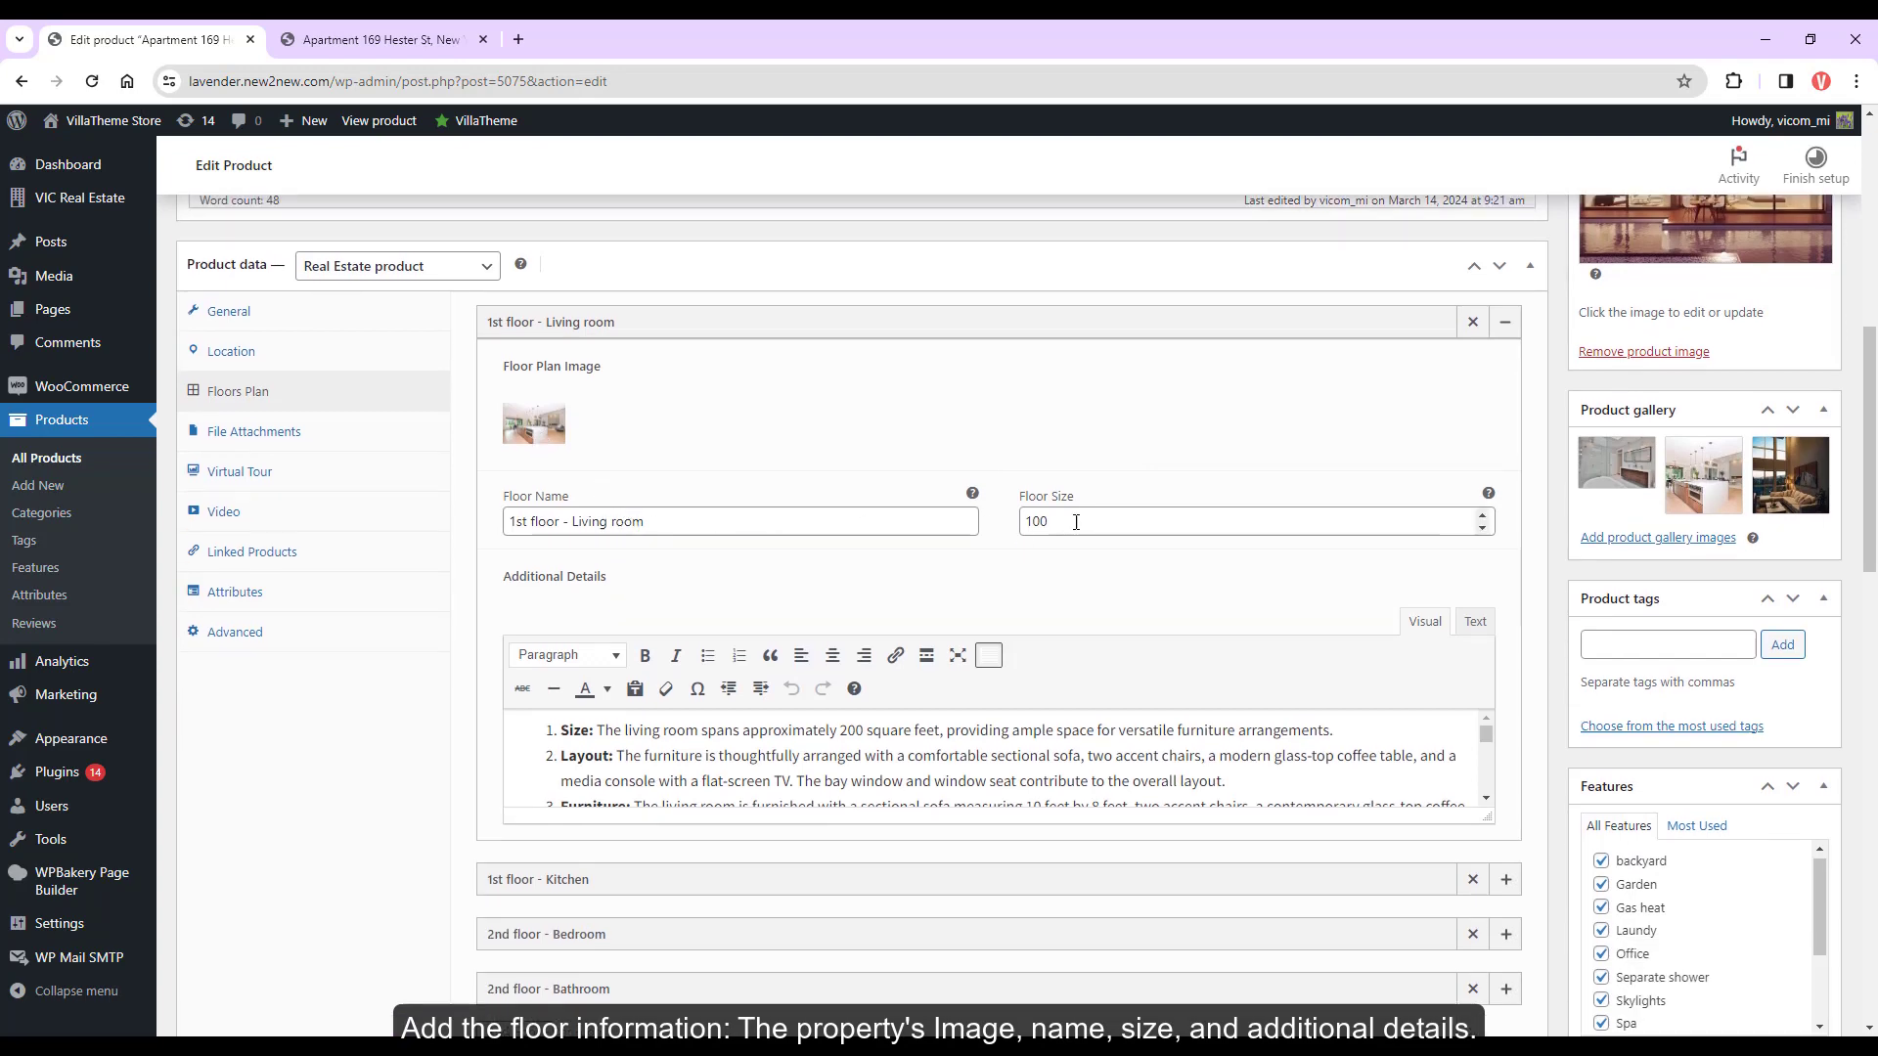
scroll(910, 780, down, 3)
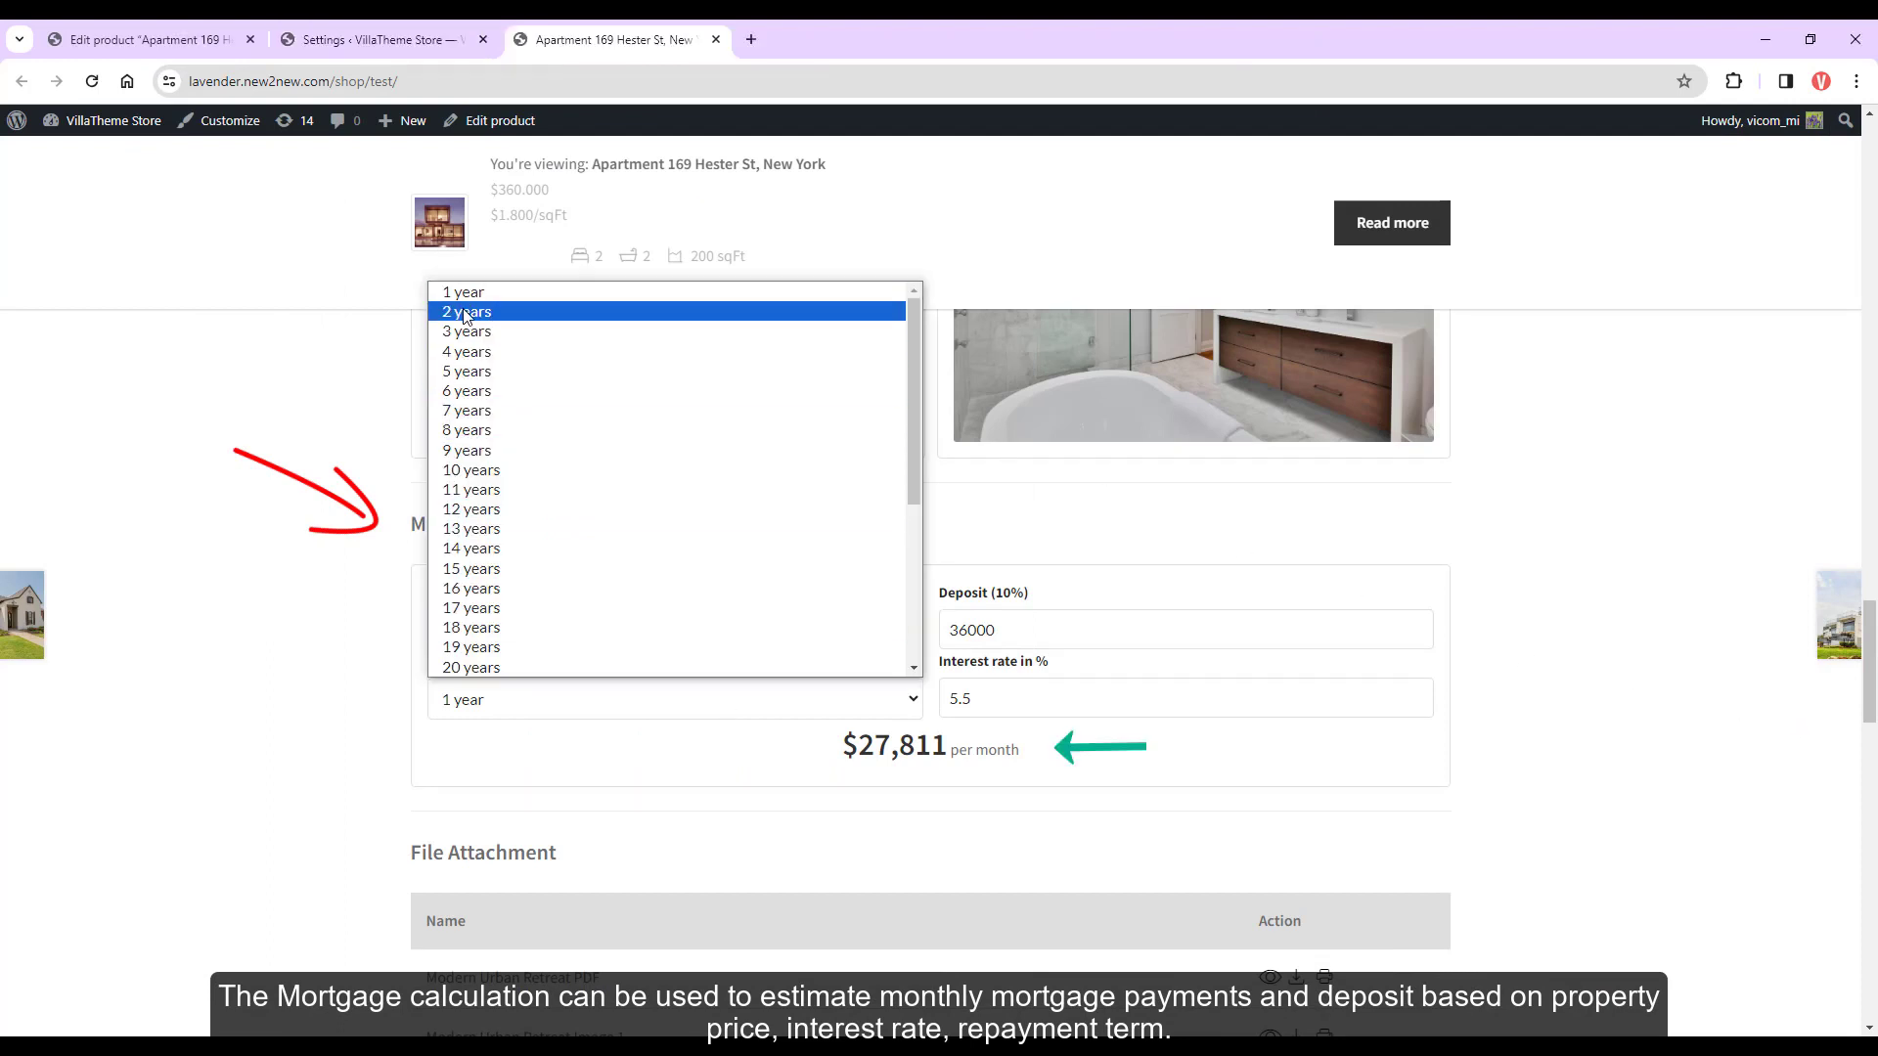
Change the repayment term from 2 years to 4 years for $7,535 monthly, then view Calculation settings
click(469, 309)
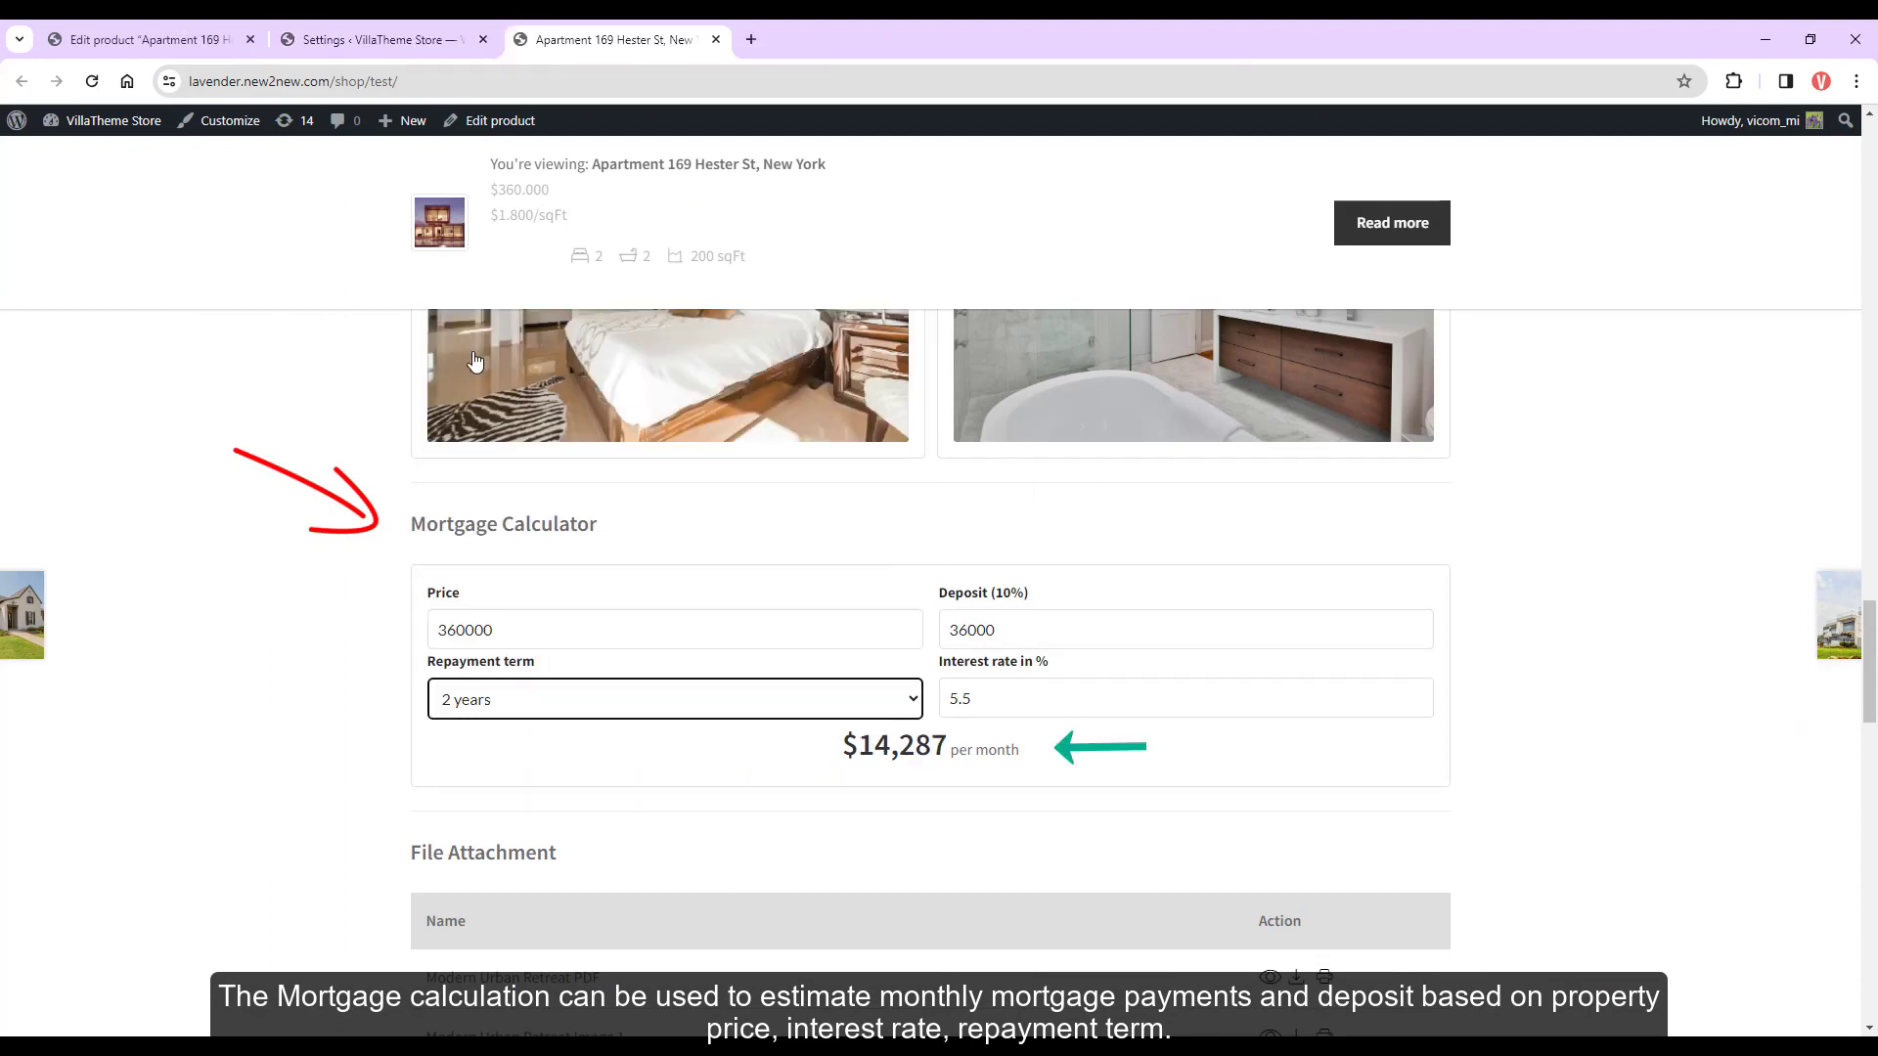
click(585, 680)
click(533, 349)
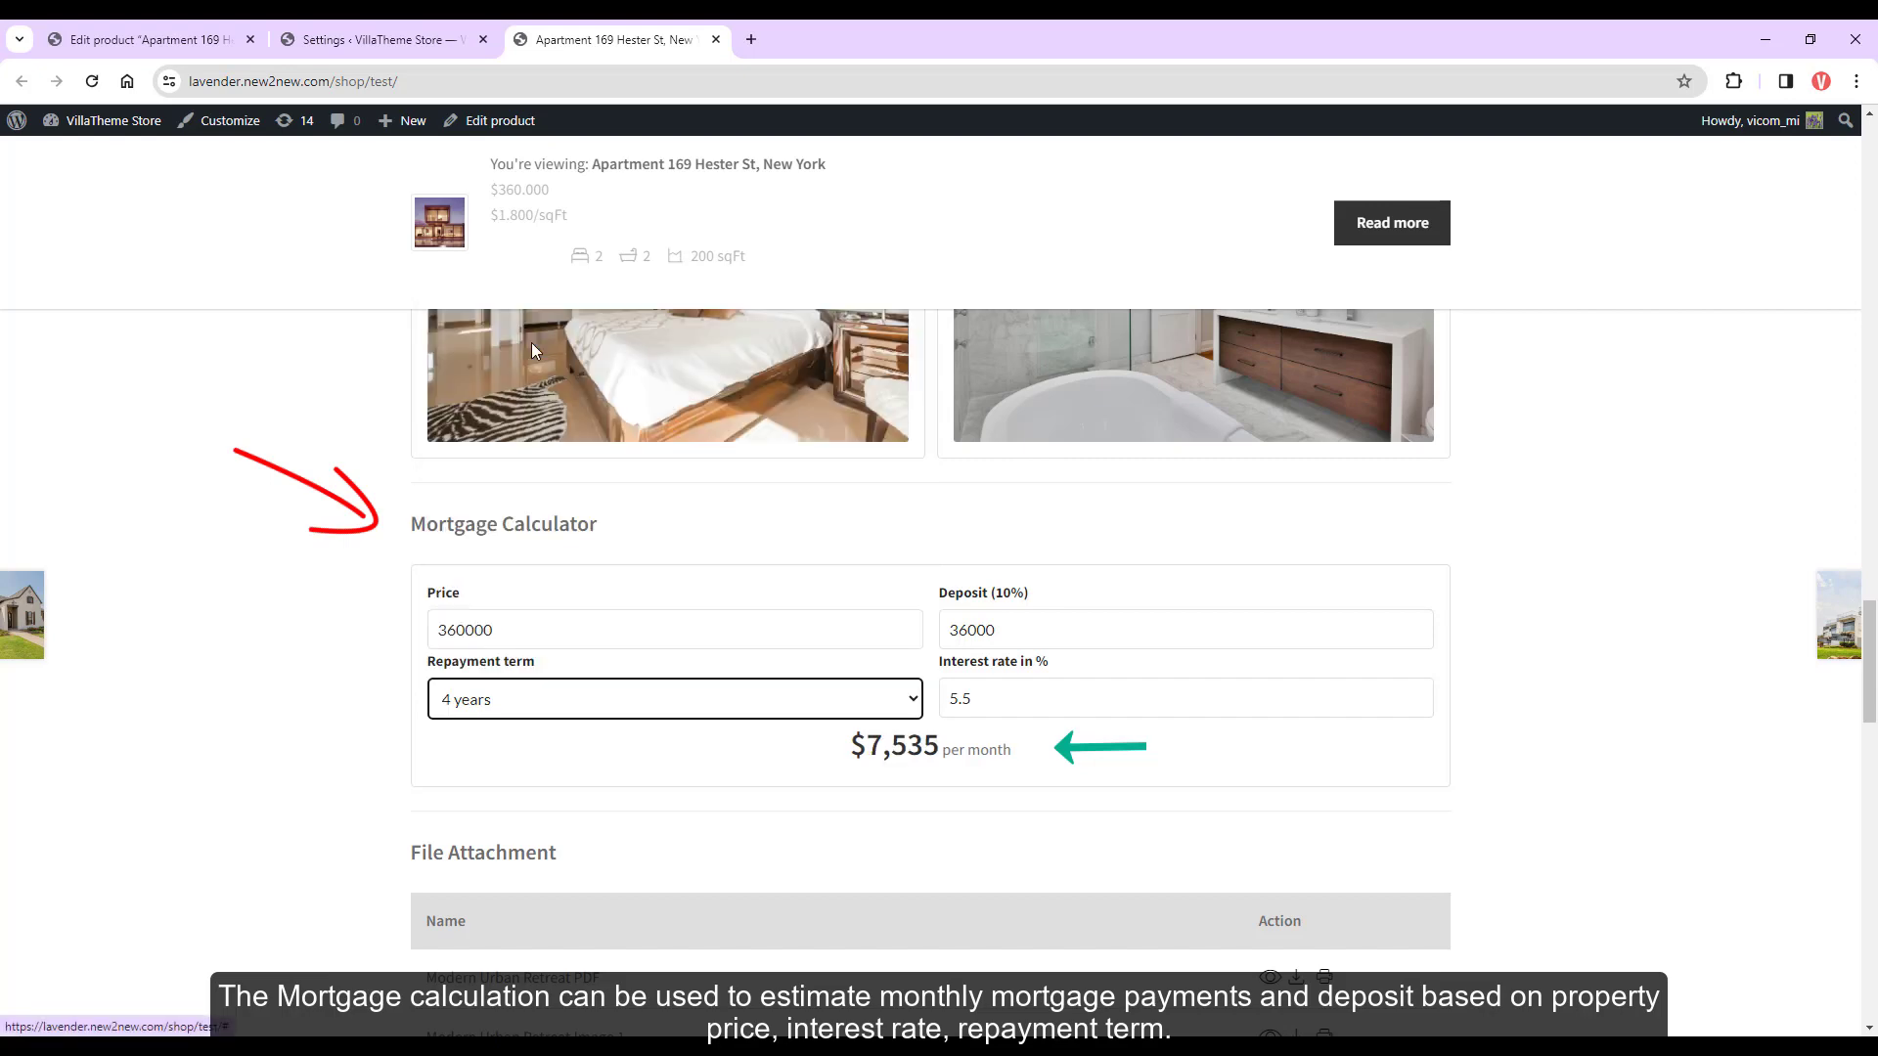
click(415, 41)
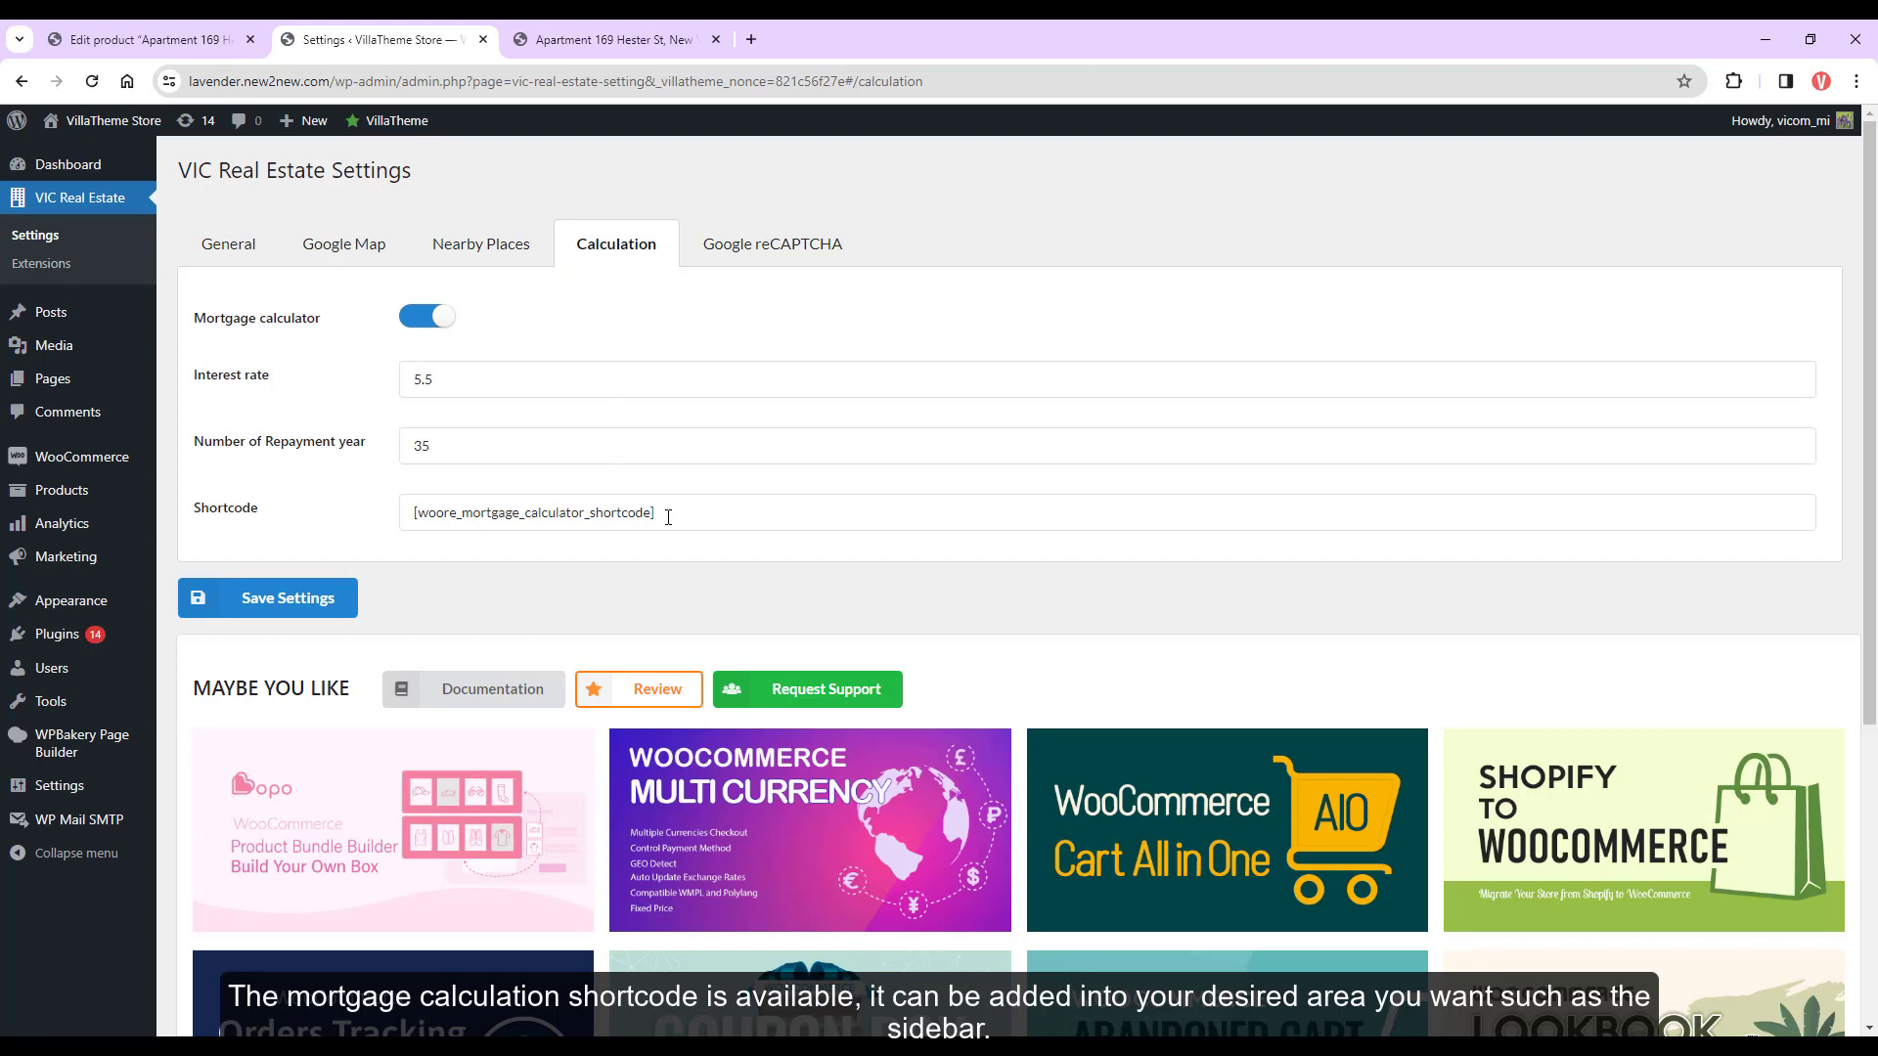
Add a Shortcode block to the store's Sidebar widget area
click(590, 44)
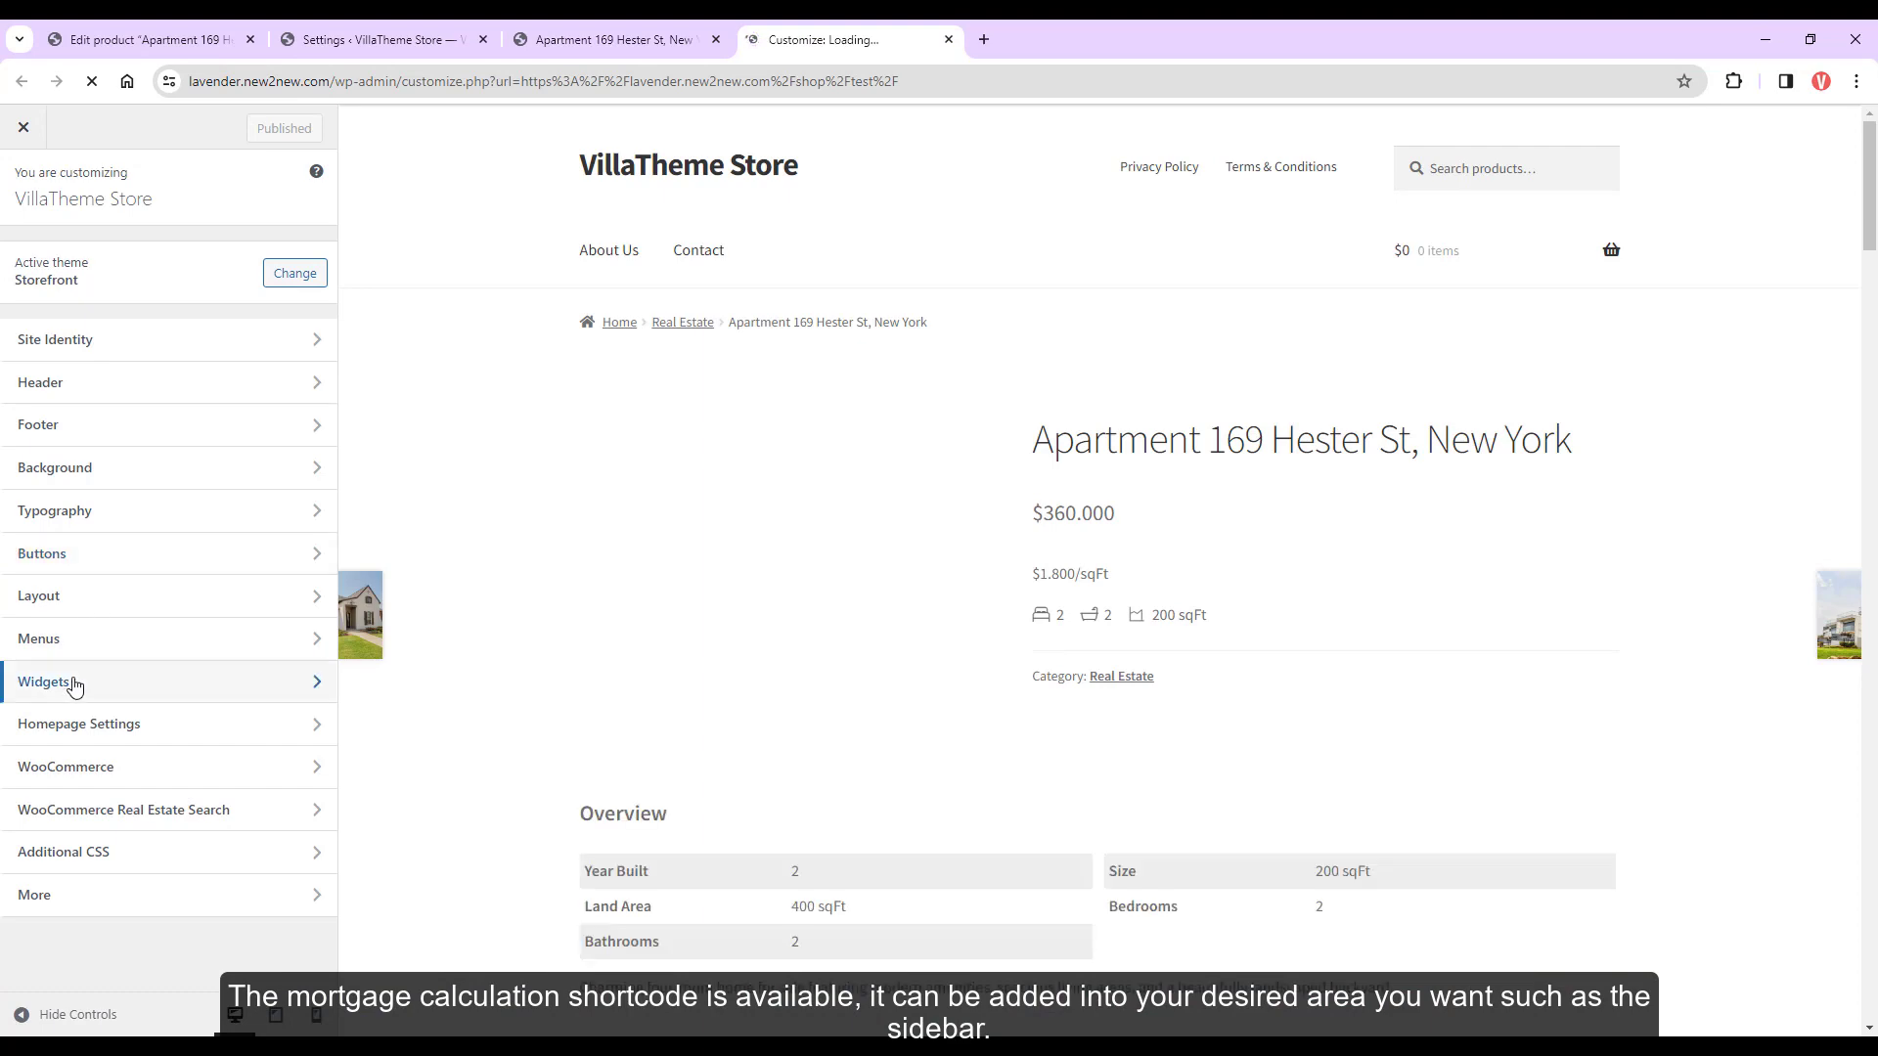
click(73, 682)
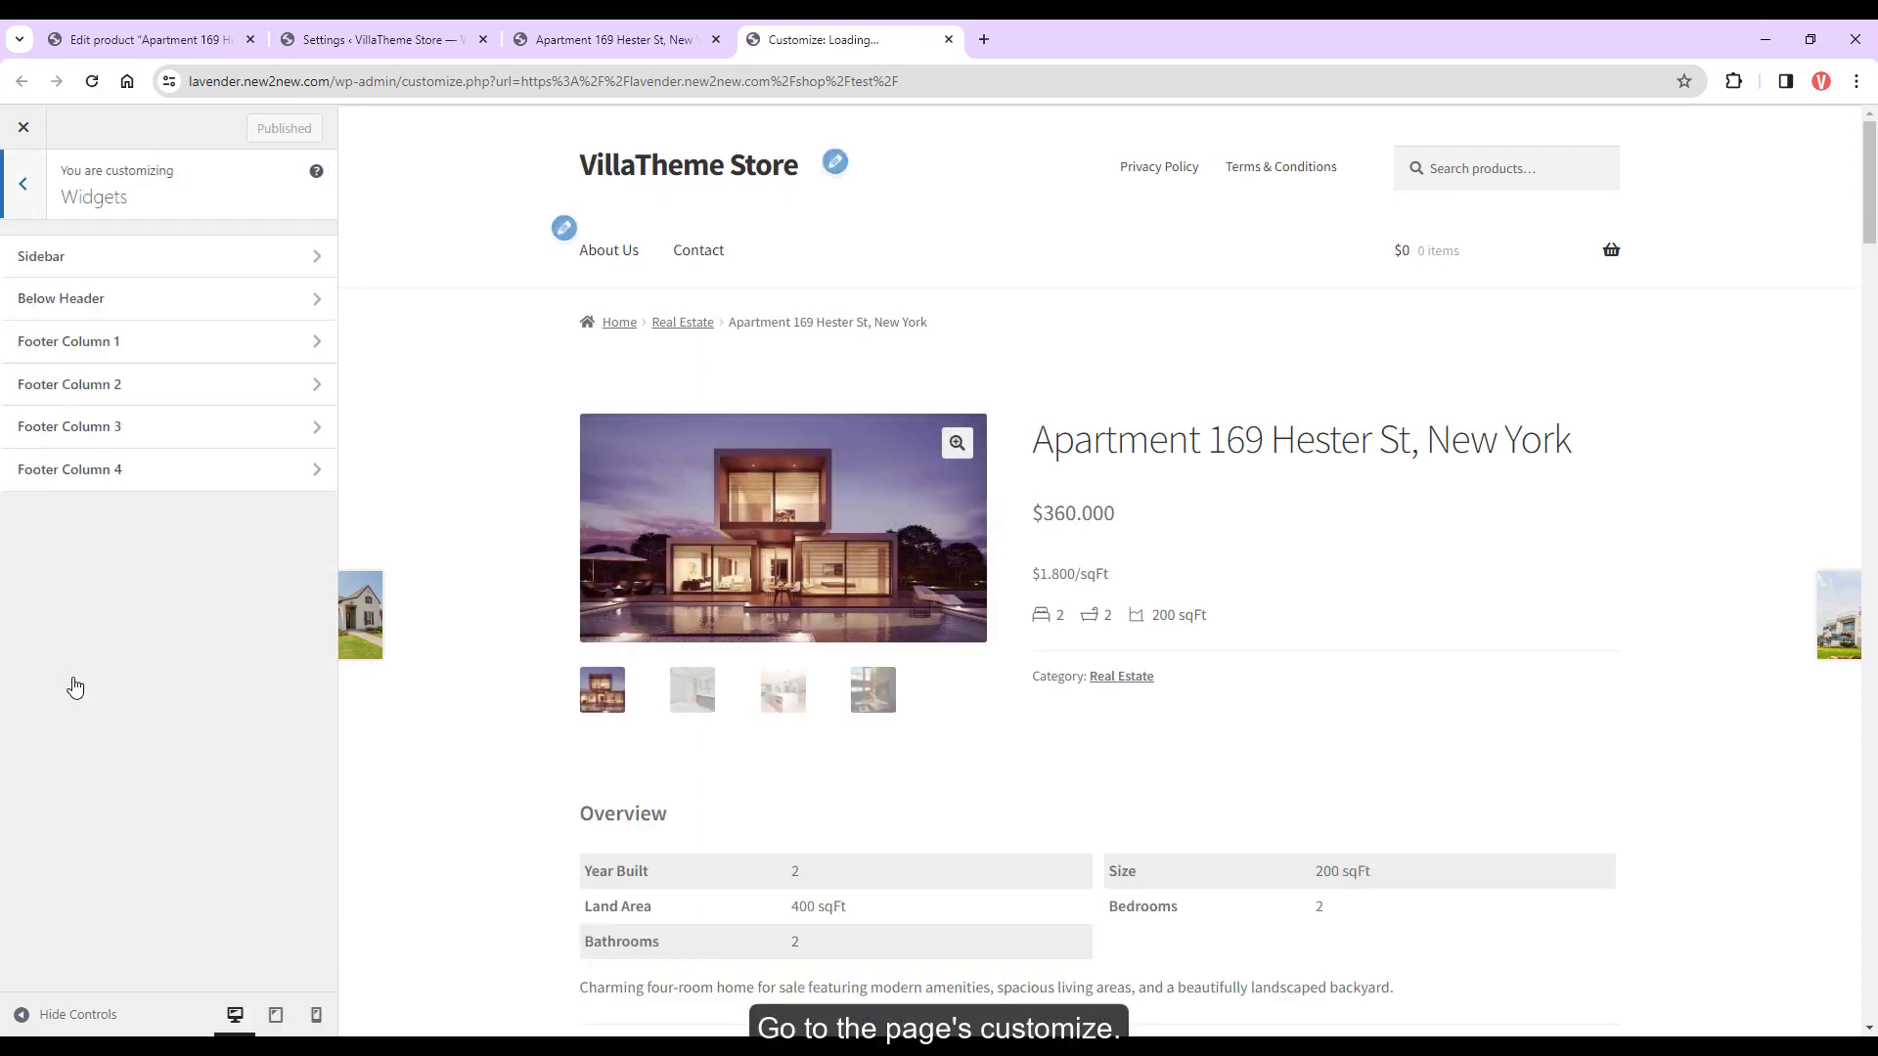
click(108, 251)
click(167, 372)
click(109, 526)
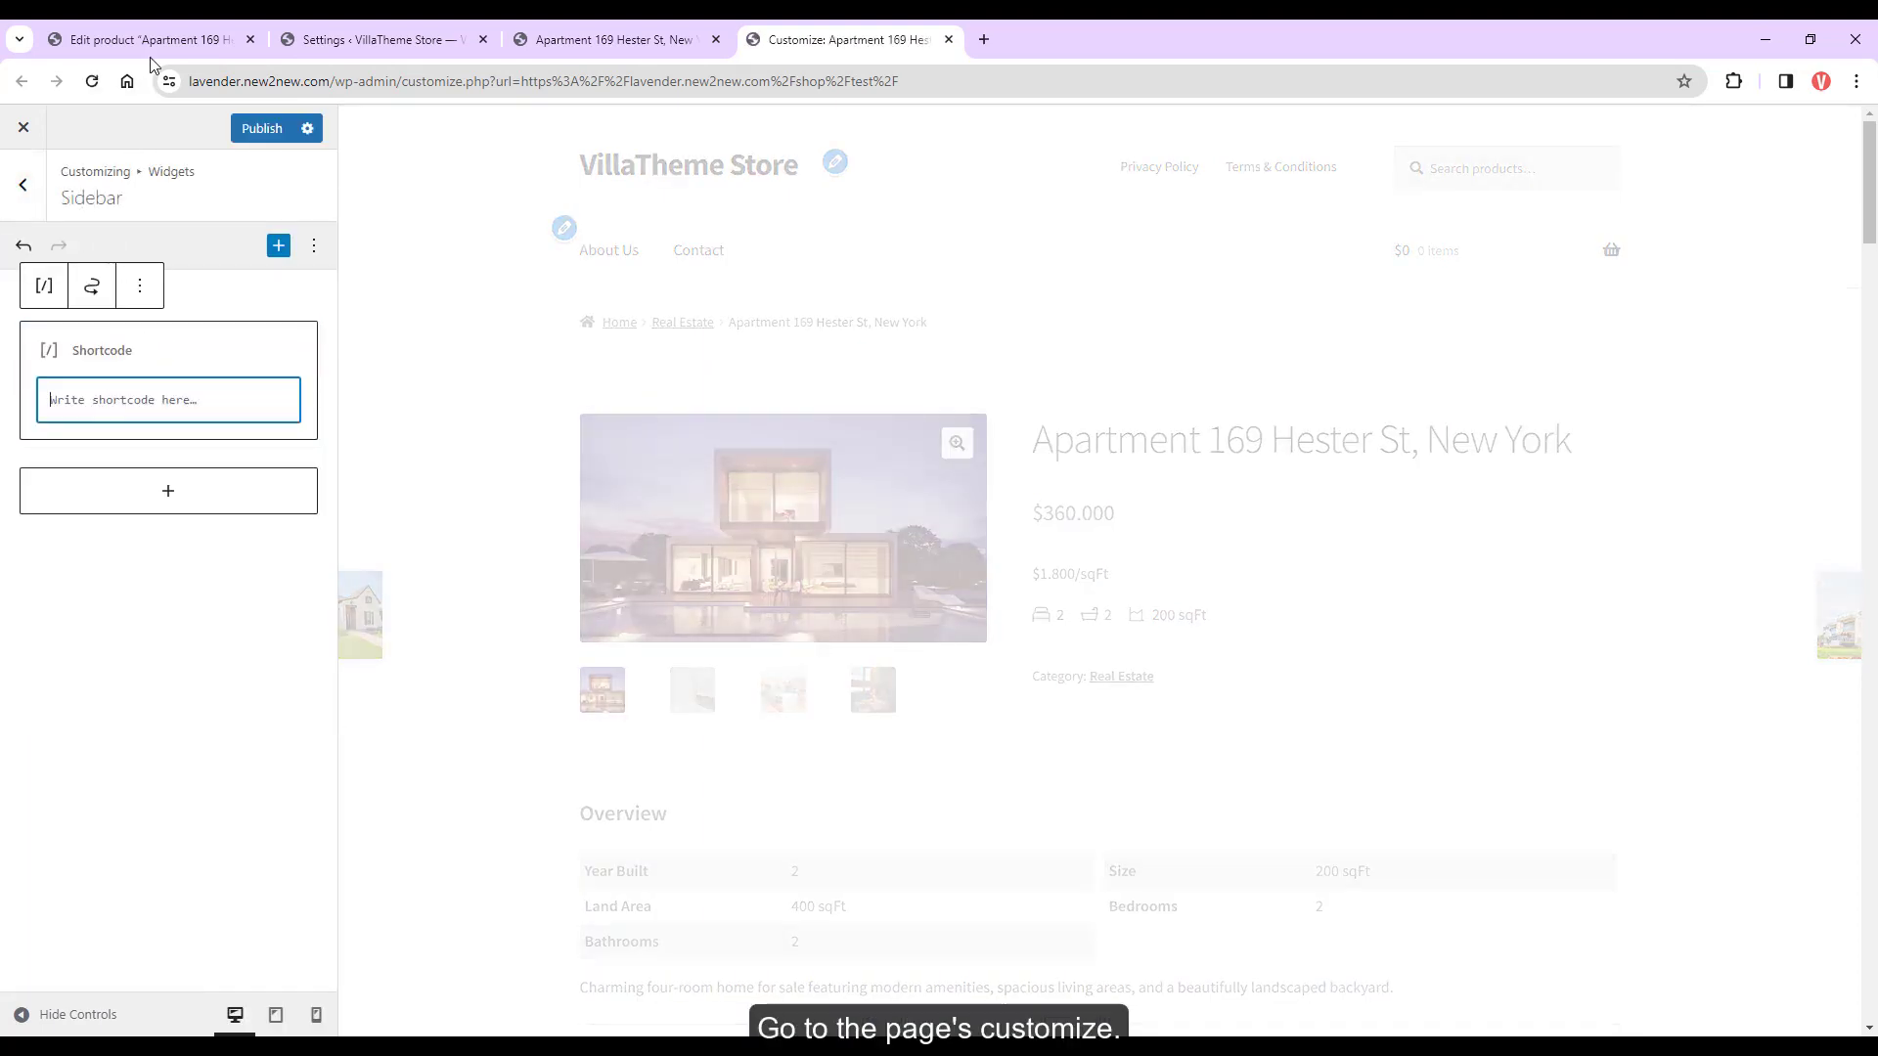
Paste the mortgage calculator shortcode into the block, publish, and check the property page
click(346, 39)
click(415, 515)
triple_click(414, 516)
key(ctrl+c)
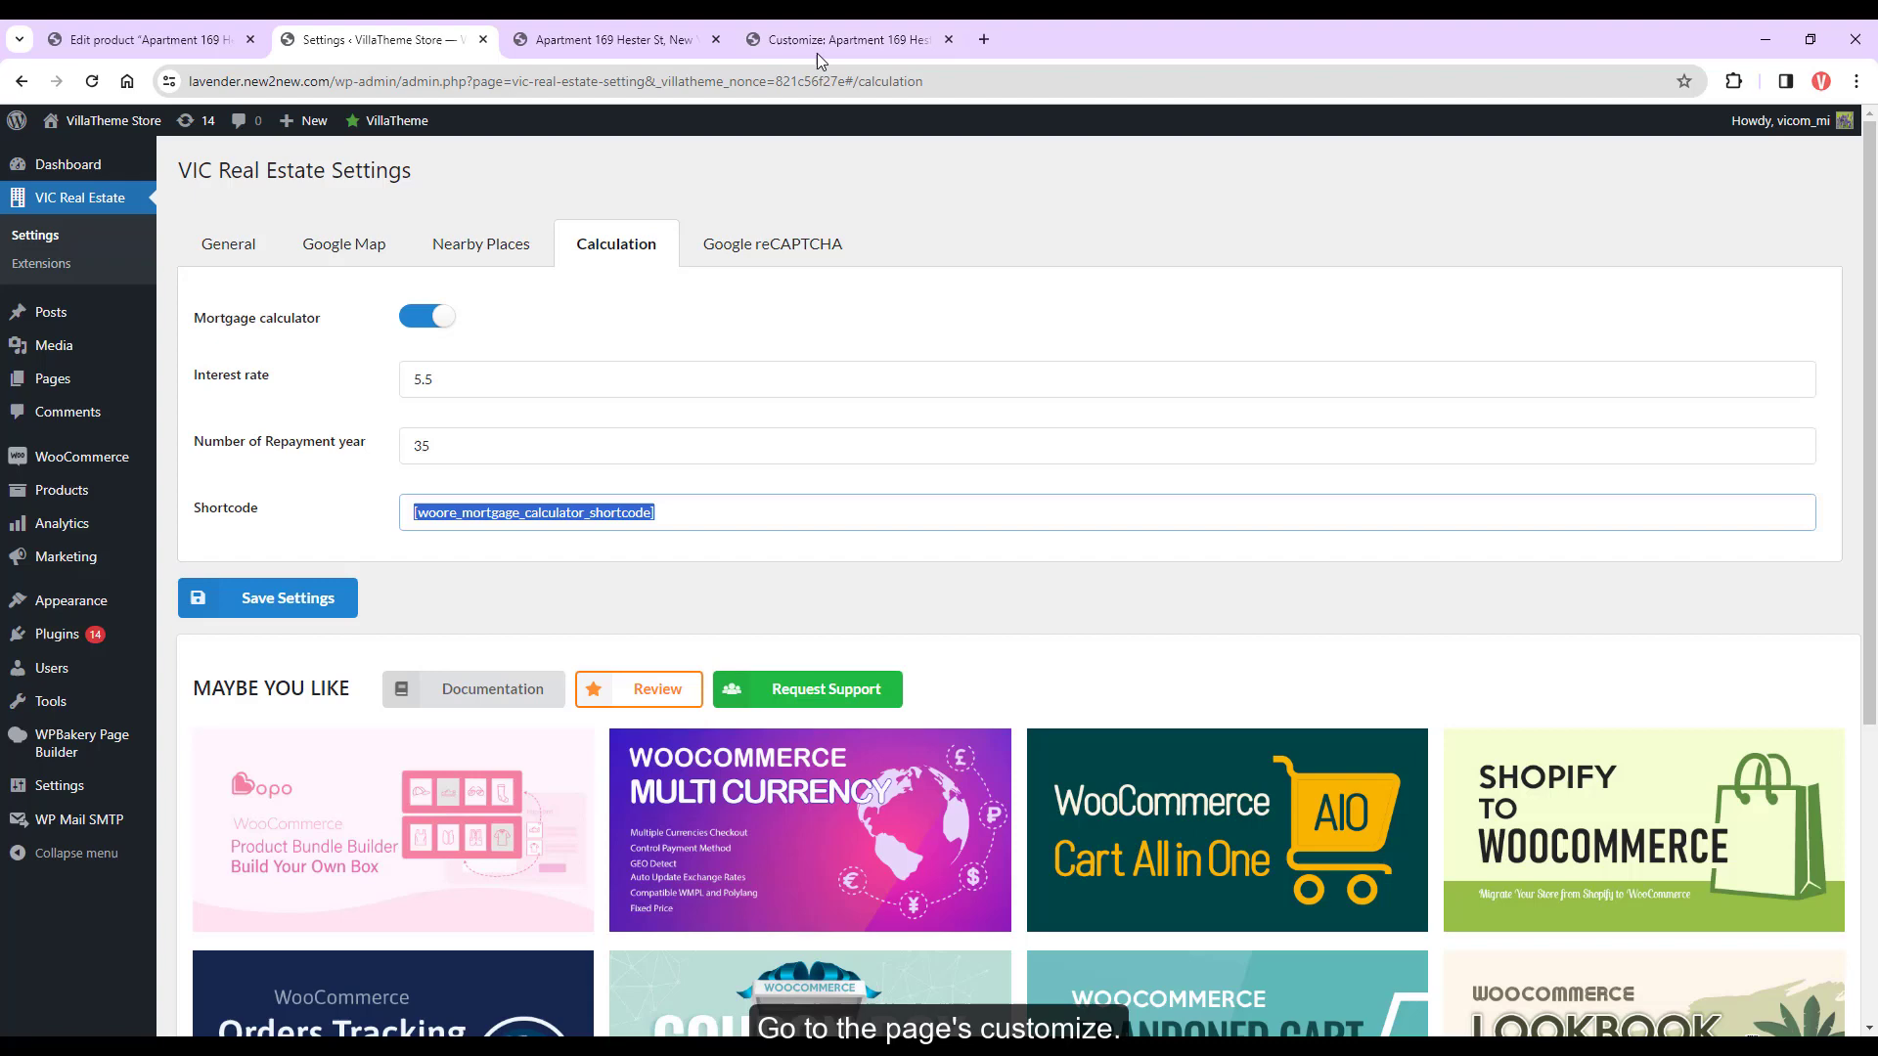
click(818, 53)
key(ctrl+v)
click(264, 128)
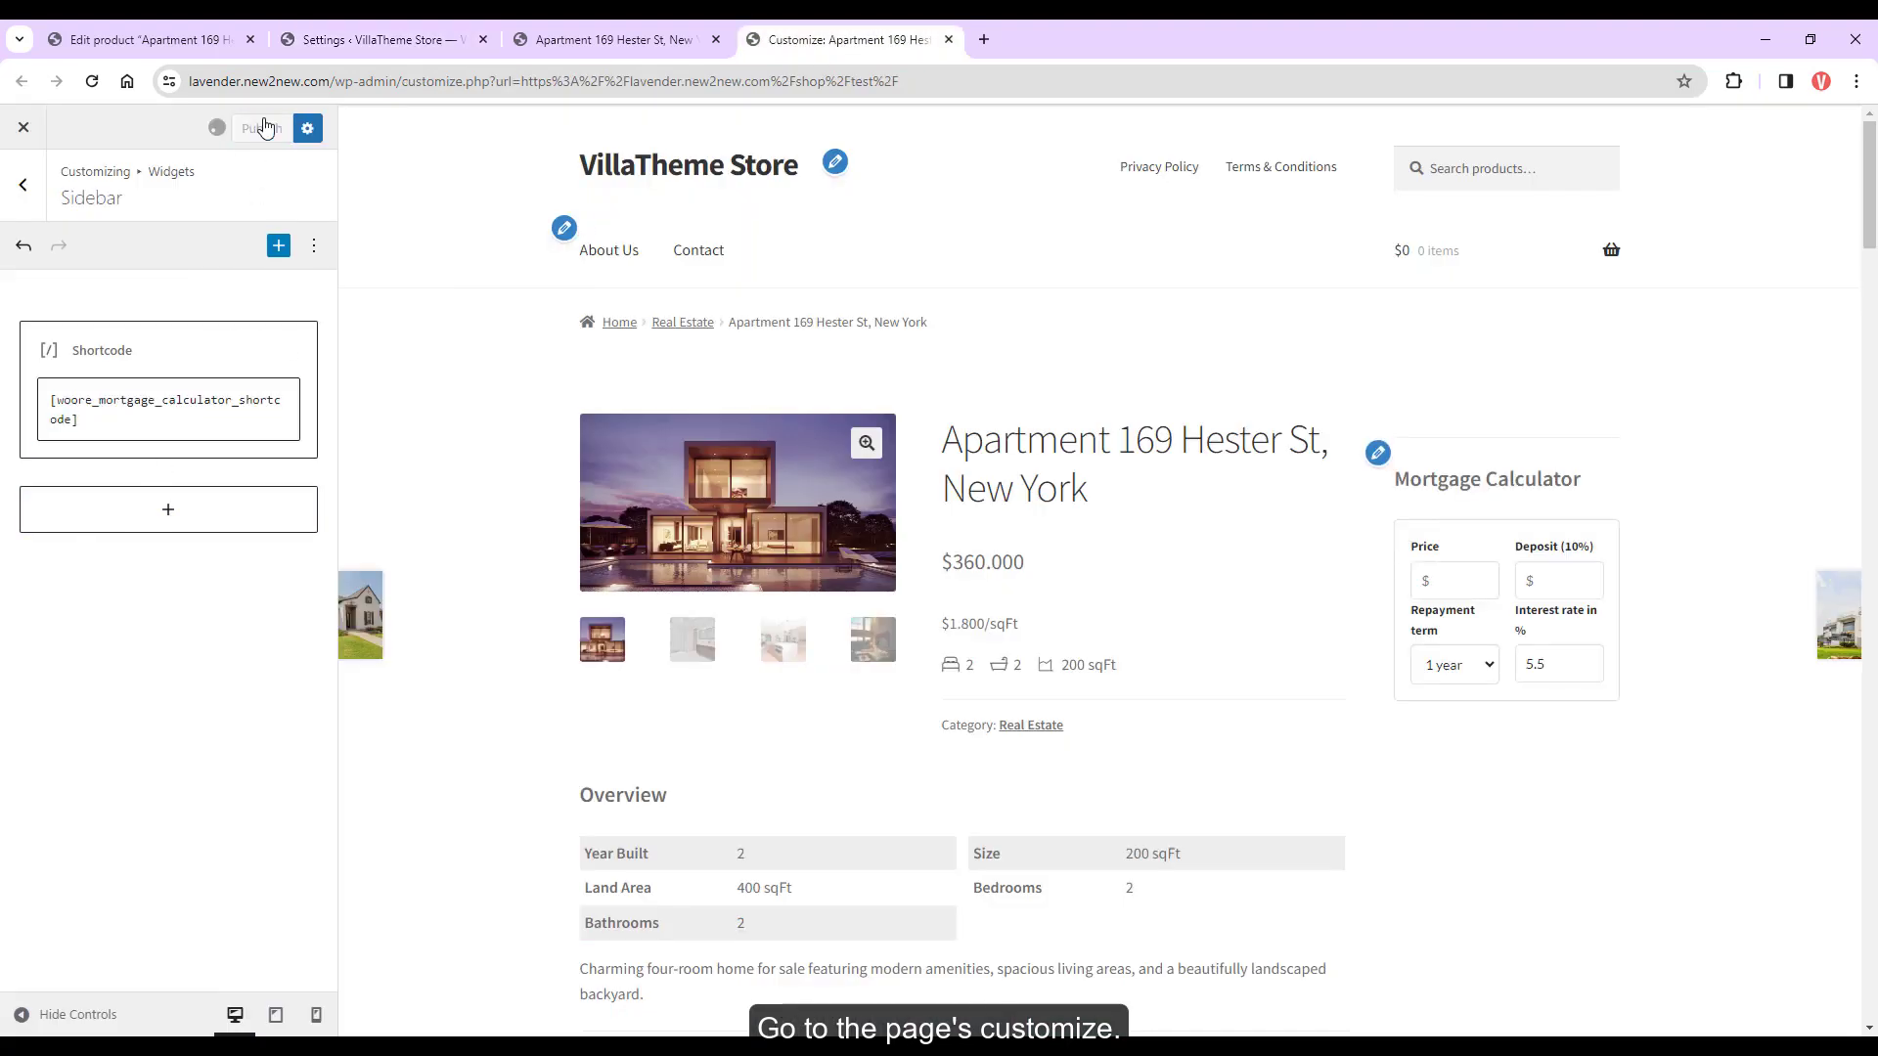
click(616, 39)
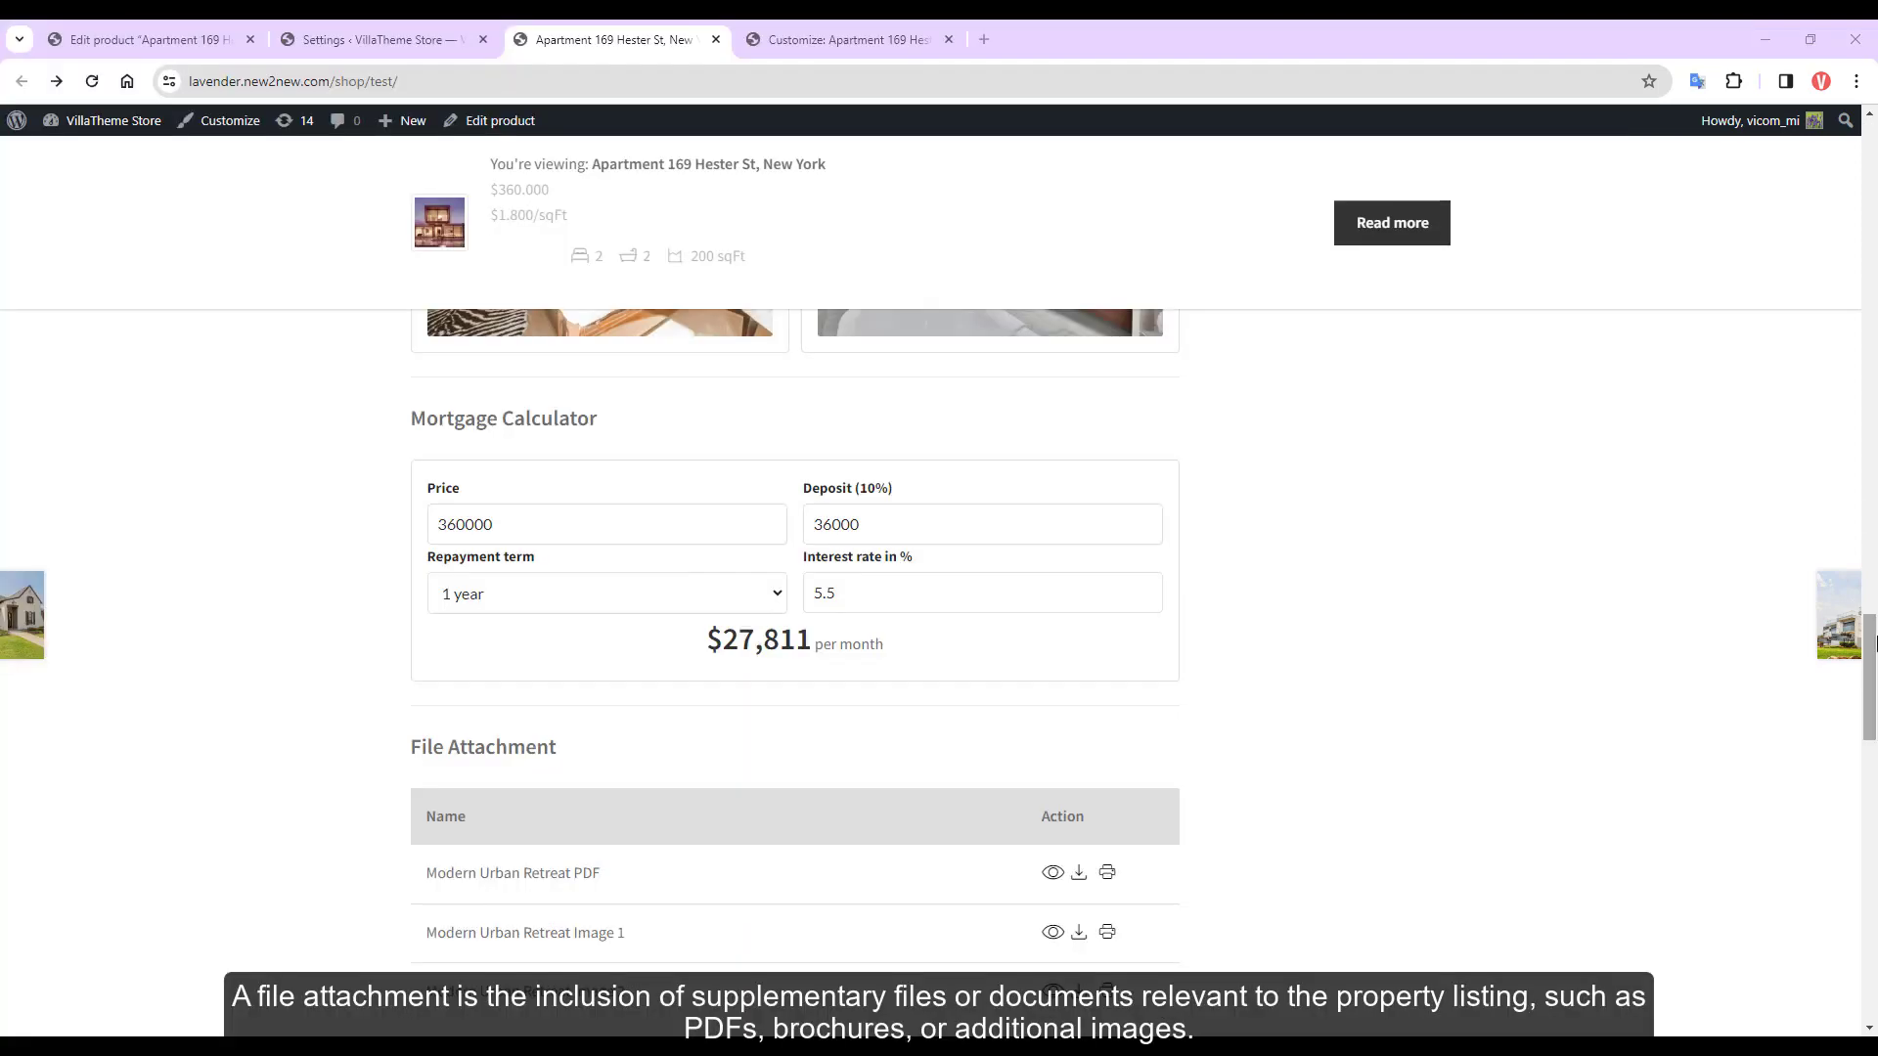
Set VIC Real Estate file attachments to List style, save the settings, and reload the property page
scroll(1873, 696, down, 3)
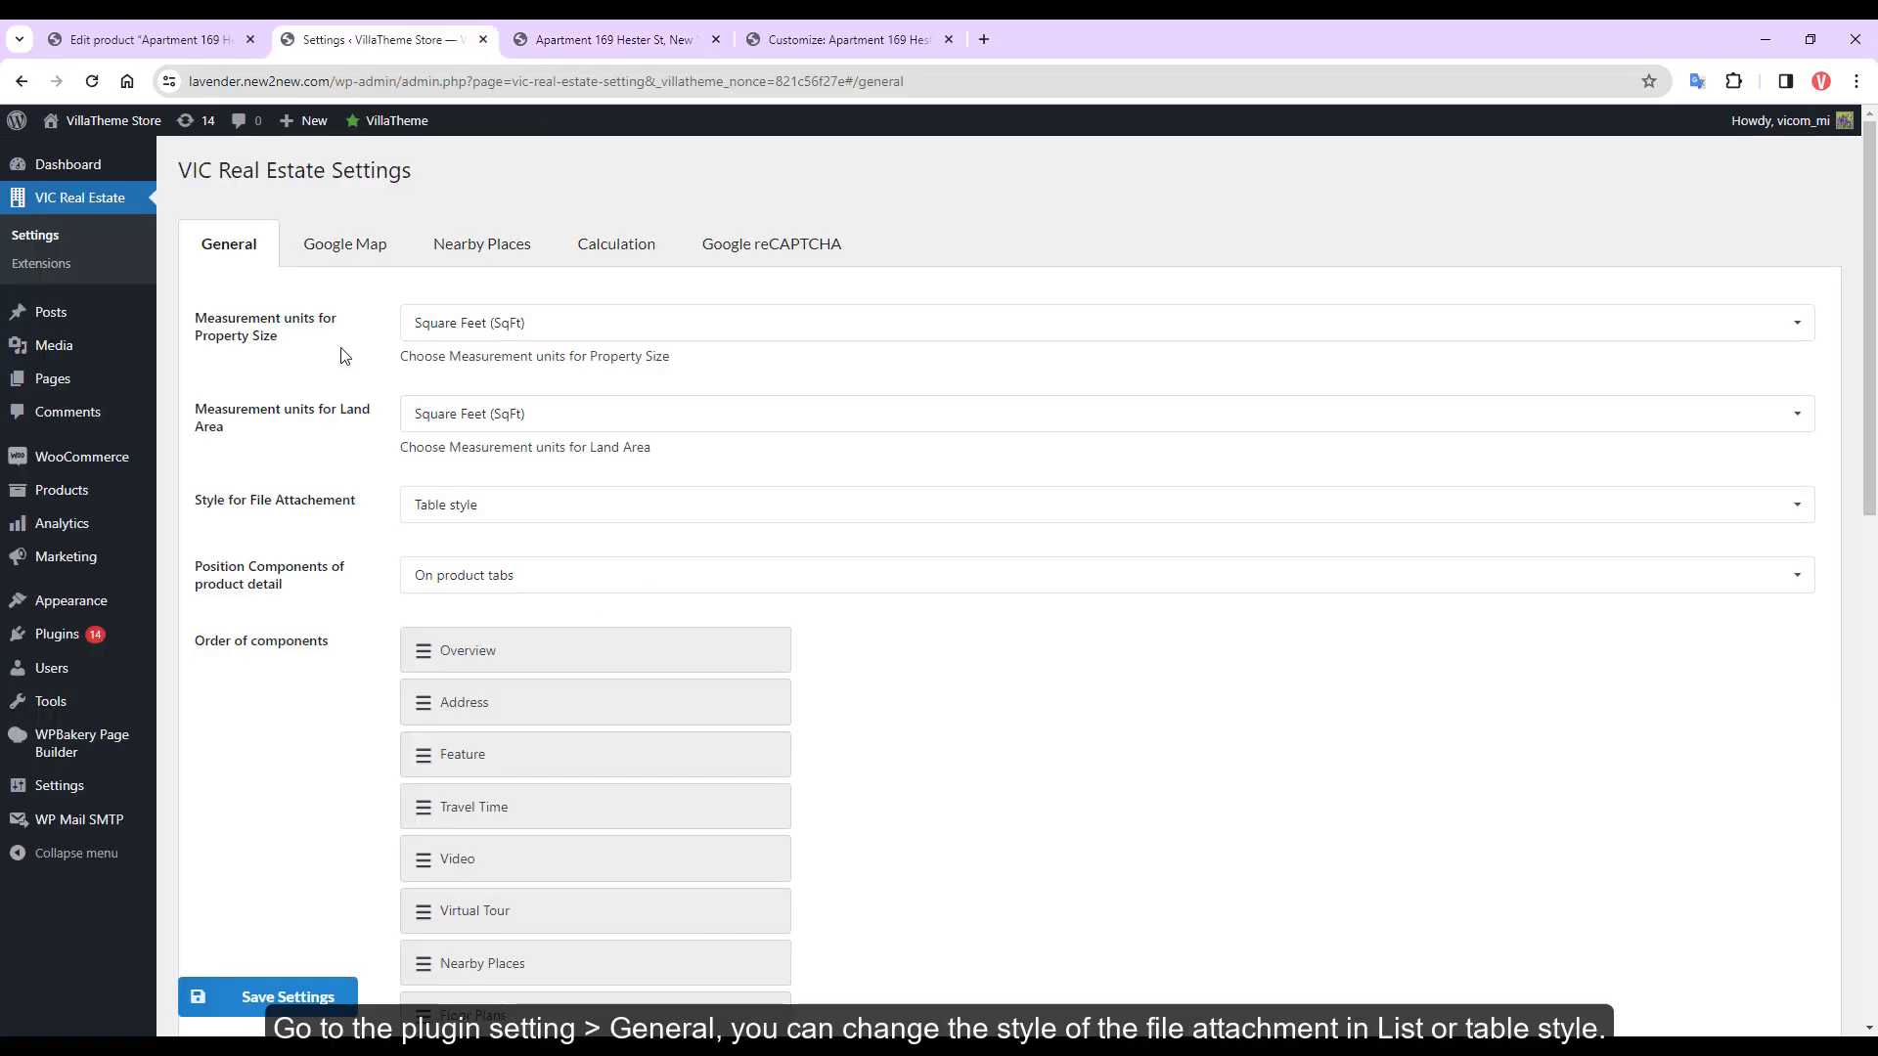
scroll(348, 357, down, 1)
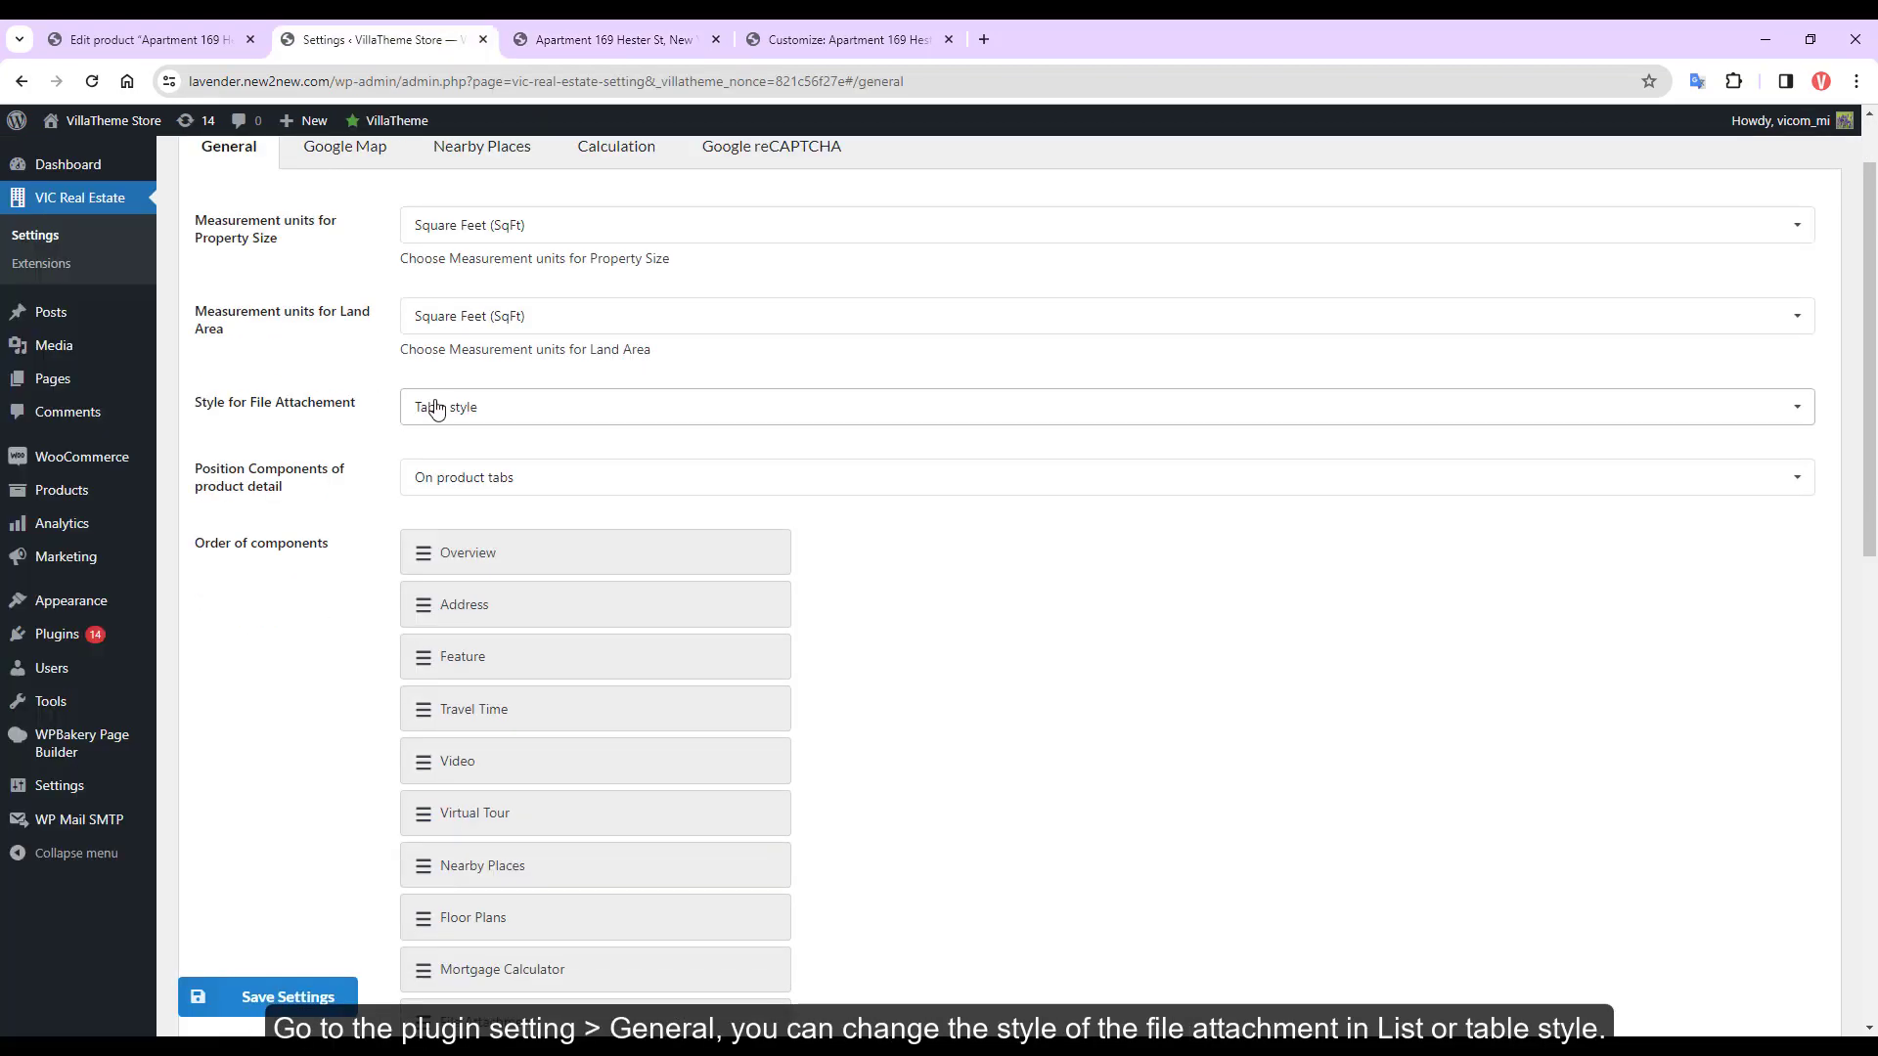
click(435, 407)
click(437, 446)
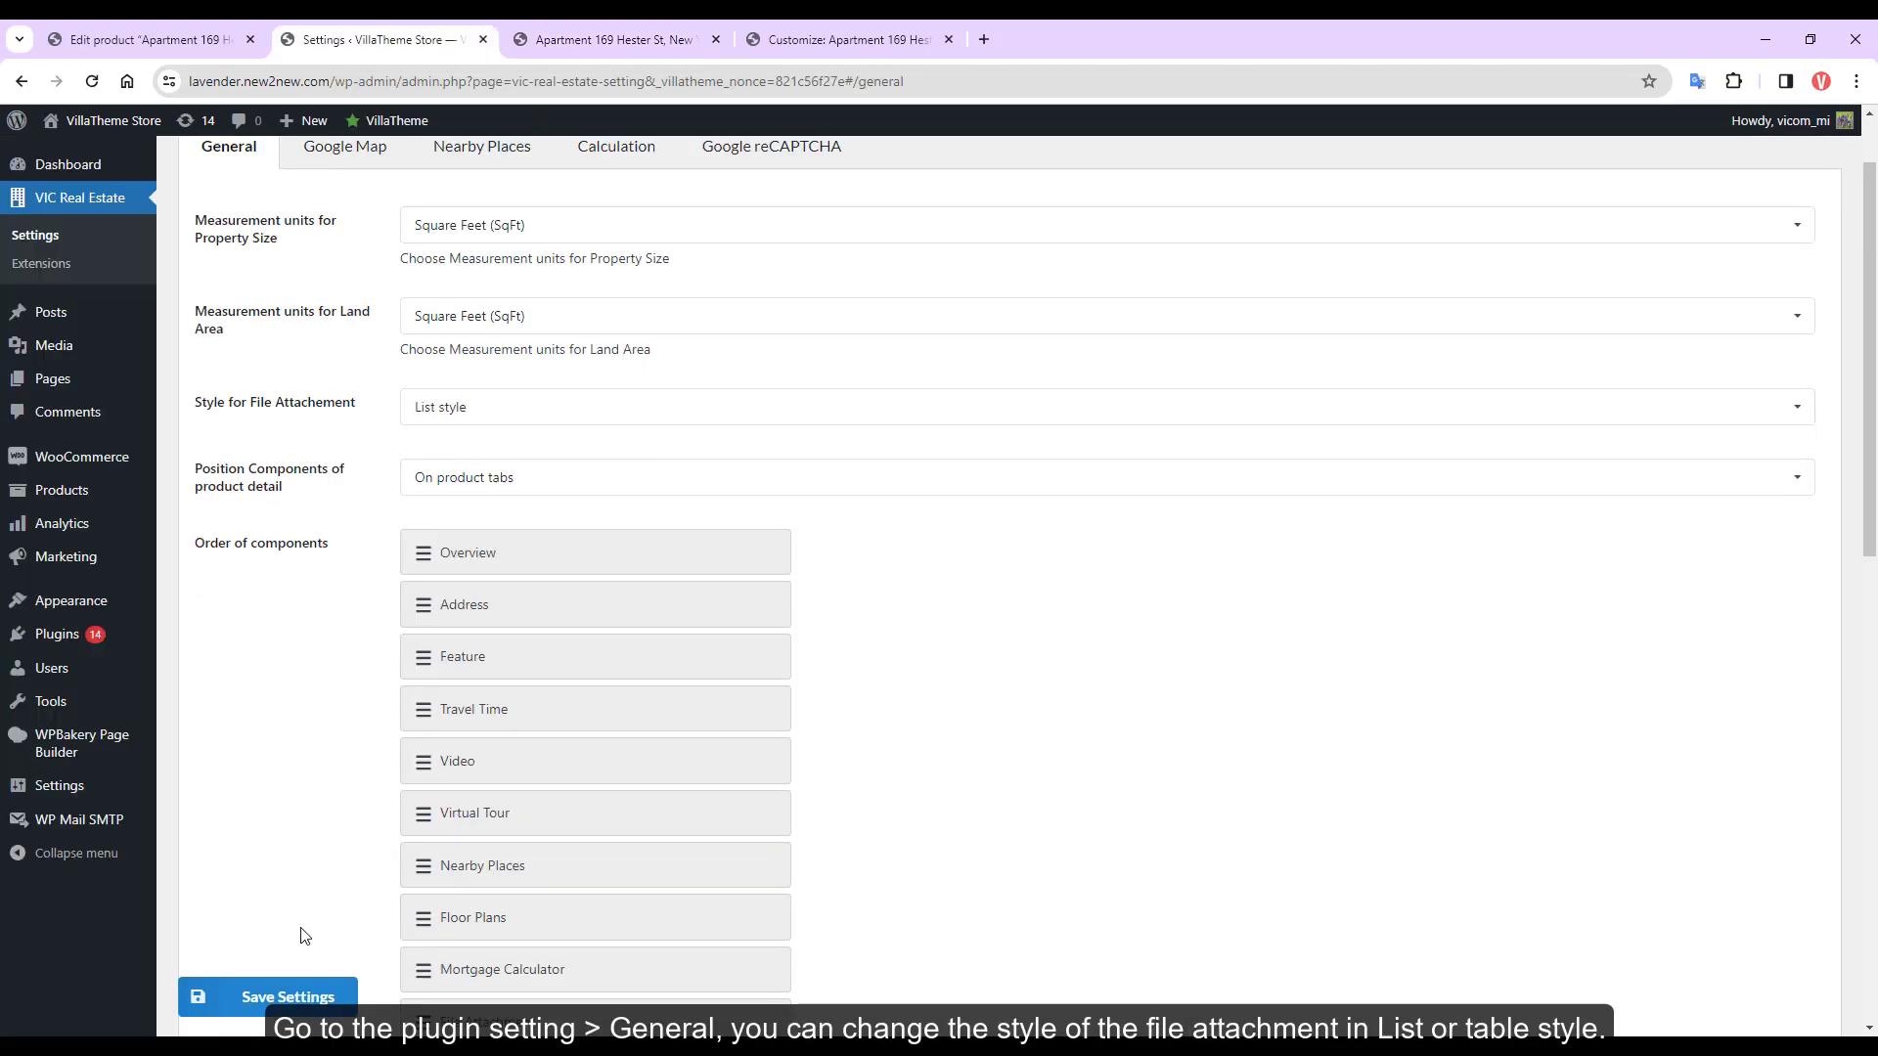
click(268, 996)
click(626, 40)
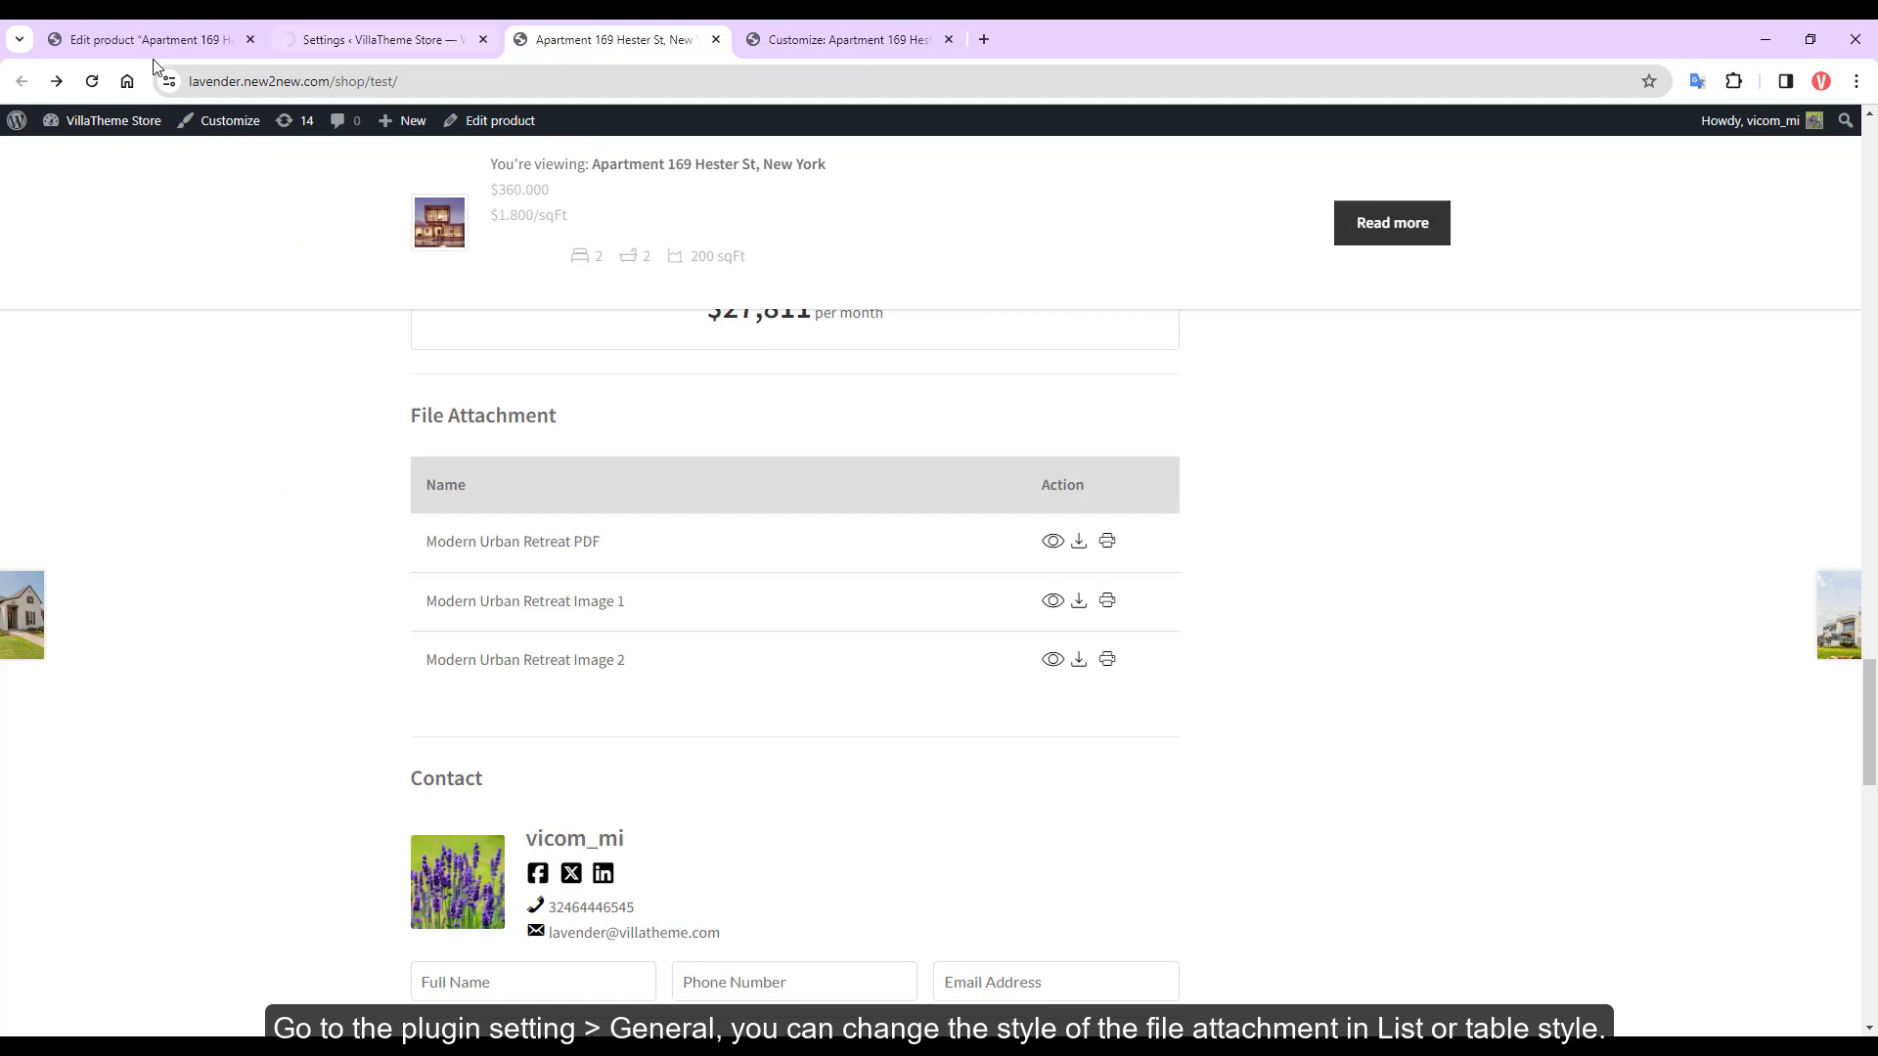
click(92, 82)
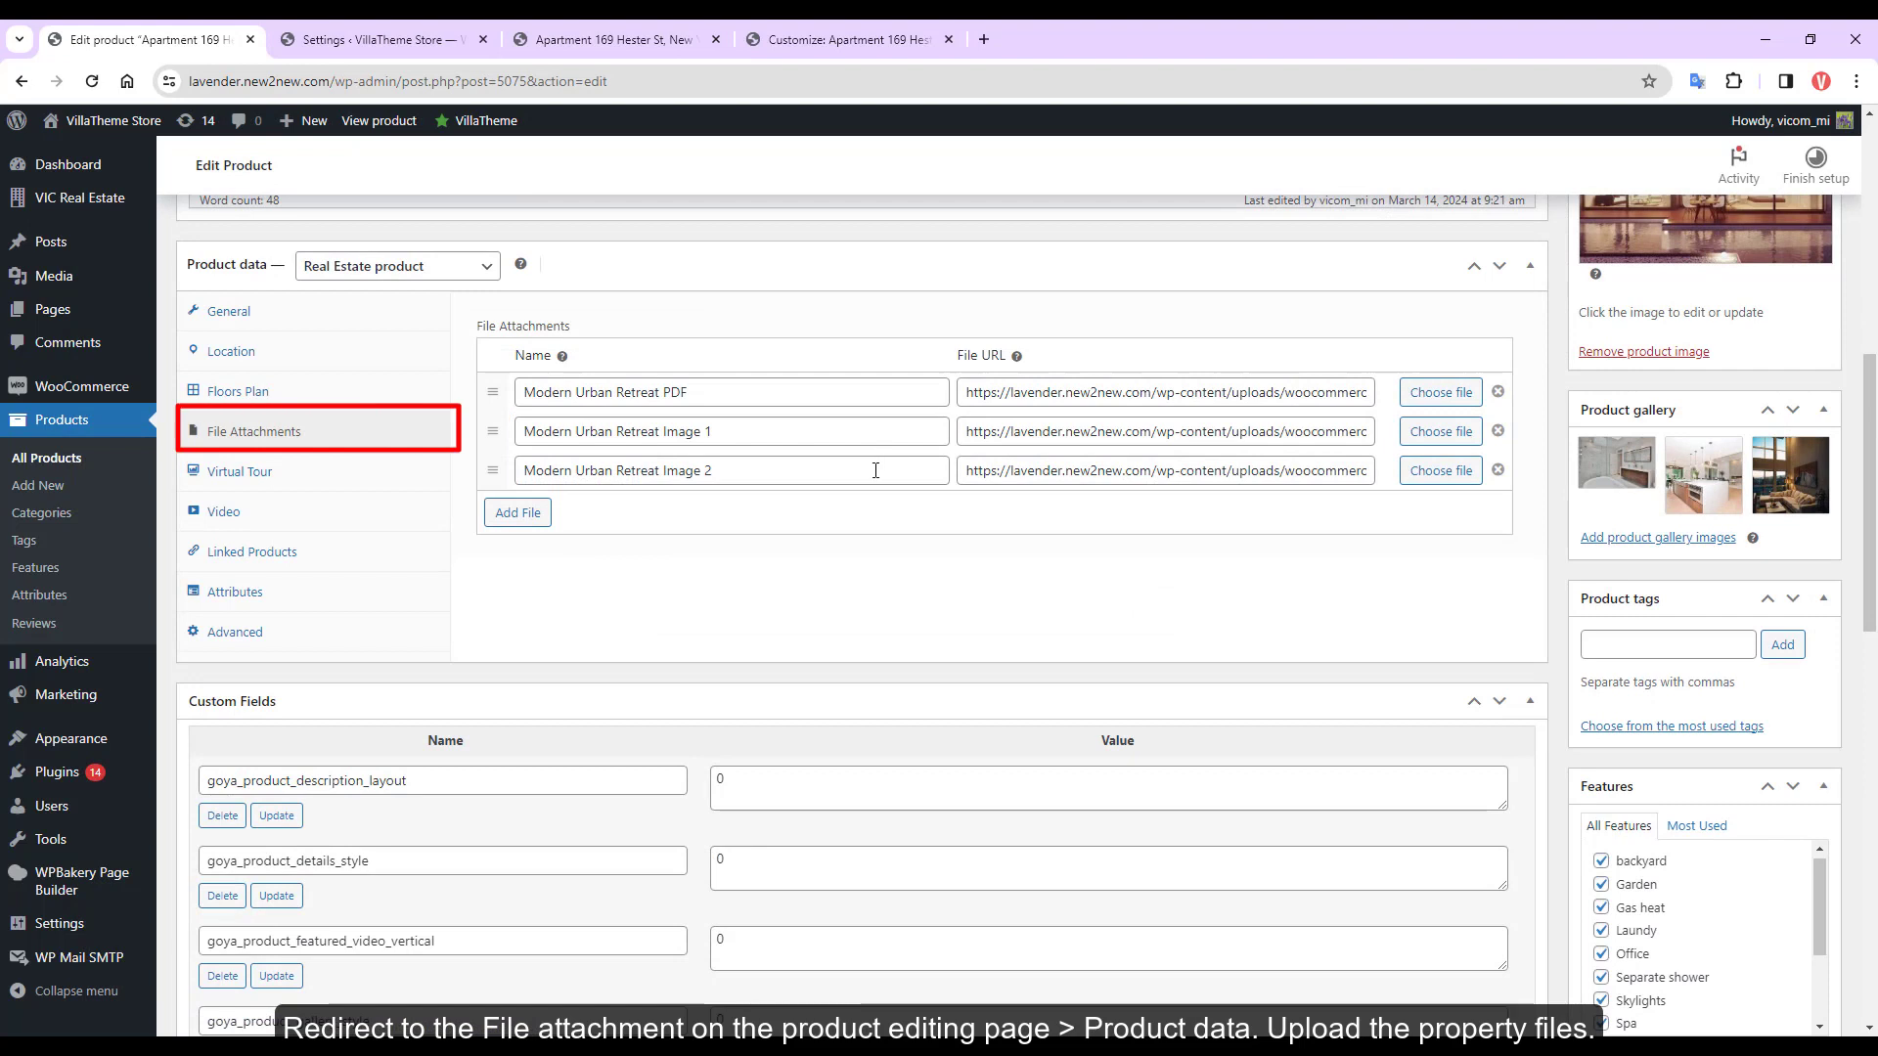
Add an empty File Attachments row, then download the Modern Urban Retreat PDF brochure from the storefront
click(529, 512)
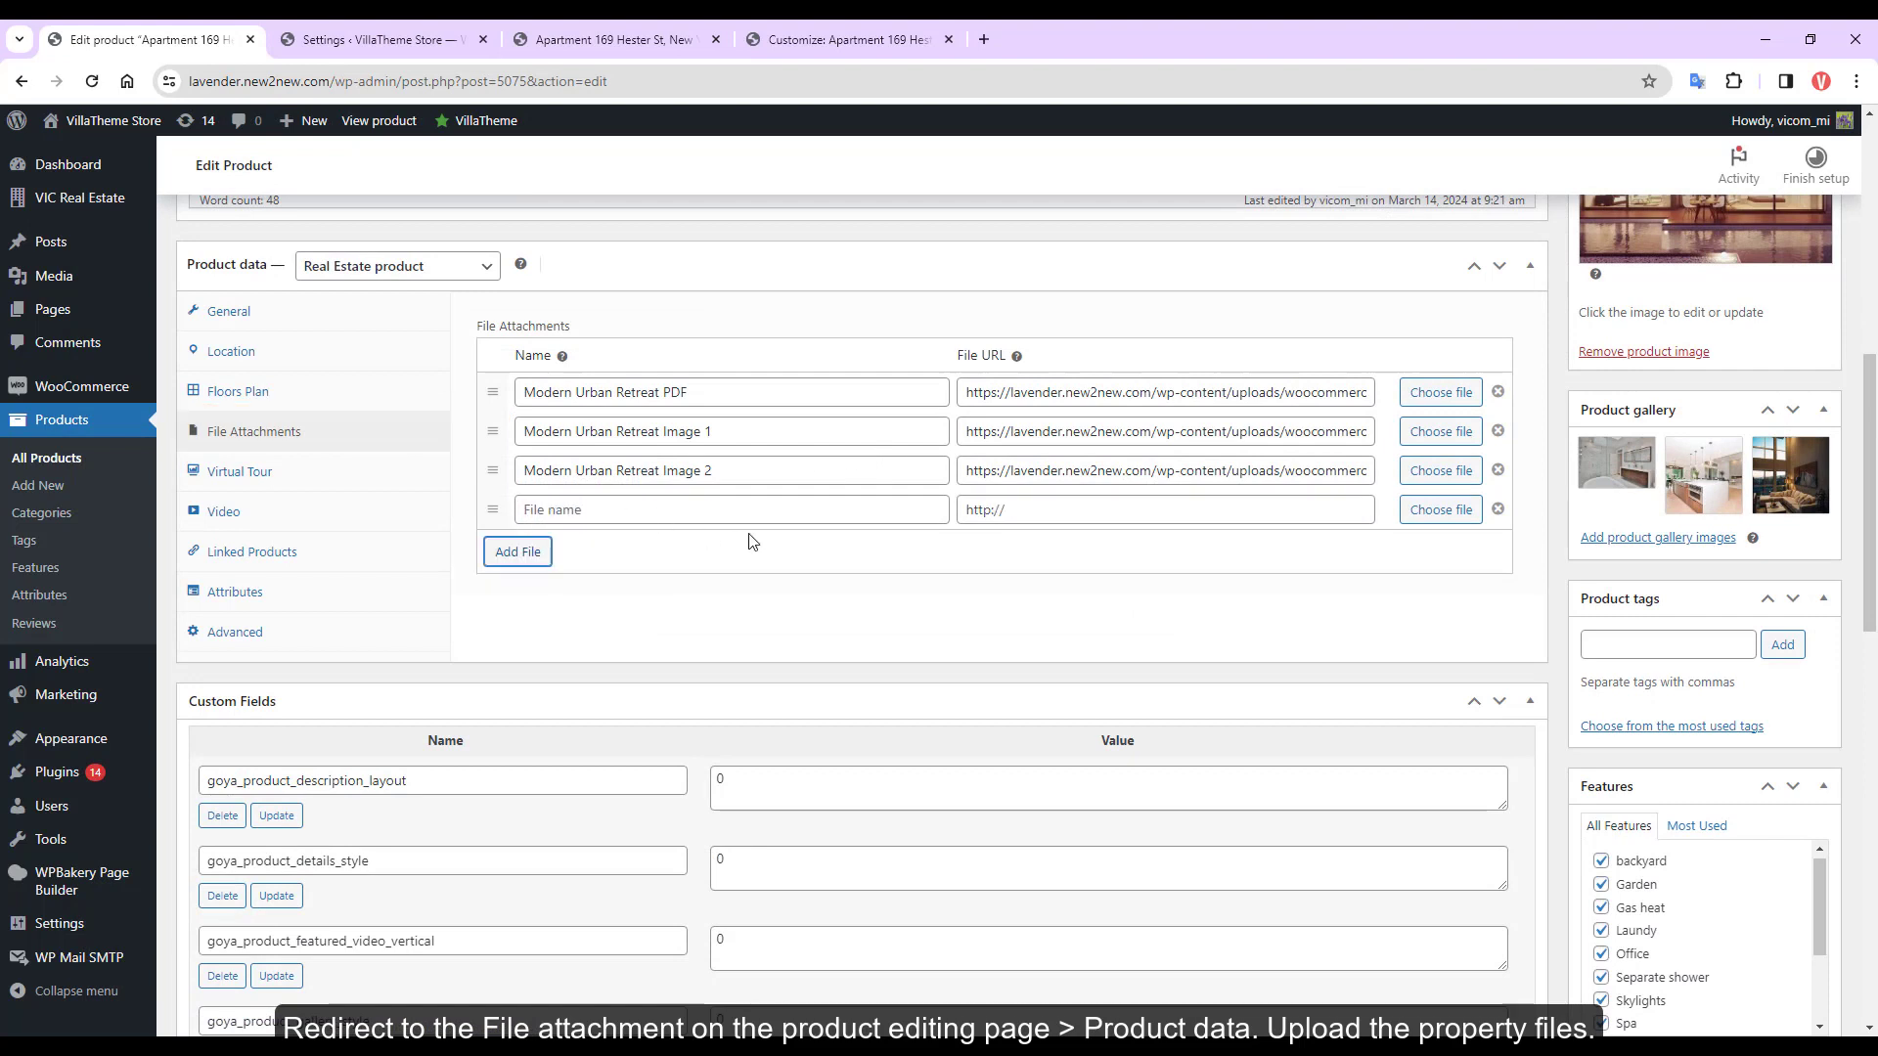
click(635, 39)
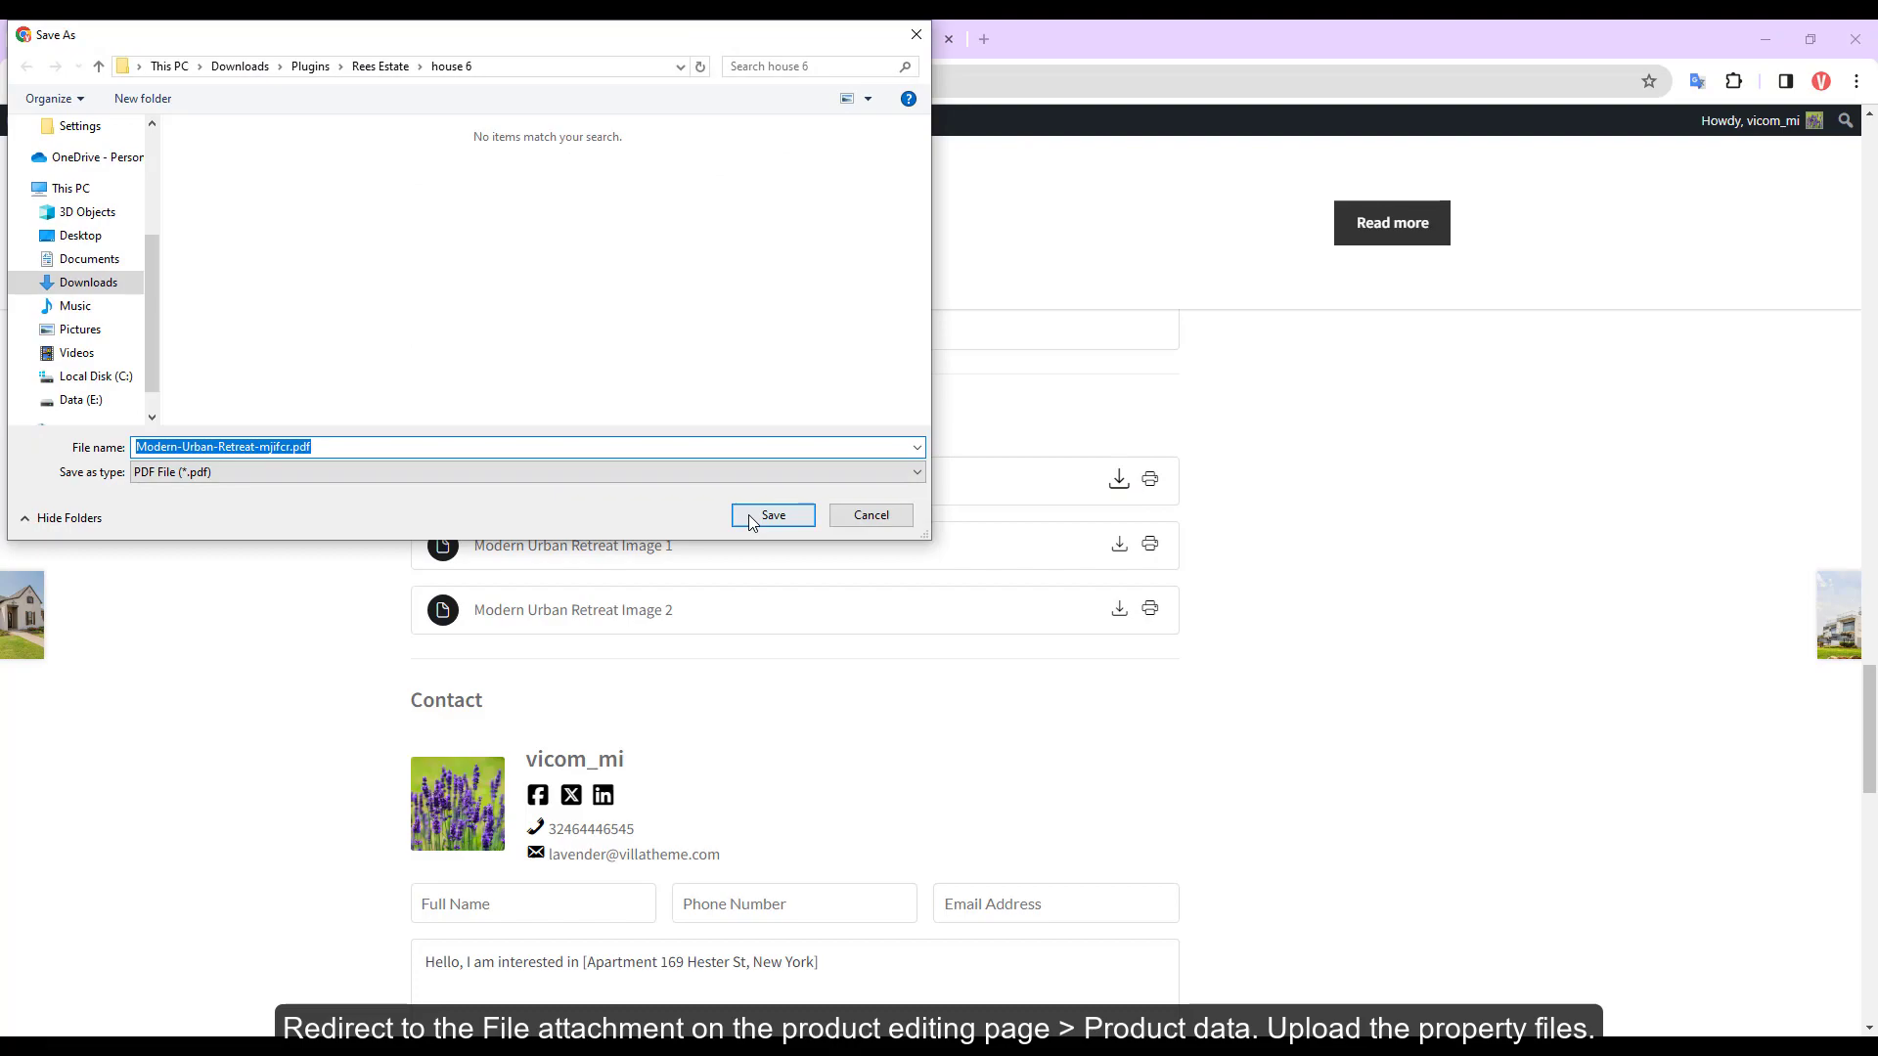
click(772, 514)
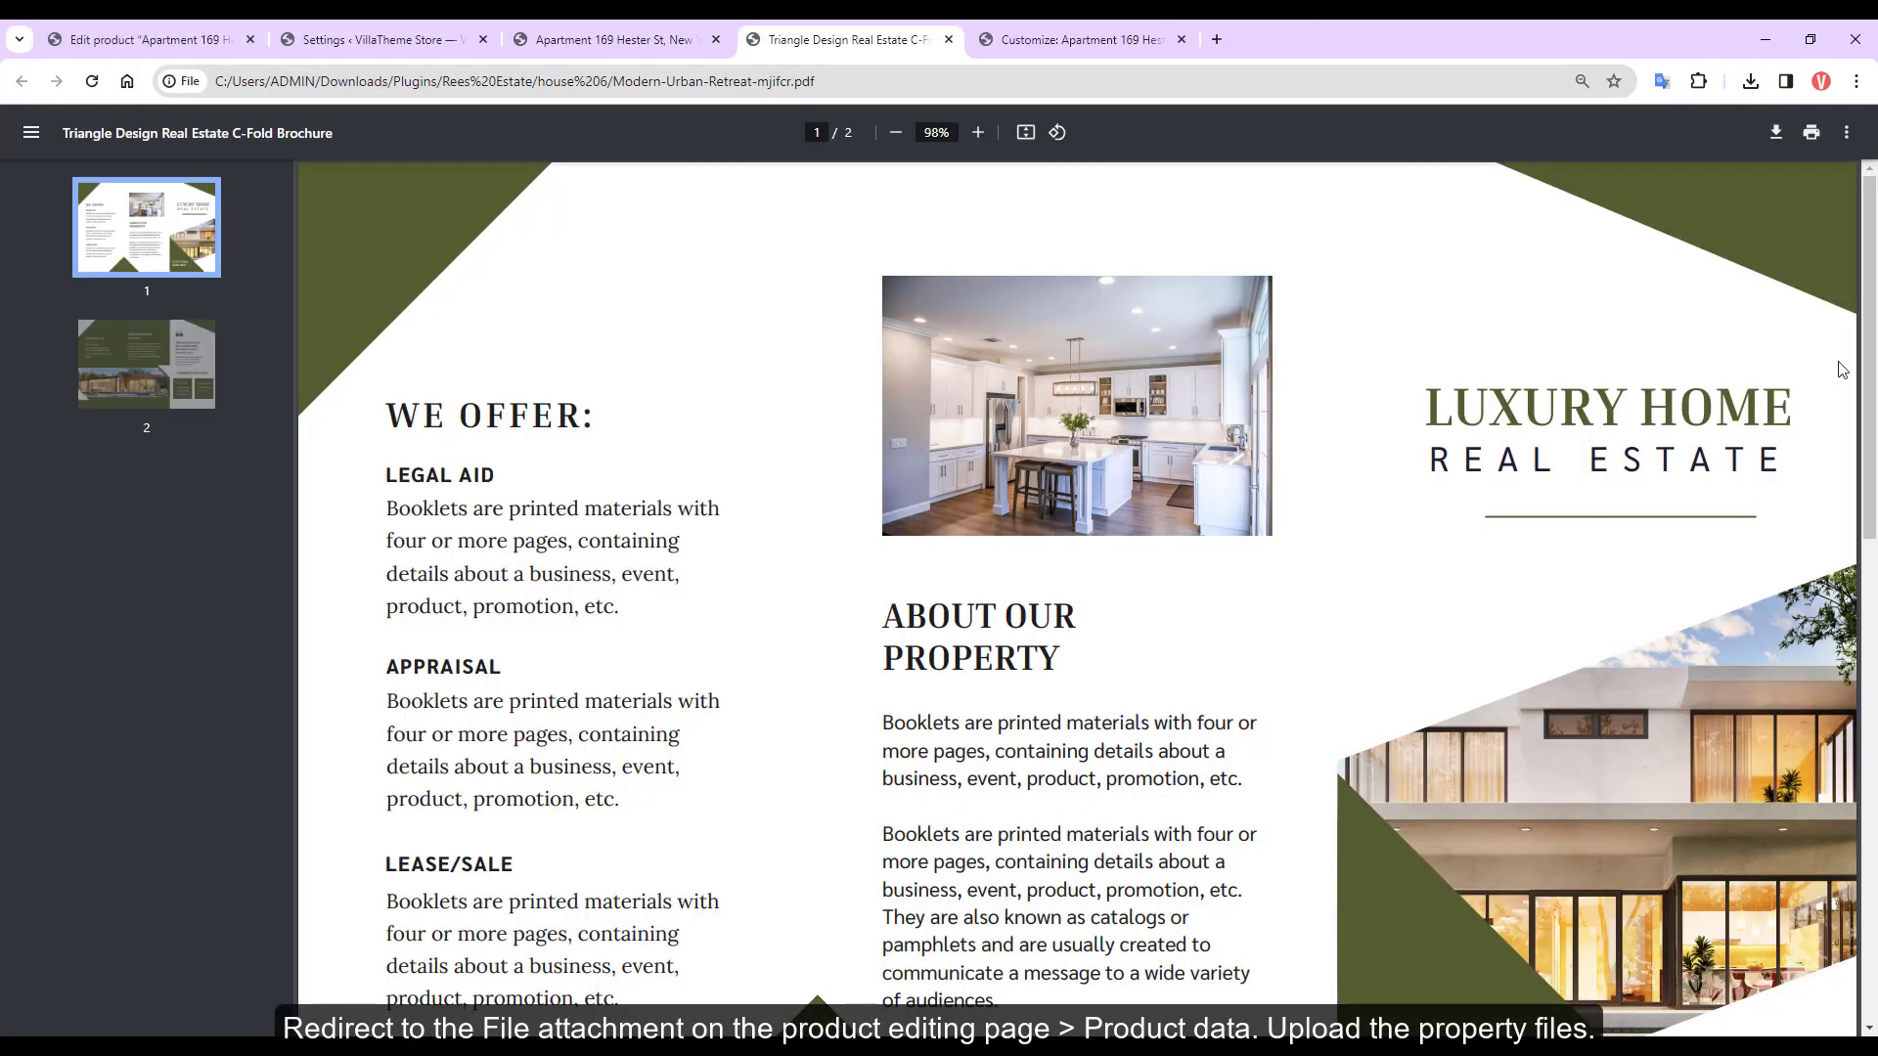
scroll(1213, 518, down, 10)
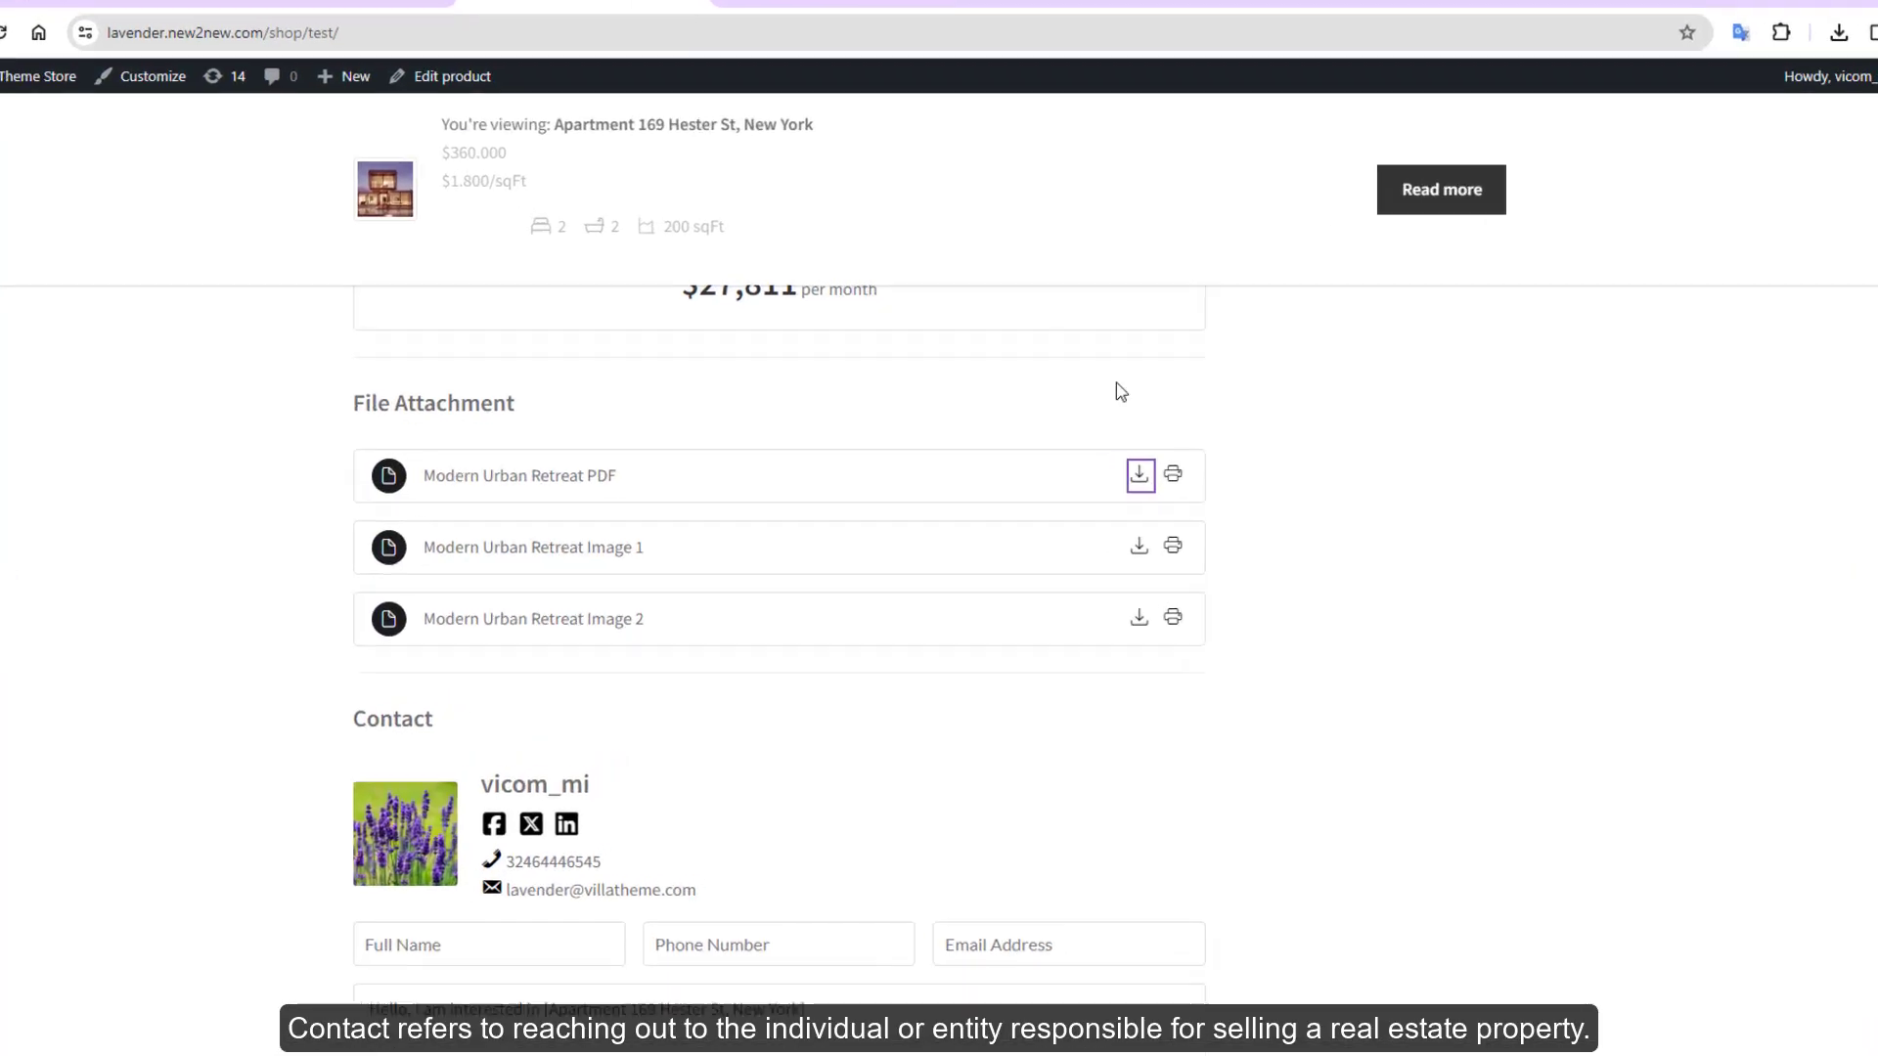
scroll(1529, 595, down, 3)
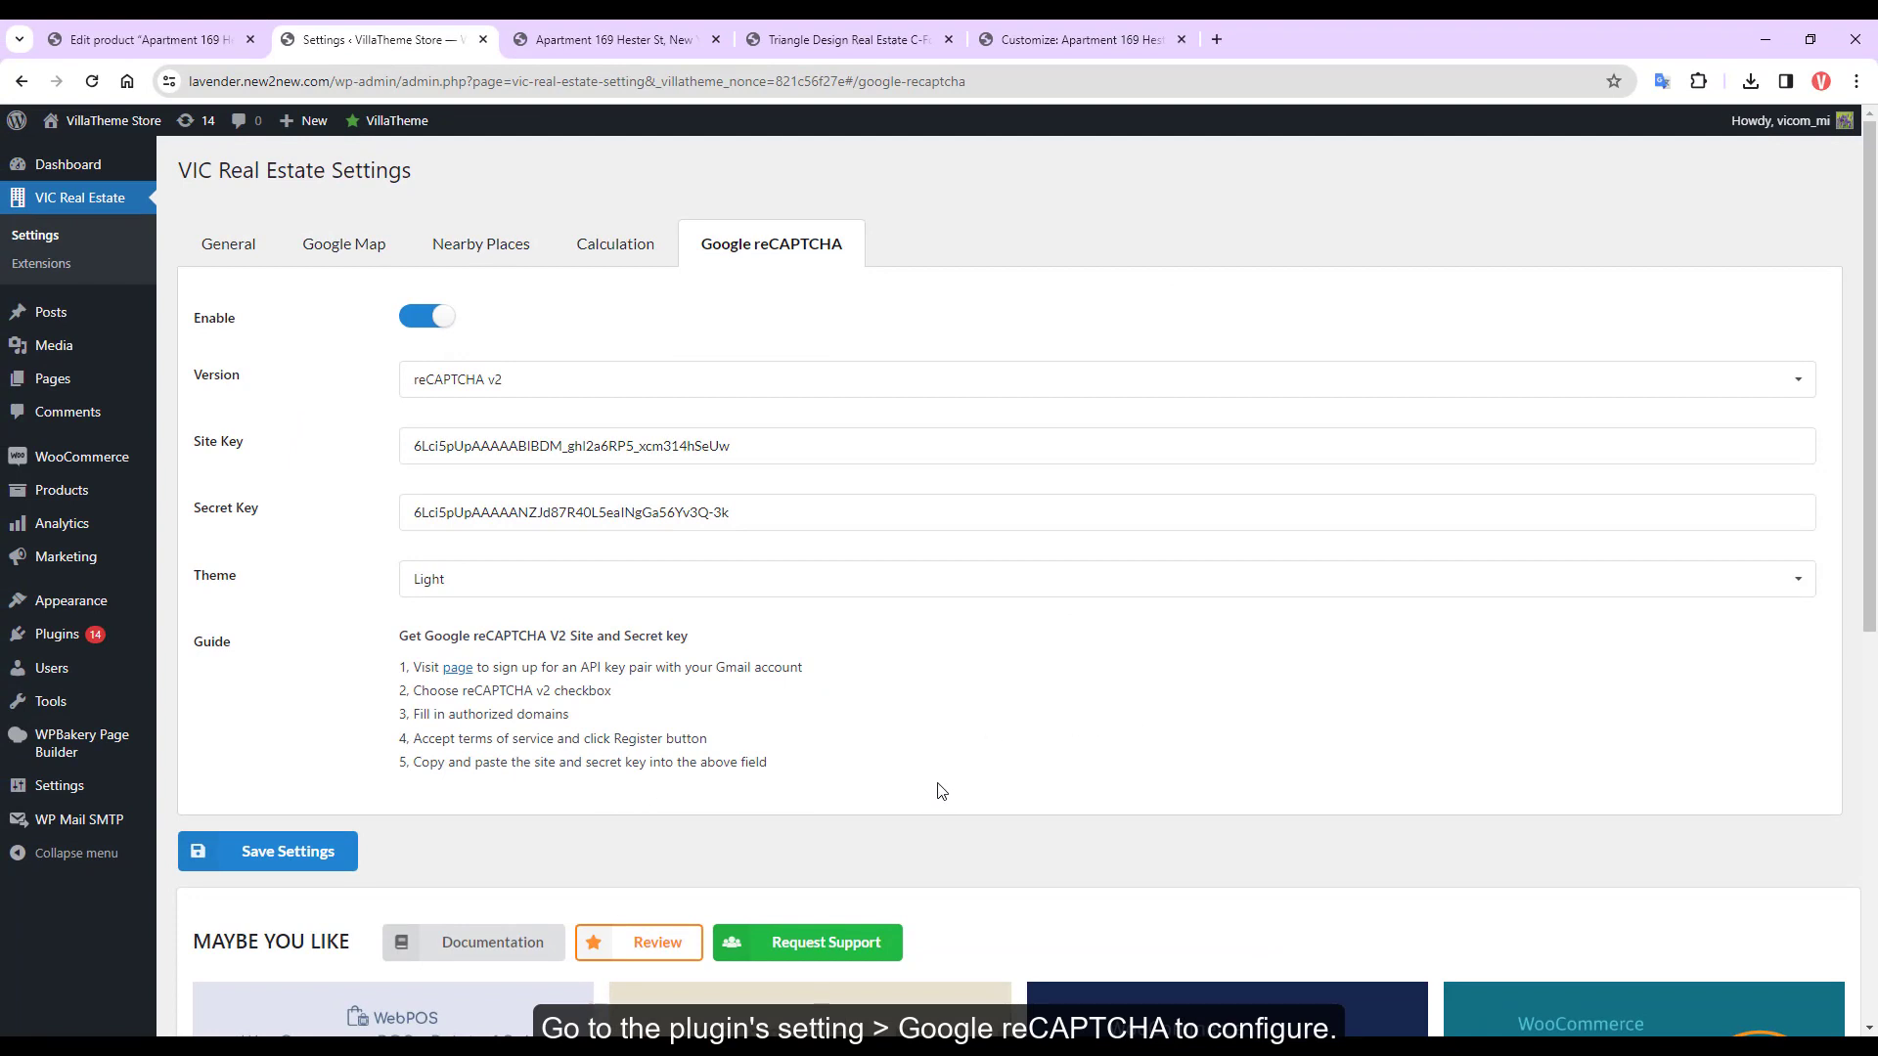
Create a new user account with the Administrator role
mouse_move(137, 681)
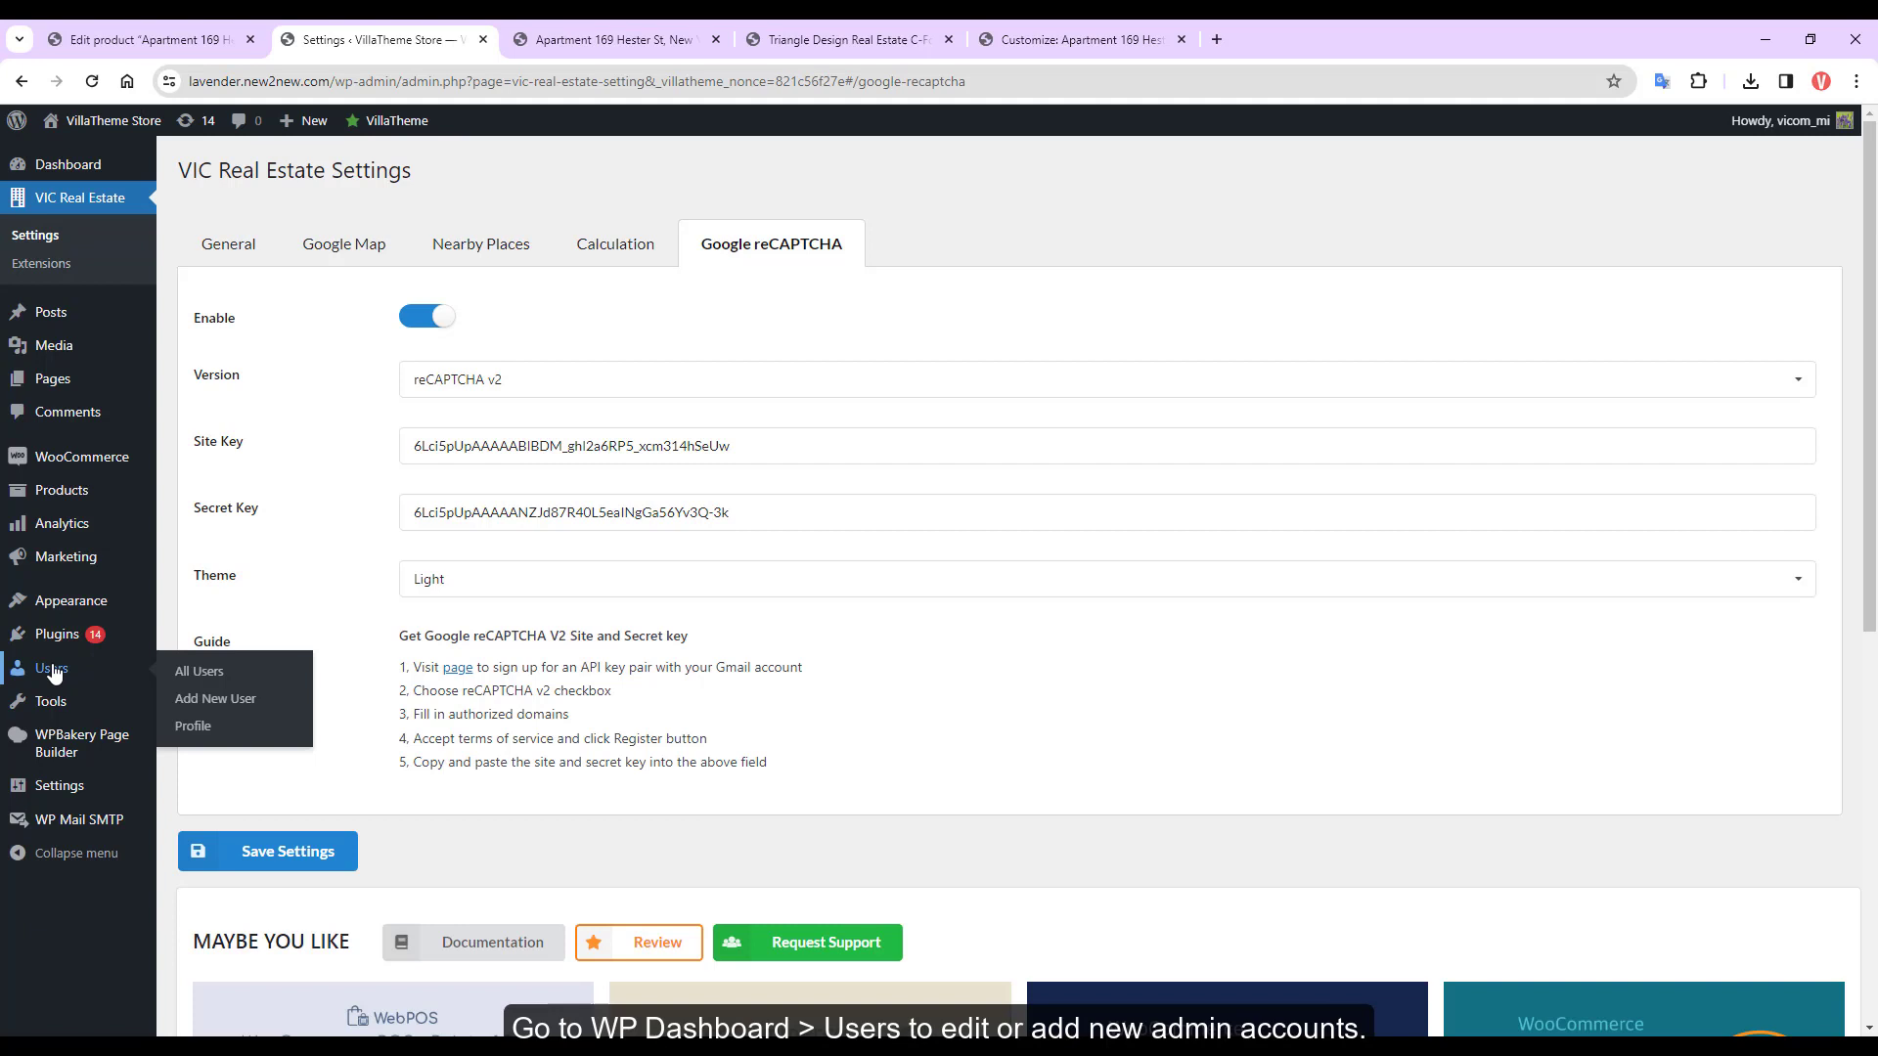
ctrl+click(214, 698)
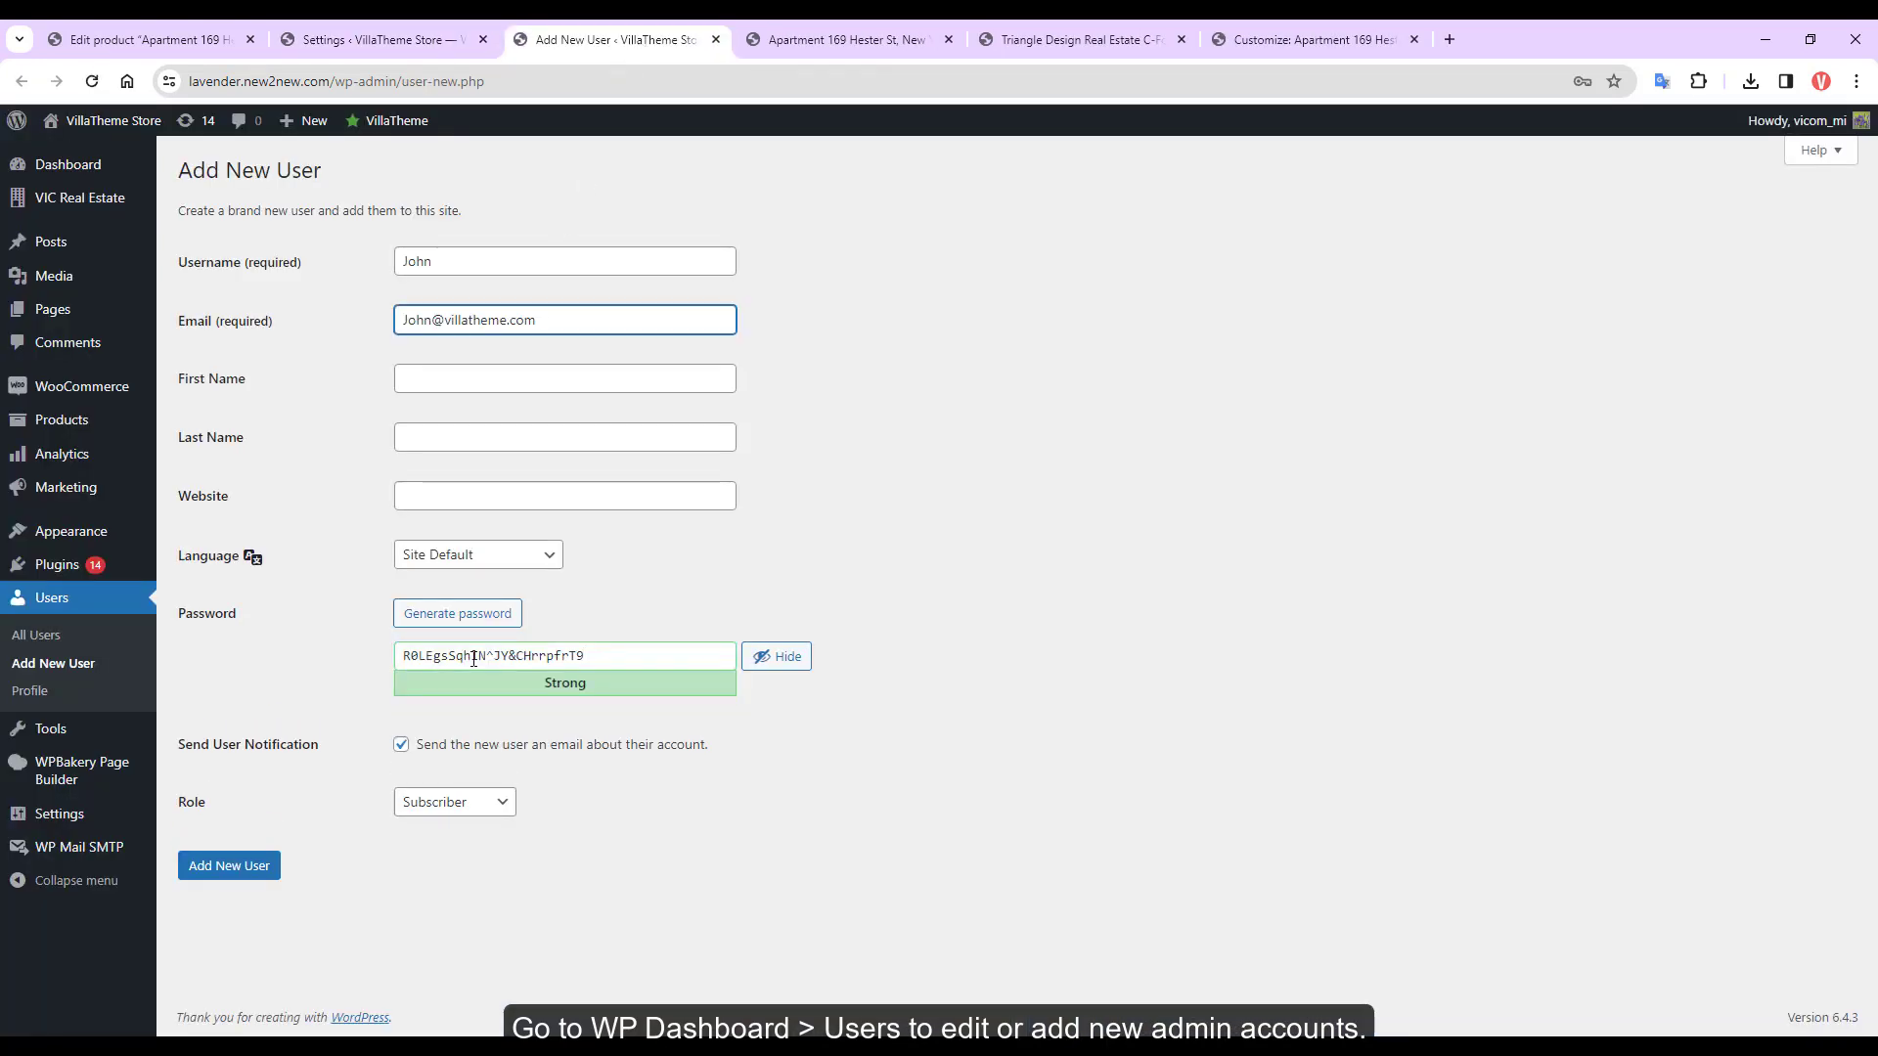
click(417, 800)
click(444, 965)
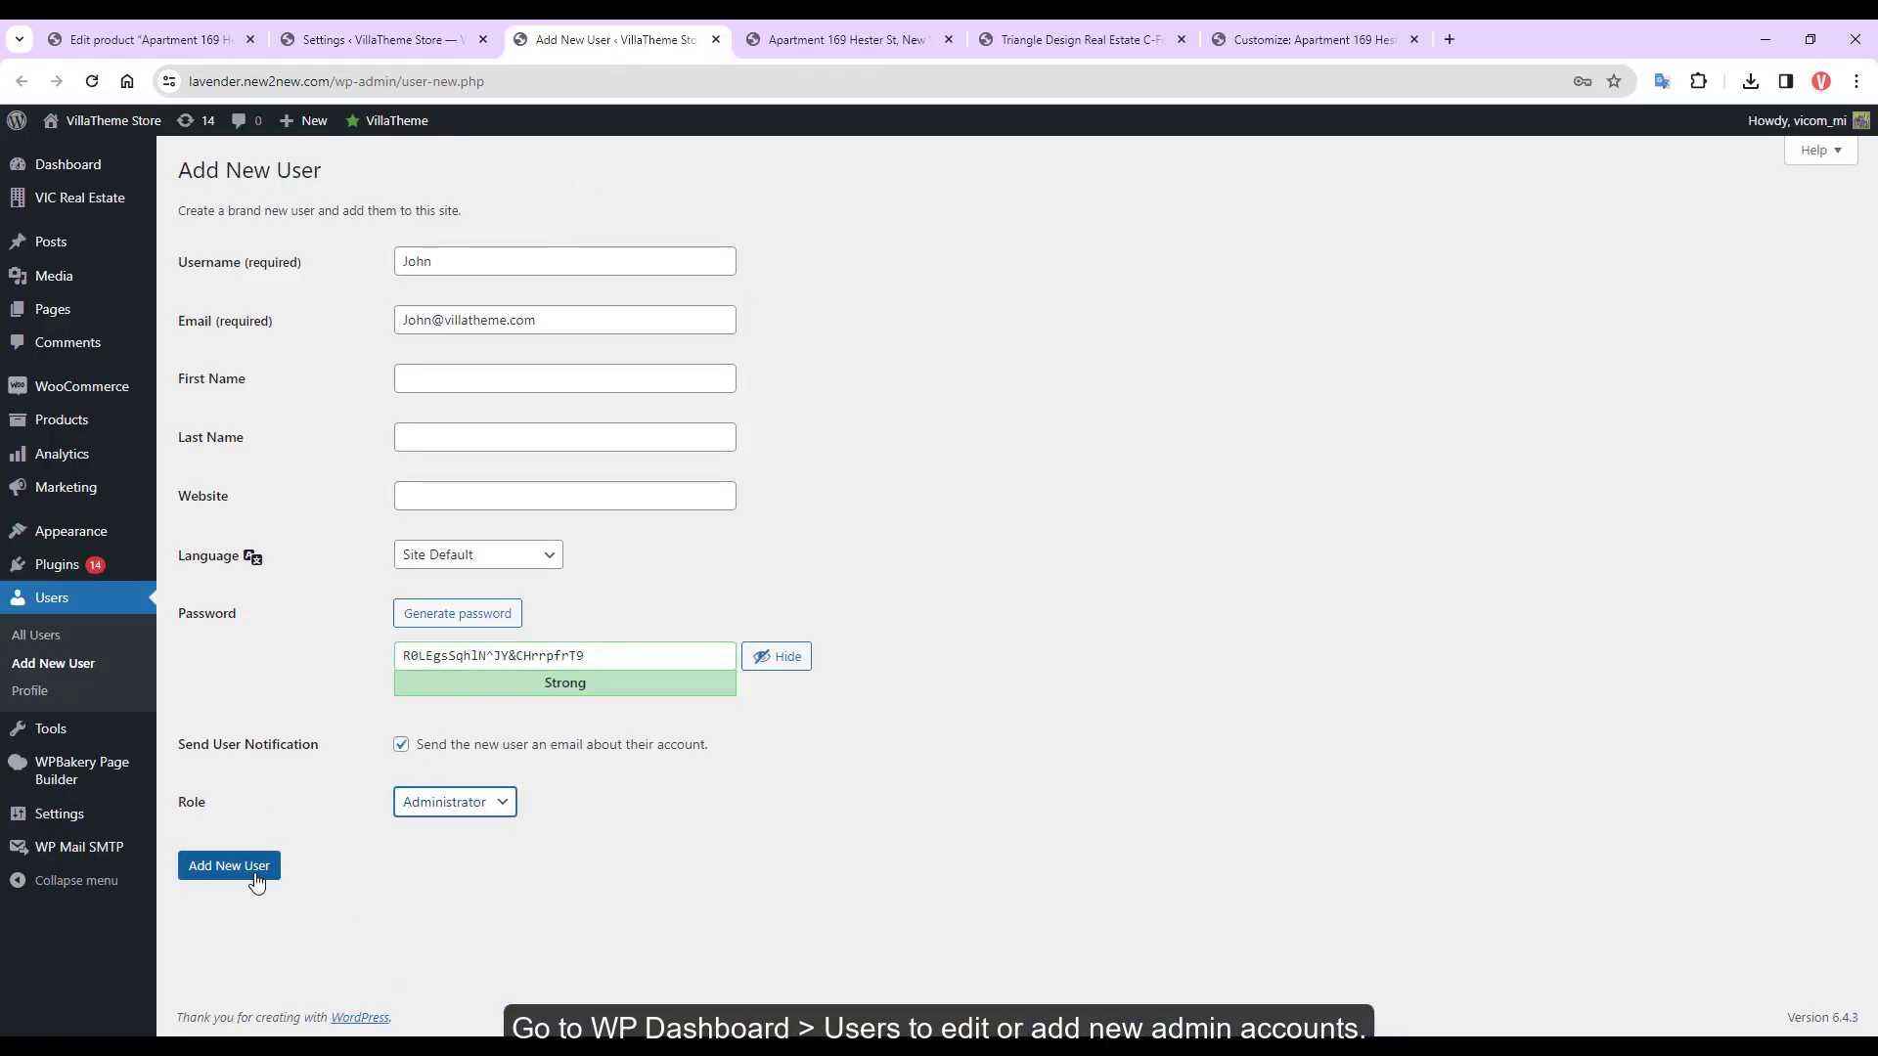
click(267, 867)
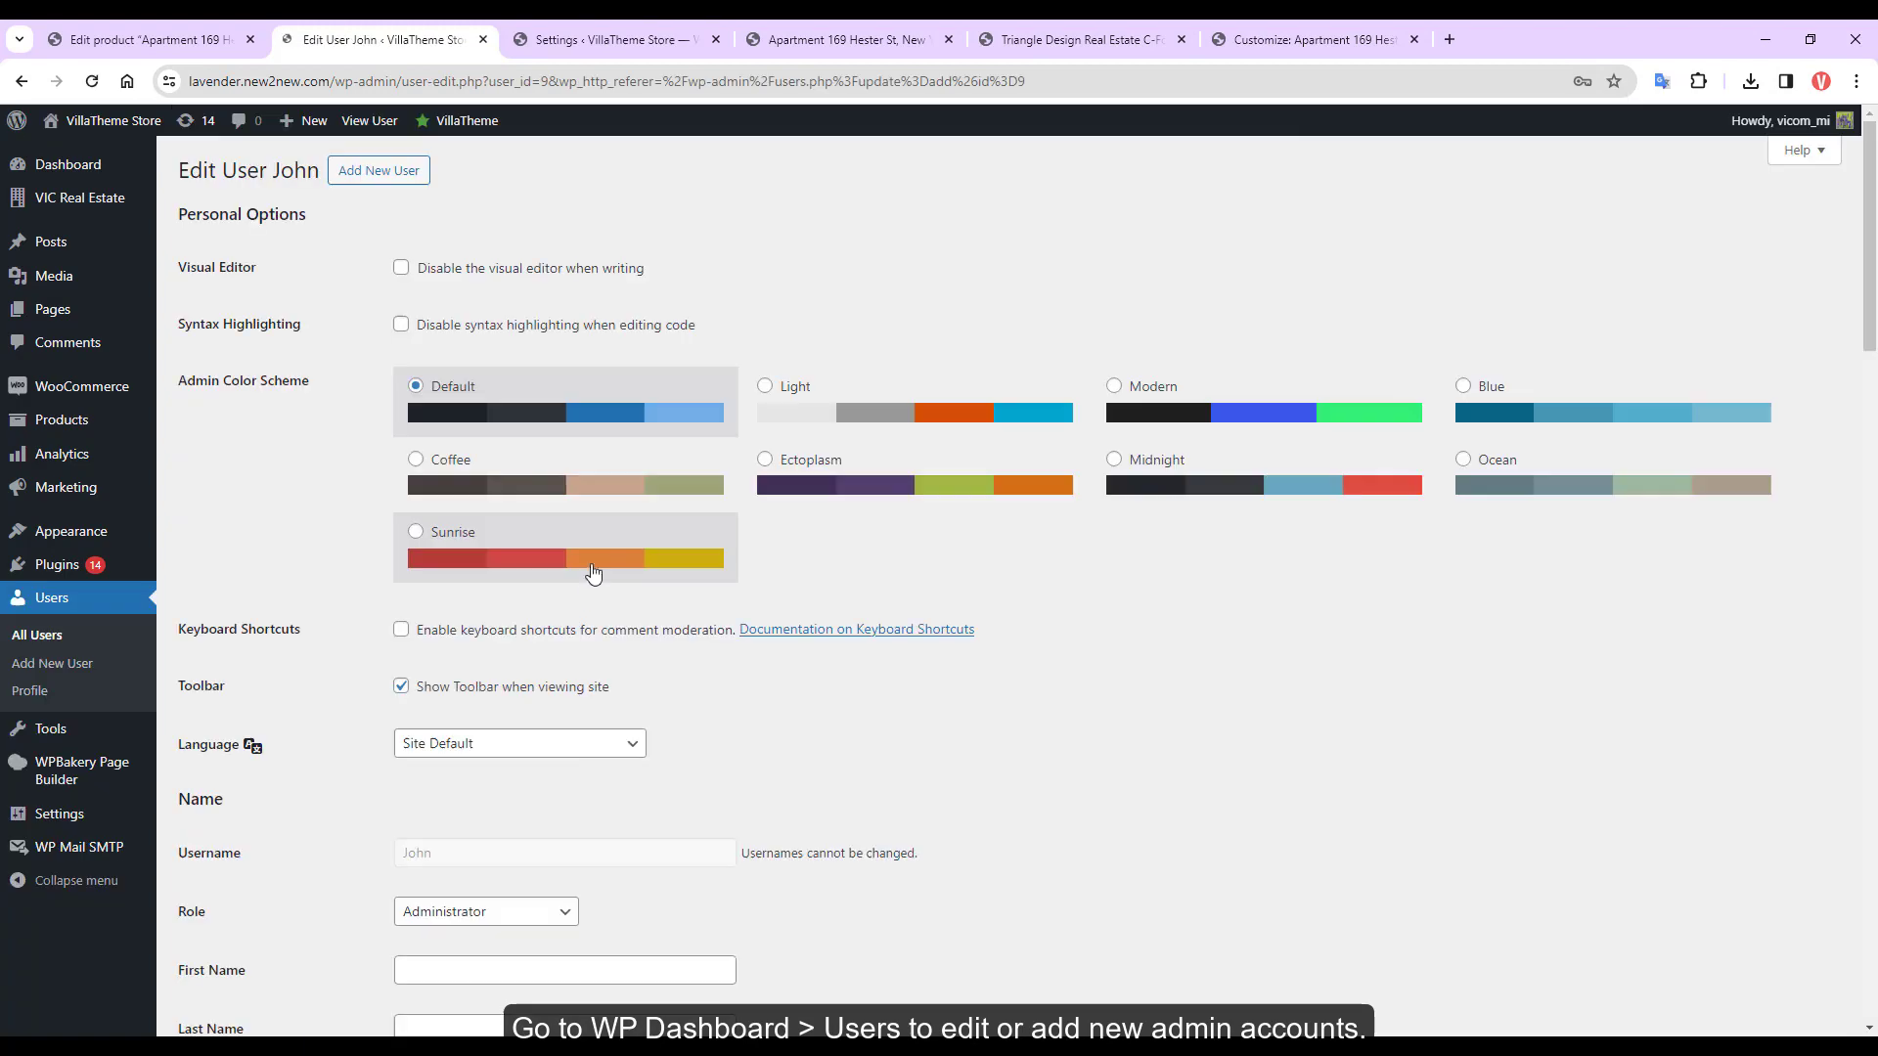
Scroll to Admin Contact in the plugin settings and list the available accounts
scroll(671, 642, down, 8)
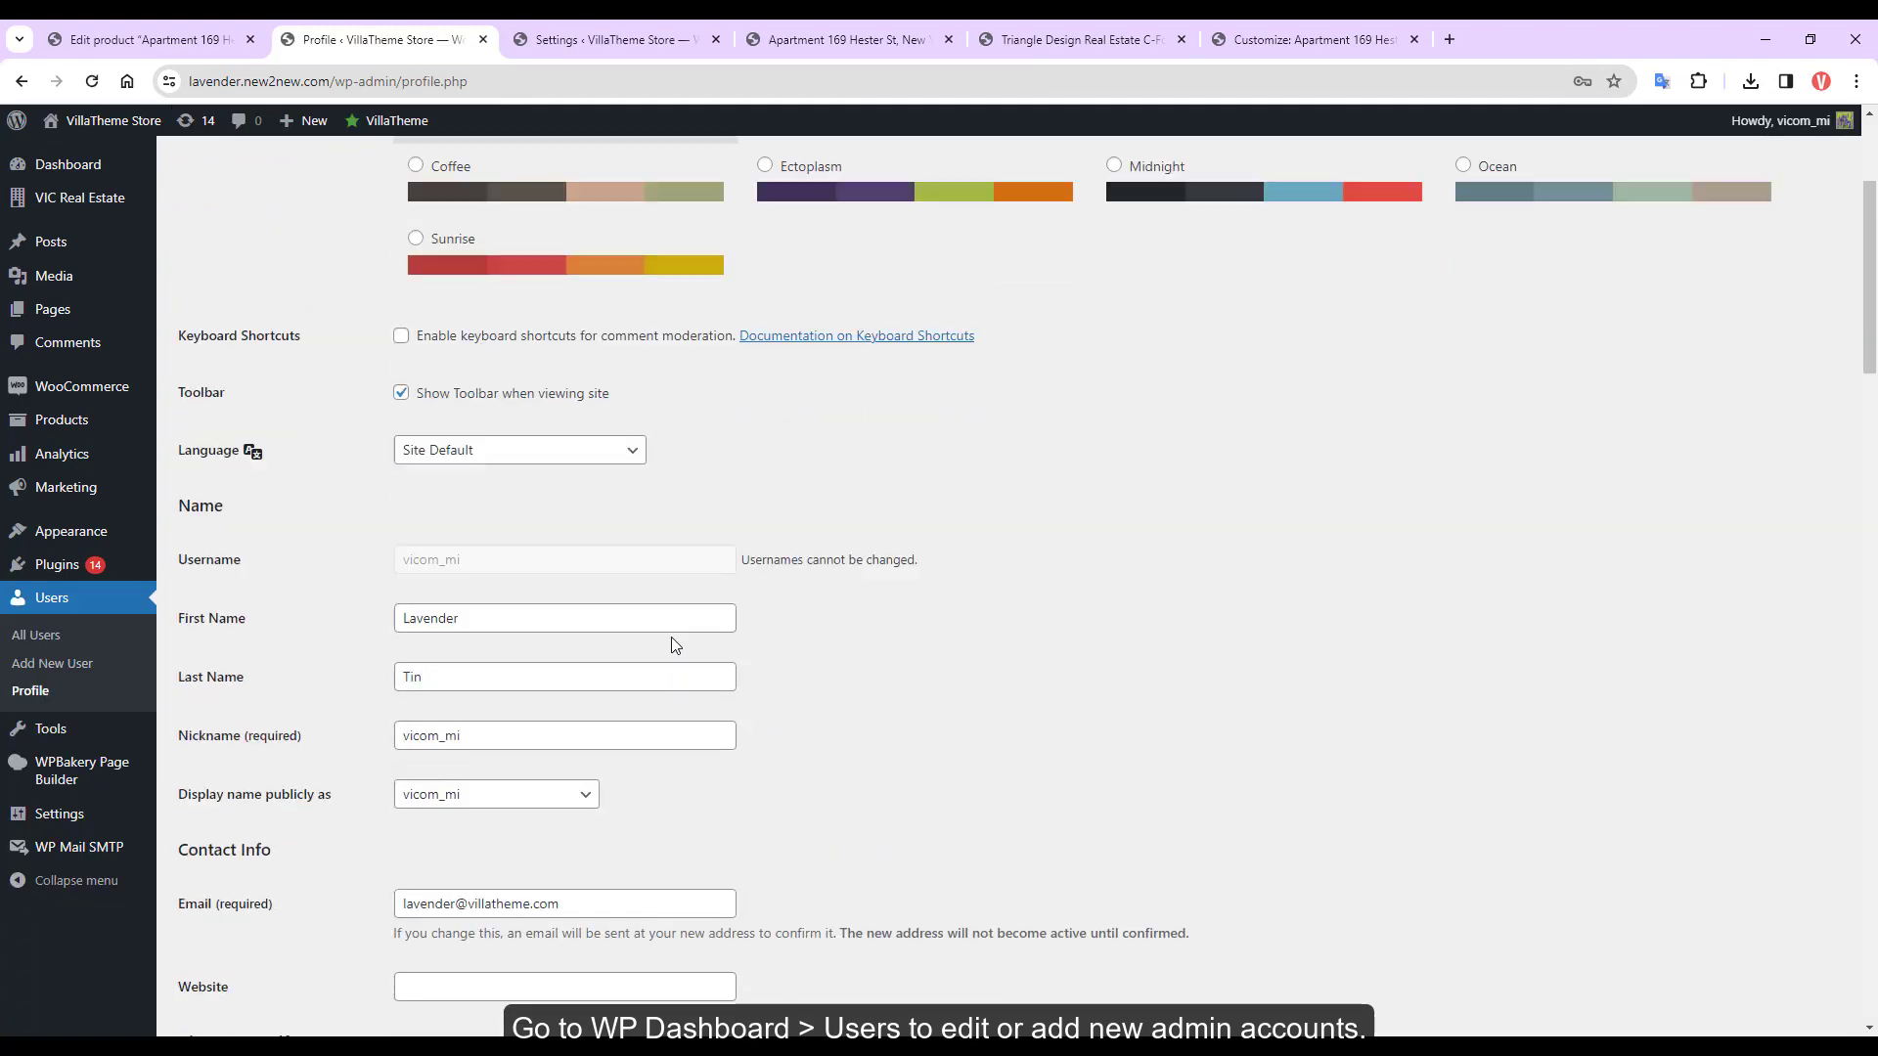
scroll(680, 631, down, 10)
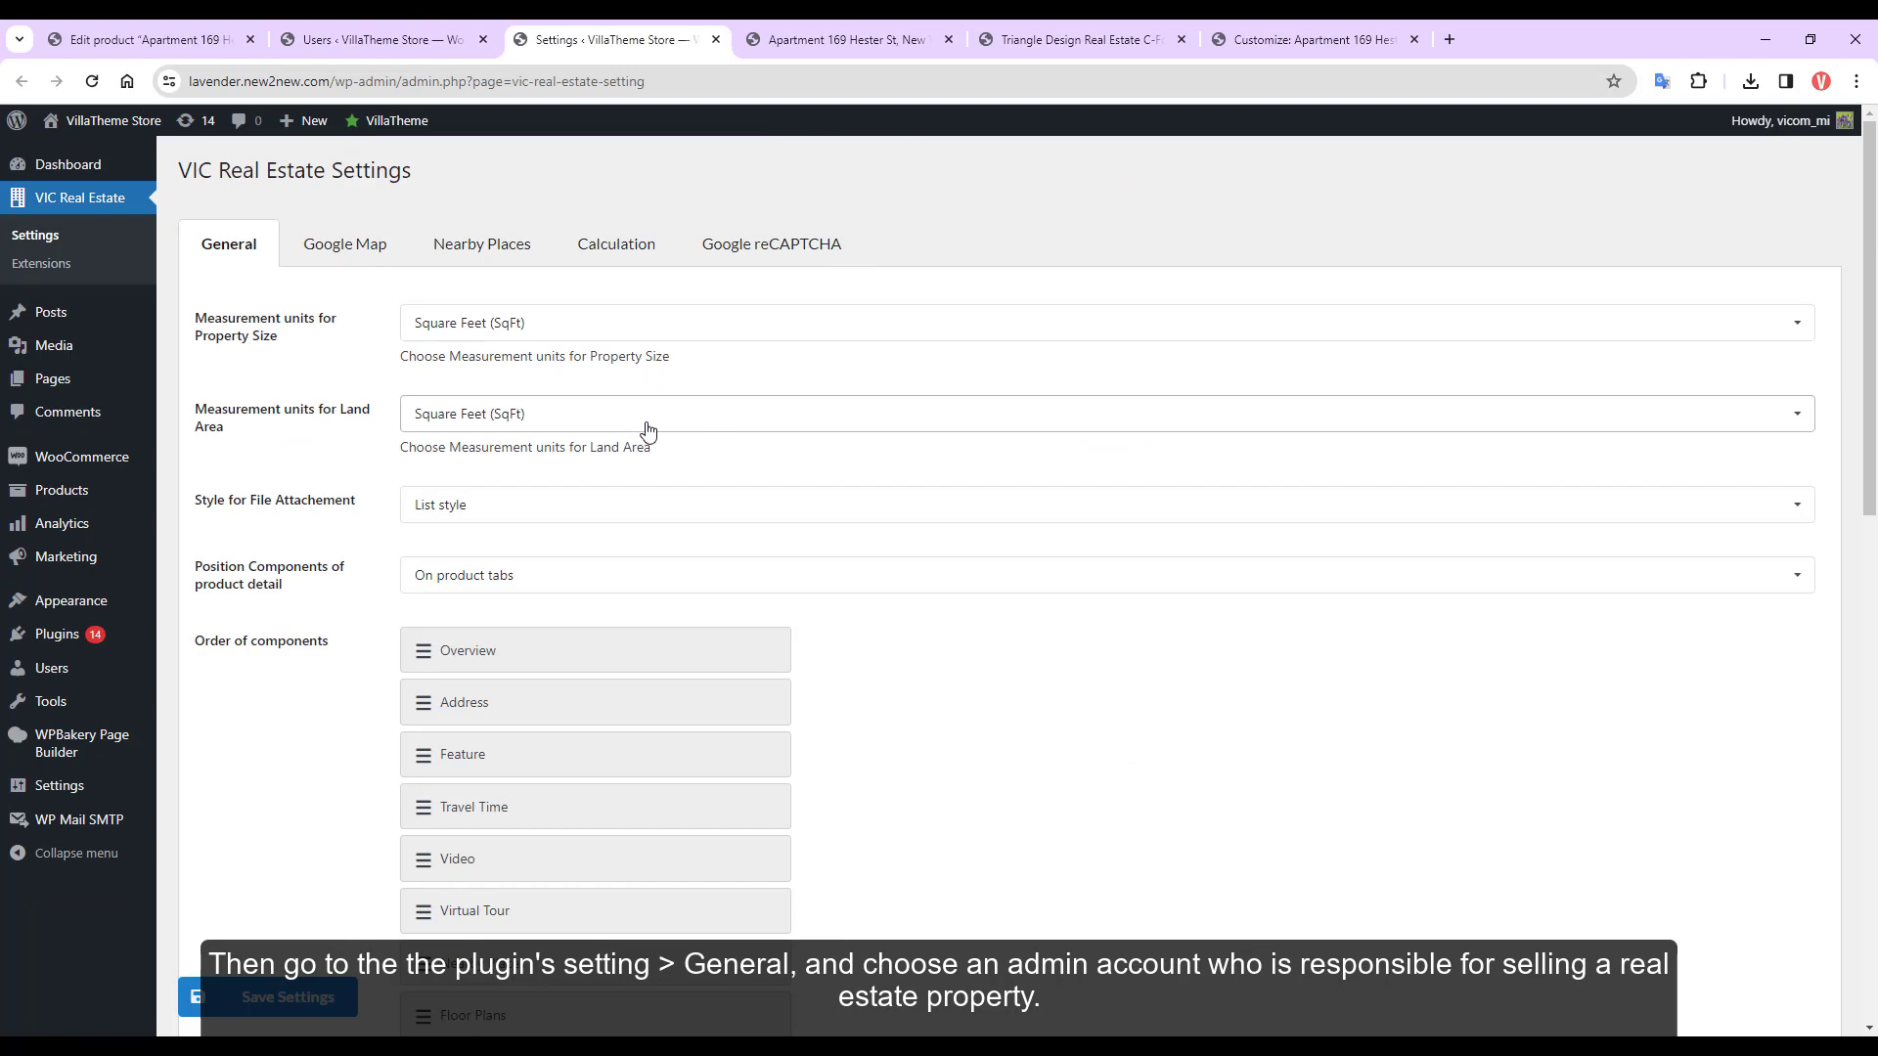
scroll(646, 430, down, 7)
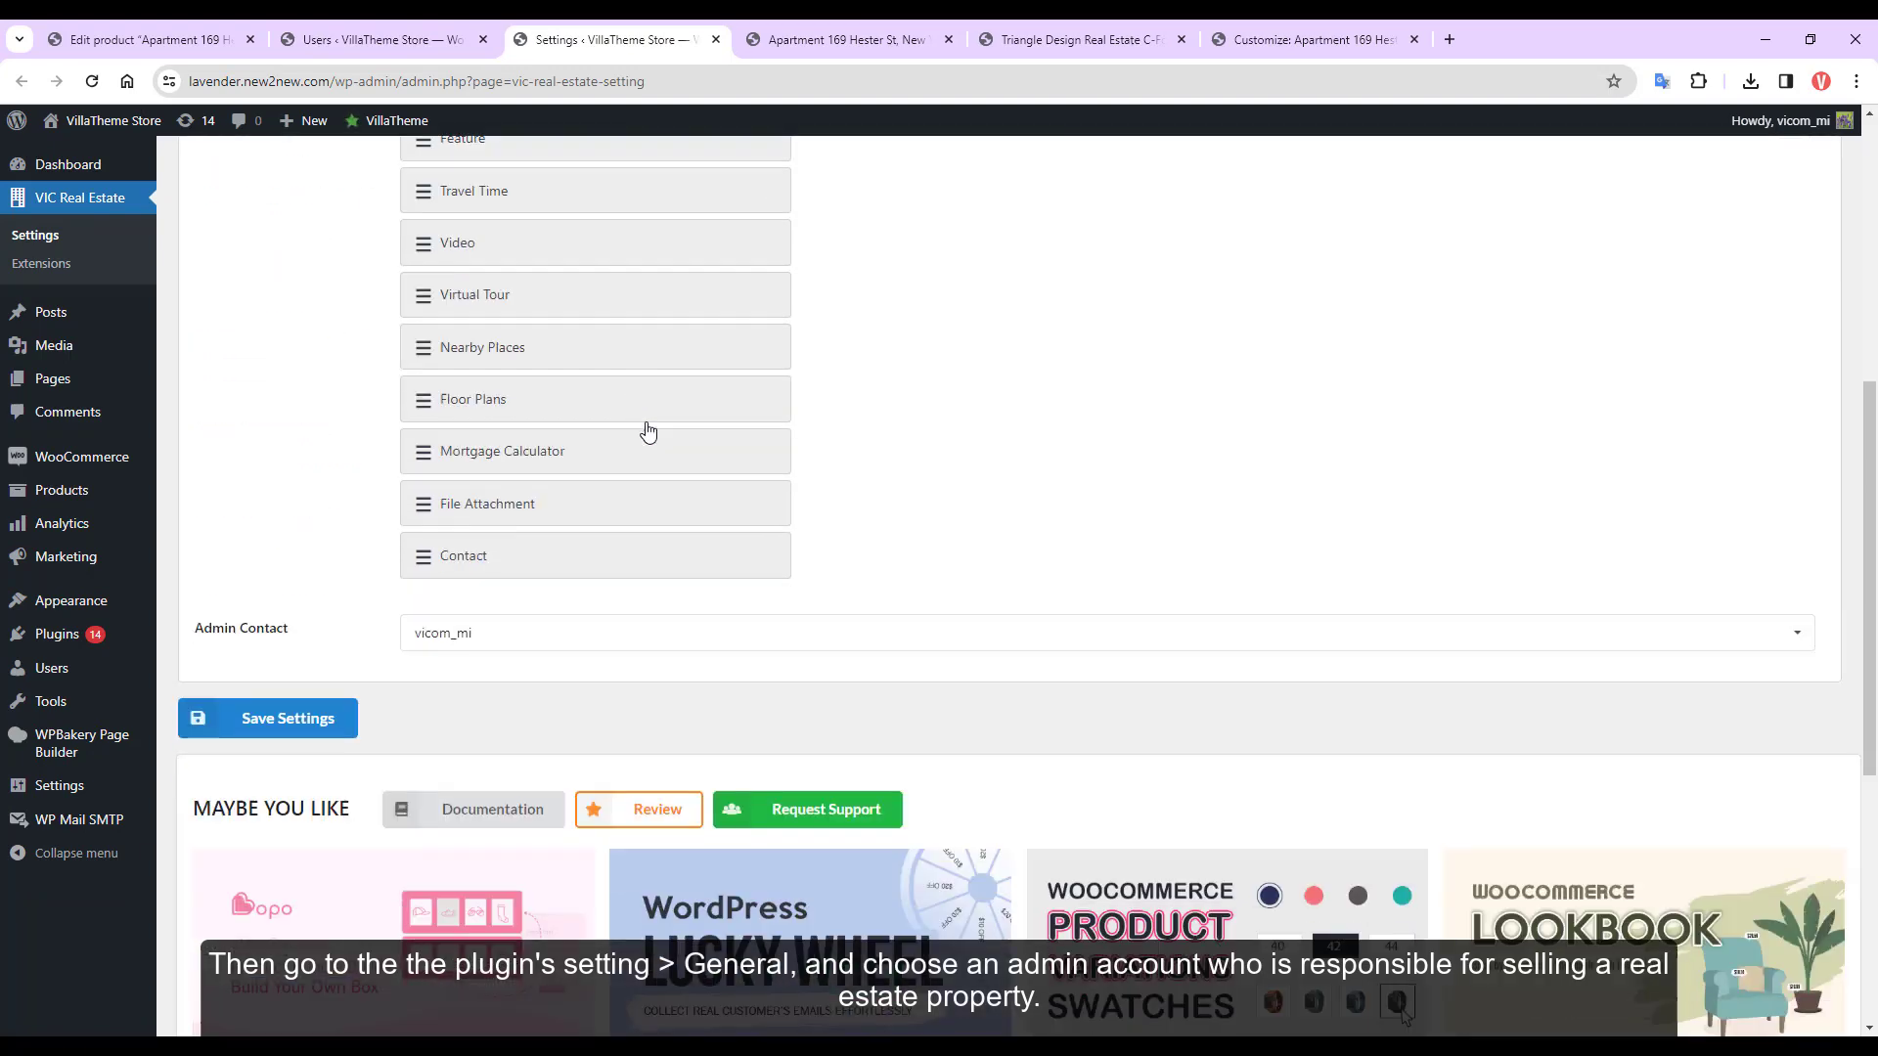
click(546, 577)
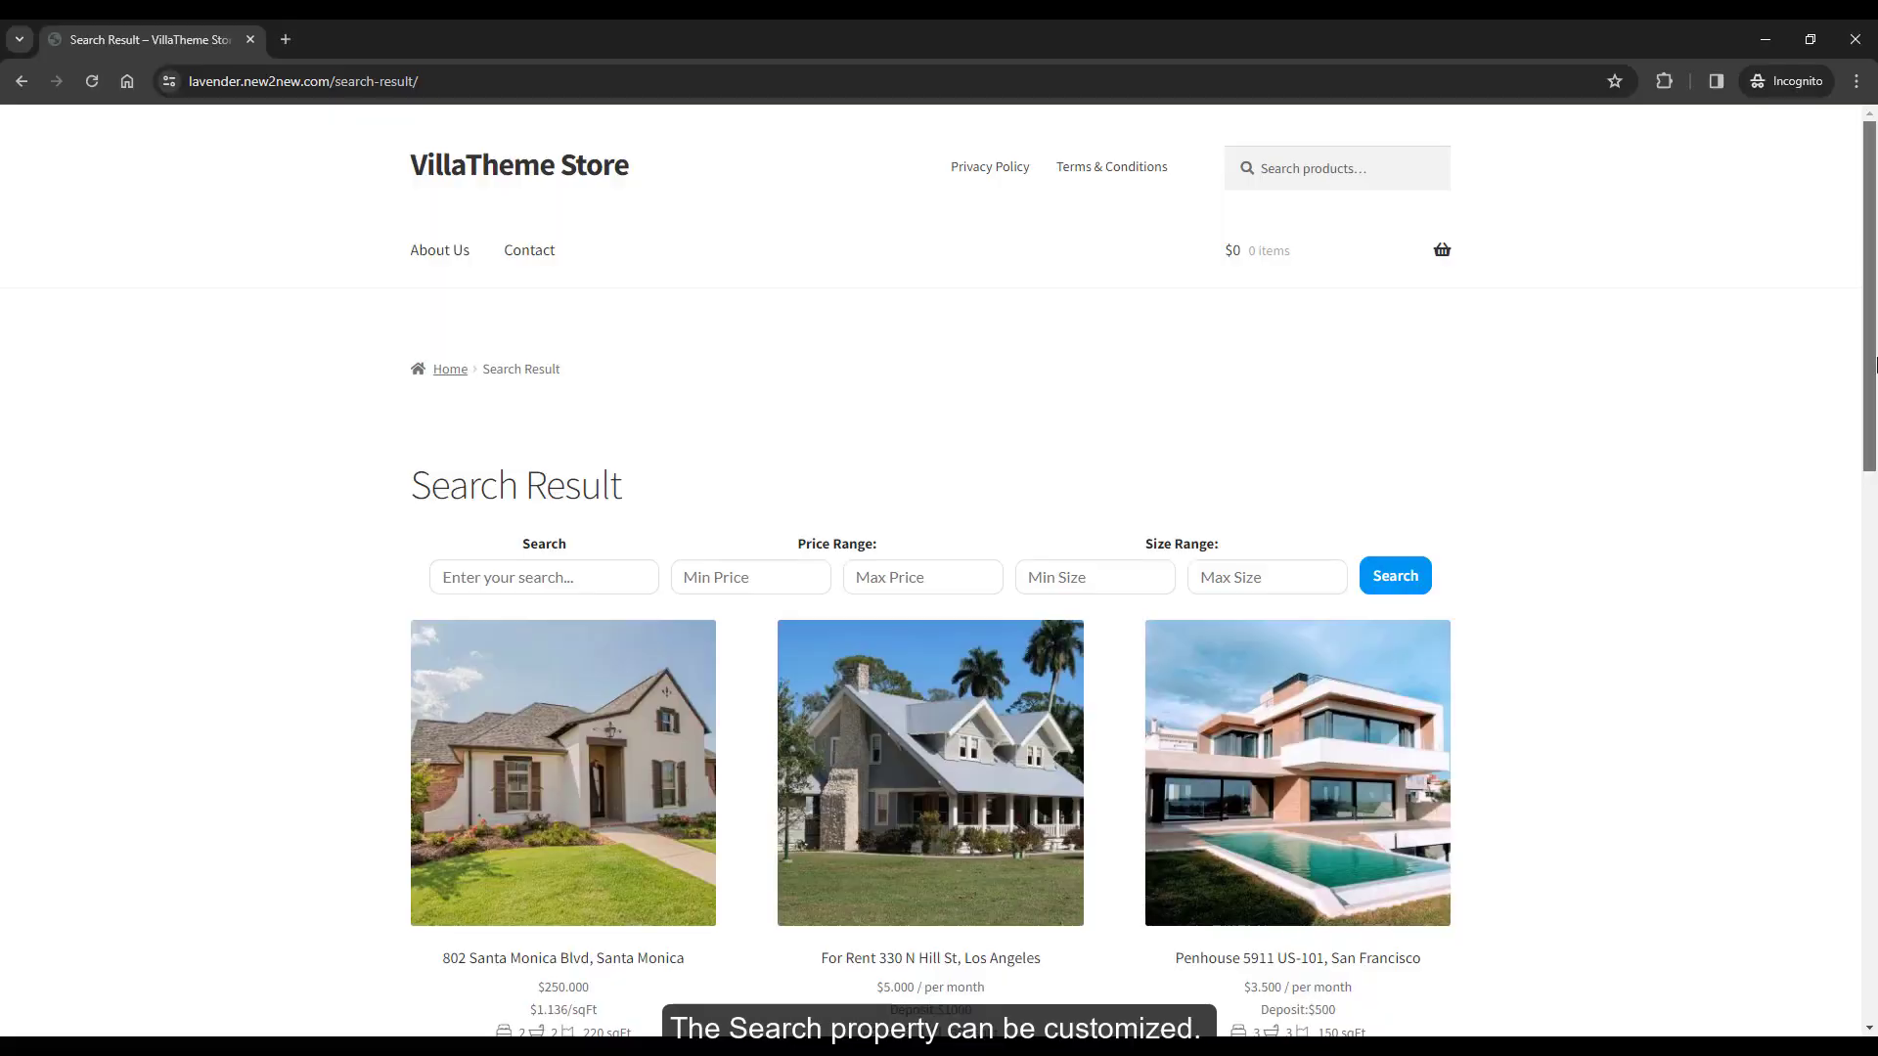
Launch the Customizer for the storefront's Search Result page from the admin bar
scroll(1873, 379, down, 1)
scroll(1873, 380, down, 1)
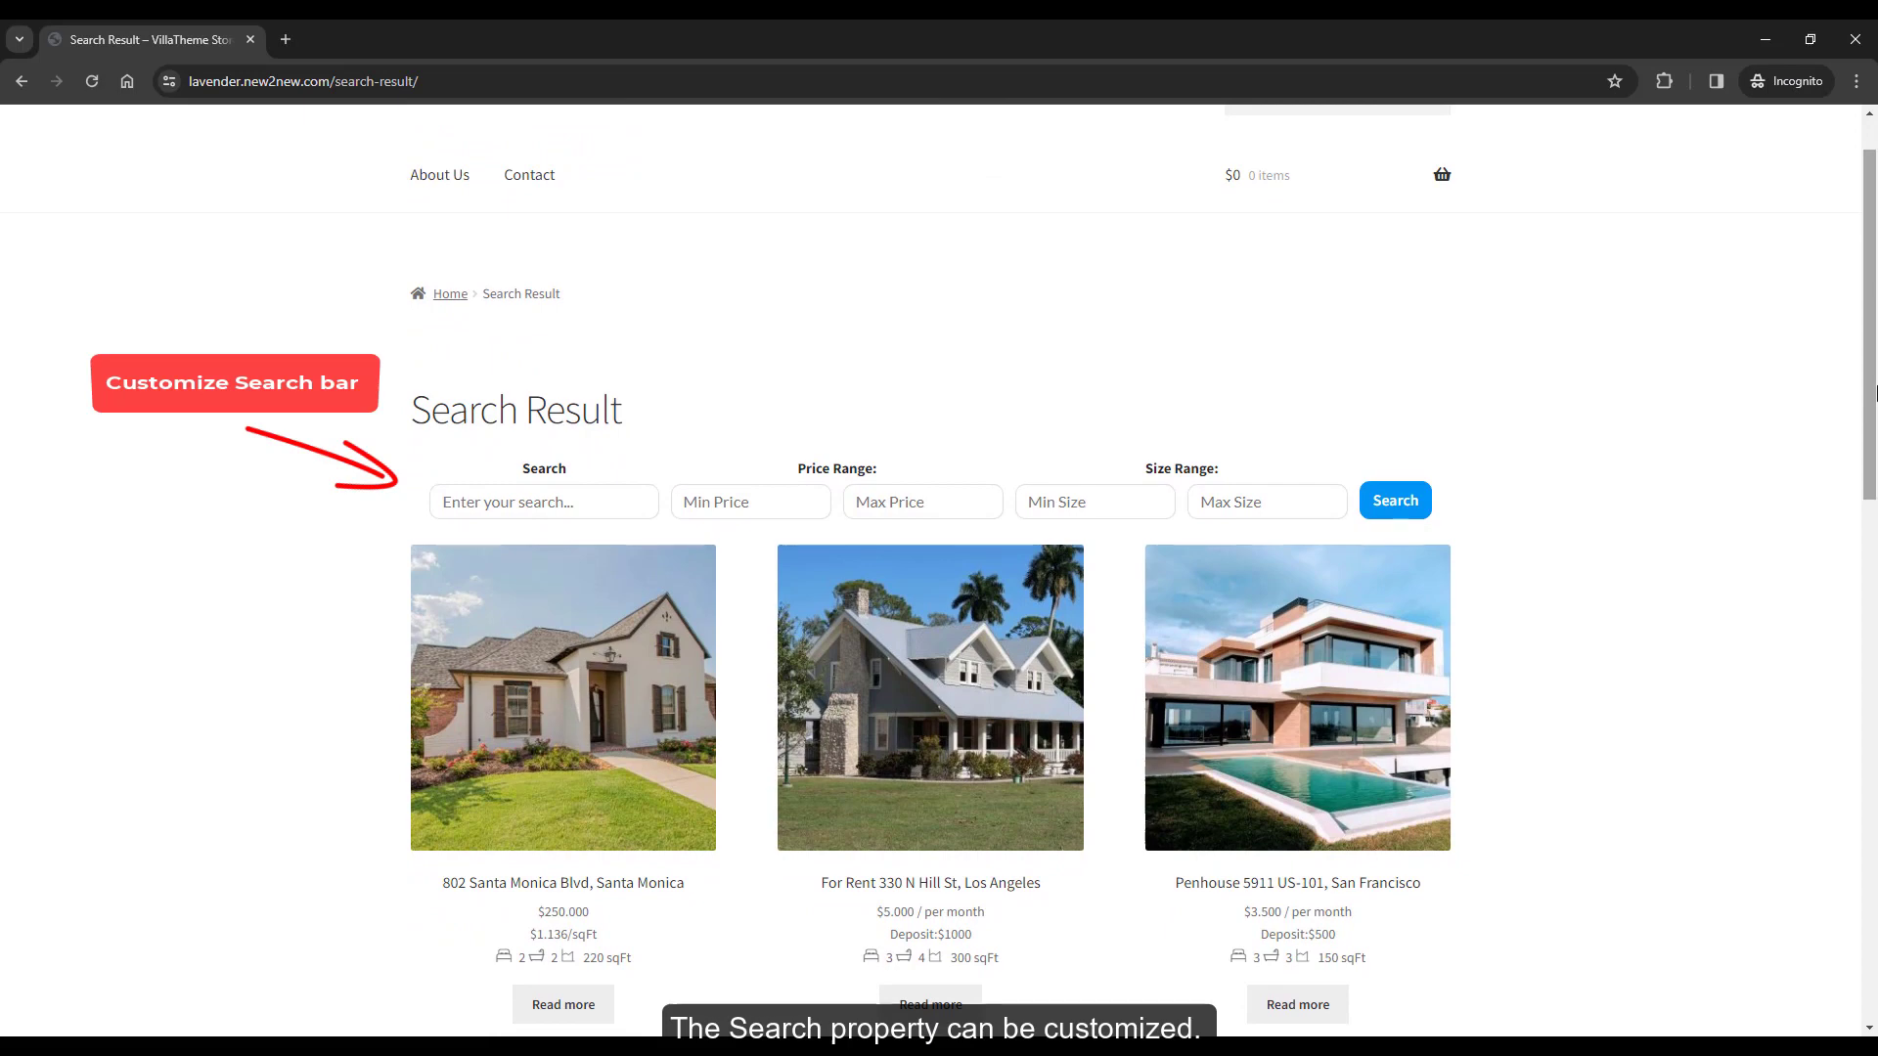
click(207, 125)
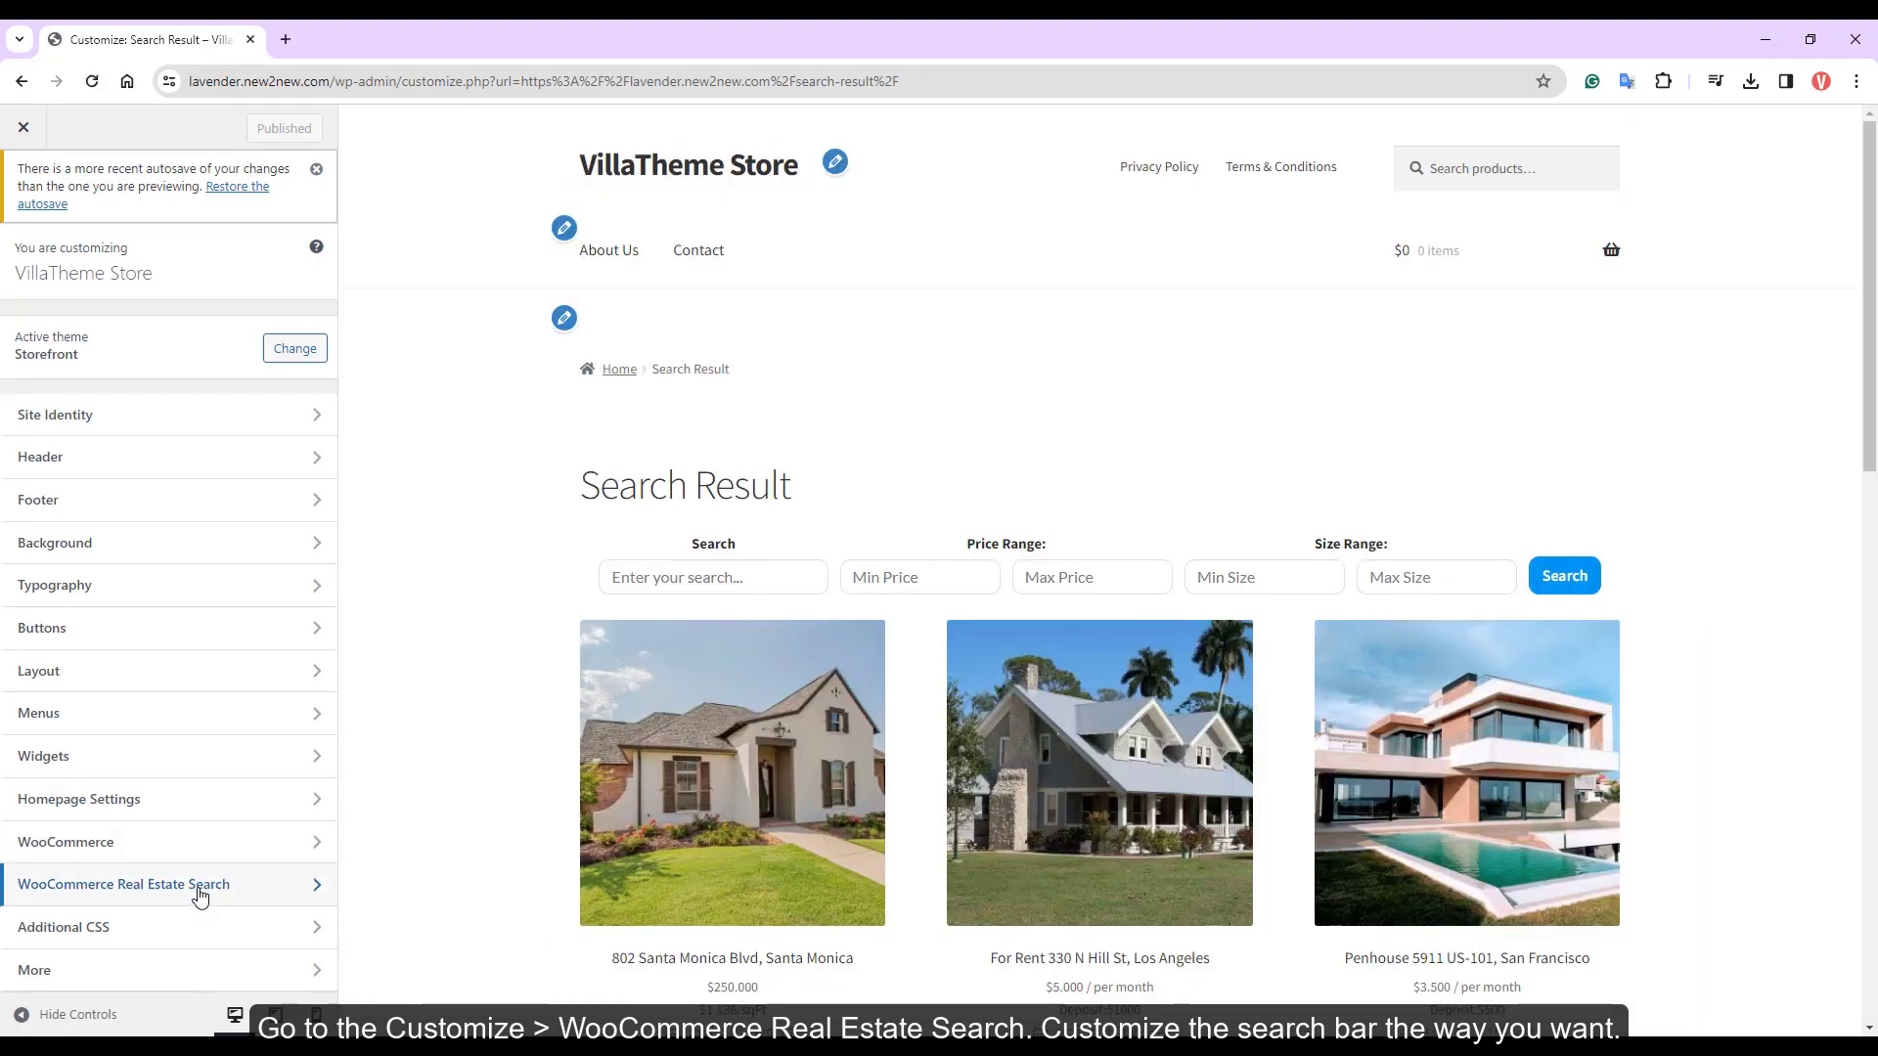
Relabel the keyword field 'Search Listing' with a 'Key word...' placeholder, 30% wide on tablets
click(197, 885)
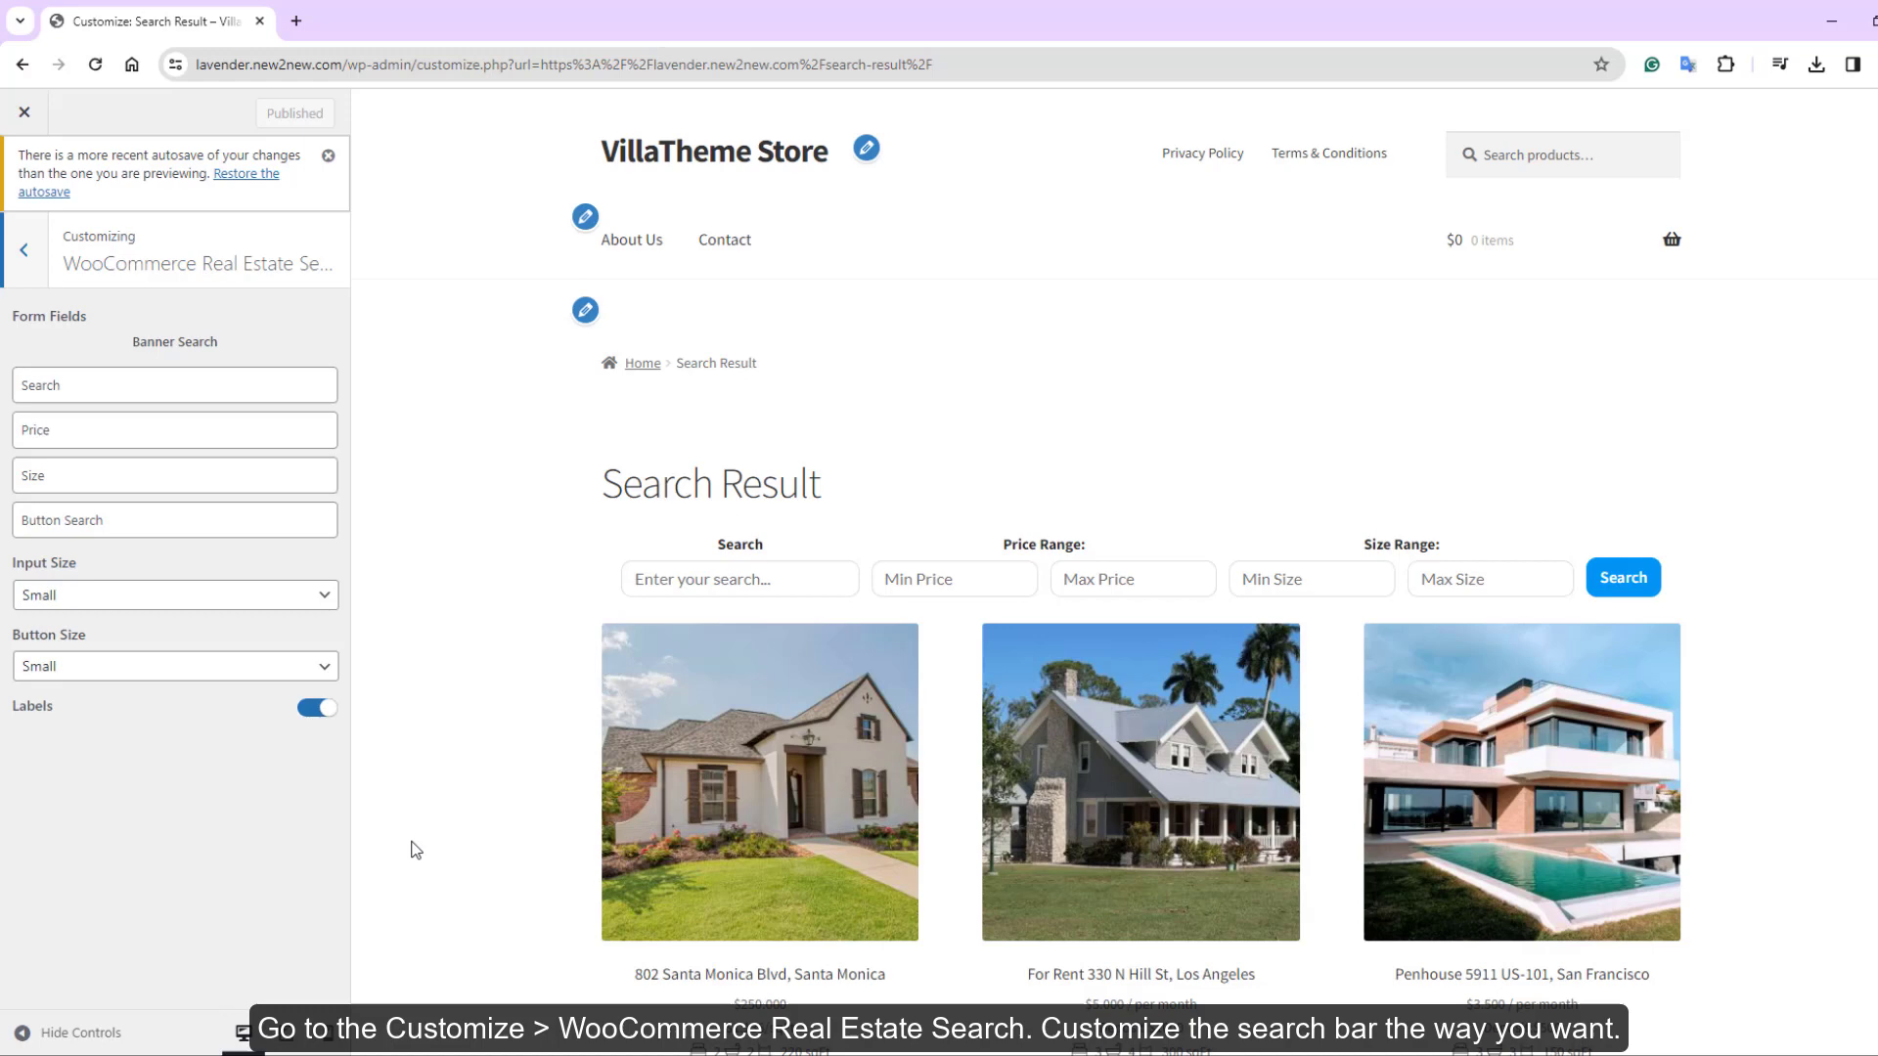
scroll(418, 821, down, 2)
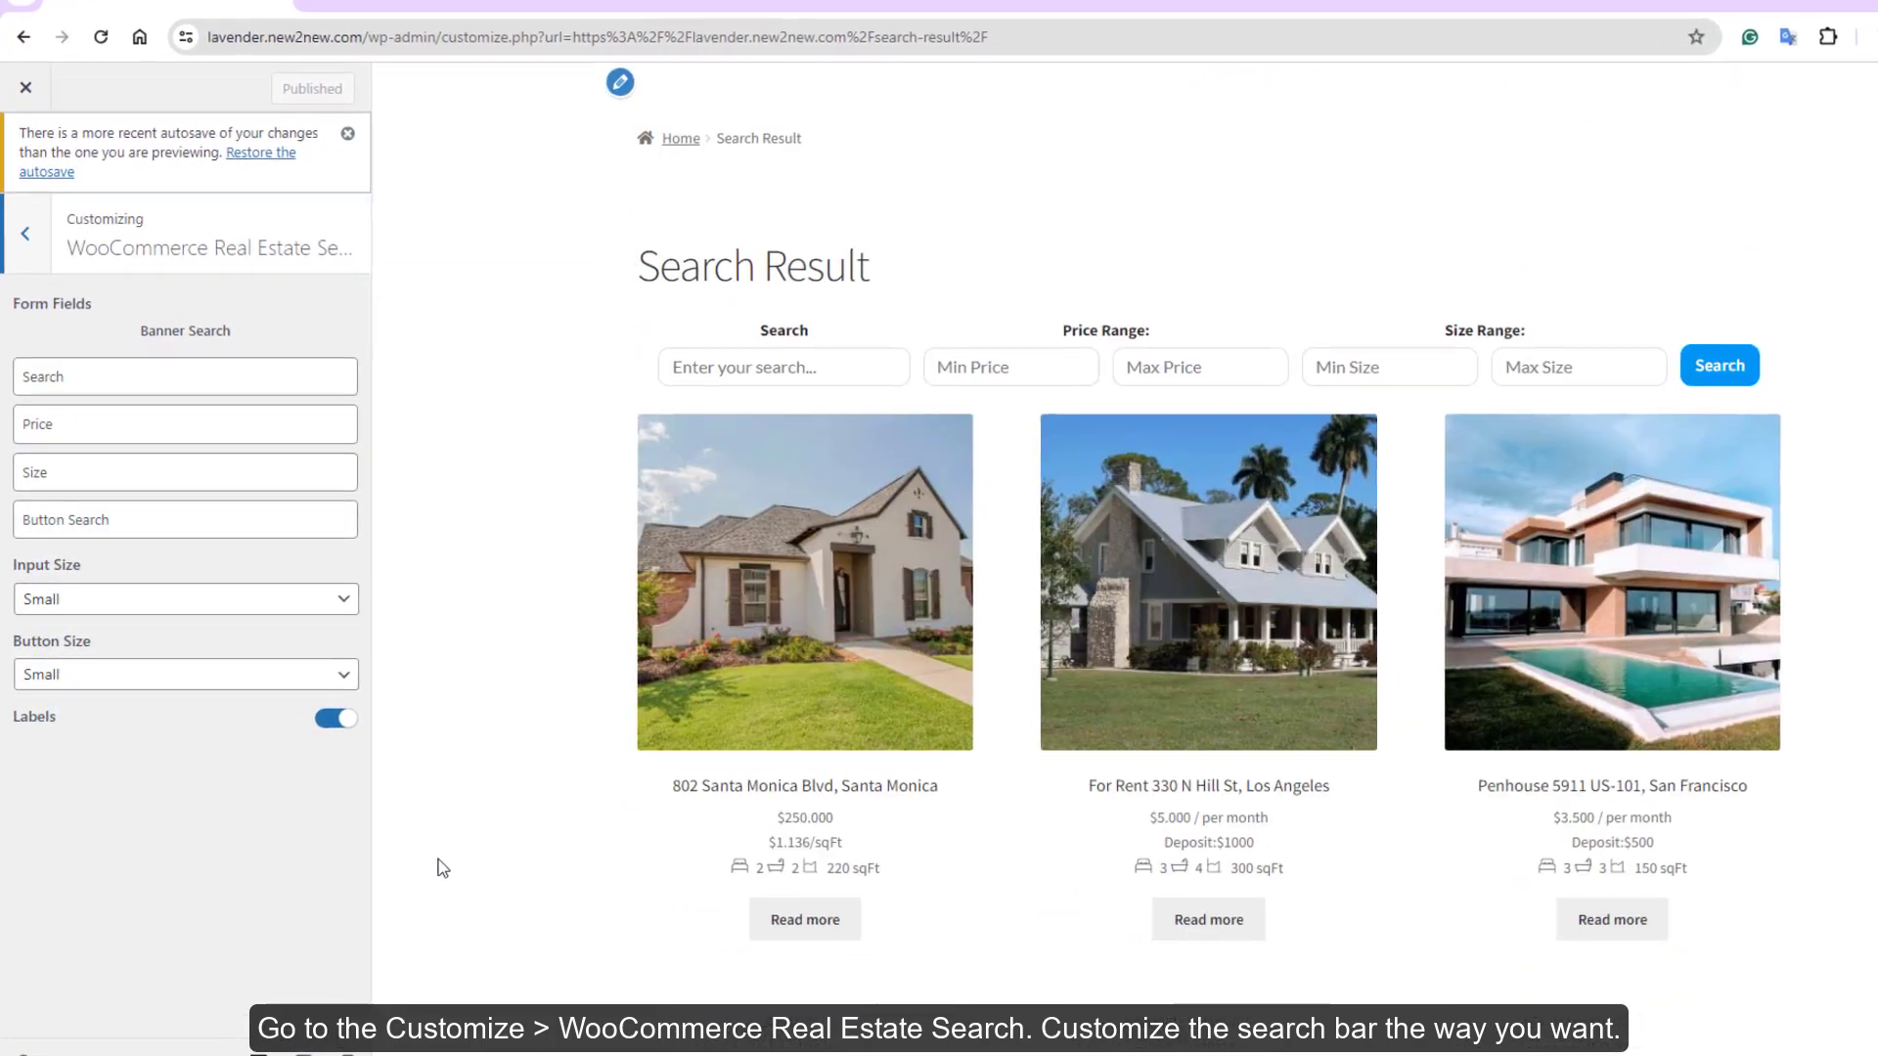
click(308, 378)
click(260, 335)
text(Lissting)
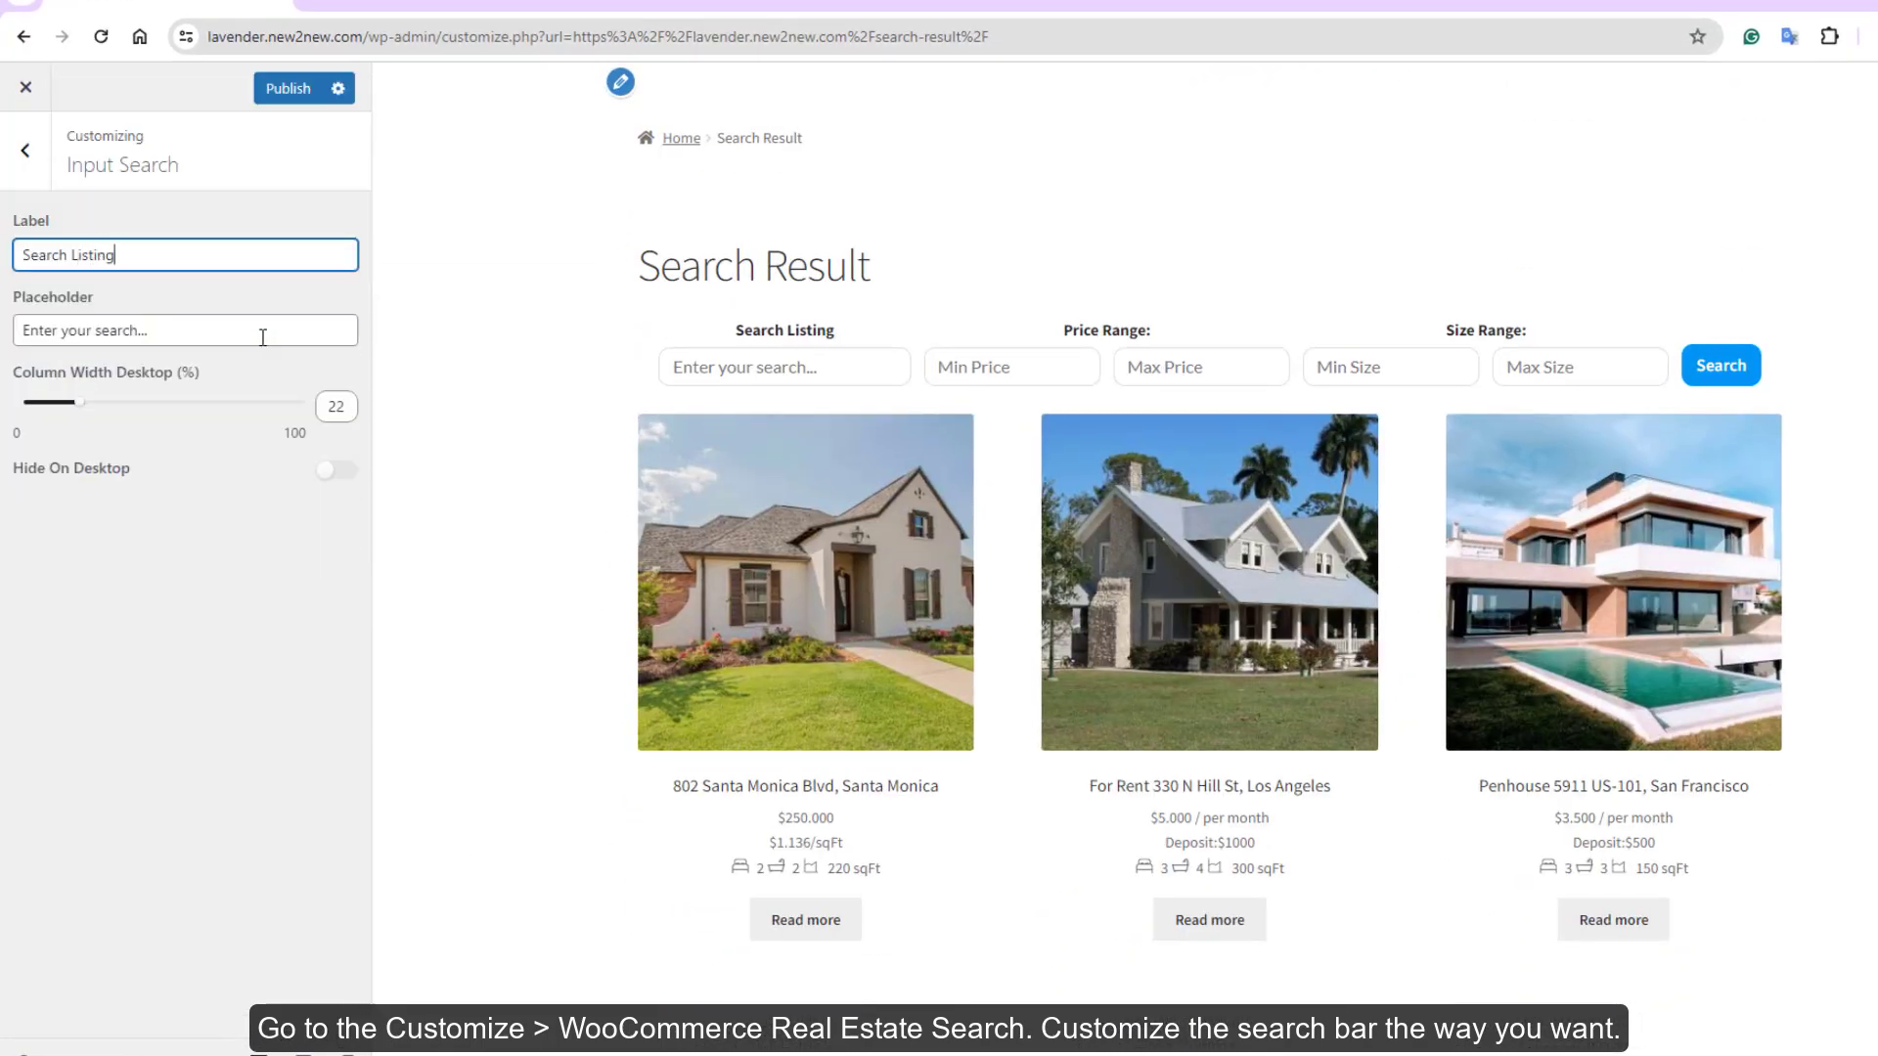
drag(154, 331, 7, 334)
text(Key word)
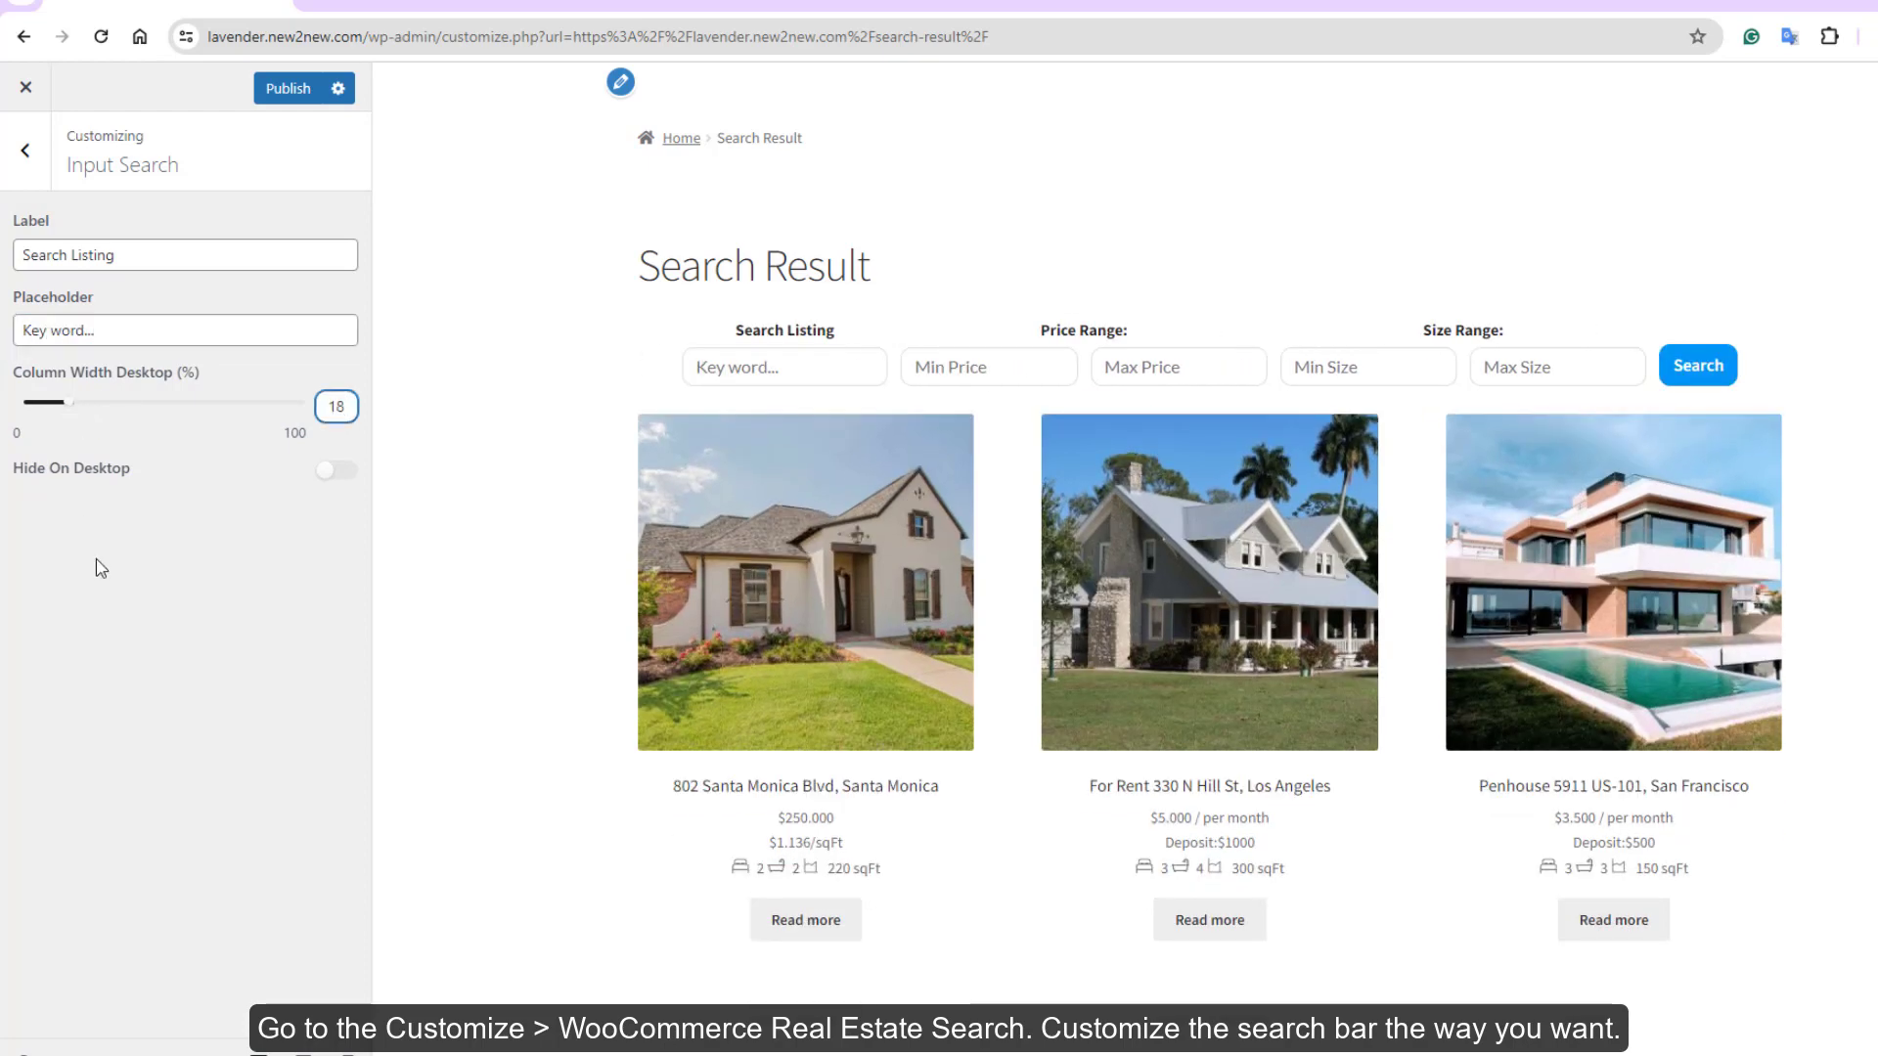
click(303, 1051)
drag(157, 402, 107, 412)
click(345, 1051)
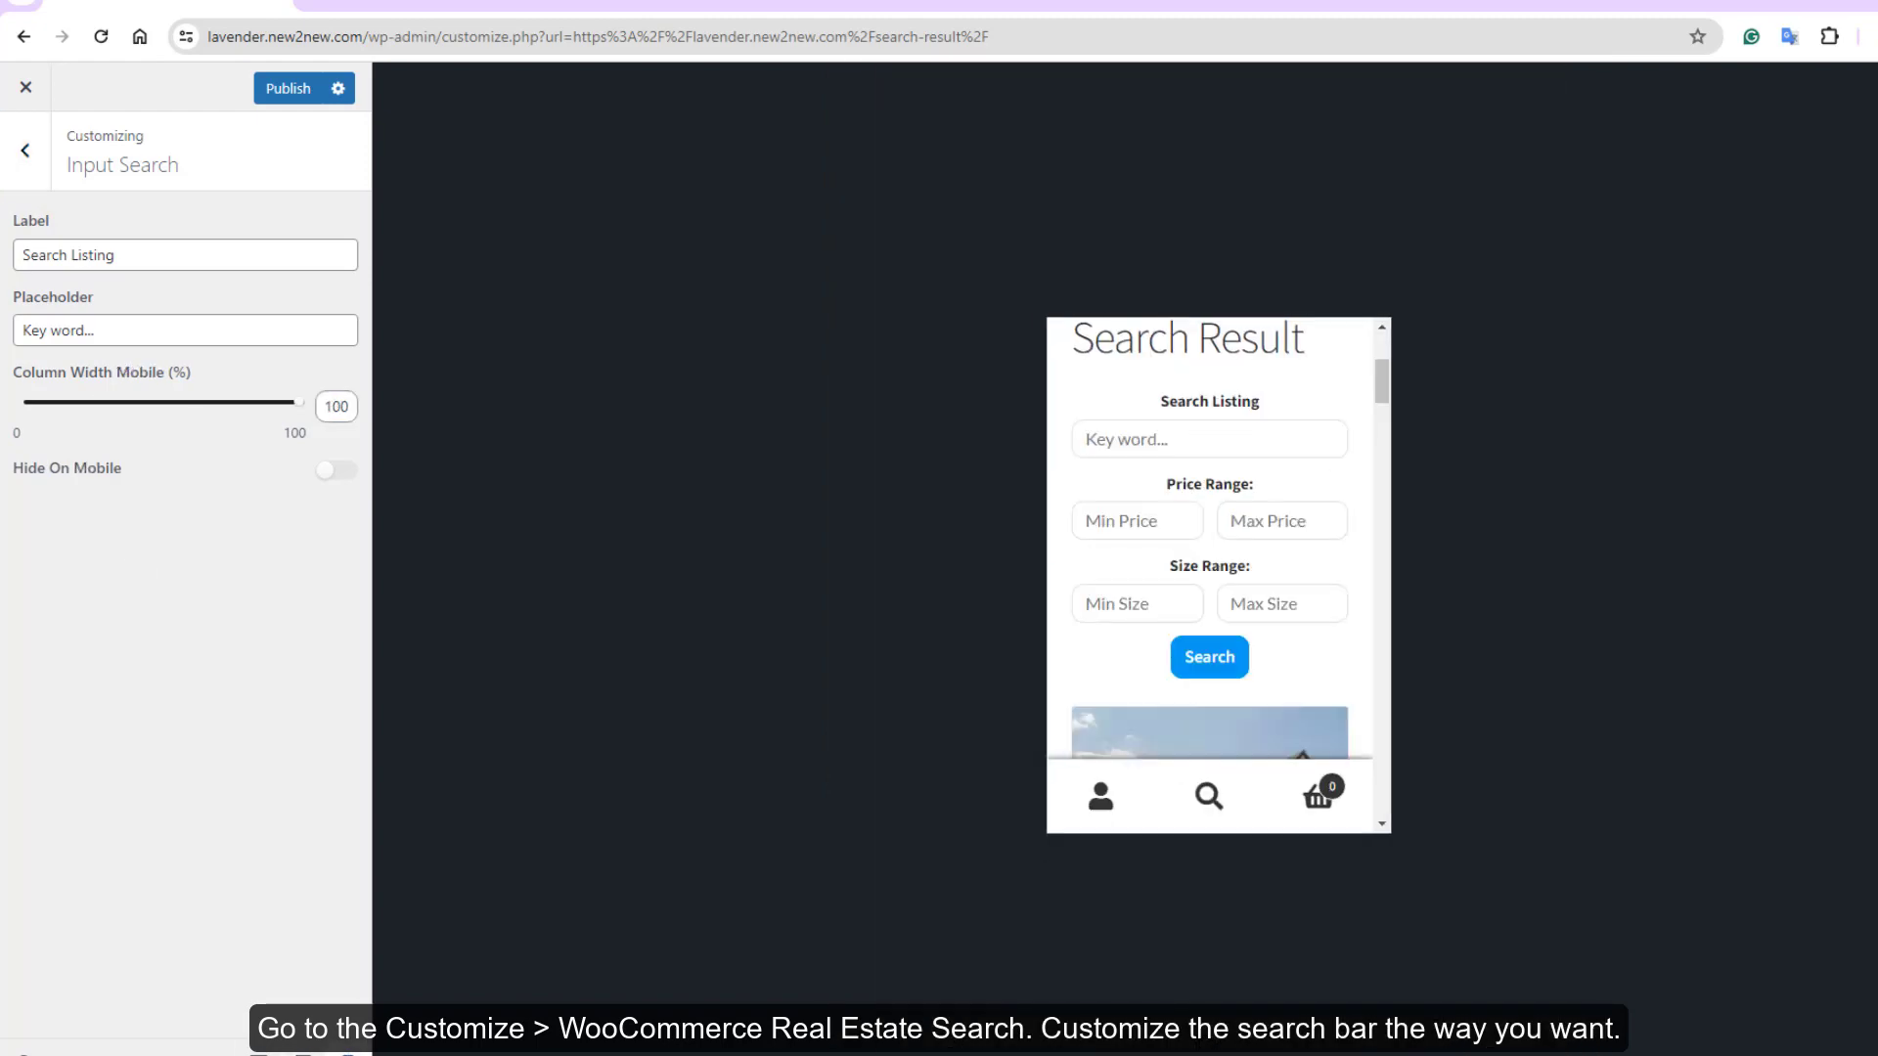
click(260, 1051)
click(25, 150)
Narrow the Price fields to 31% width on desktop, keeping them visible
click(143, 344)
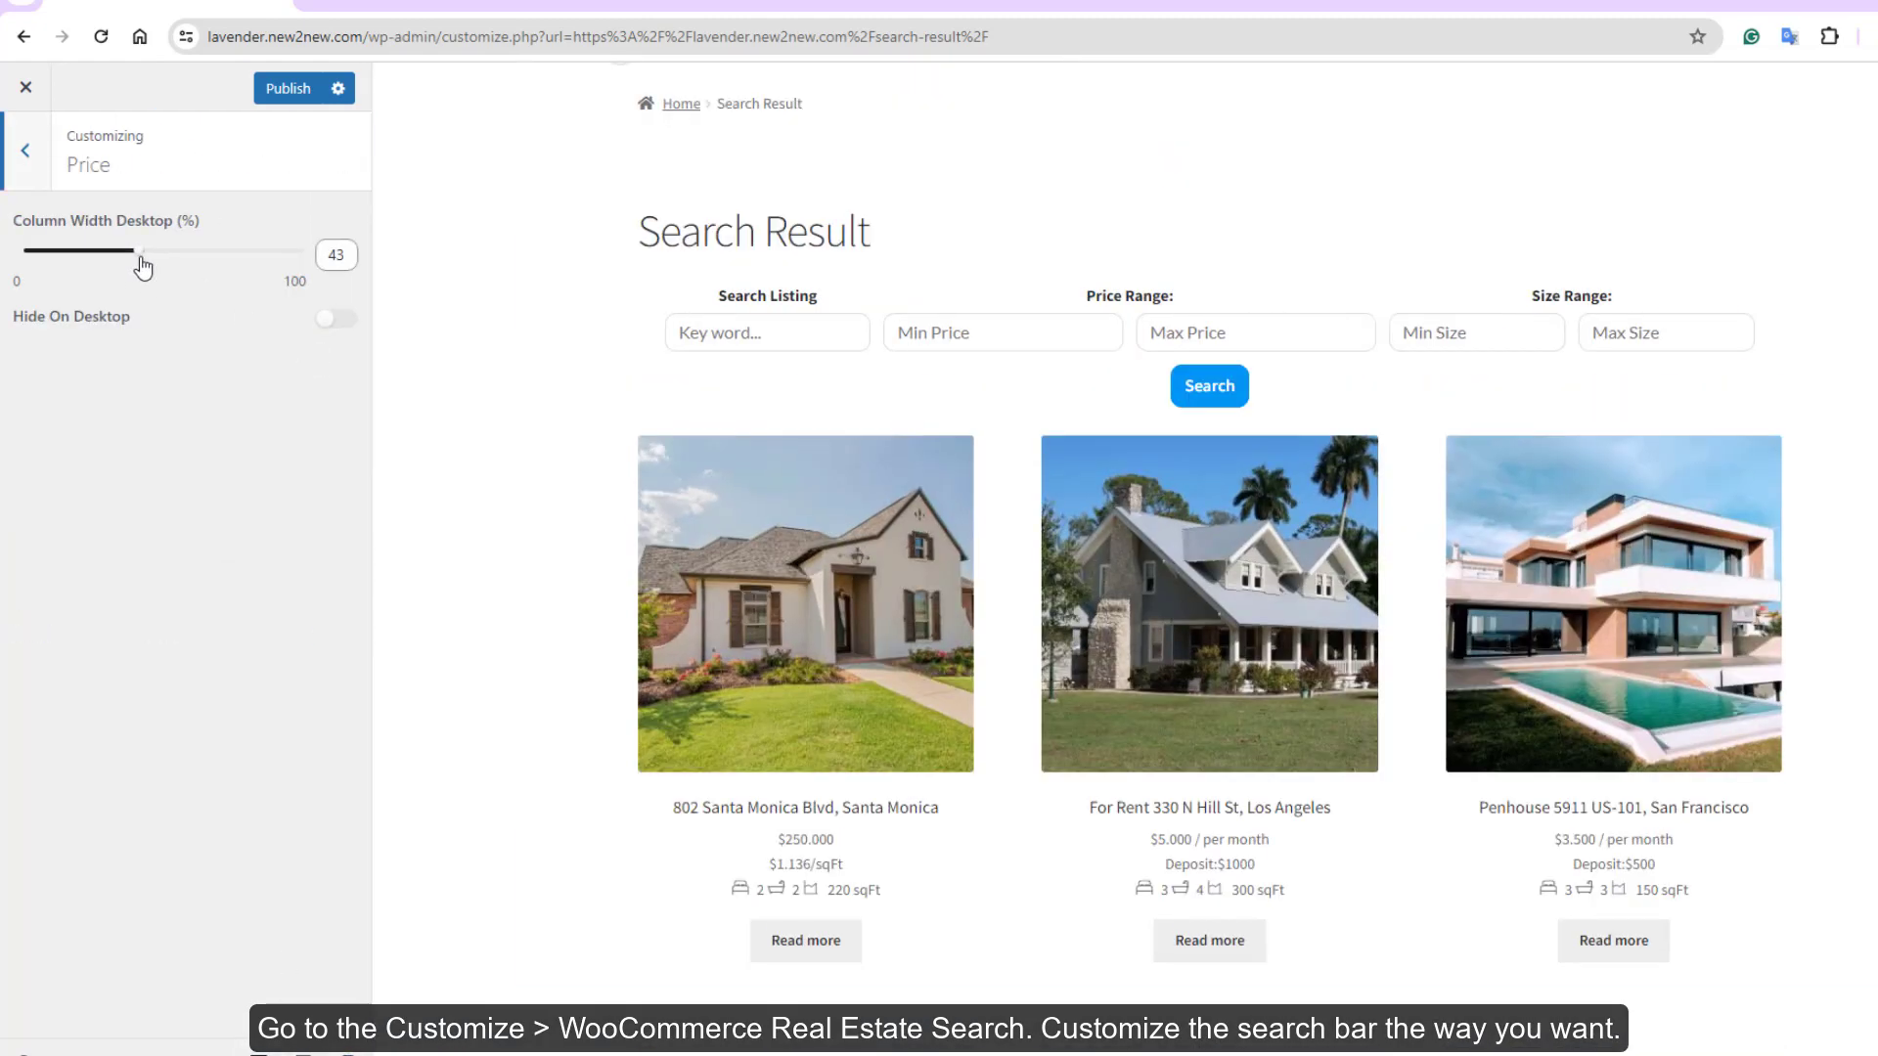
drag(142, 264, 106, 256)
click(336, 318)
click(335, 317)
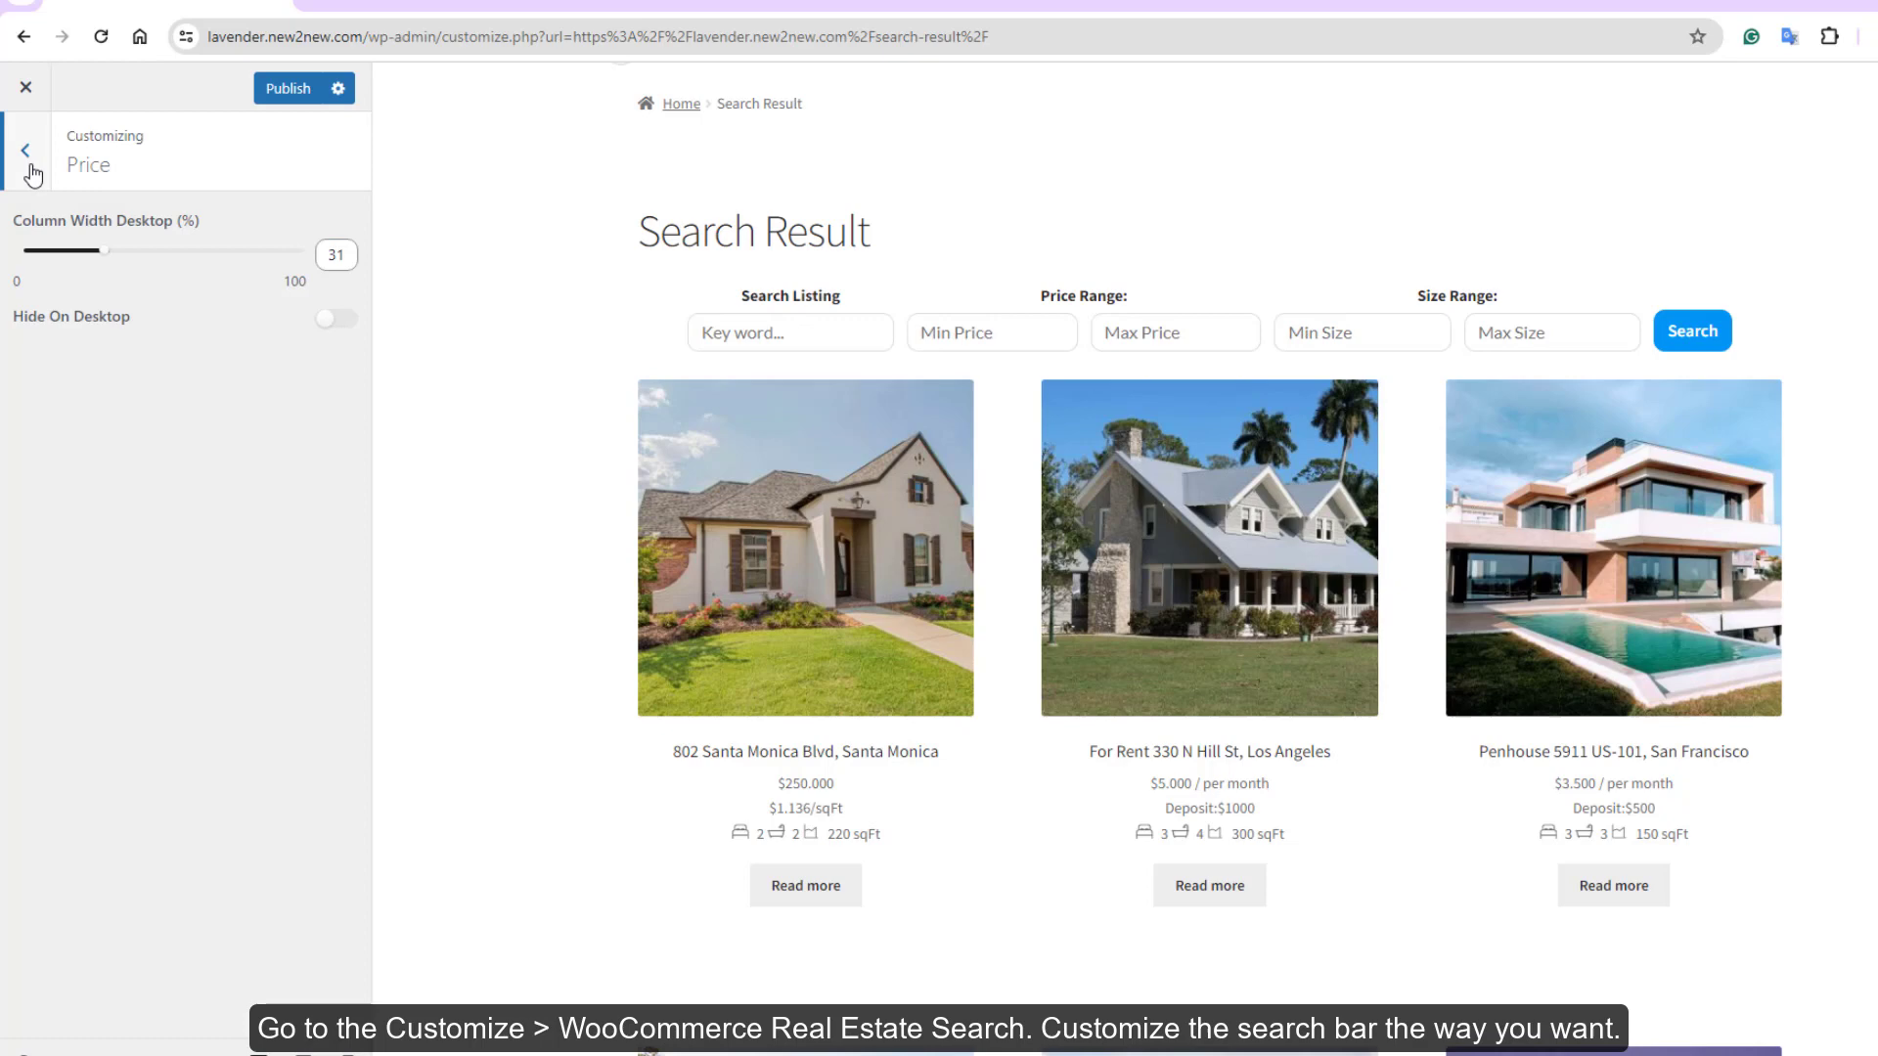
click(25, 150)
Set the Search button type to Icon Text, with text size 16
click(316, 431)
click(92, 256)
click(92, 304)
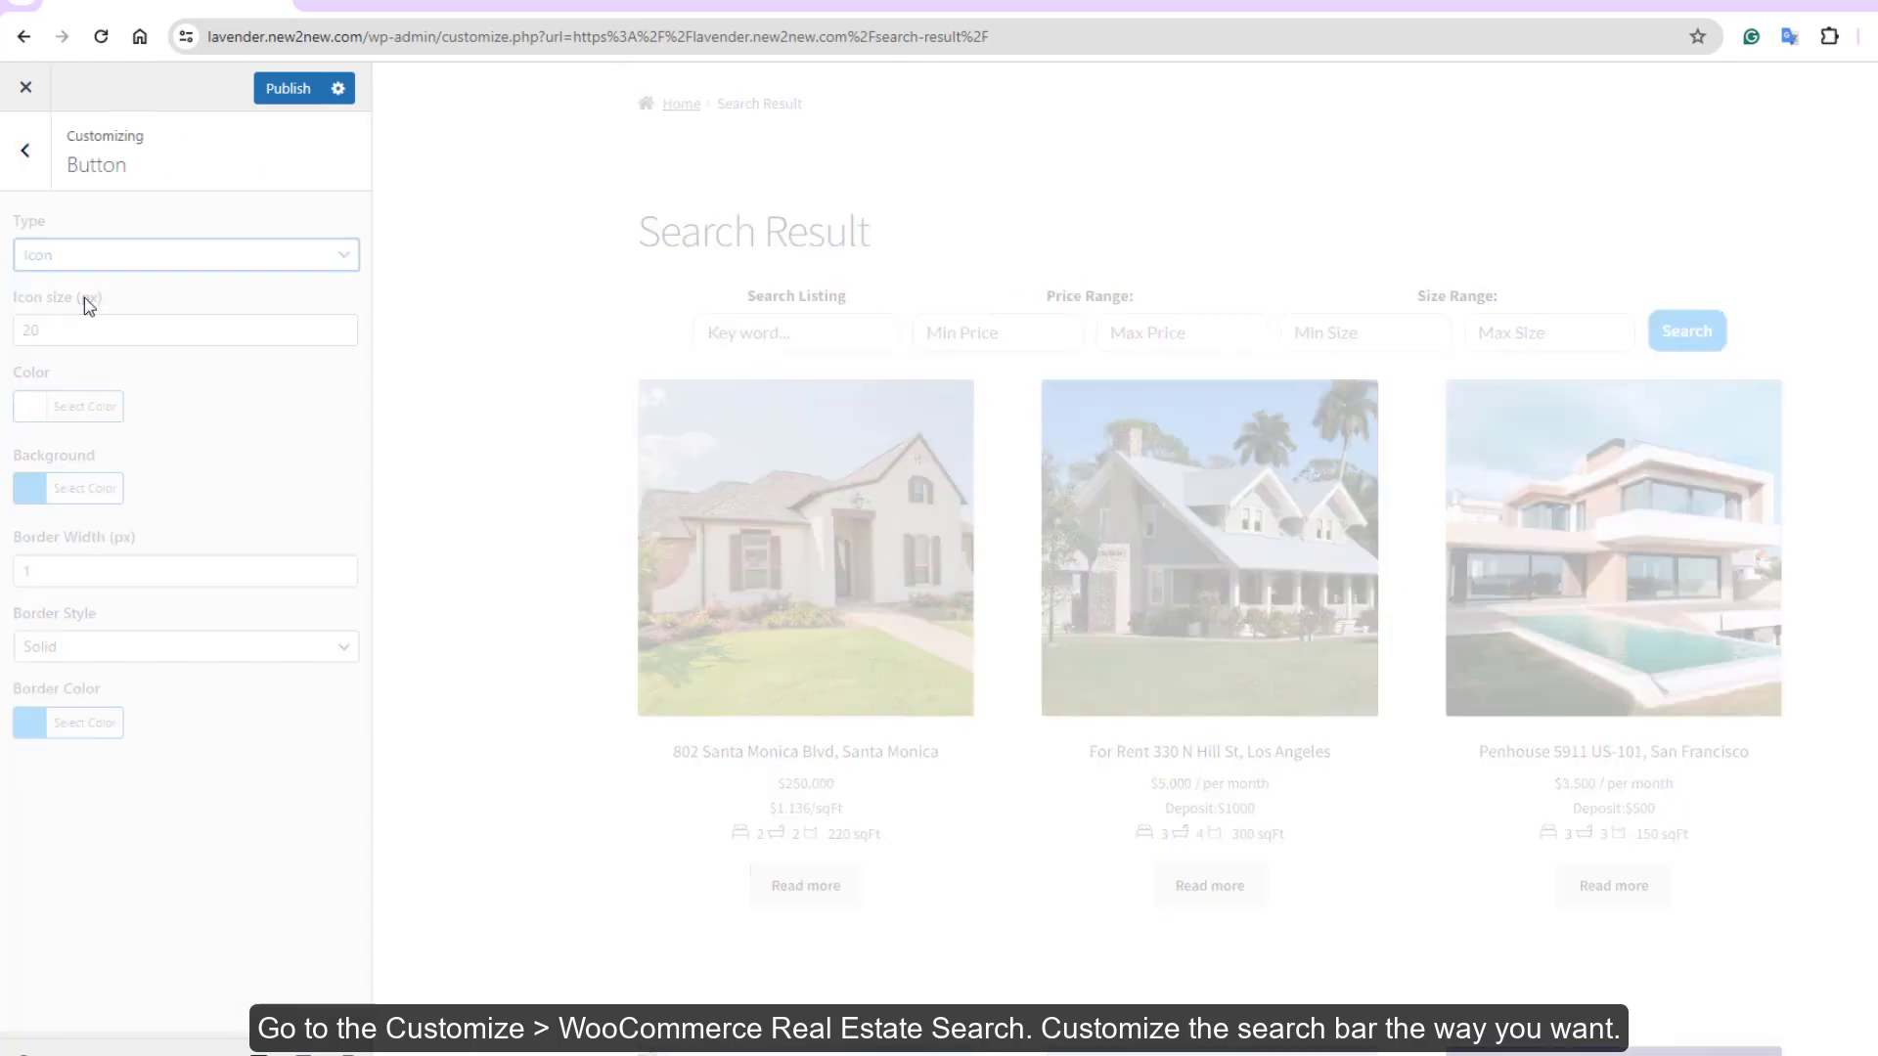
click(91, 253)
click(85, 329)
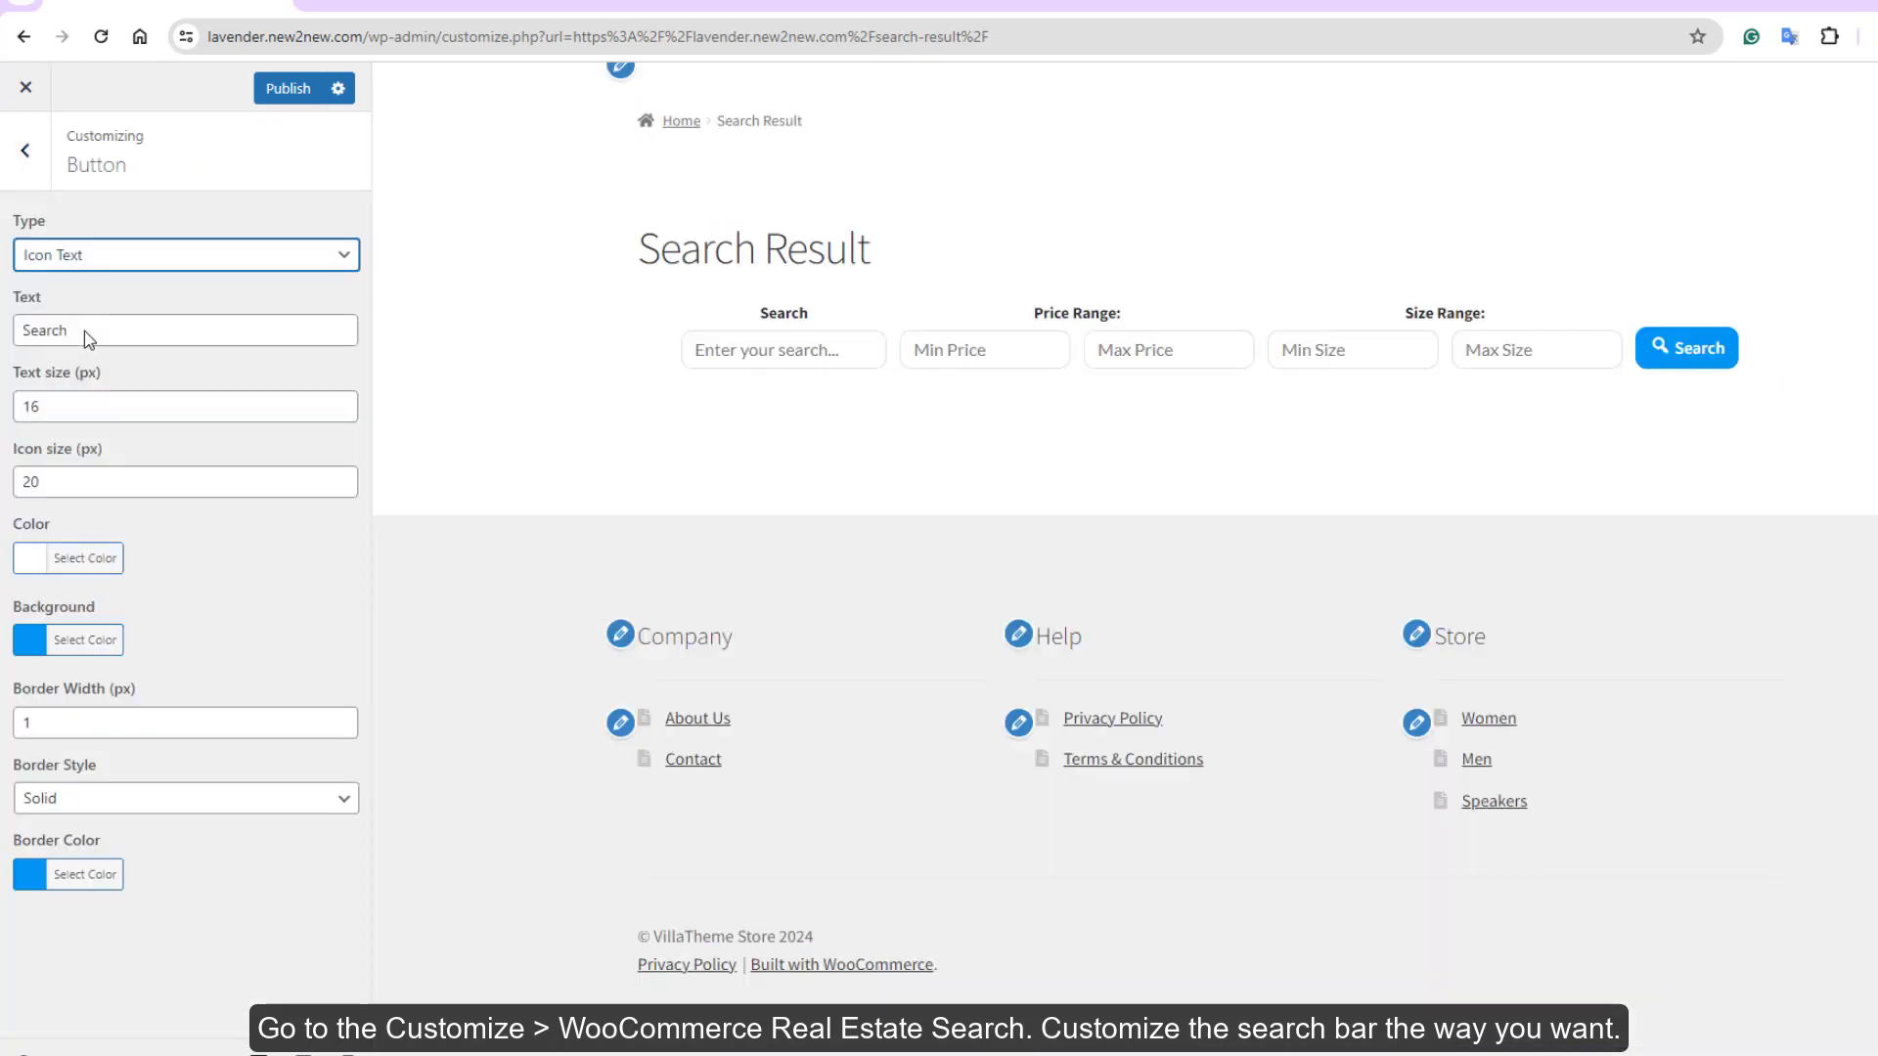
click(84, 331)
click(78, 406)
click(340, 400)
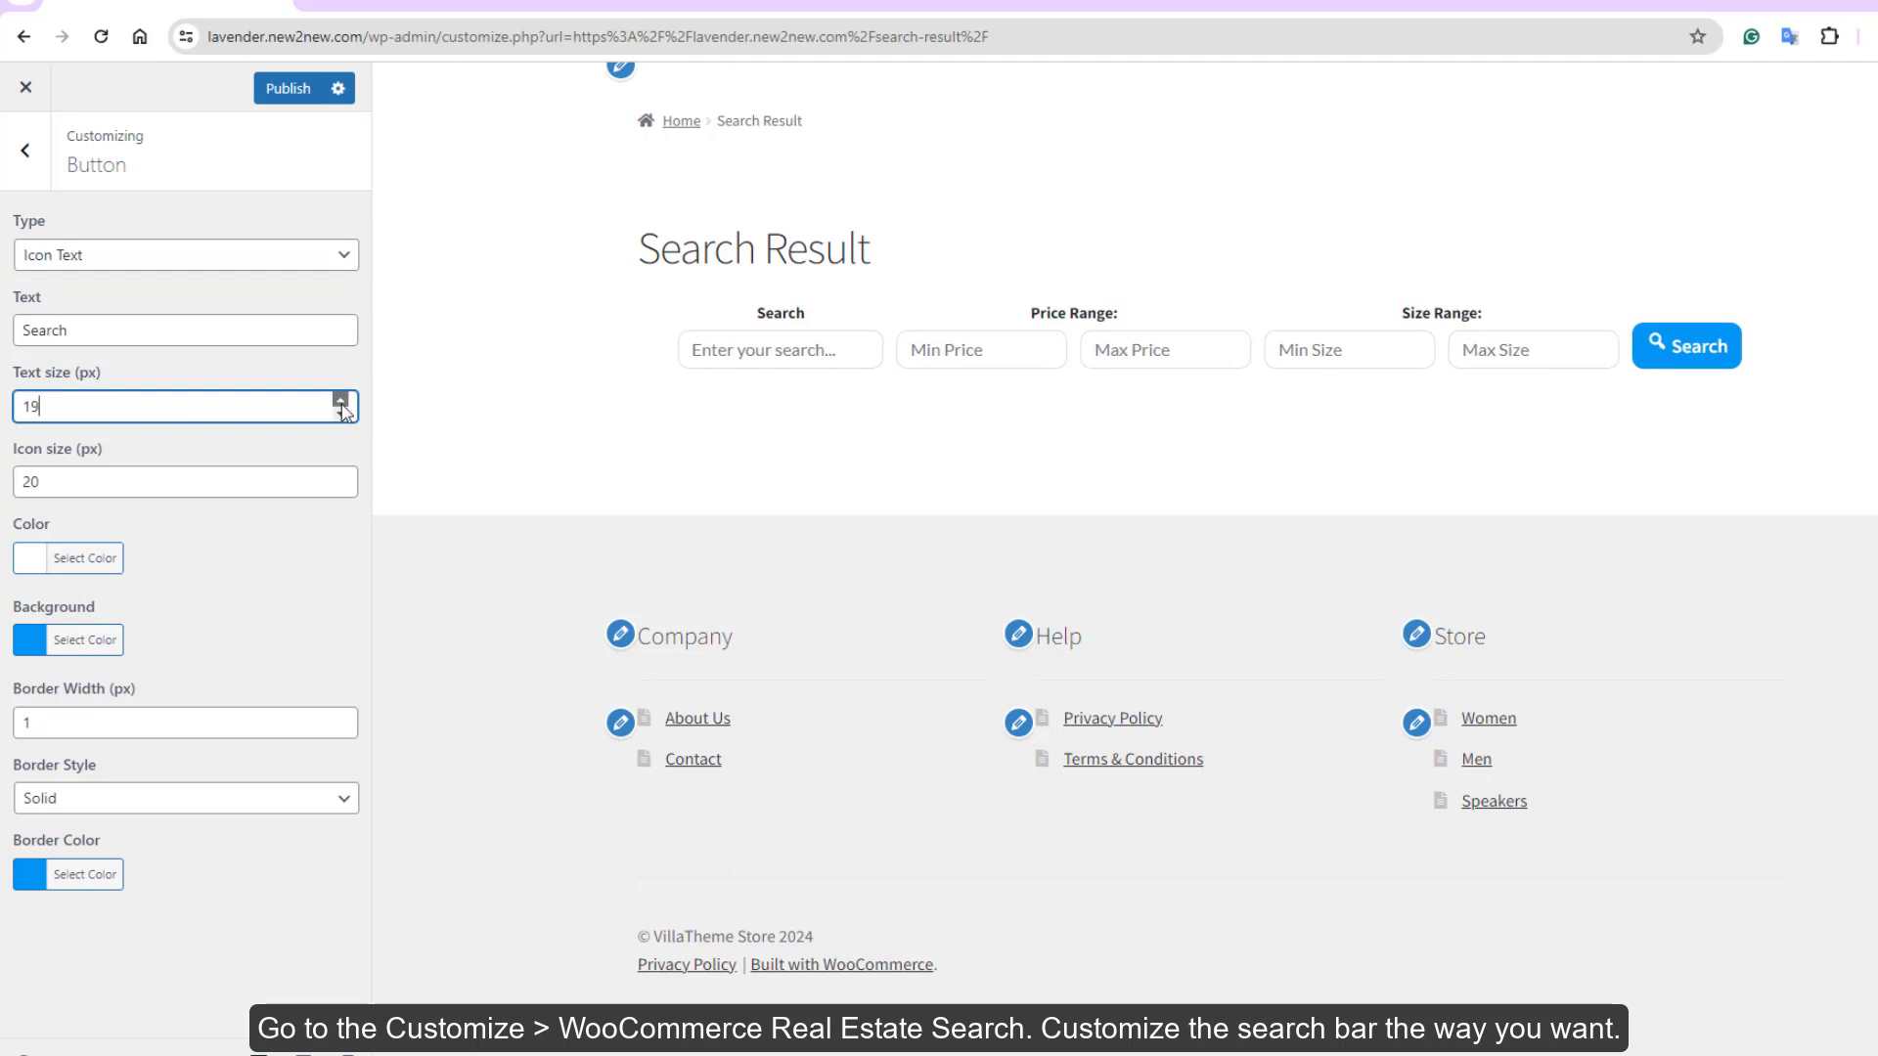
click(341, 412)
click(337, 476)
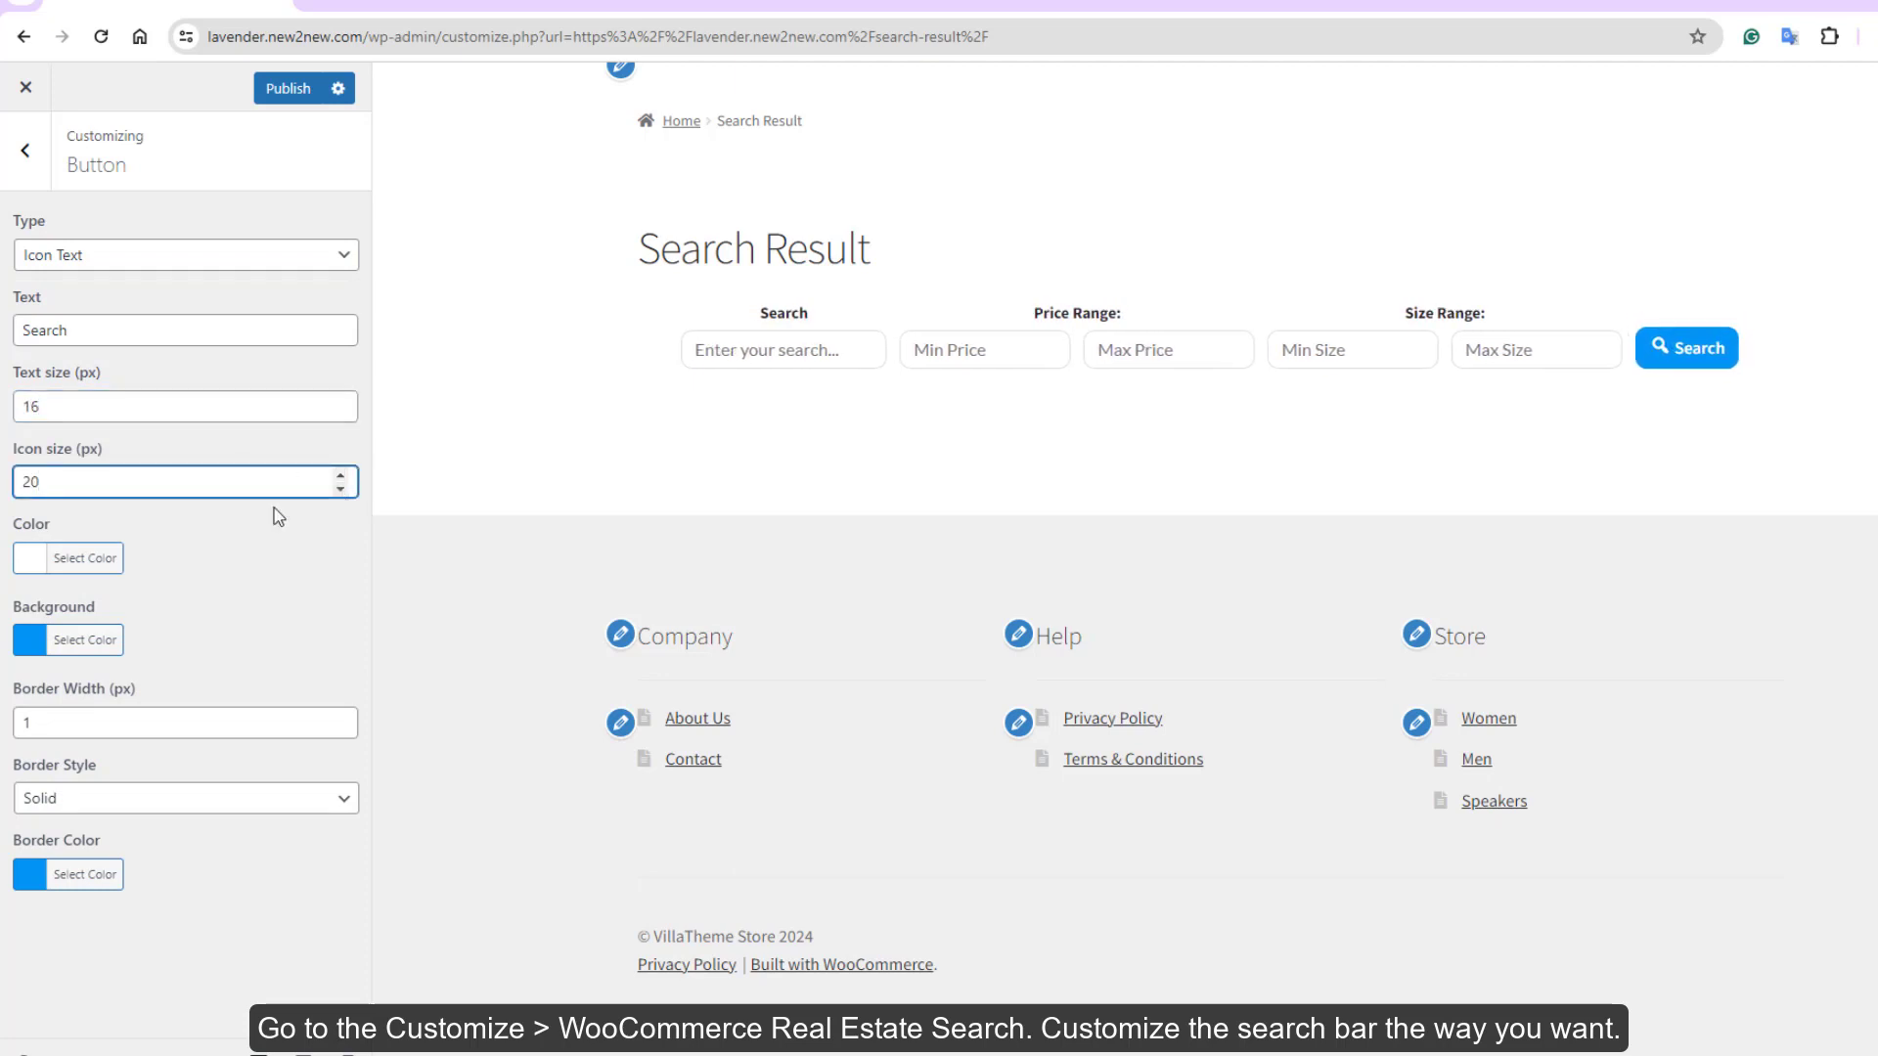
Keep the button text white and set the button border width to 3
click(43, 565)
click(85, 809)
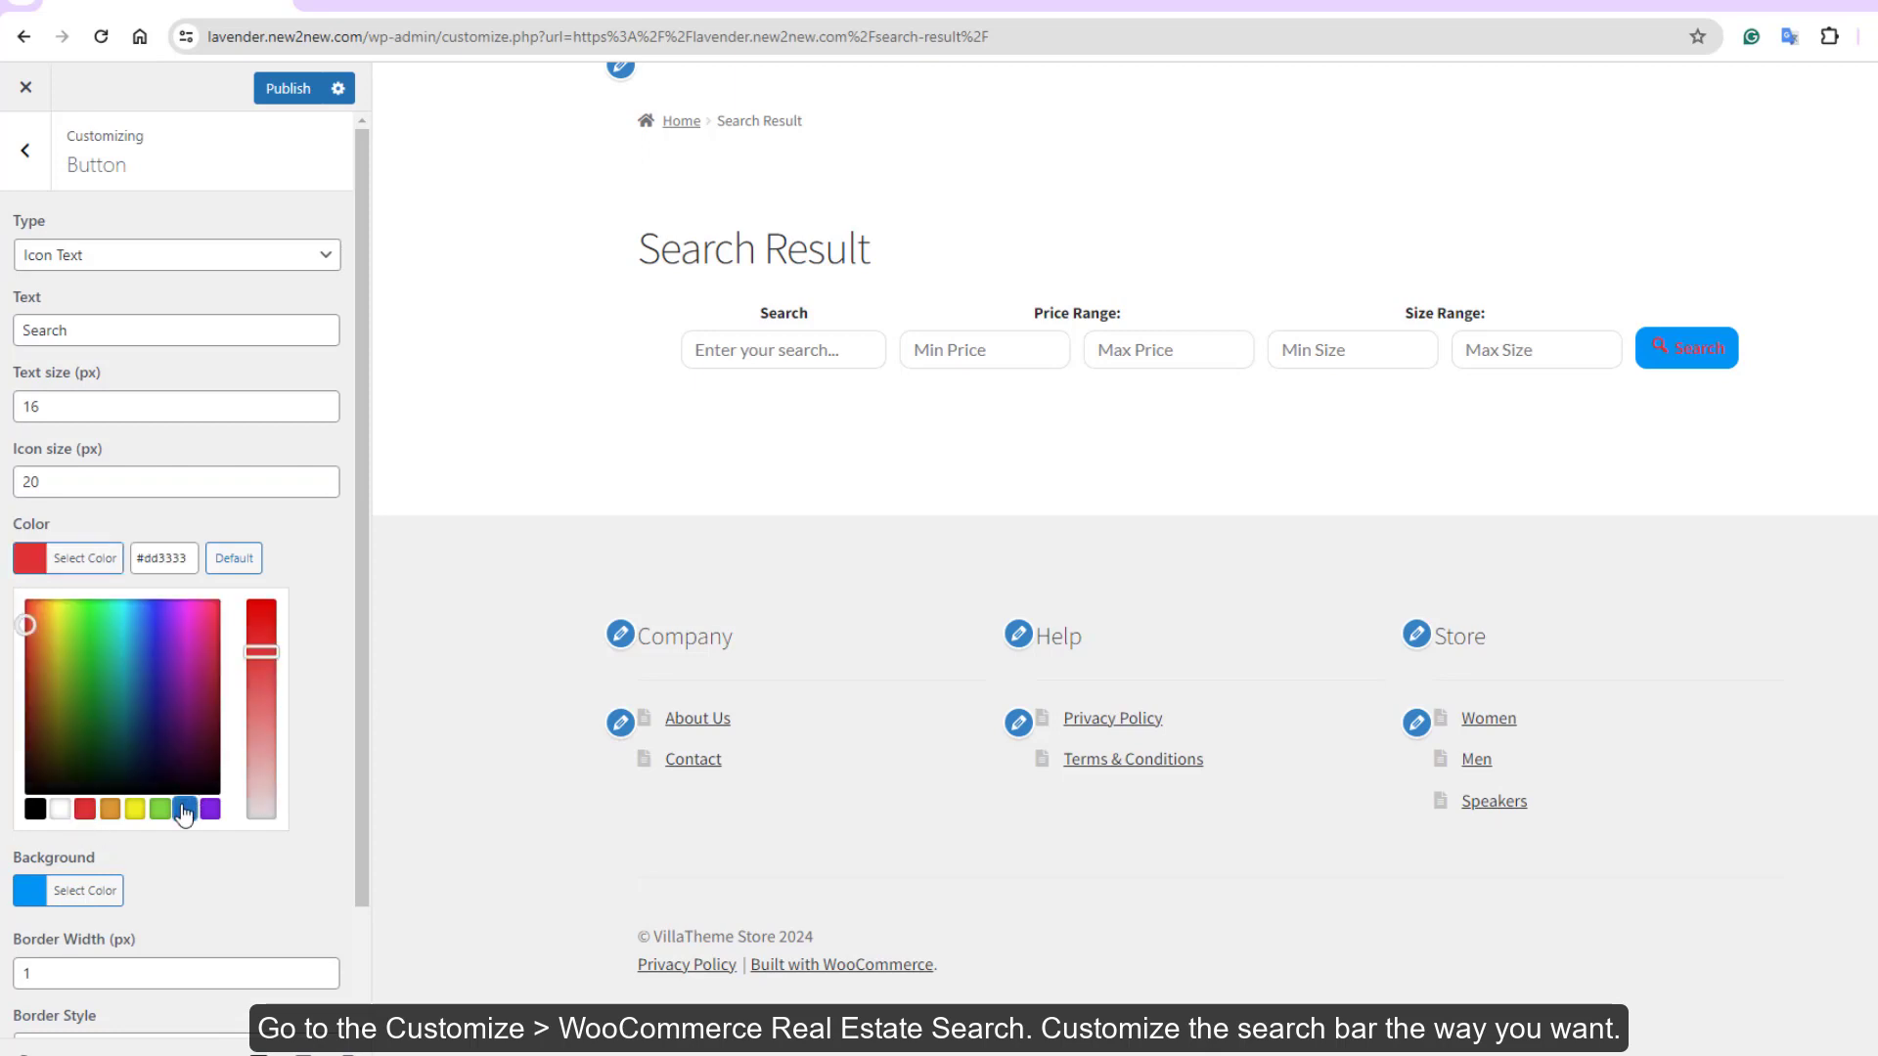
click(60, 809)
click(73, 893)
click(72, 873)
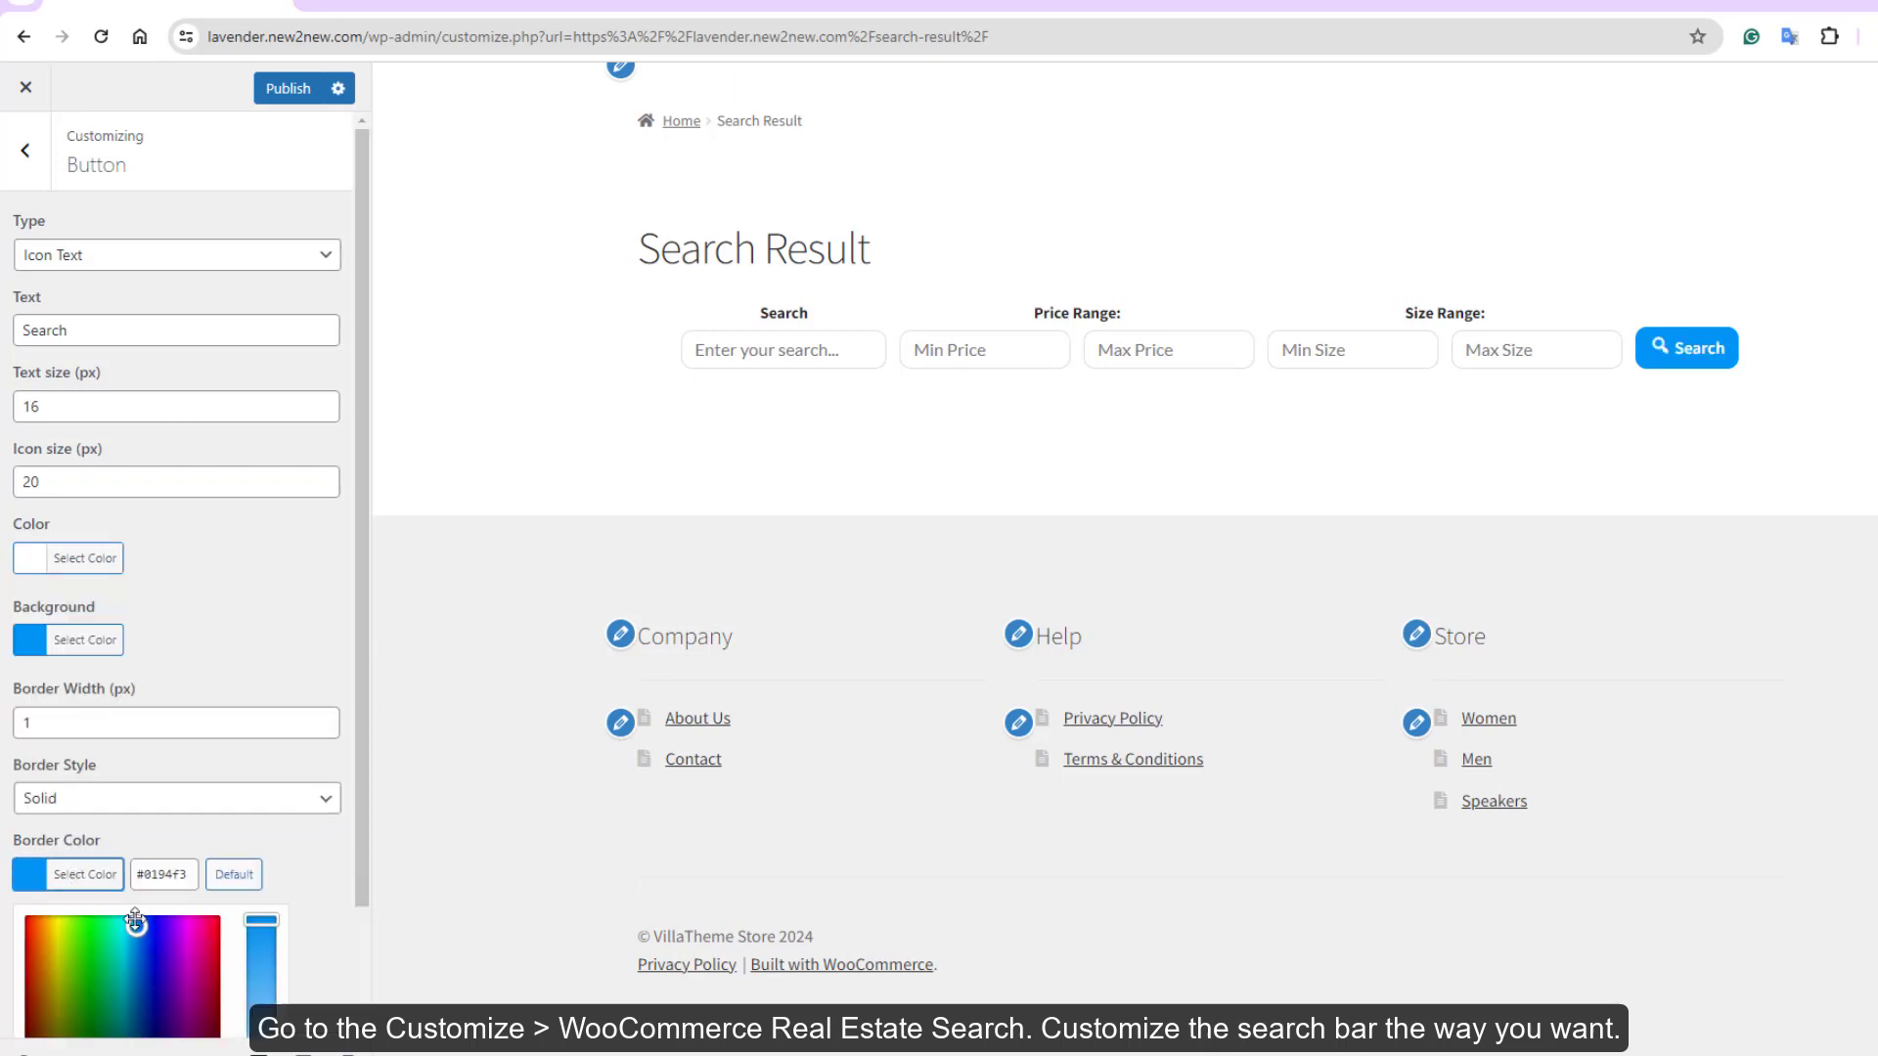
click(32, 725)
key(BackSpace)
text(3)
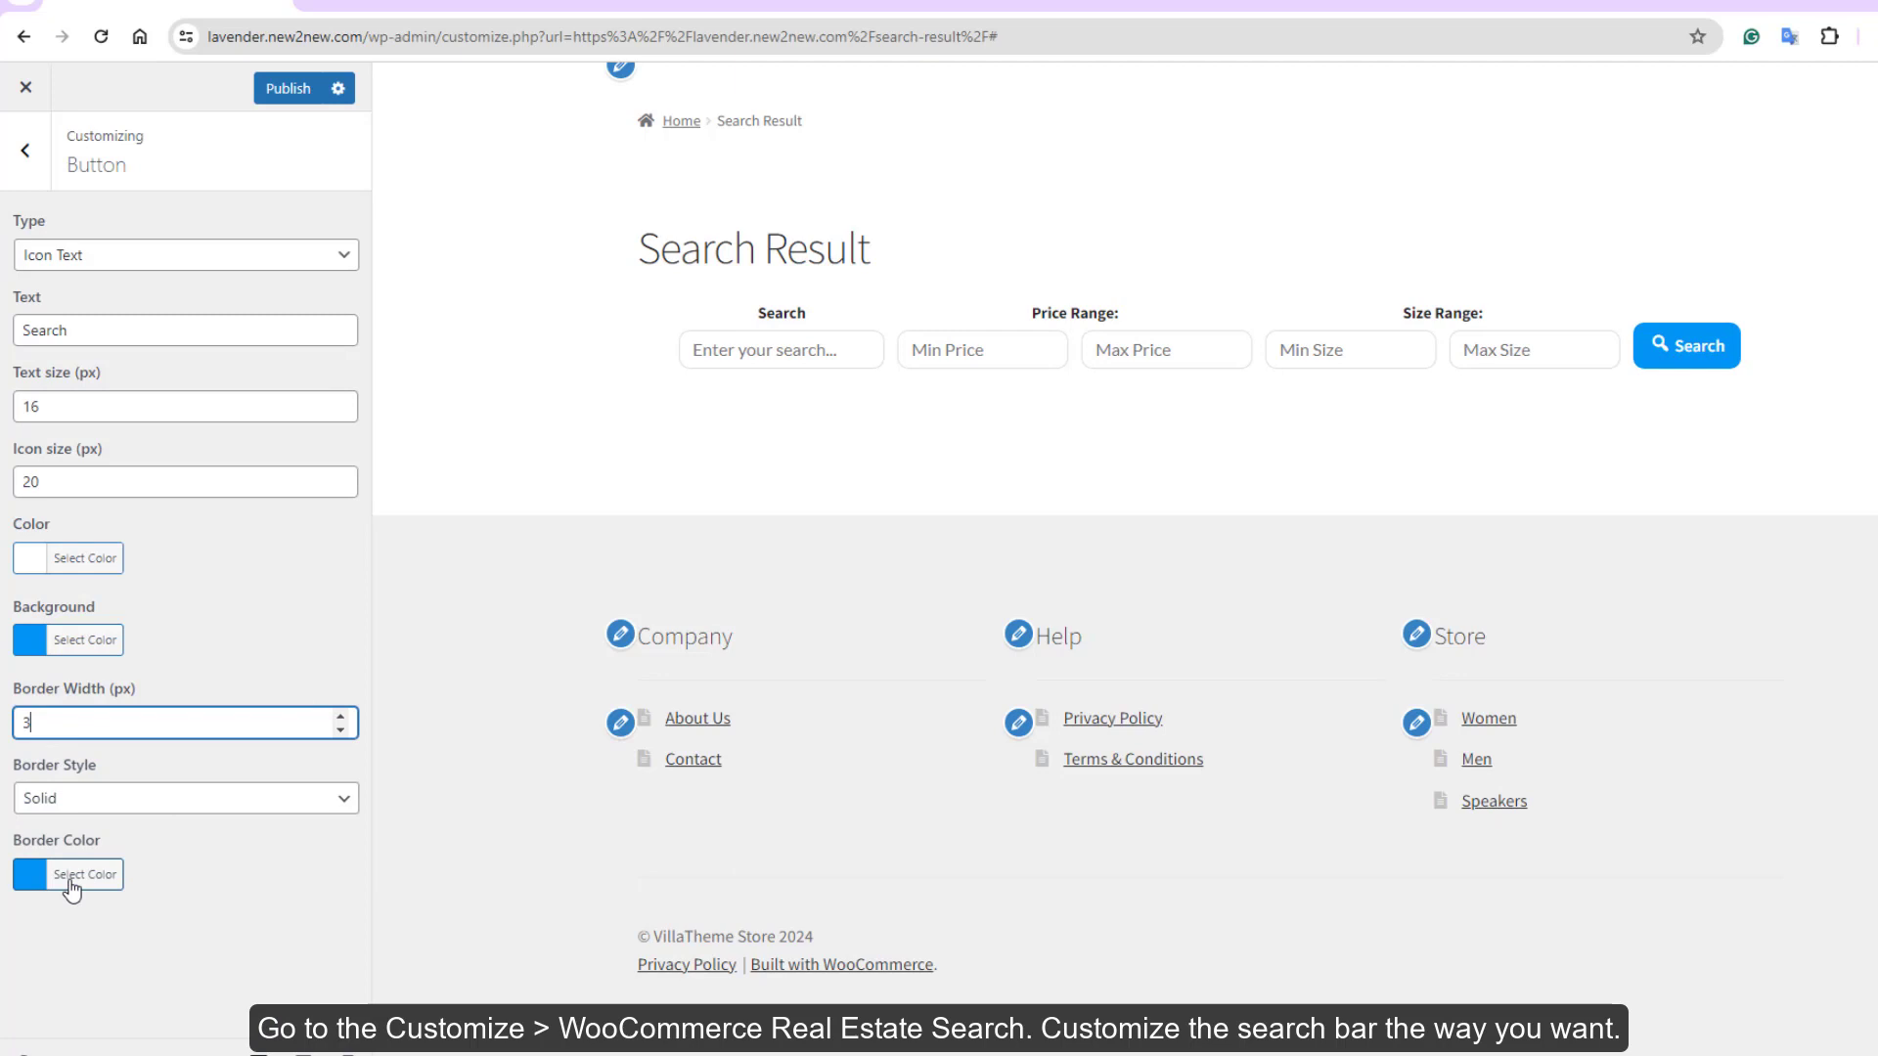
click(70, 879)
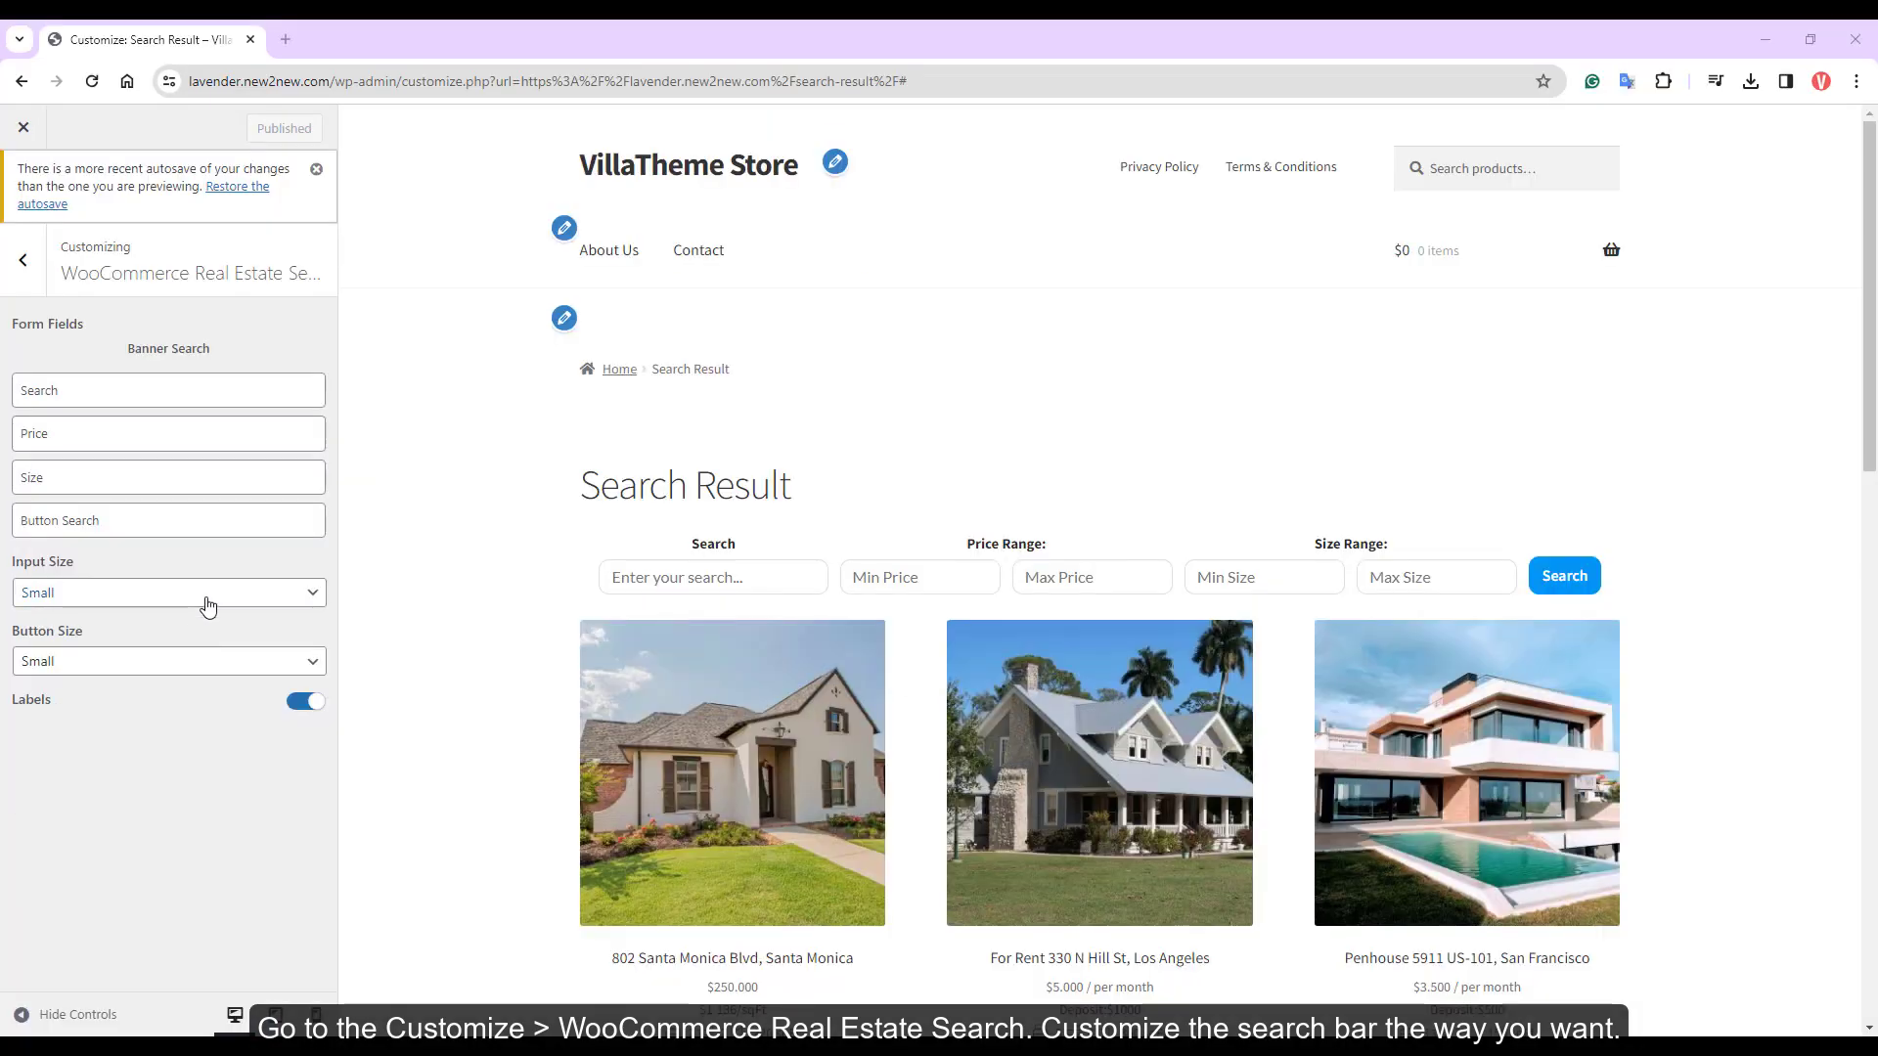
Try several input sizes and settle on Medium for the search inputs
click(206, 602)
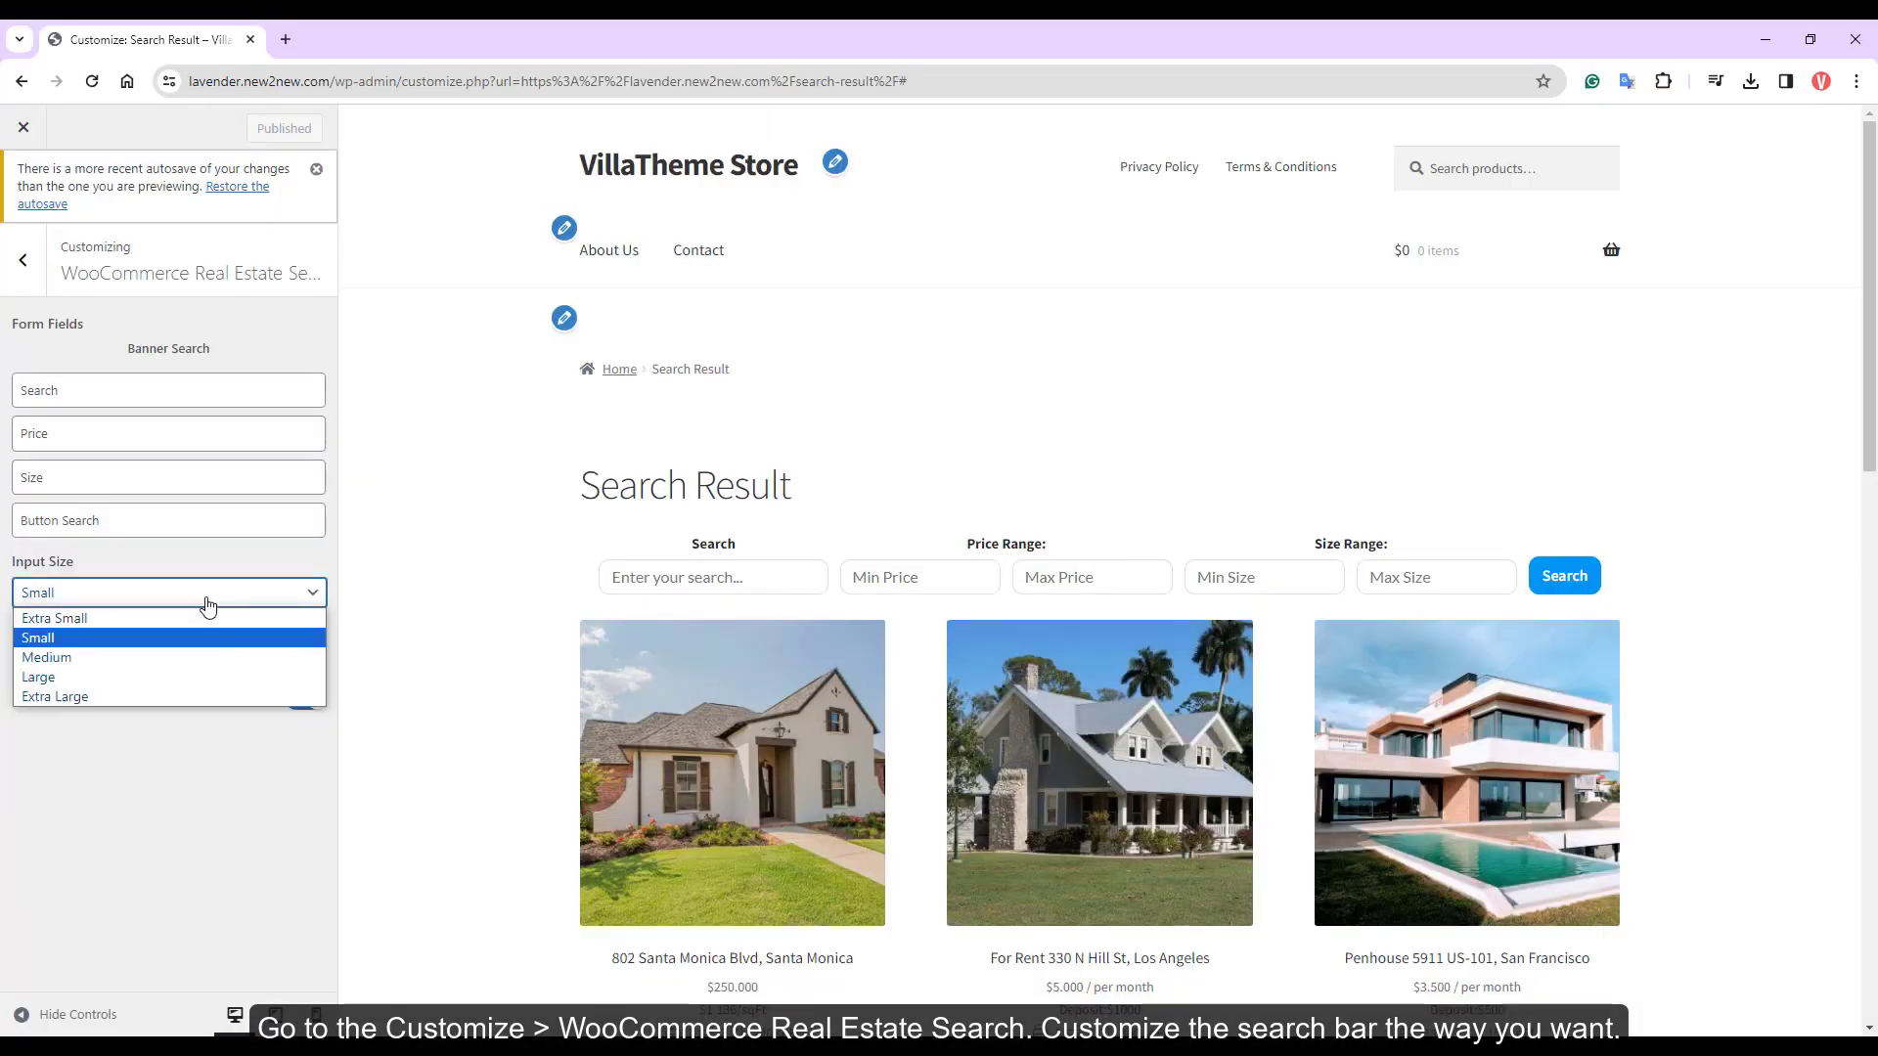
click(154, 655)
click(146, 523)
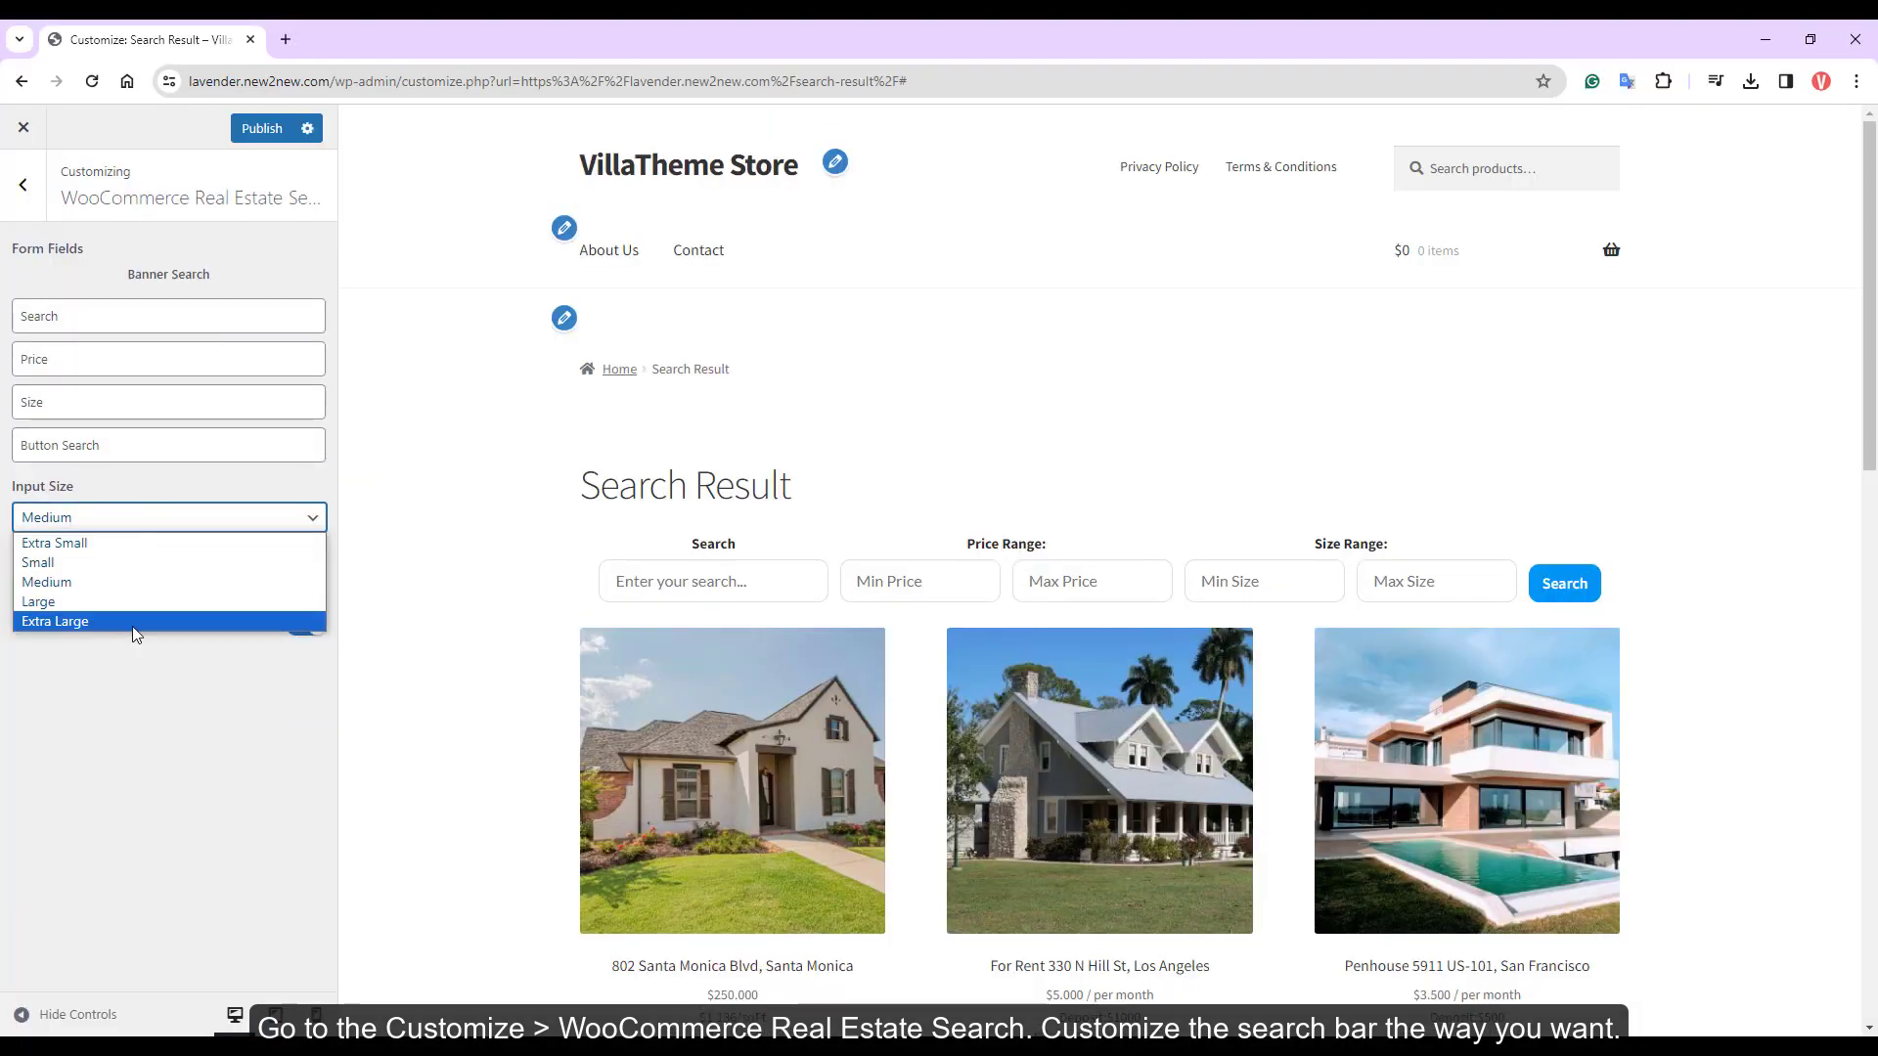
click(137, 622)
click(81, 523)
click(96, 544)
click(125, 523)
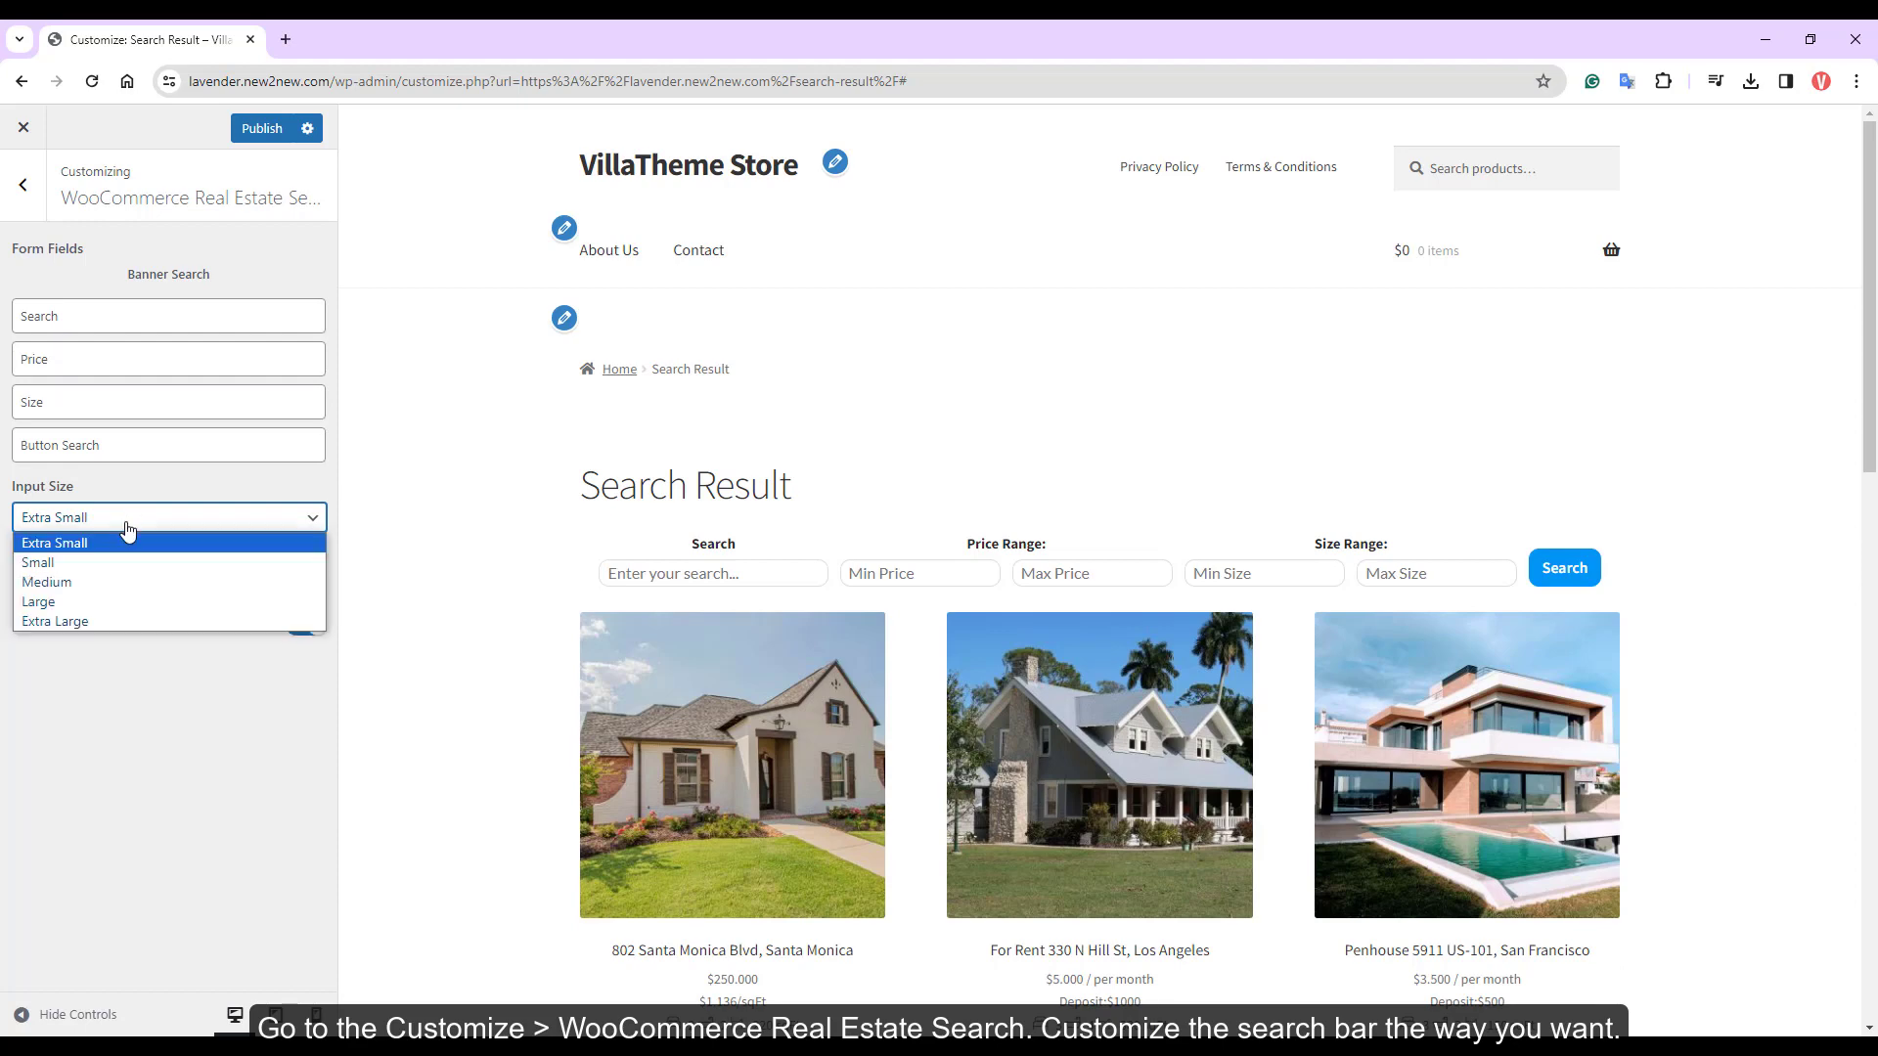
click(88, 579)
Compare button sizes and leave the Search button at Small
click(109, 587)
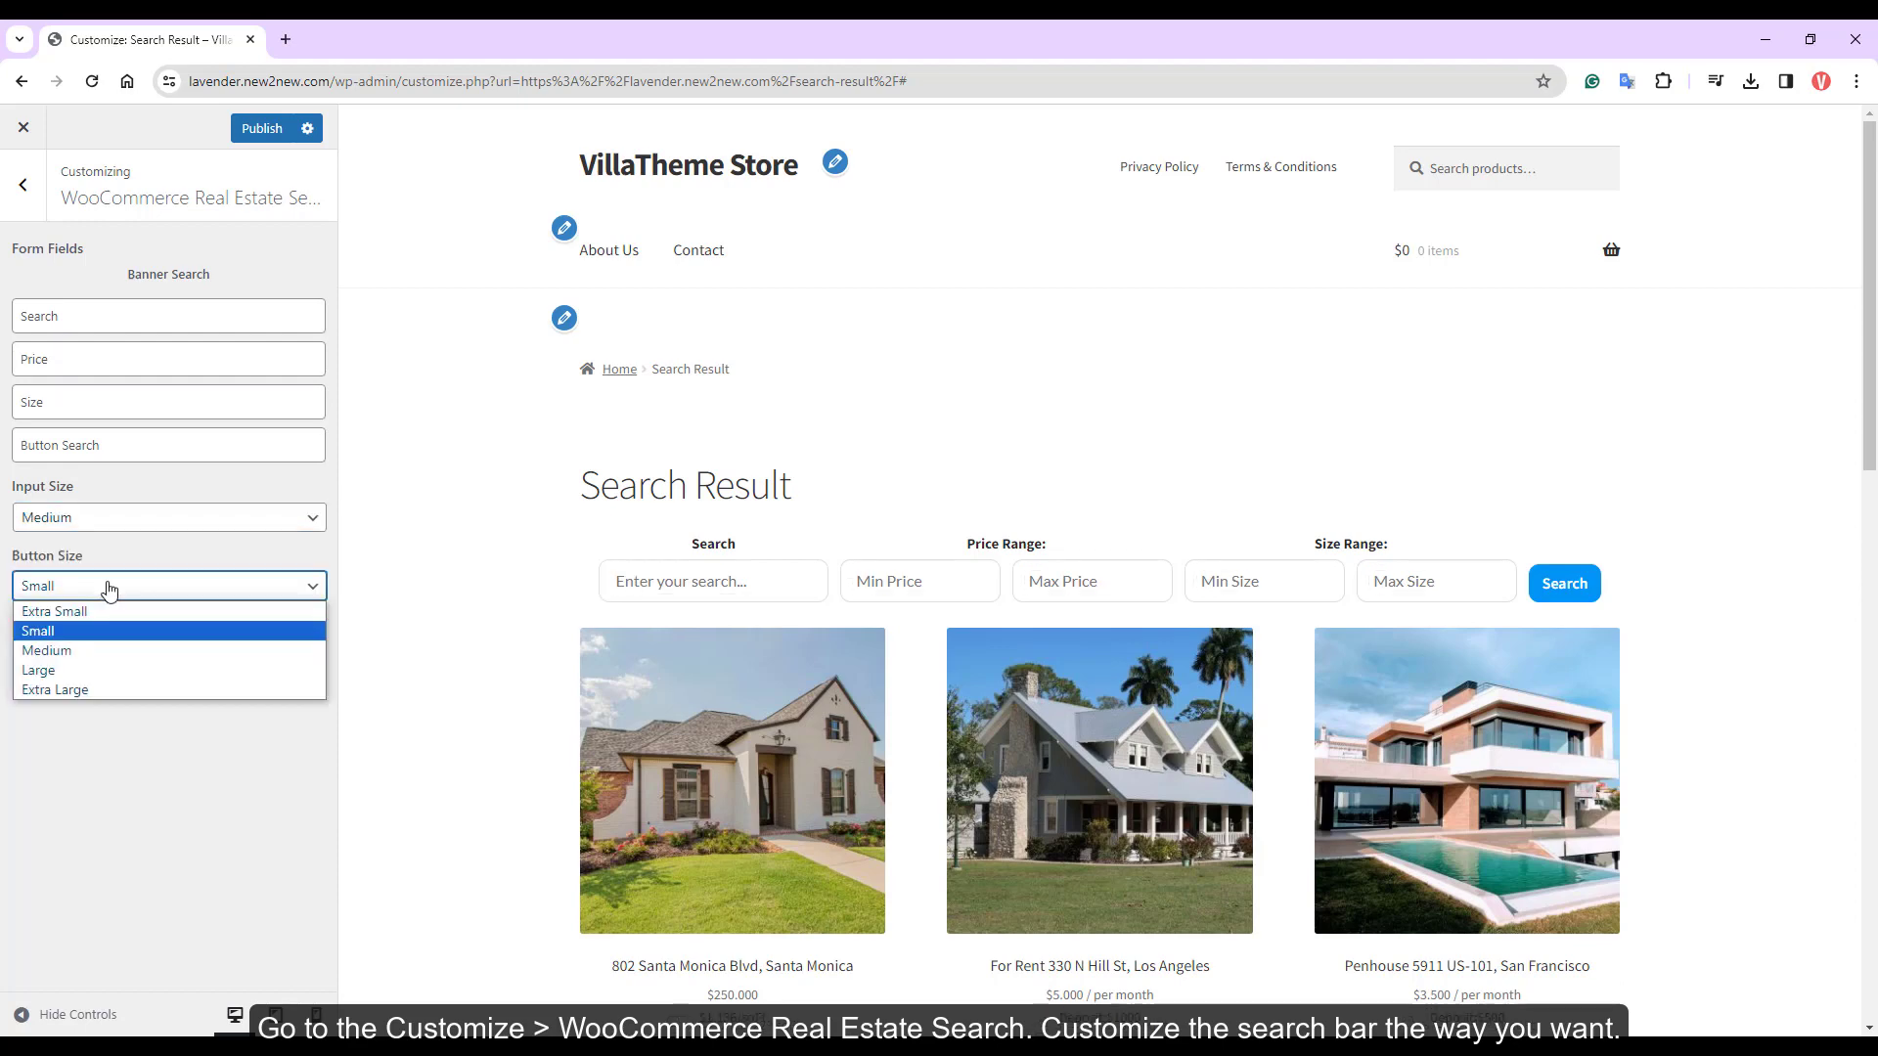
click(105, 630)
click(109, 590)
click(72, 691)
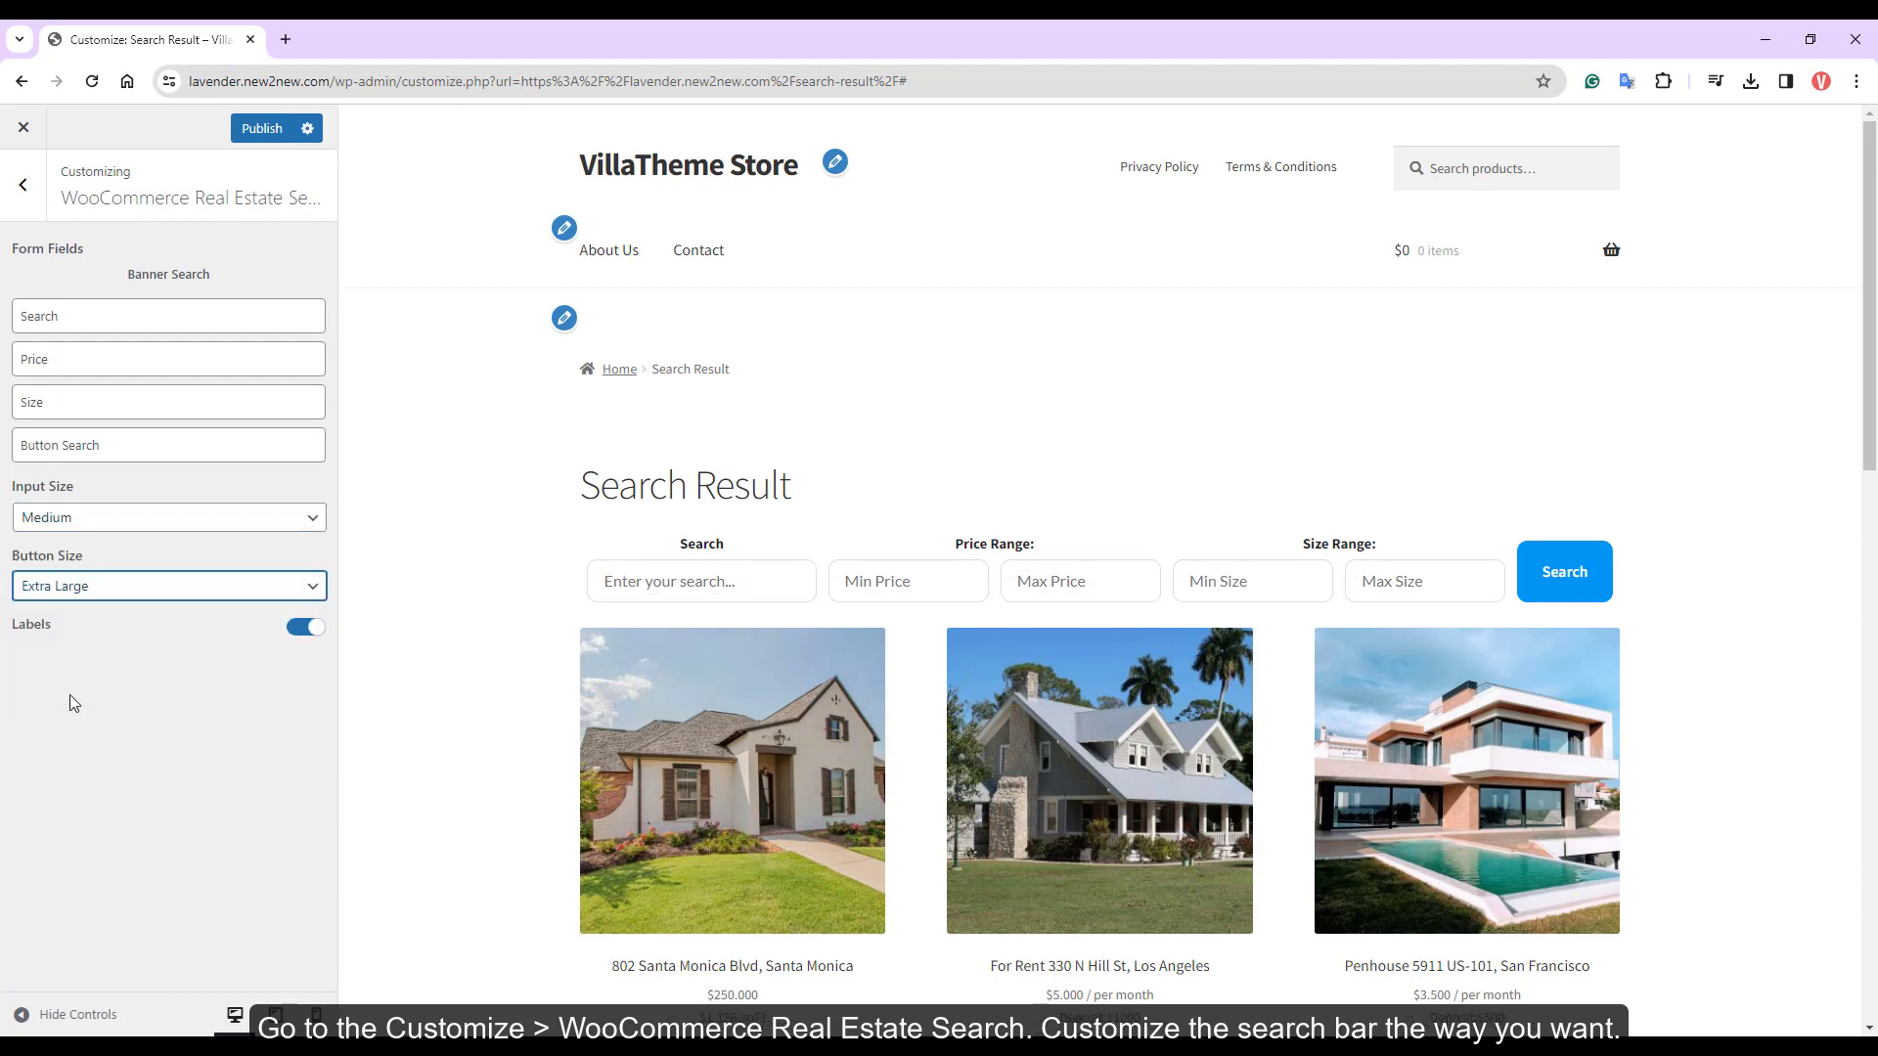
click(99, 587)
click(86, 651)
click(115, 589)
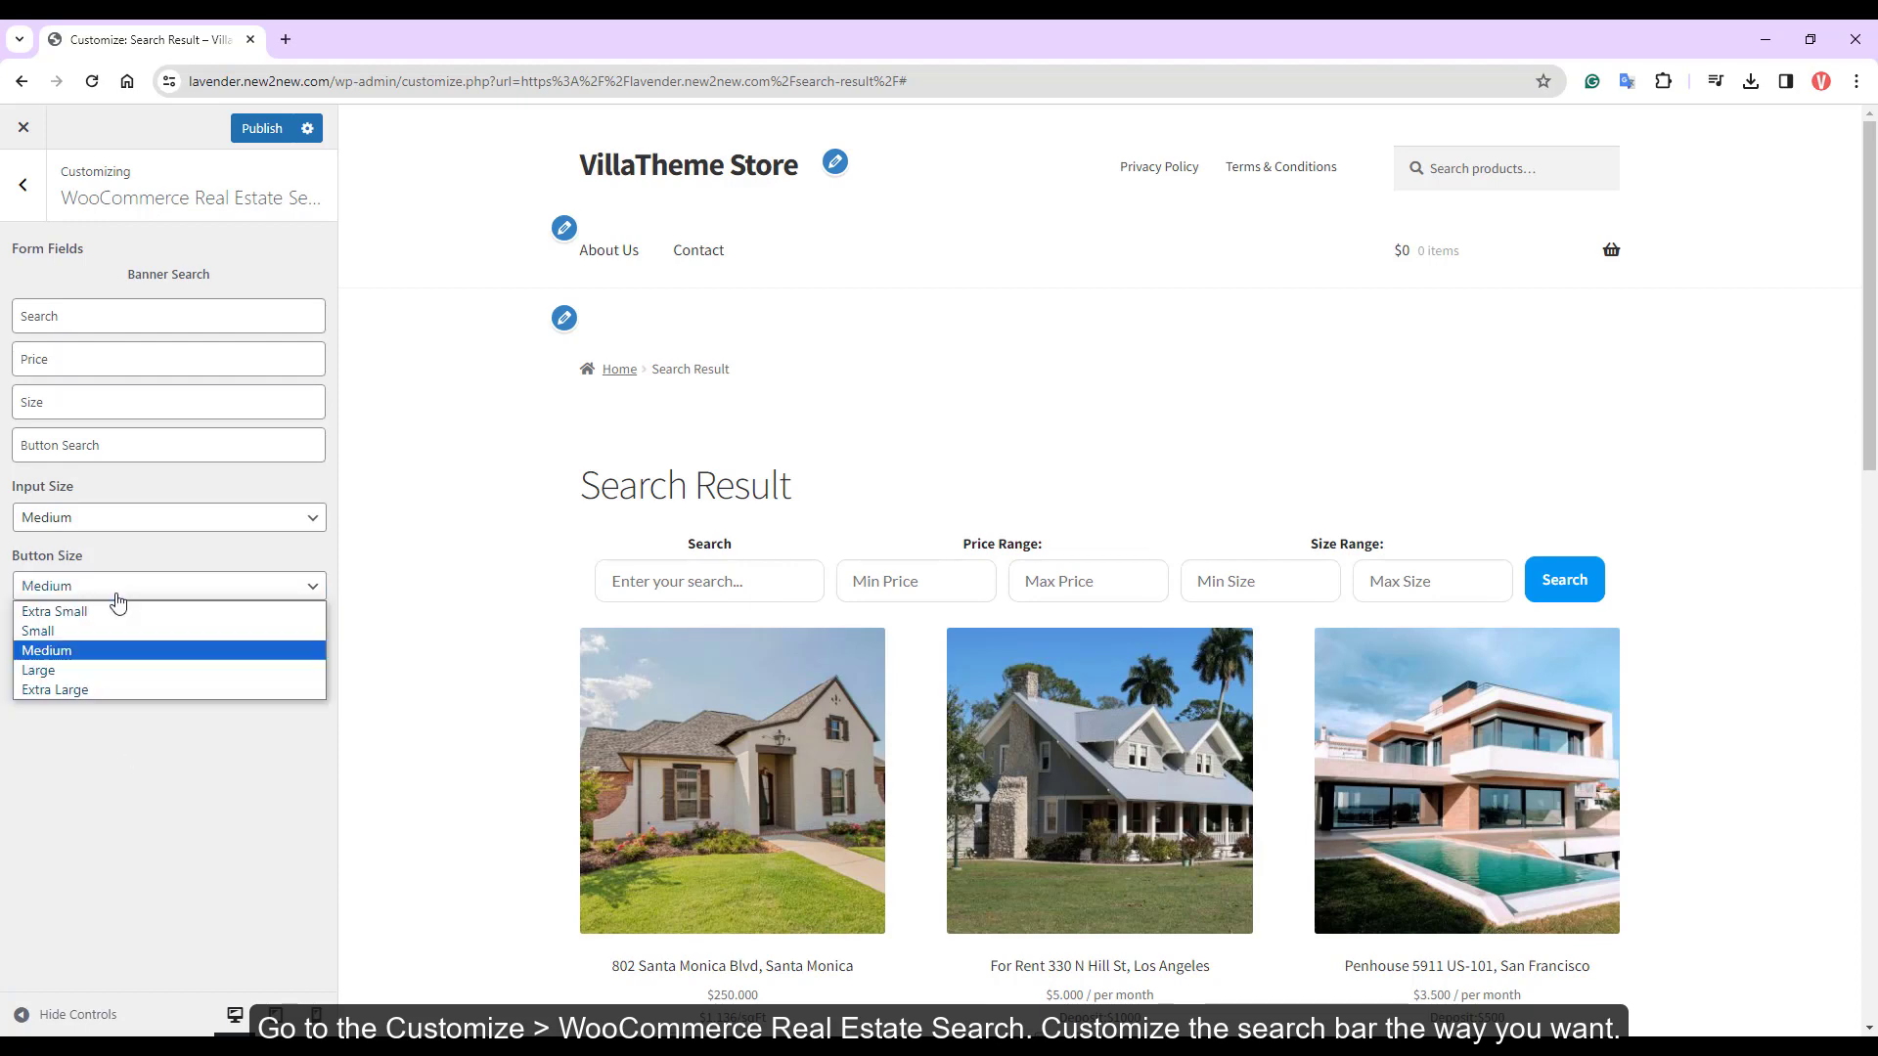
click(115, 634)
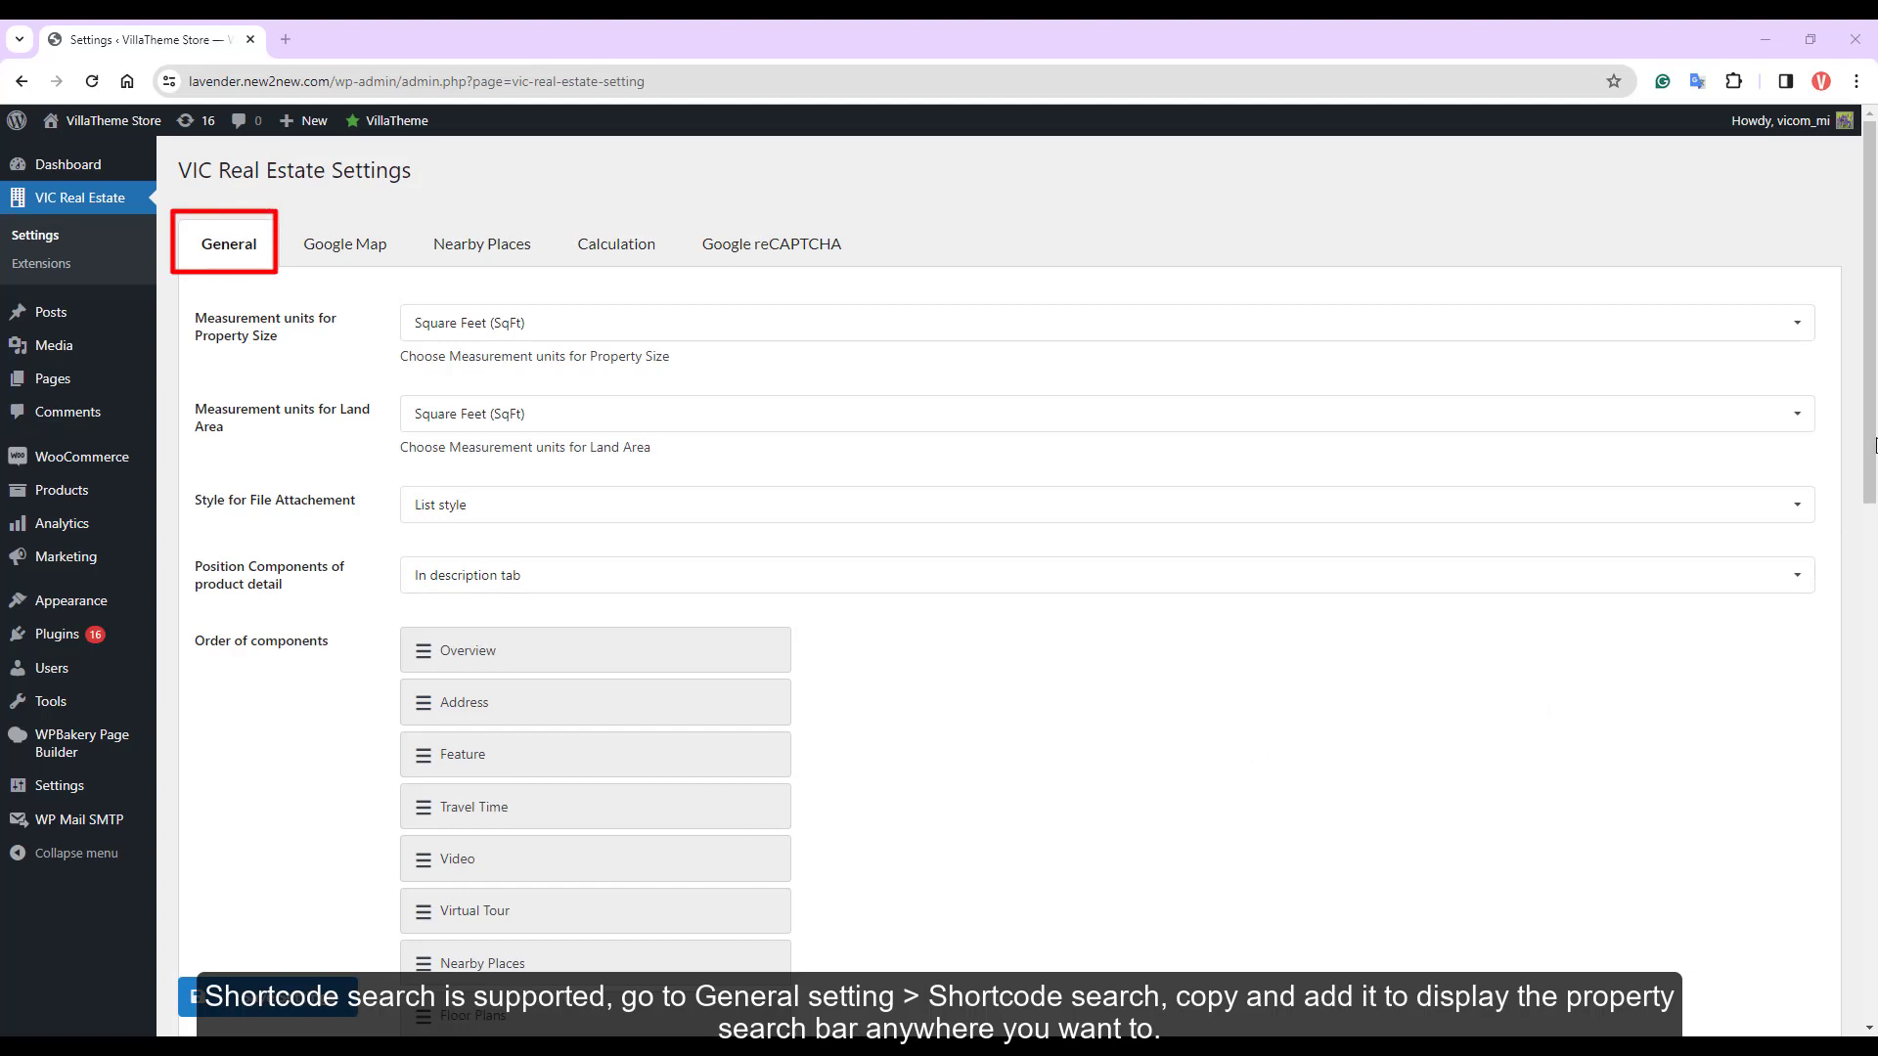
Scroll to Shortcode Search and highlight the [woore_form_search vic=1] shortcode
drag(1875, 440, 1875, 692)
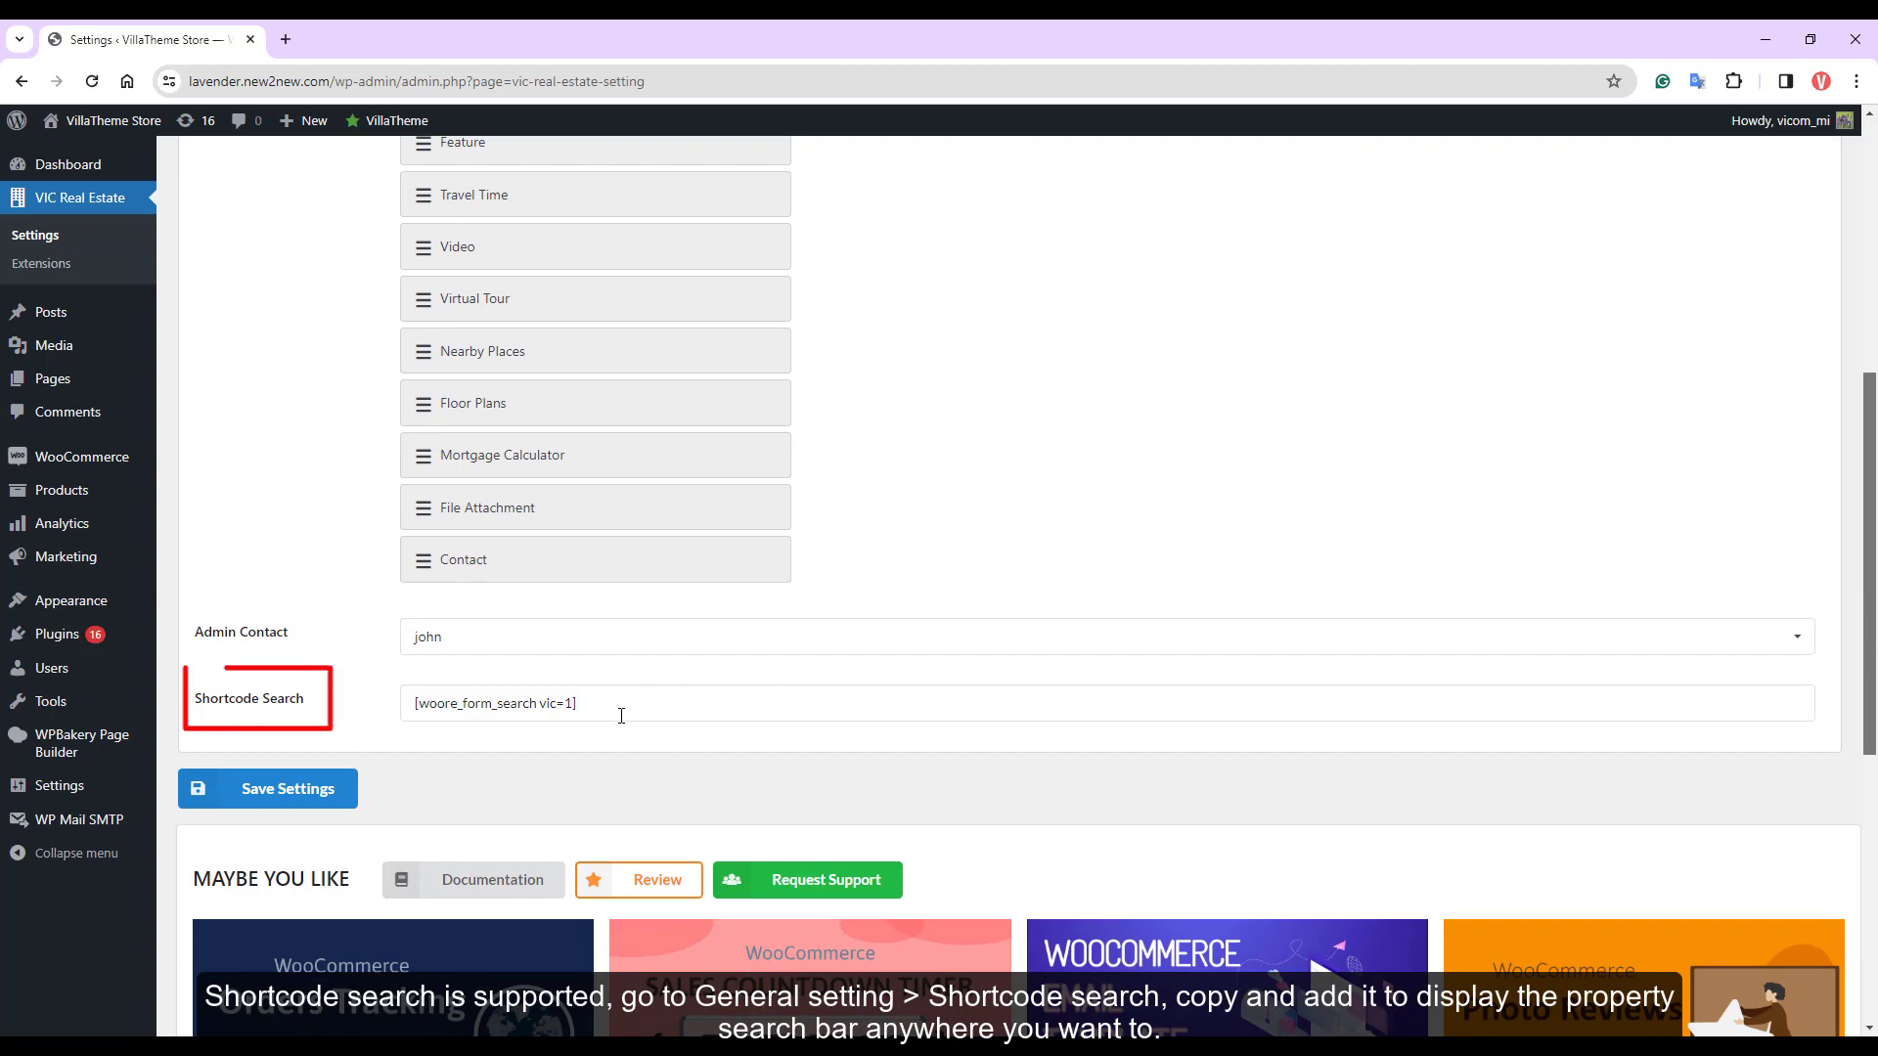
drag(616, 715, 416, 712)
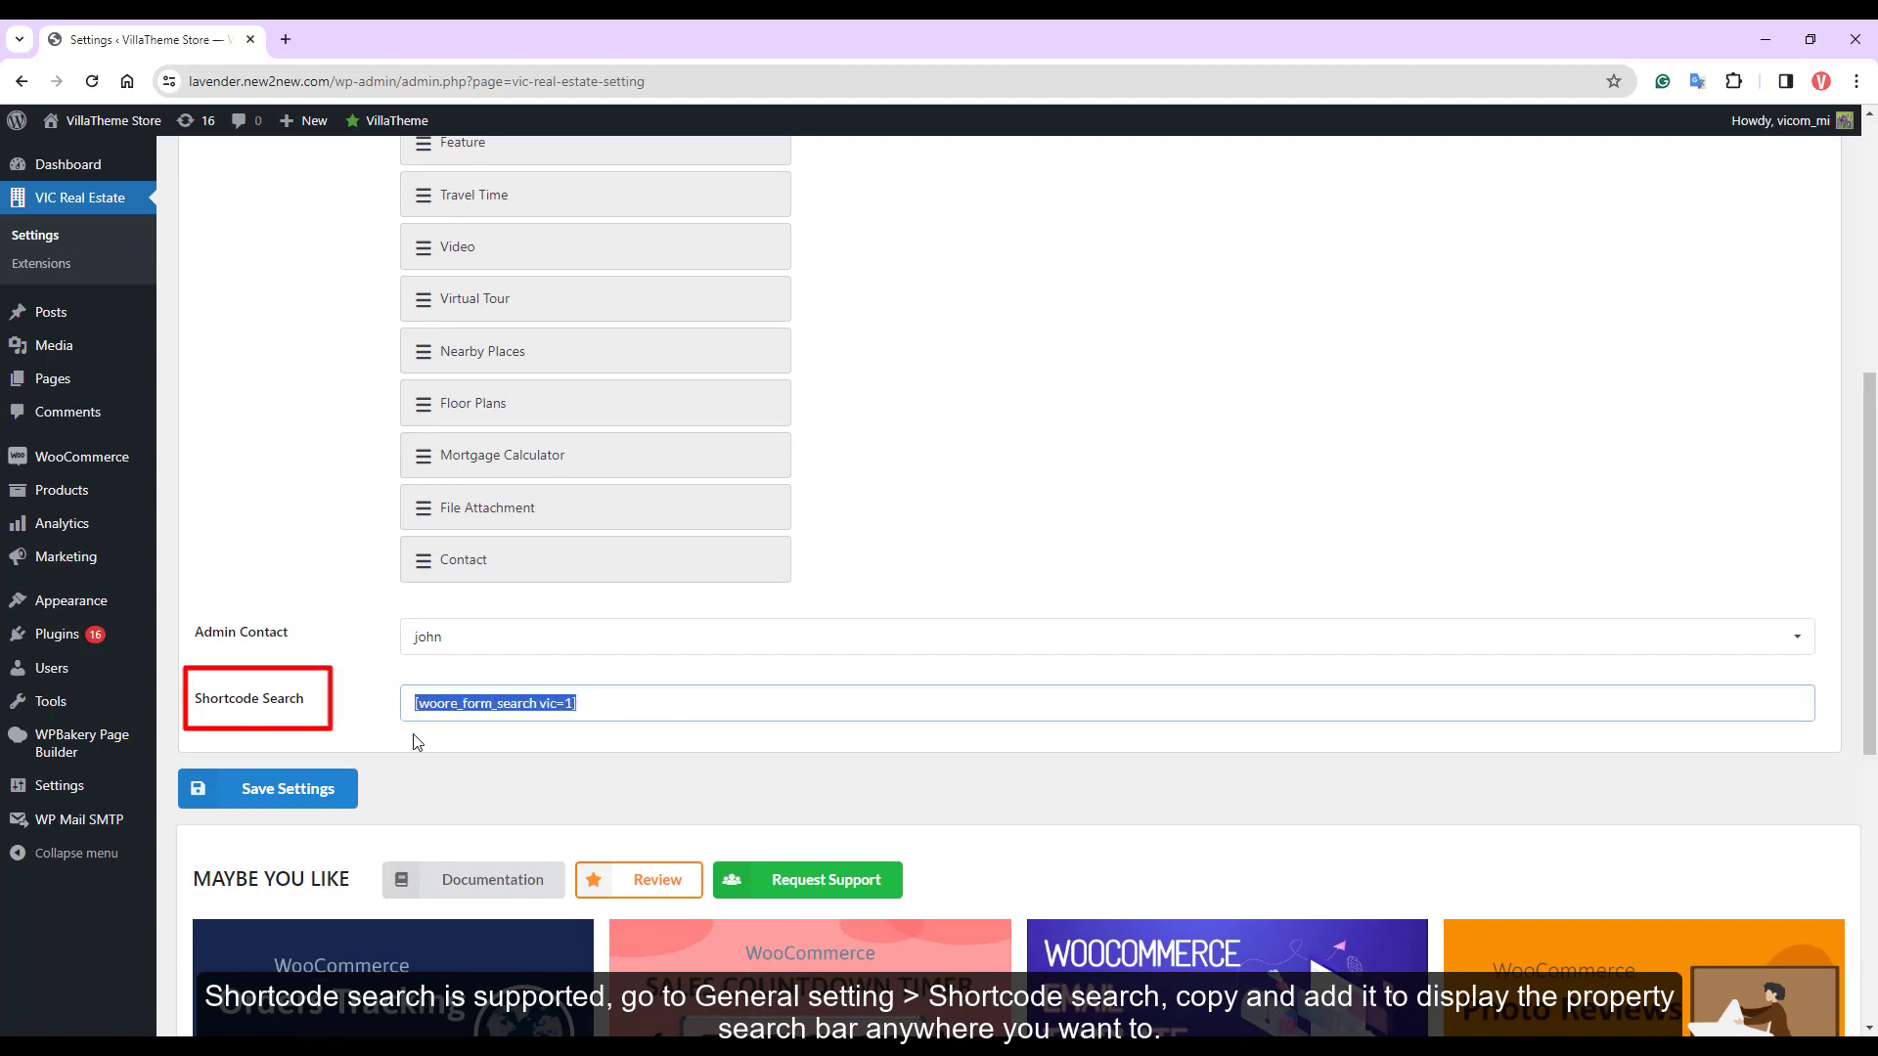